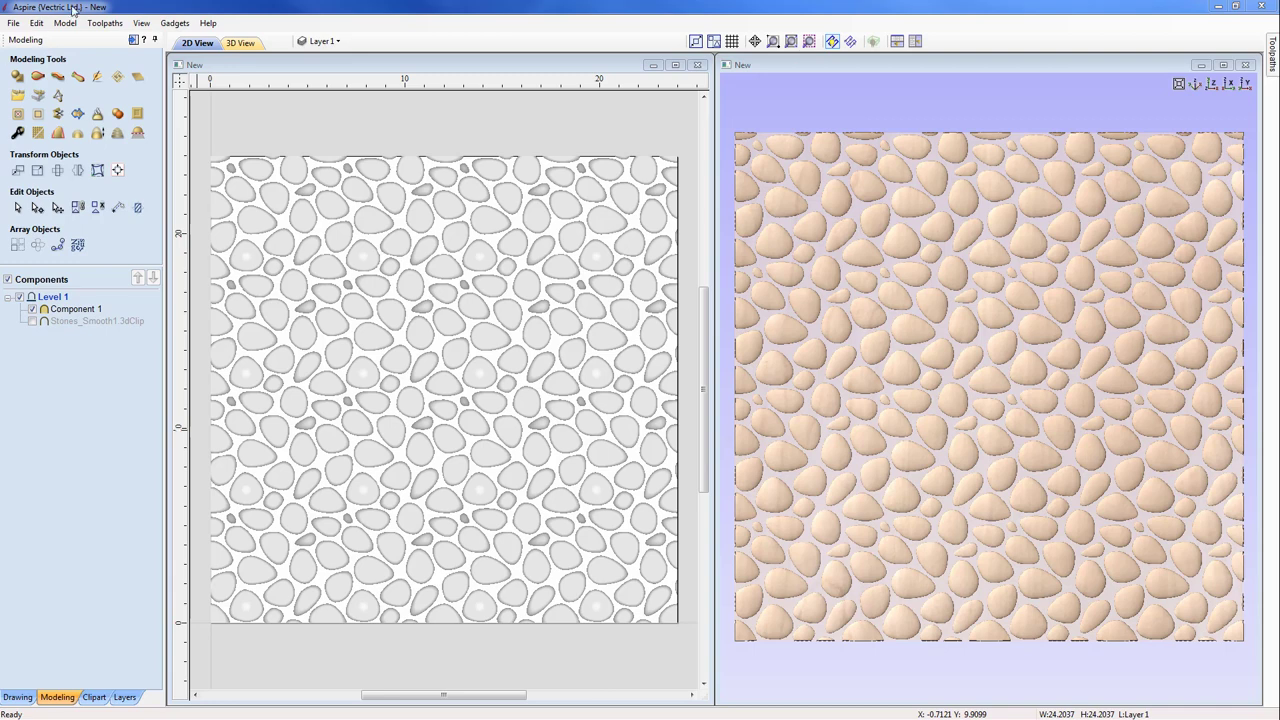
# Create a new single-sided 24 x 24 inch job, 0.75 inches thick, with High (3 x Slower) modeling resolution
pyautogui.click(13, 23)
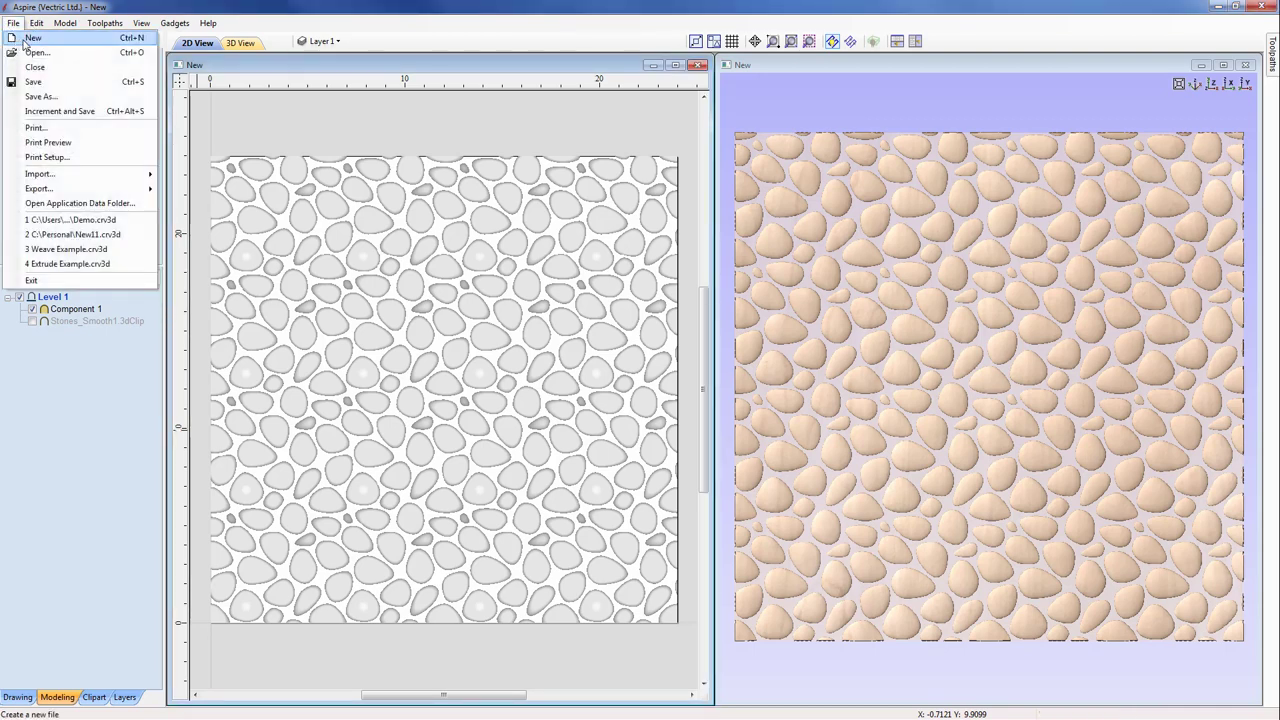
pyautogui.click(32, 37)
pyautogui.click(636, 402)
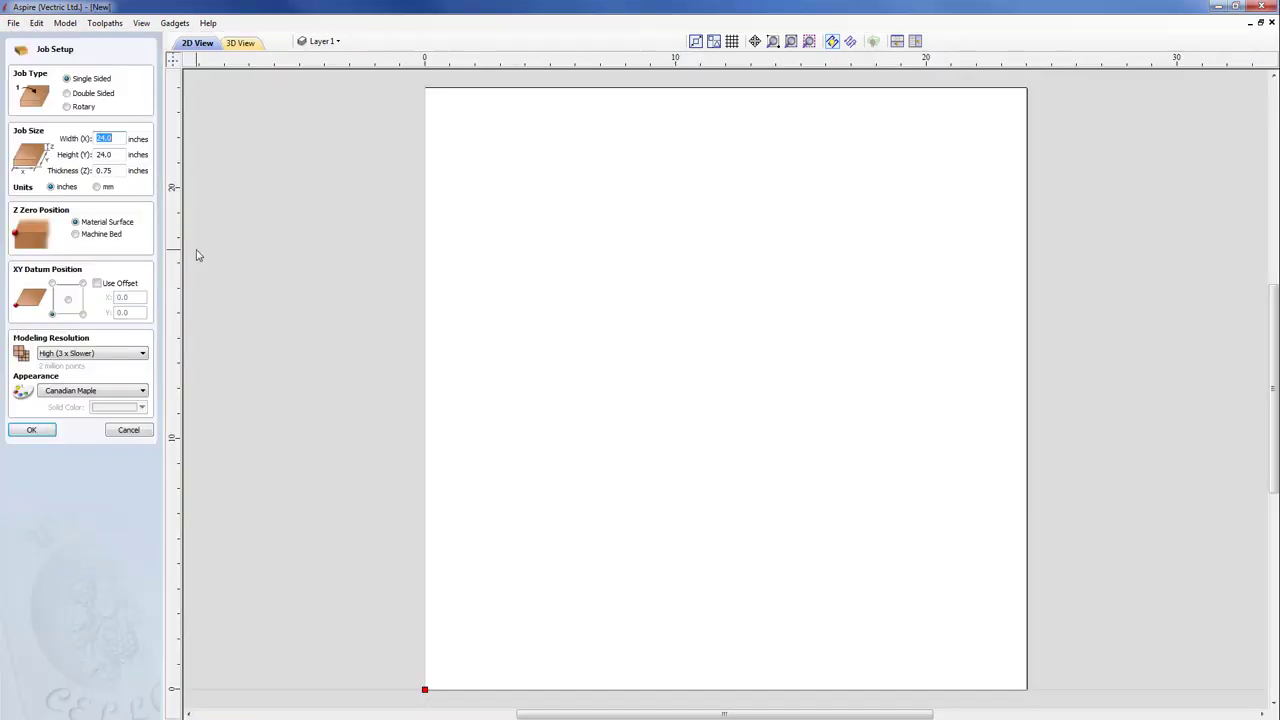
pyautogui.click(116, 139)
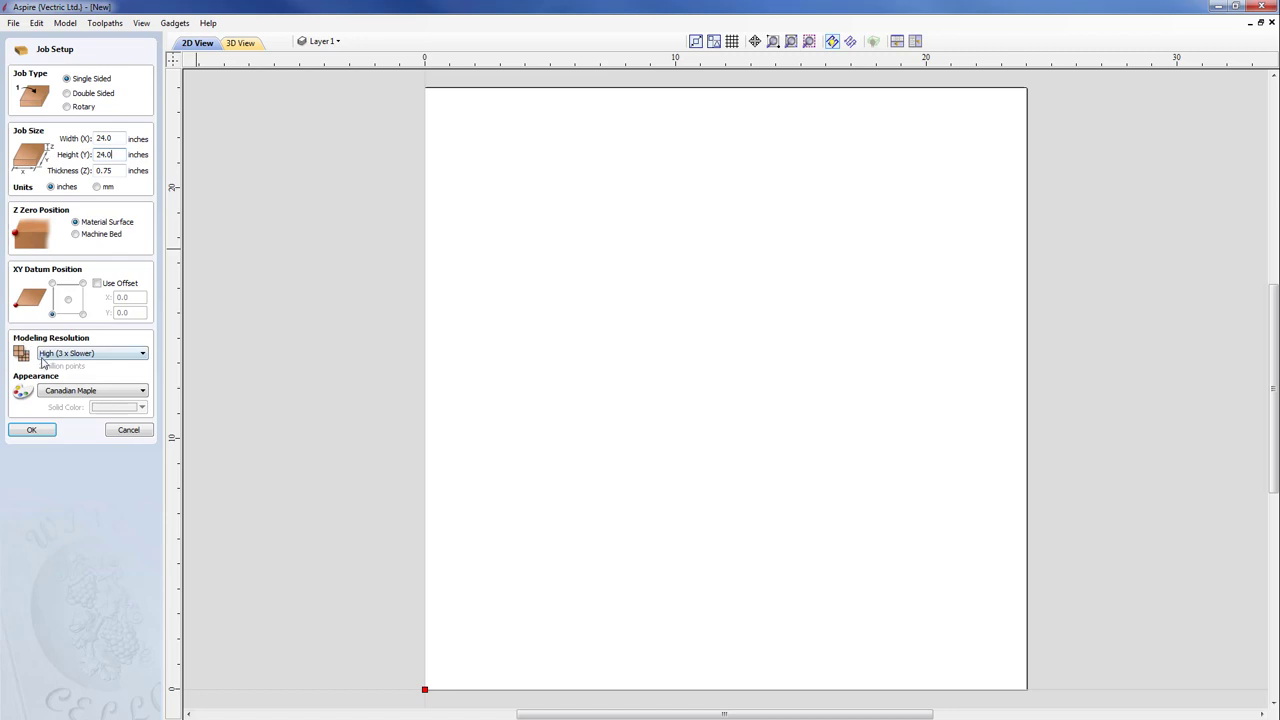
pyautogui.click(31, 430)
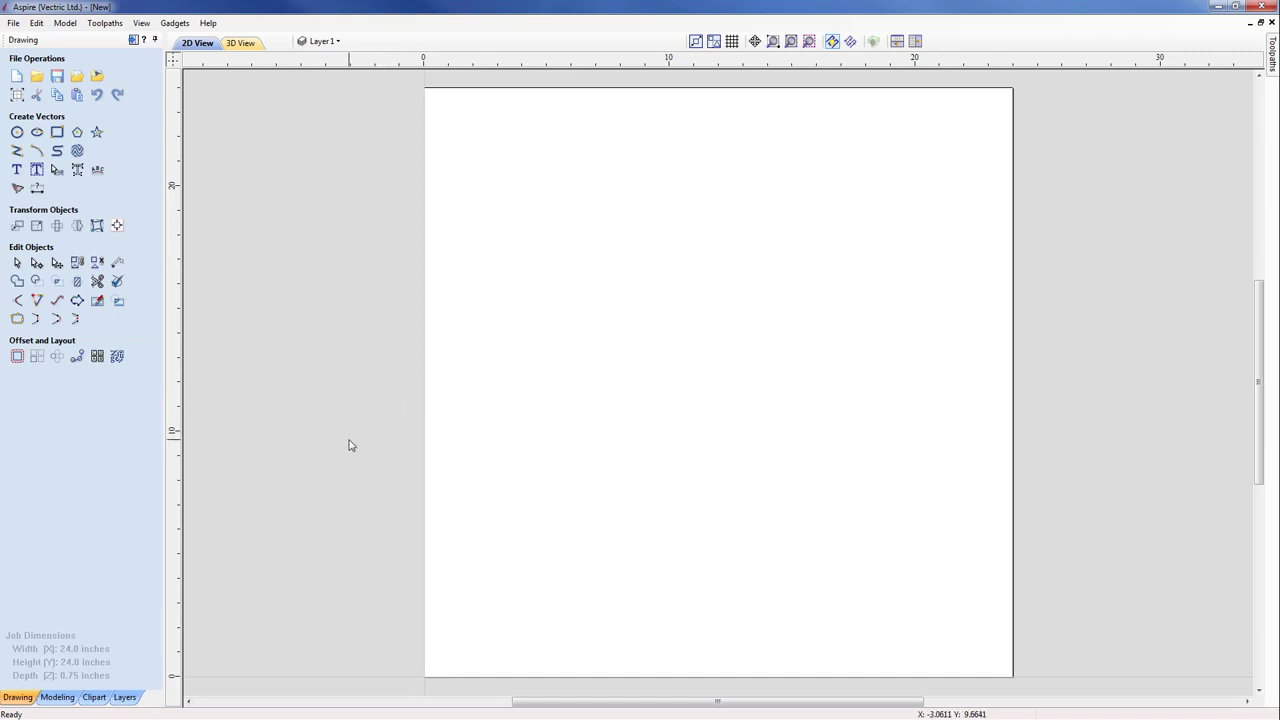
# Import the Eagle_Head-50218-A clipart from the Animals library and show the 2D and 3D views side by side
pyautogui.click(95, 697)
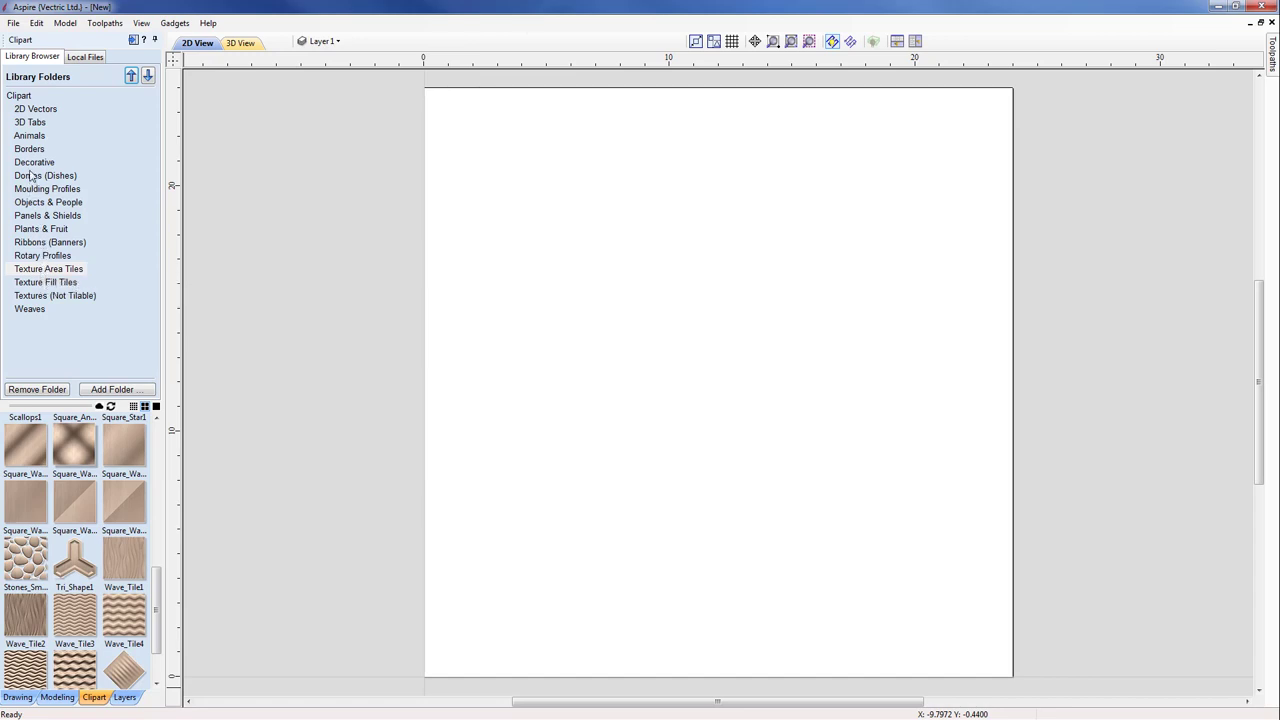
pyautogui.click(28, 137)
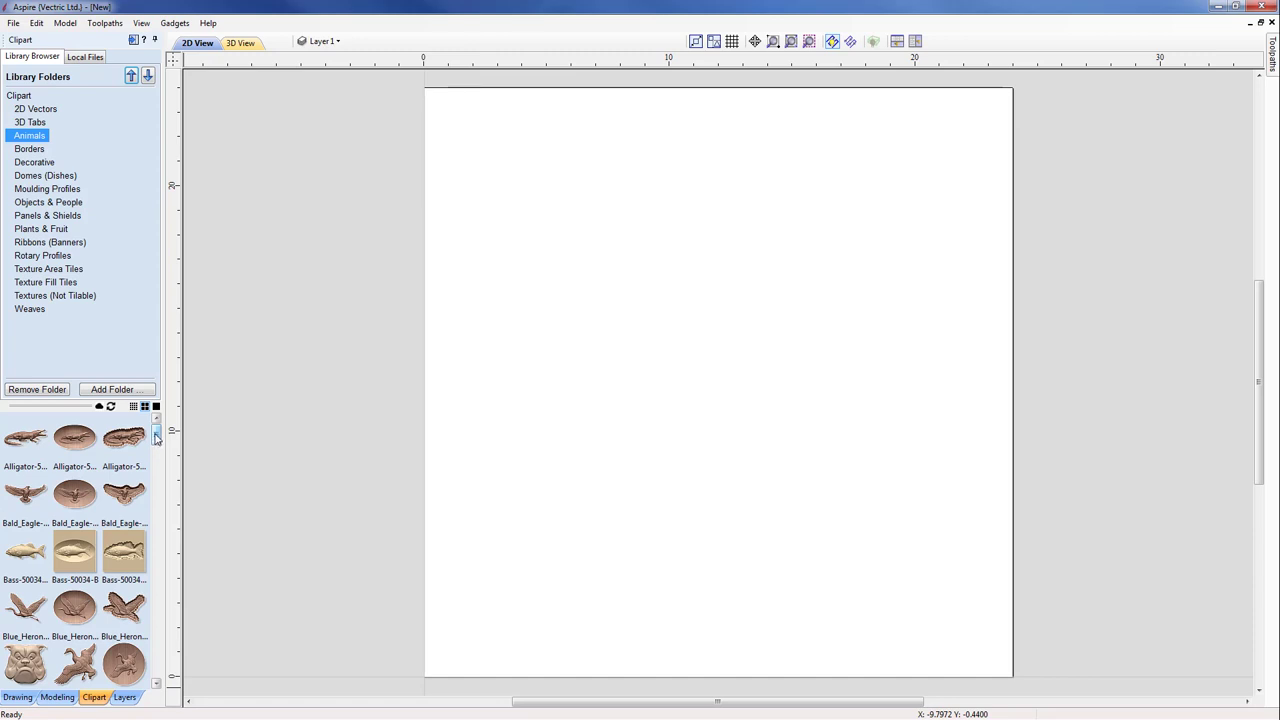
pyautogui.moveTo(155, 437); pyautogui.dragTo(150, 527)
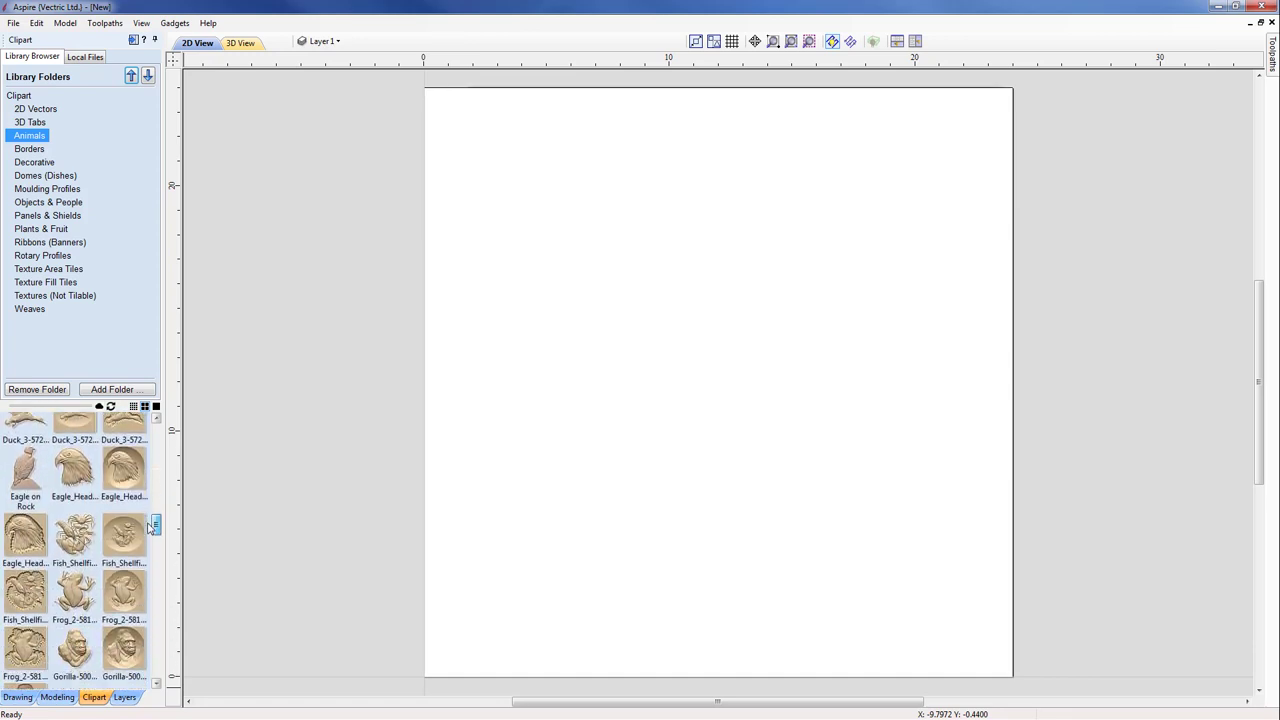
pyautogui.doubleClick(76, 472)
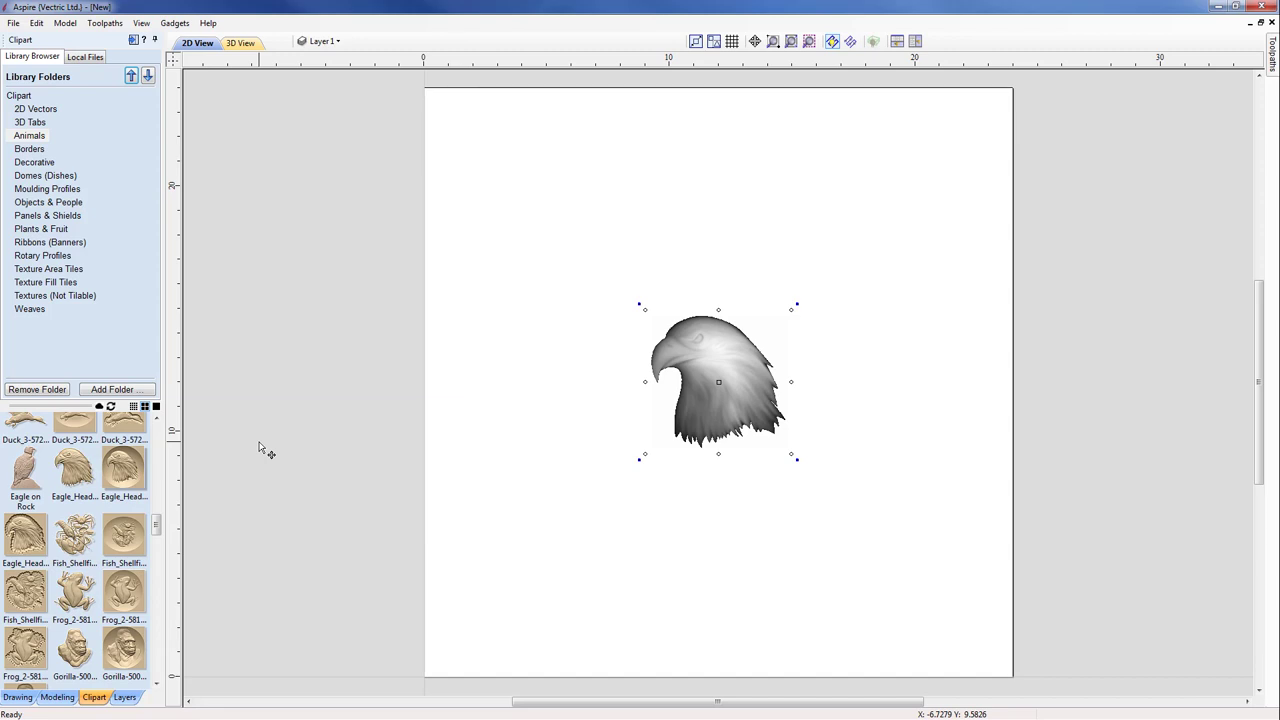
pyautogui.click(915, 41)
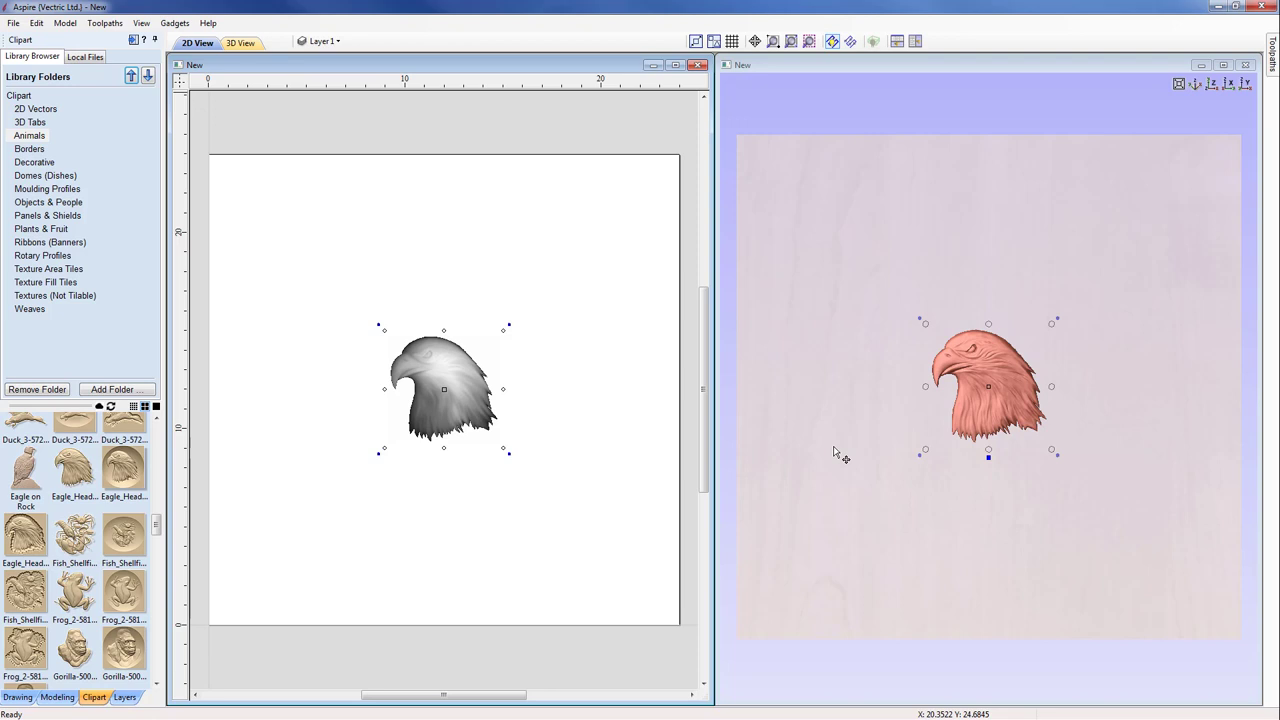
# Create a texture area from the selected eagle head with 0% spacing and shift, using the Merge combine mode
pyautogui.click(58, 697)
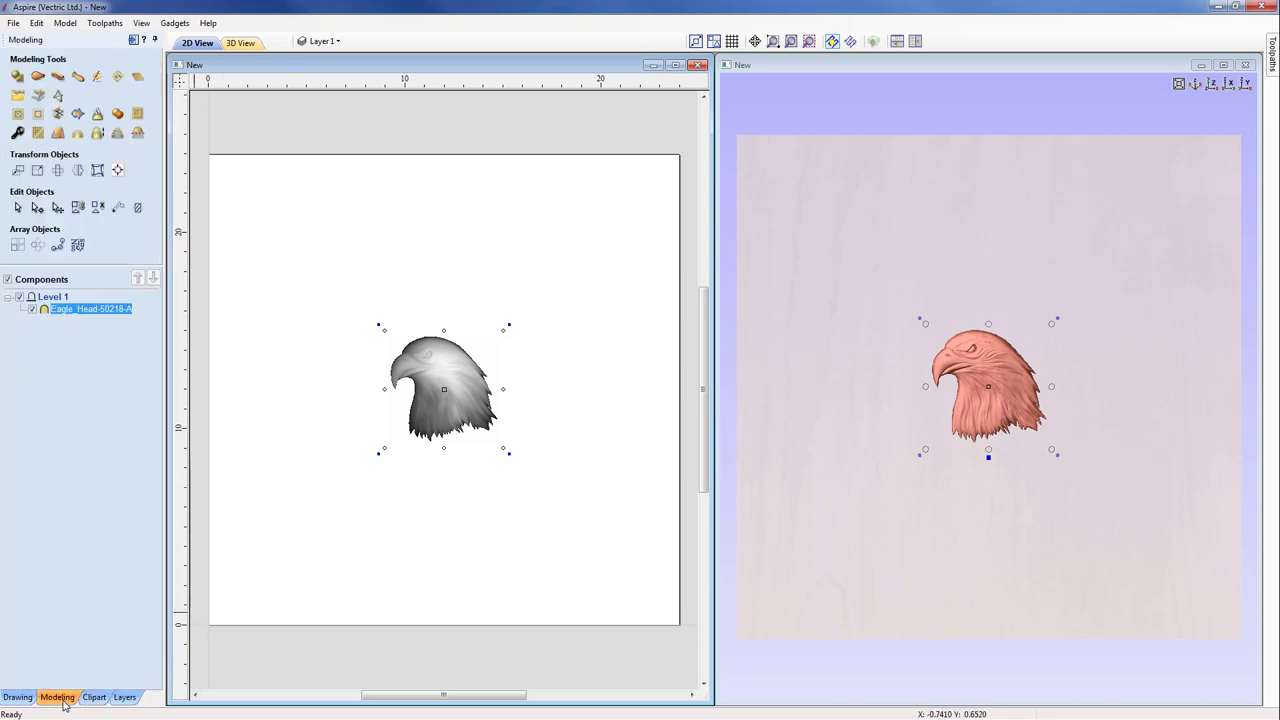
pyautogui.click(118, 80)
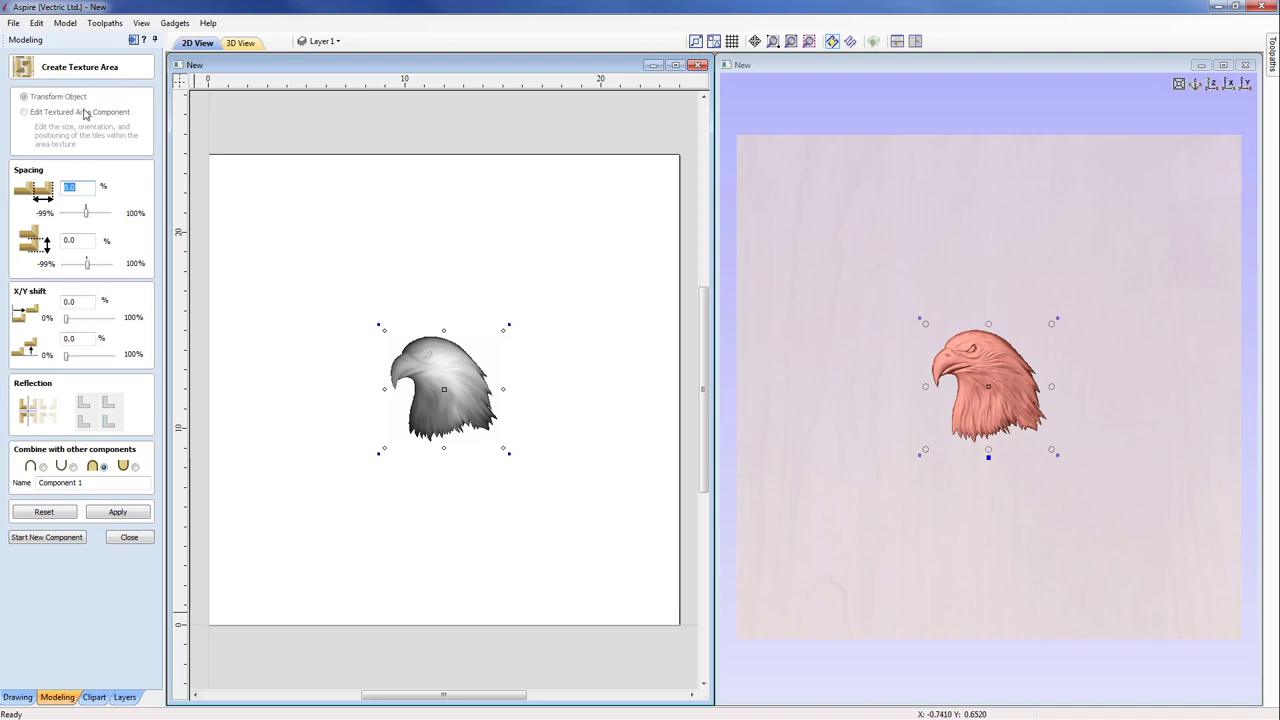
pyautogui.click(113, 516)
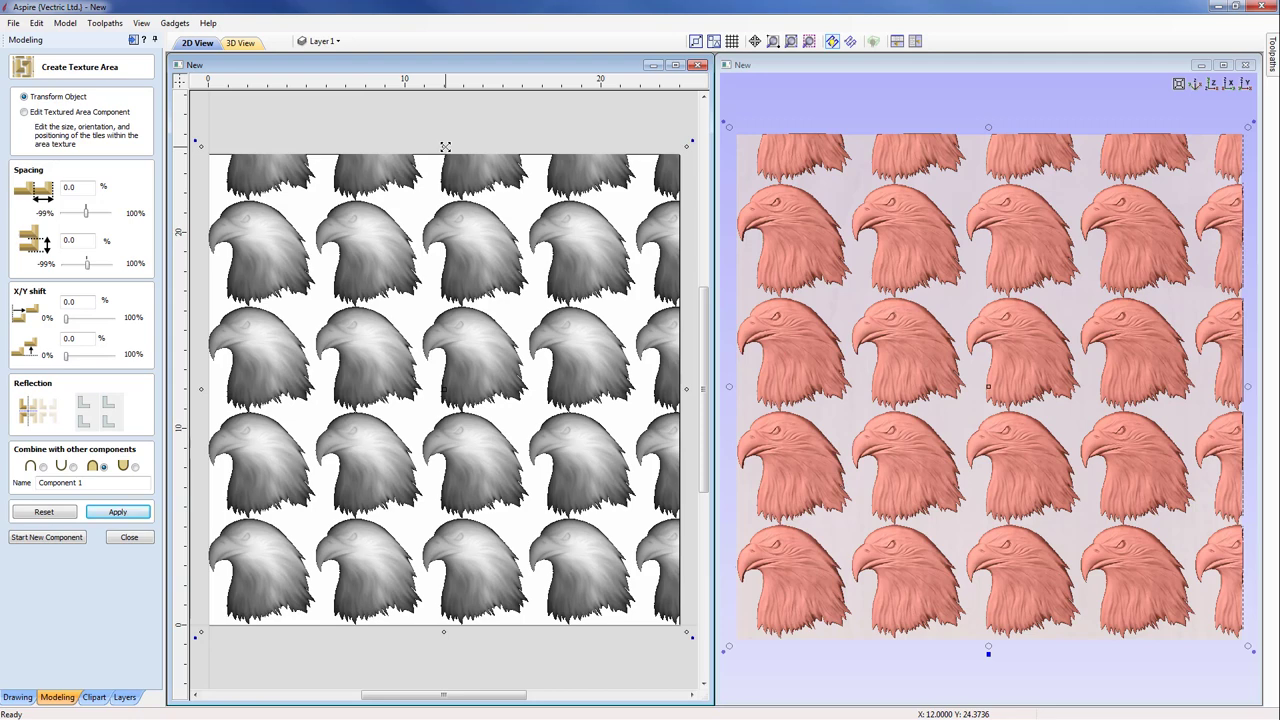
# Resize and reposition the eagle texture area inside the job to about 20.58 x 21.07 inches, and close the texture tool
pyautogui.moveTo(445, 147); pyautogui.dragTo(444, 226)
pyautogui.moveTo(200, 428); pyautogui.dragTo(264, 433)
pyautogui.moveTo(681, 430); pyautogui.dragTo(644, 430)
pyautogui.moveTo(455, 430); pyautogui.dragTo(428, 397)
pyautogui.moveTo(621, 398); pyautogui.dragTo(648, 398)
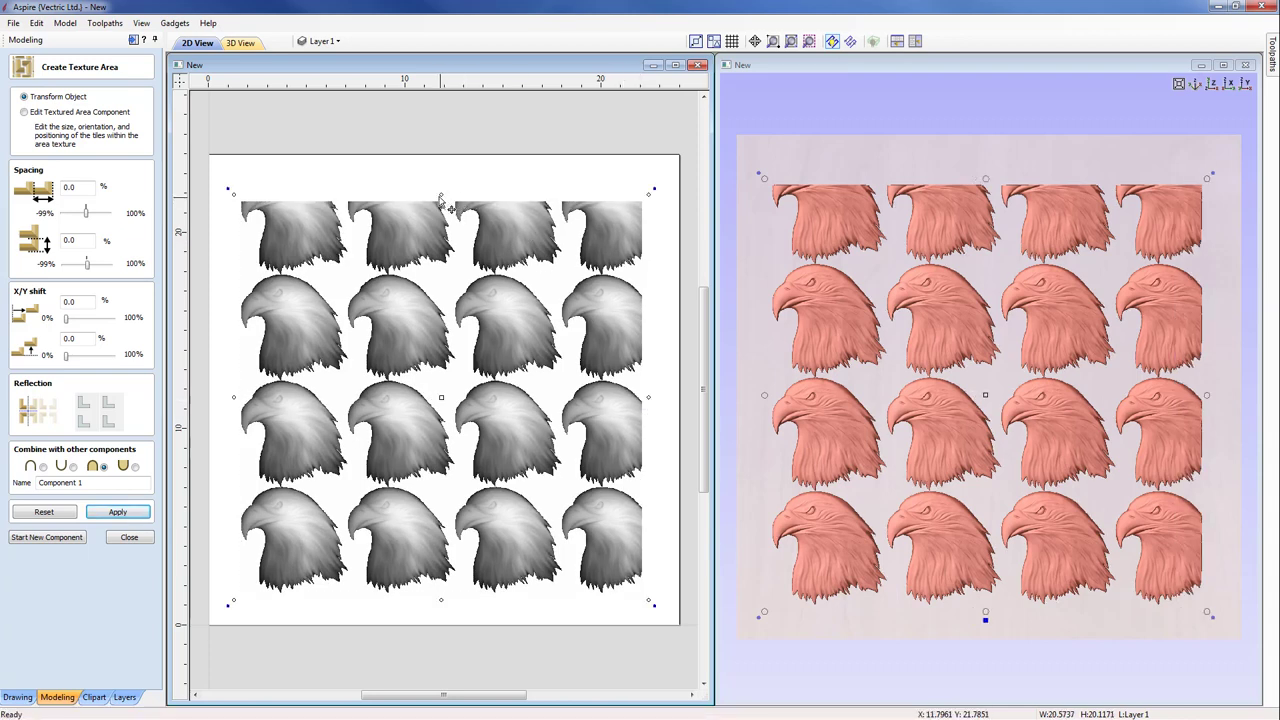
pyautogui.moveTo(441, 193); pyautogui.dragTo(441, 175)
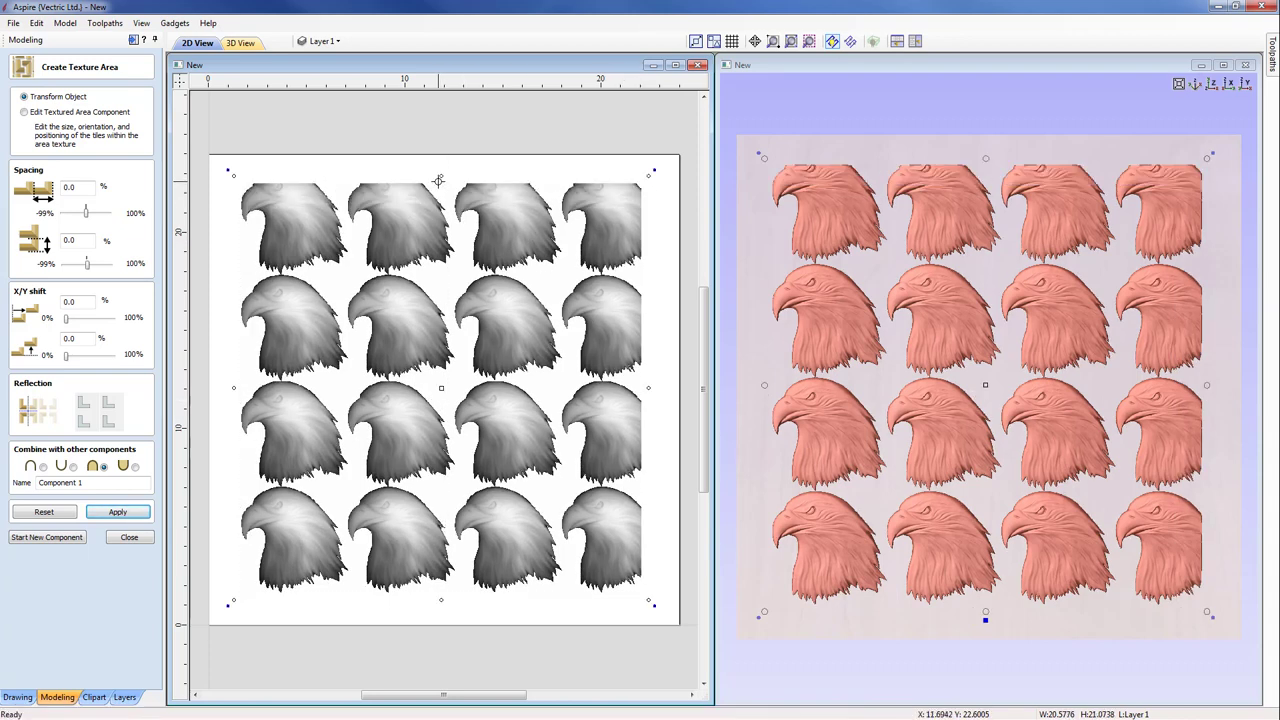
pyautogui.click(130, 538)
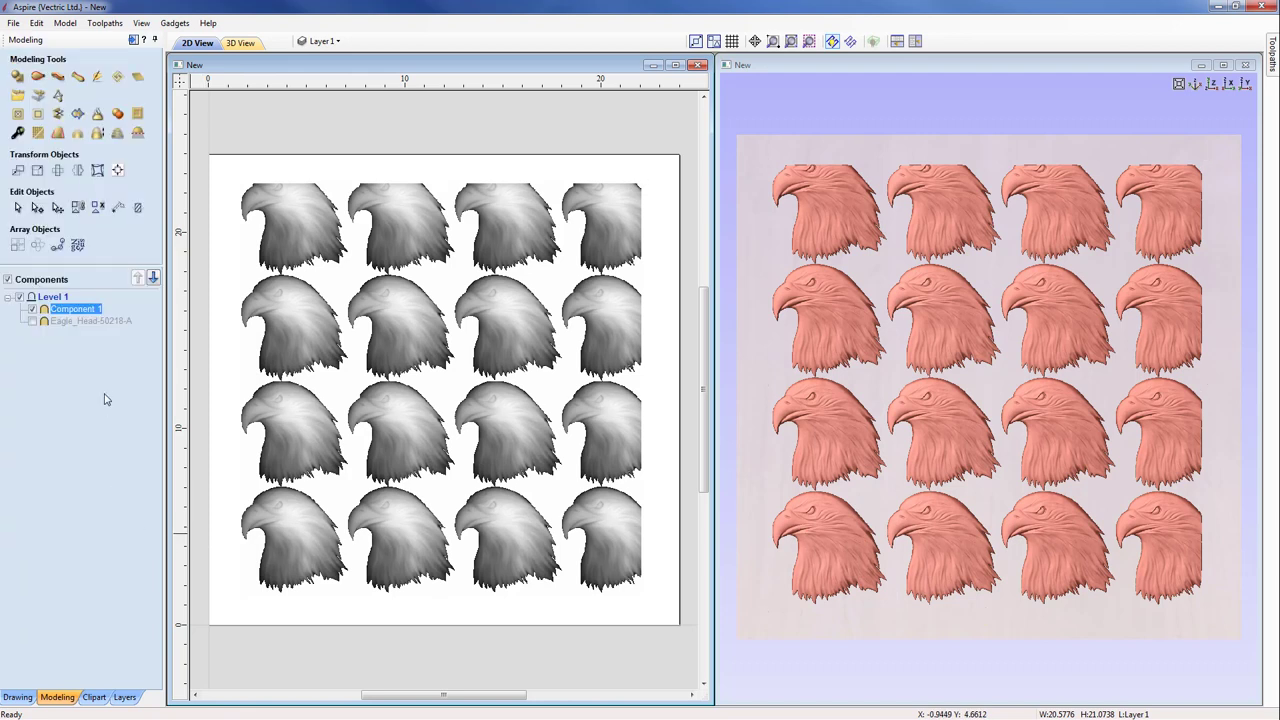
# Compare the original eagle head with the texture component by switching their visibility, leaving only the texture shown
pyautogui.moveTo(42, 325)
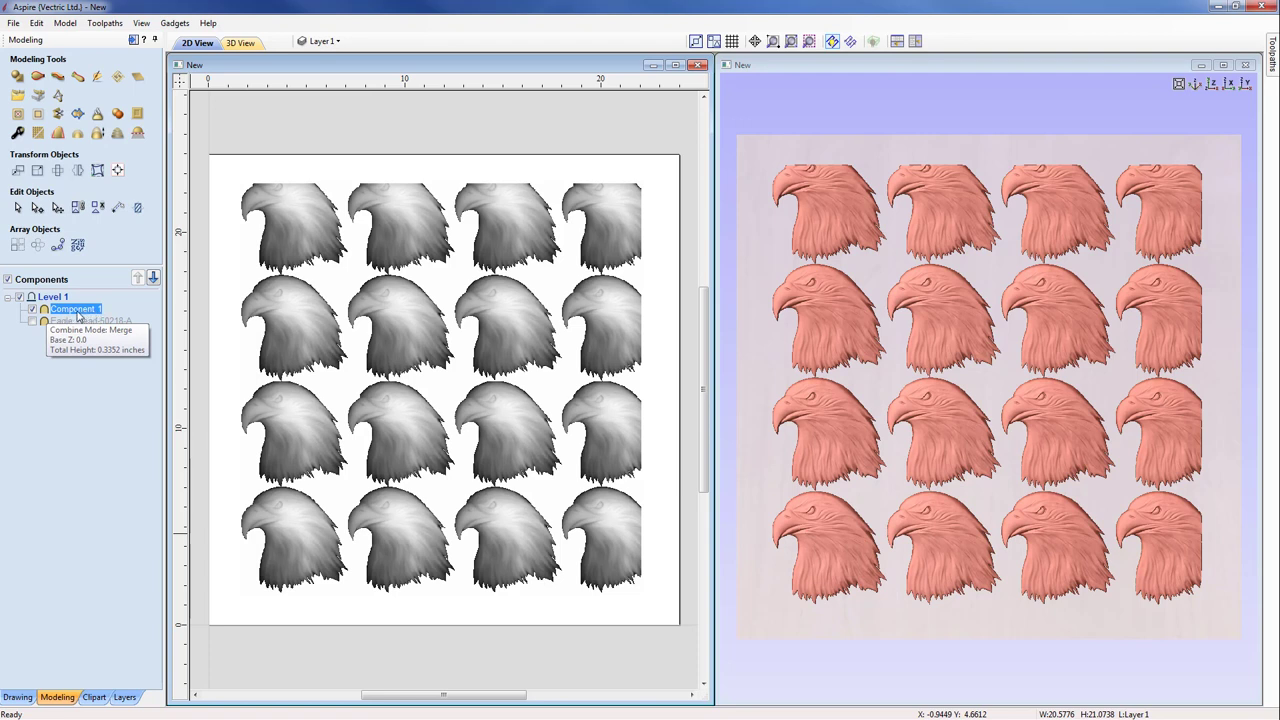
pyautogui.click(32, 309)
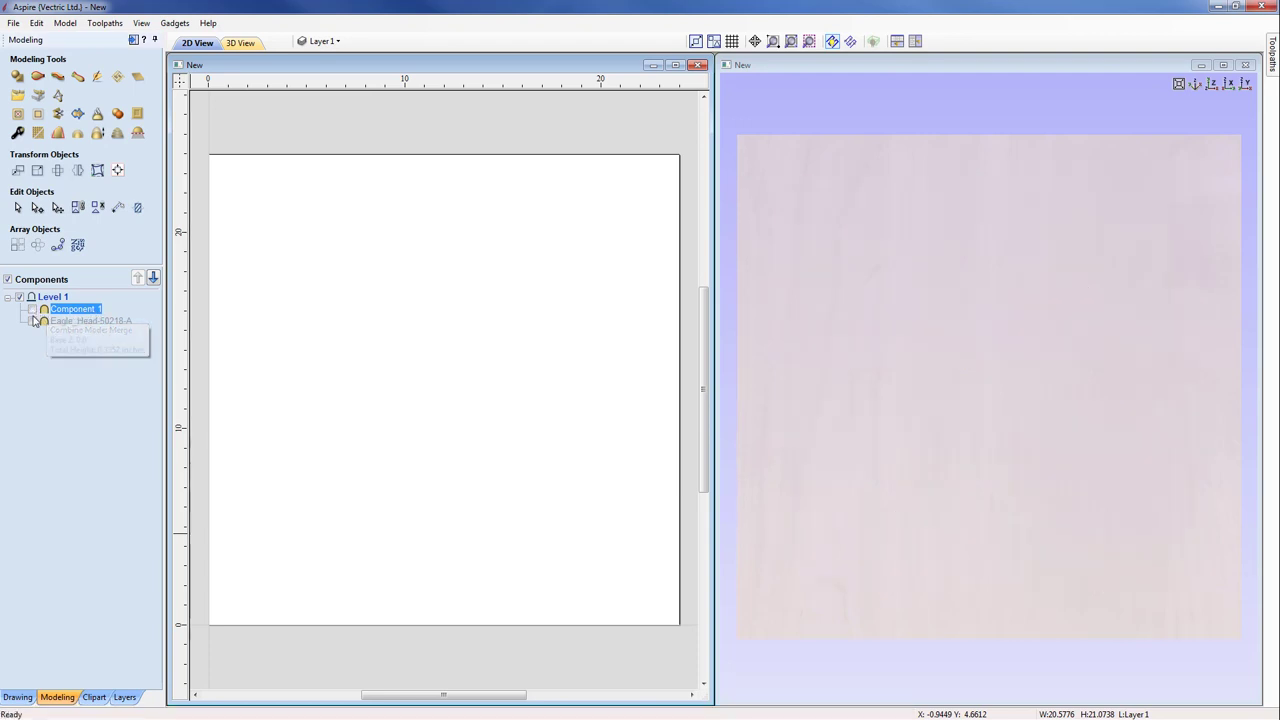
pyautogui.click(32, 322)
pyautogui.click(31, 320)
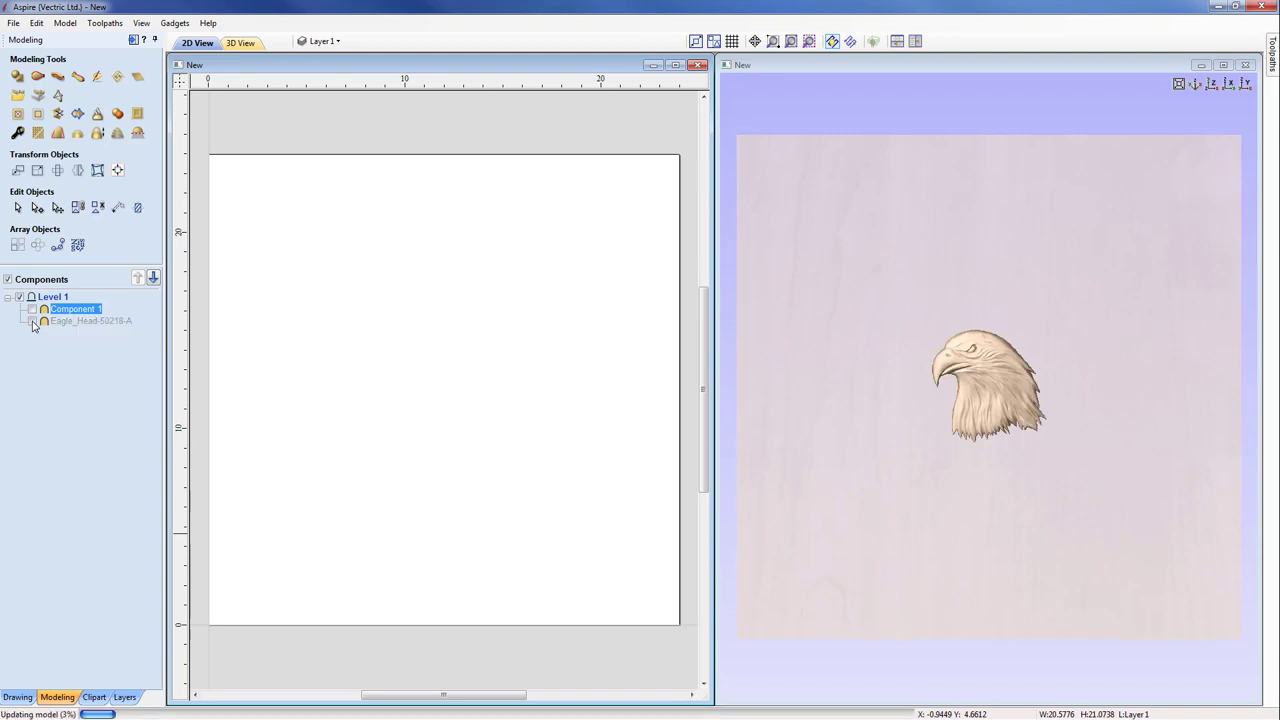
pyautogui.click(32, 310)
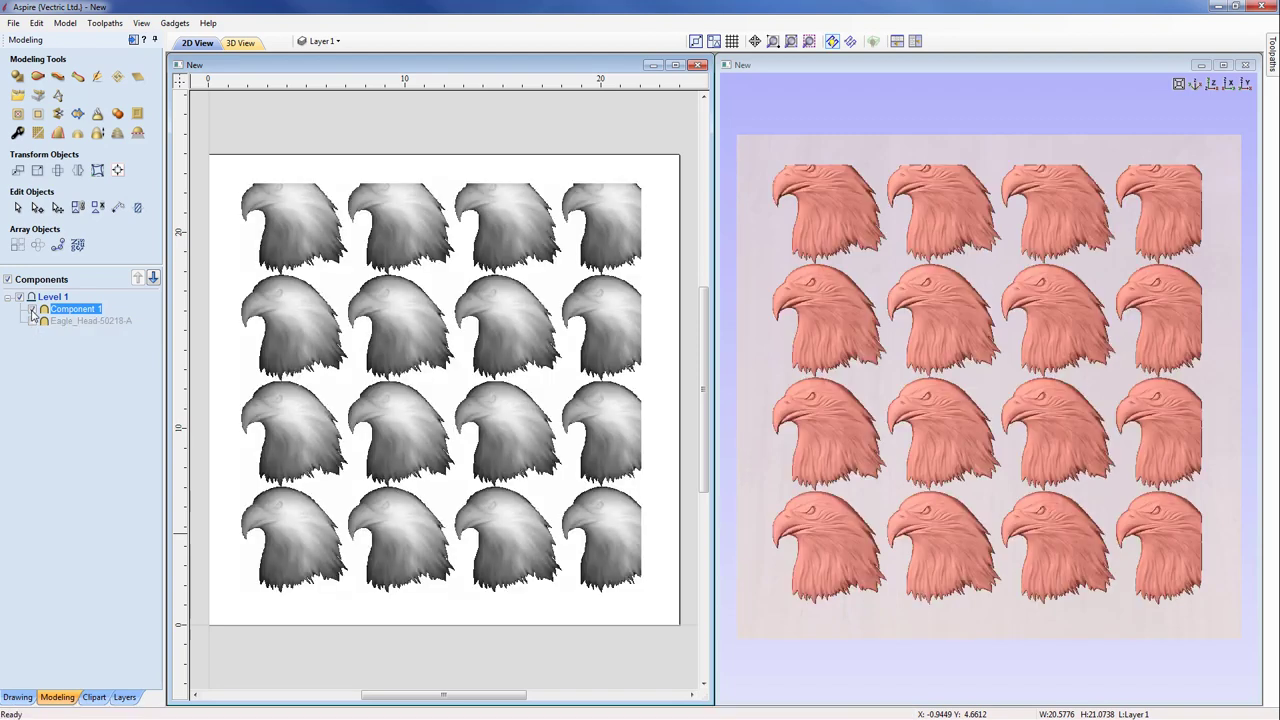
# Reopen the eagle texture component in Create Texture Area and widen it to about 21.36 inches
pyautogui.click(396, 334)
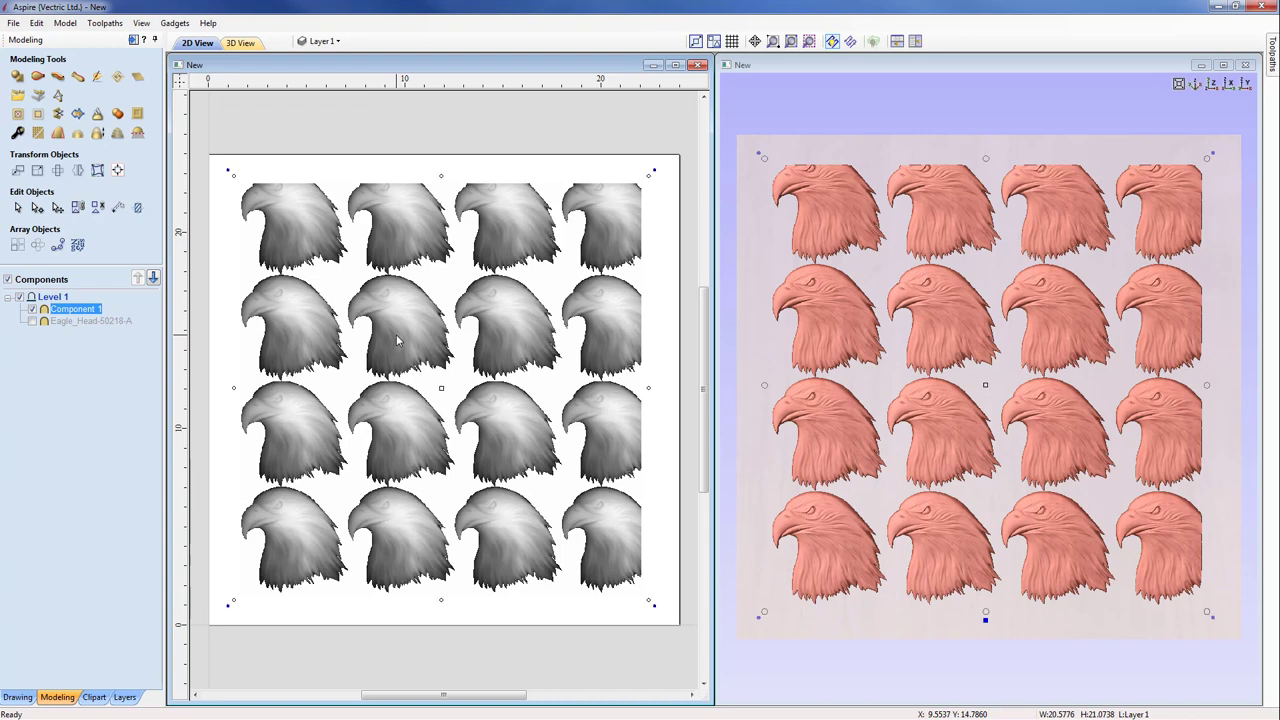
pyautogui.click(121, 82)
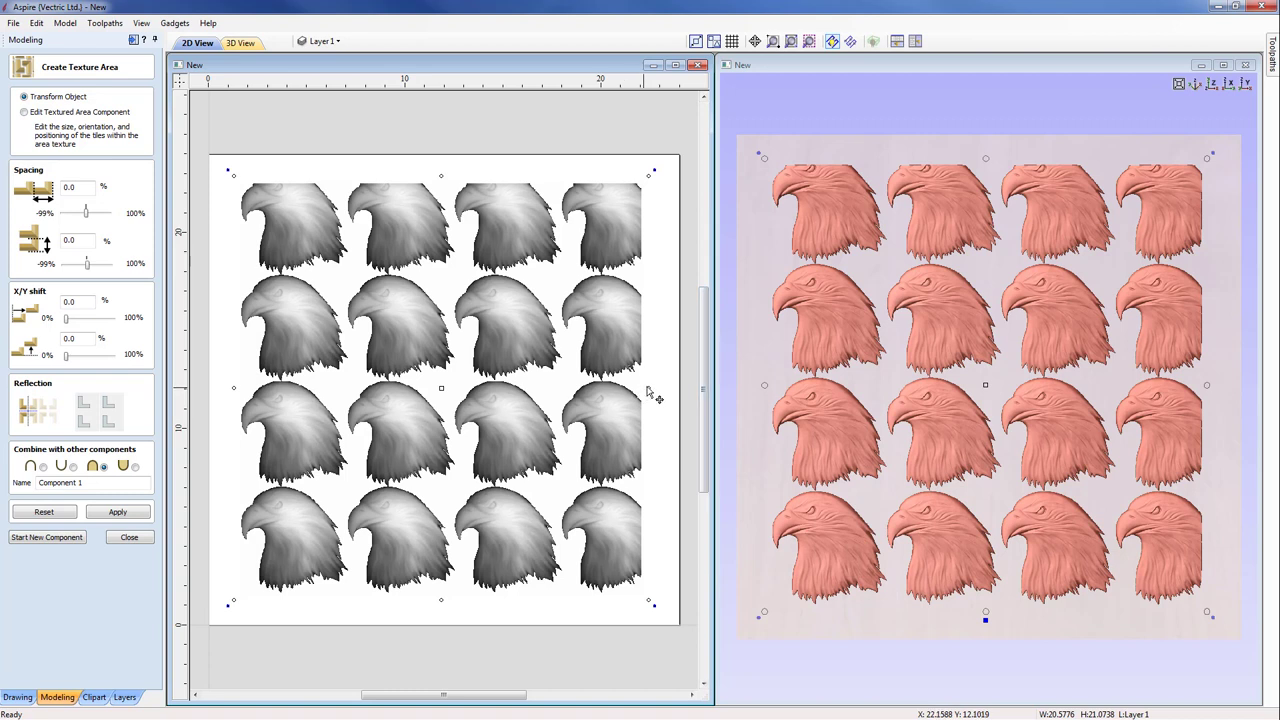
pyautogui.moveTo(652, 386); pyautogui.dragTo(660, 390)
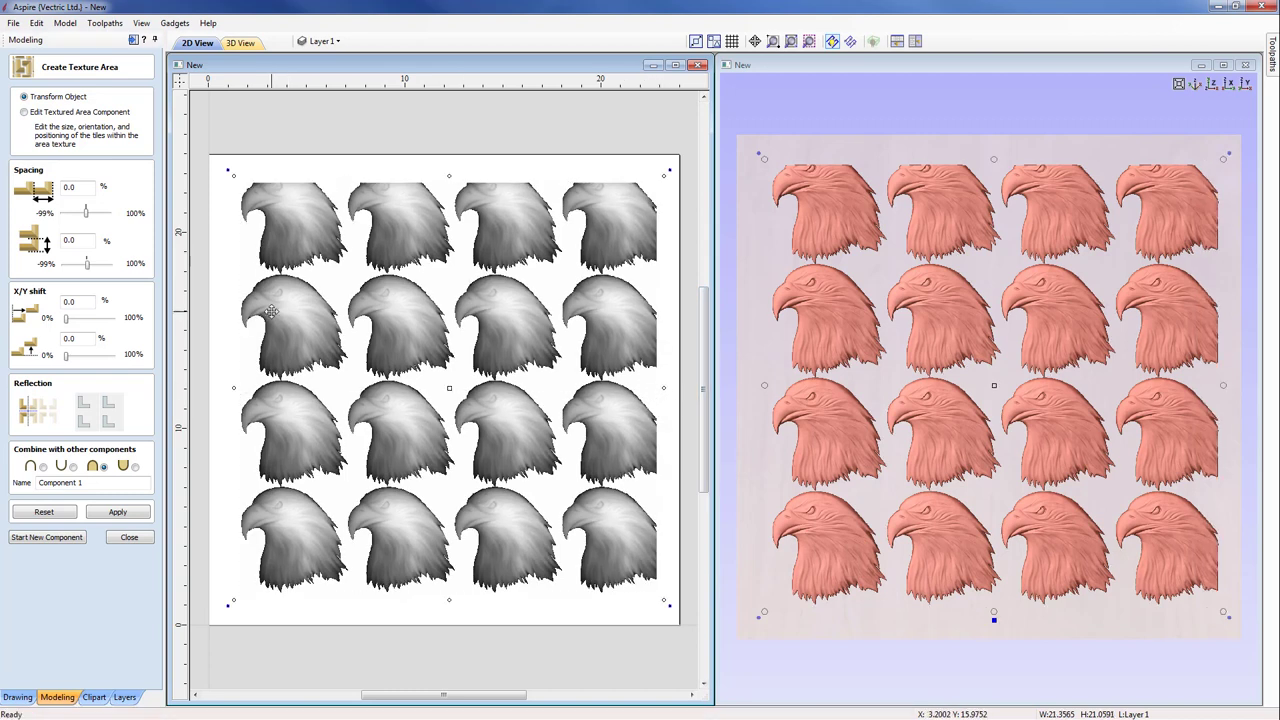
# Edit the tile within the texture area, enlarging it and moving it up and to the right, and close the tool
pyautogui.click(24, 112)
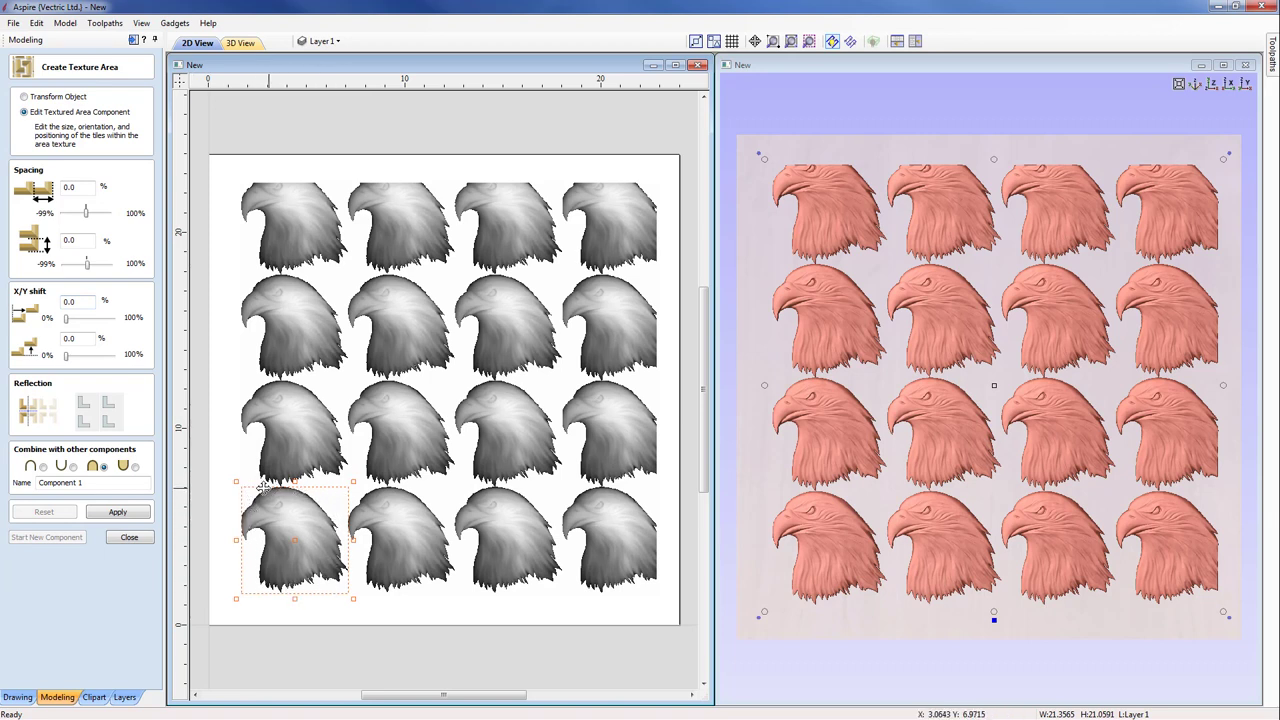
pyautogui.moveTo(355, 481); pyautogui.dragTo(397, 437)
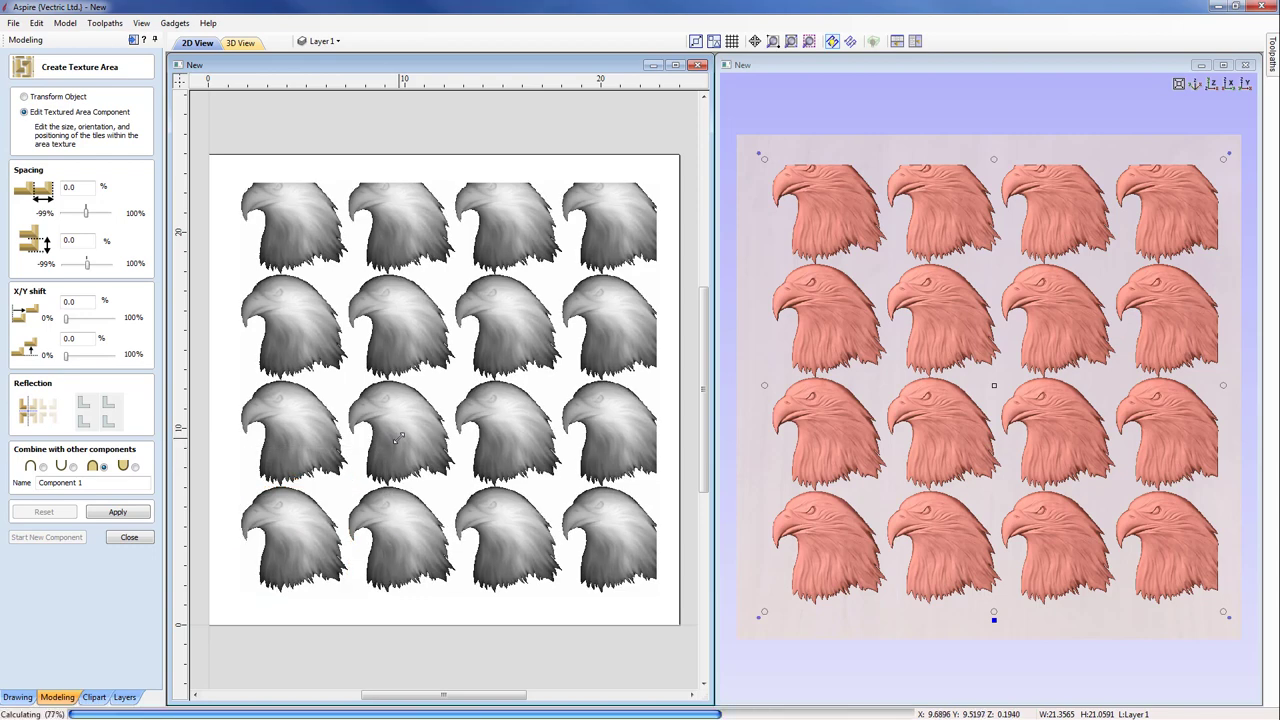
pyautogui.moveTo(316, 517); pyautogui.dragTo(346, 485)
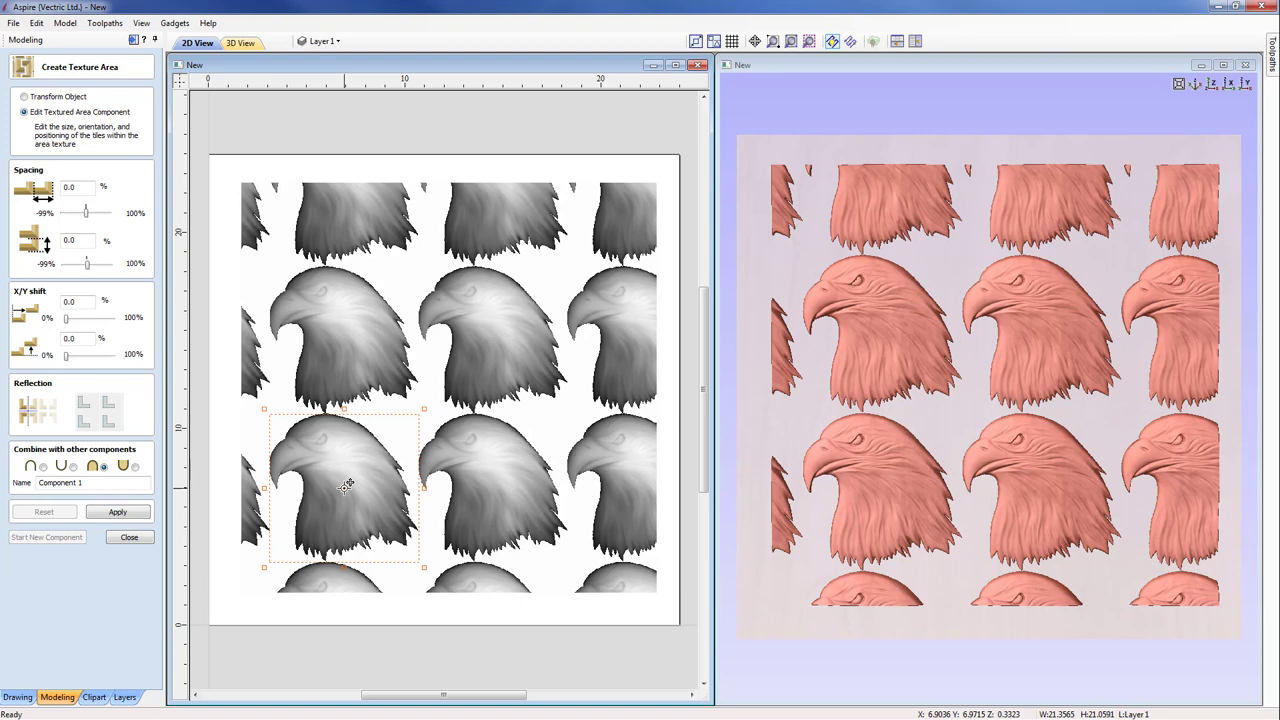
pyautogui.click(130, 538)
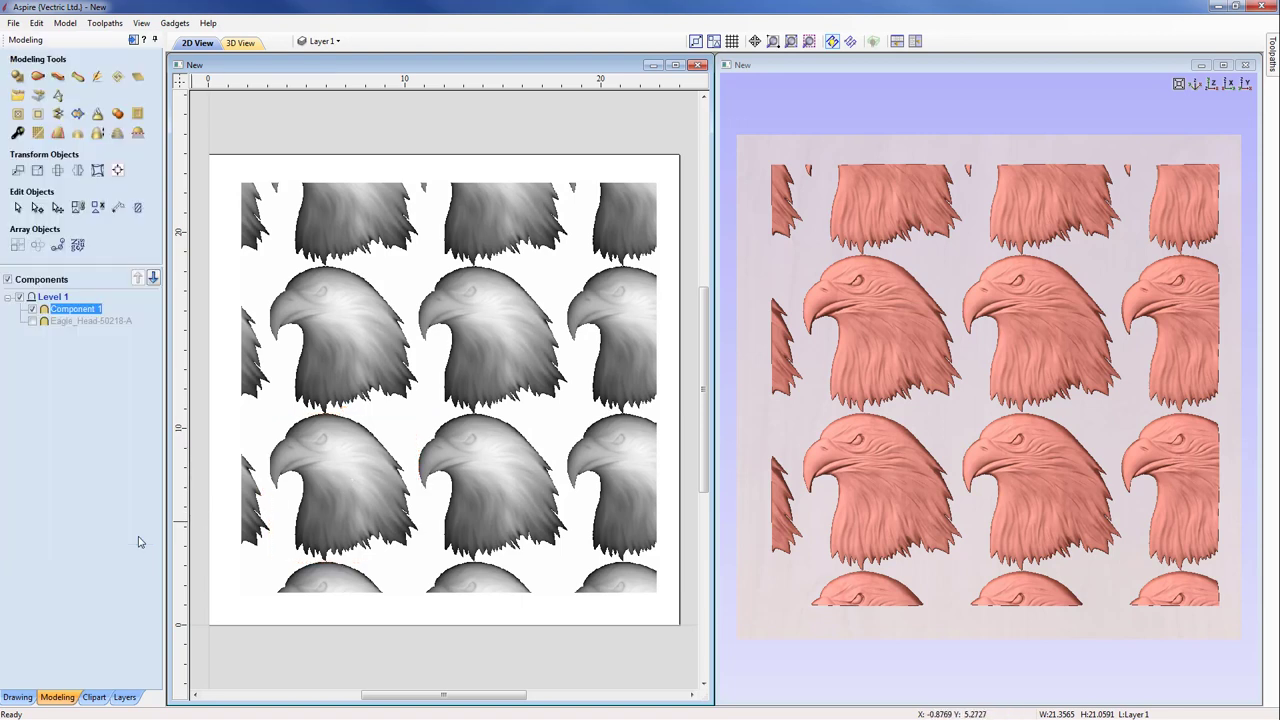
# Delete the Component 1 texture and make the original eagle head component visible again
pyautogui.rightClick(46, 312)
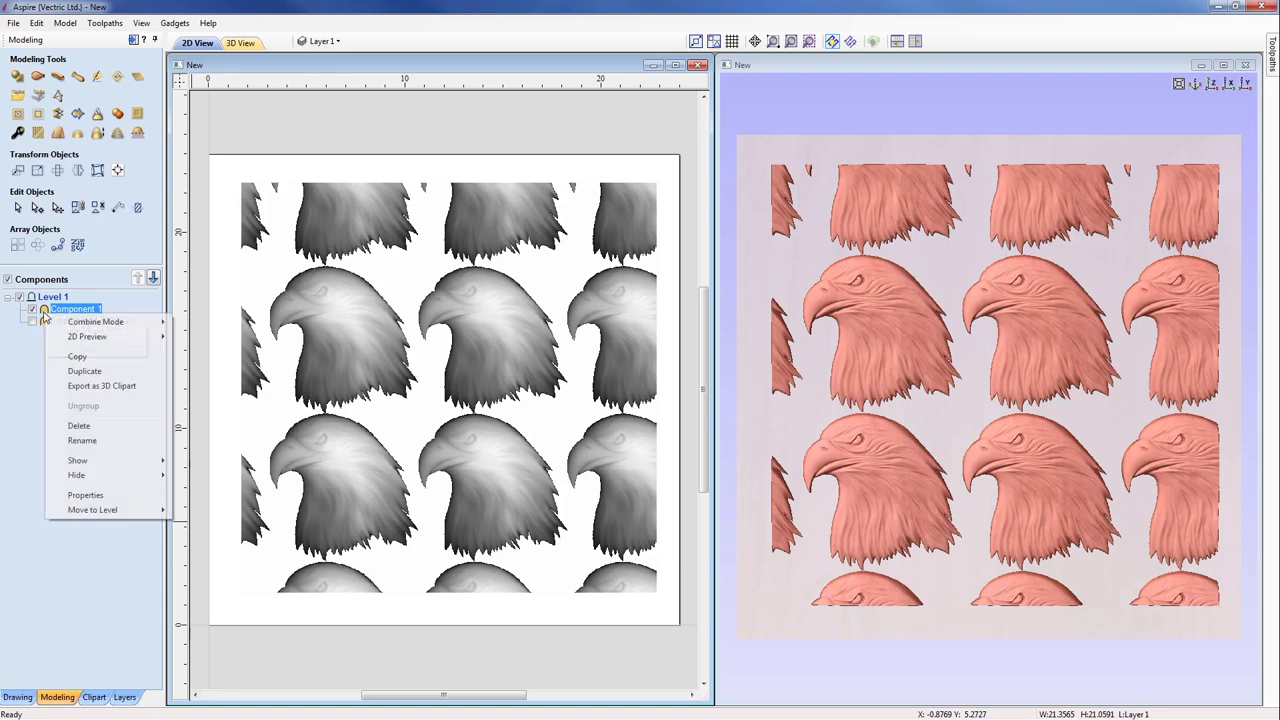
pyautogui.click(80, 426)
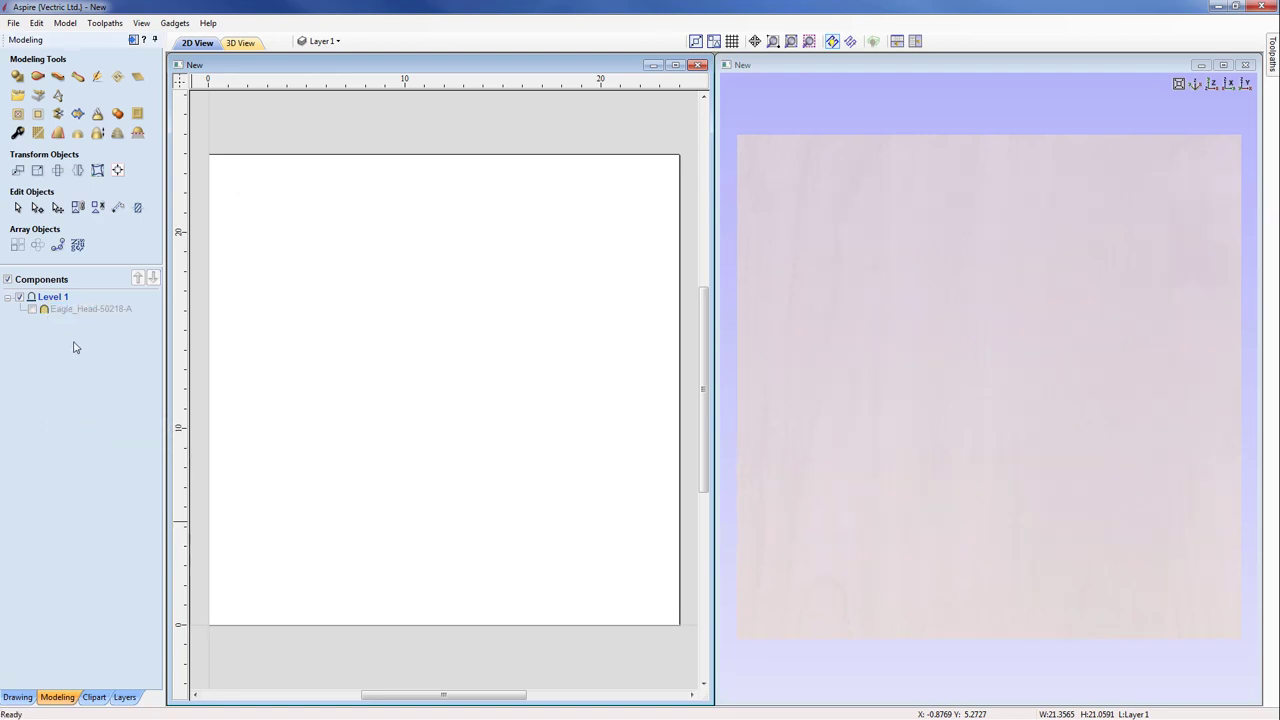
pyautogui.click(32, 310)
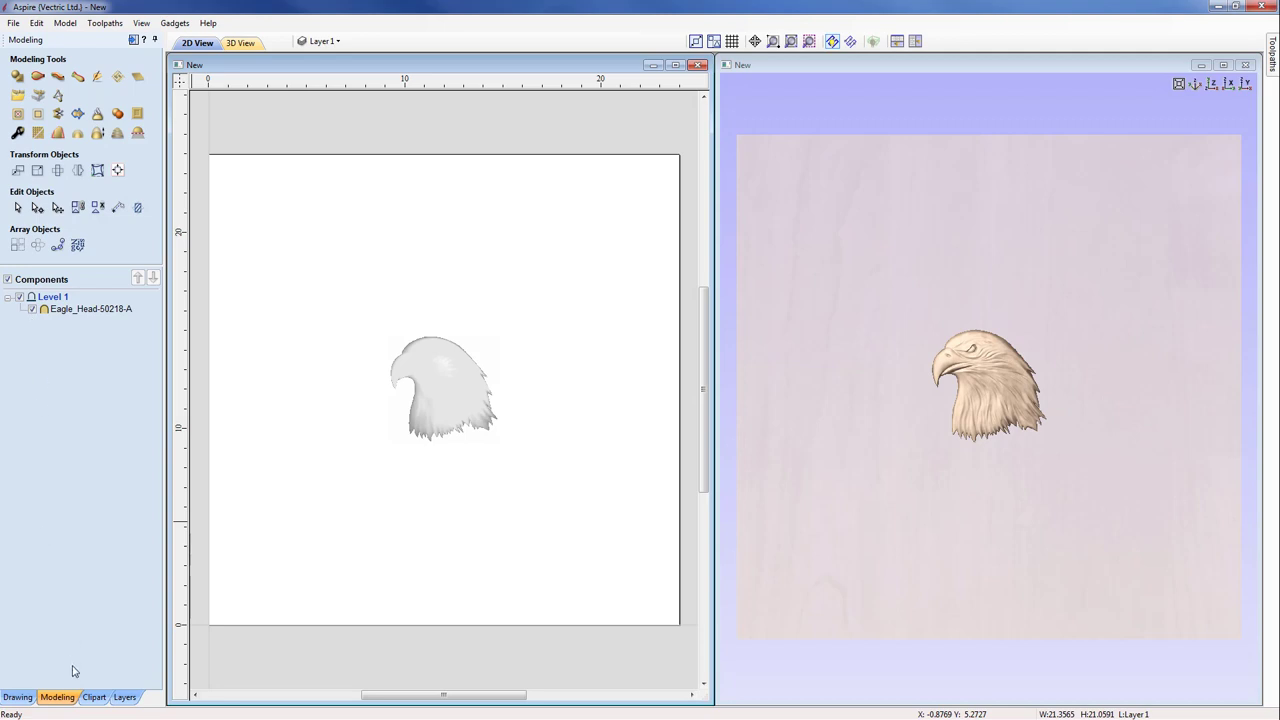
# Create a fresh texture area across the whole job from the original eagle head using the default settings
pyautogui.click(117, 80)
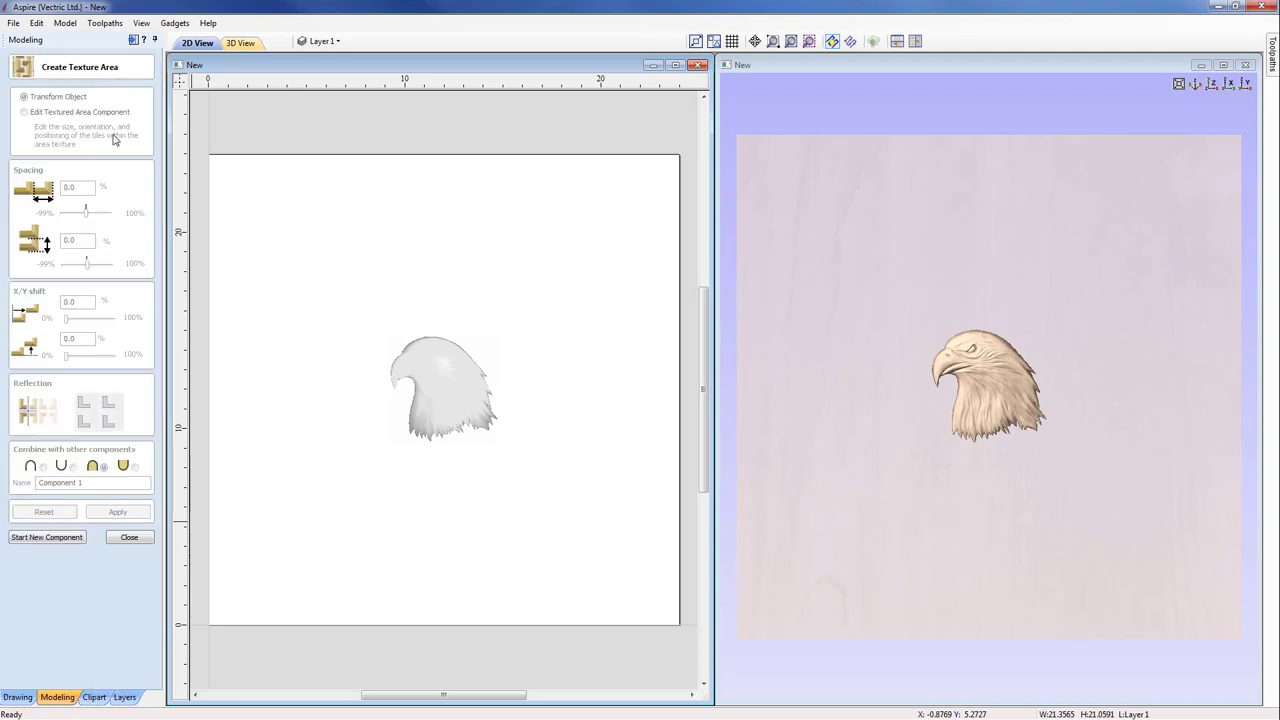
pyautogui.click(430, 395)
pyautogui.click(119, 513)
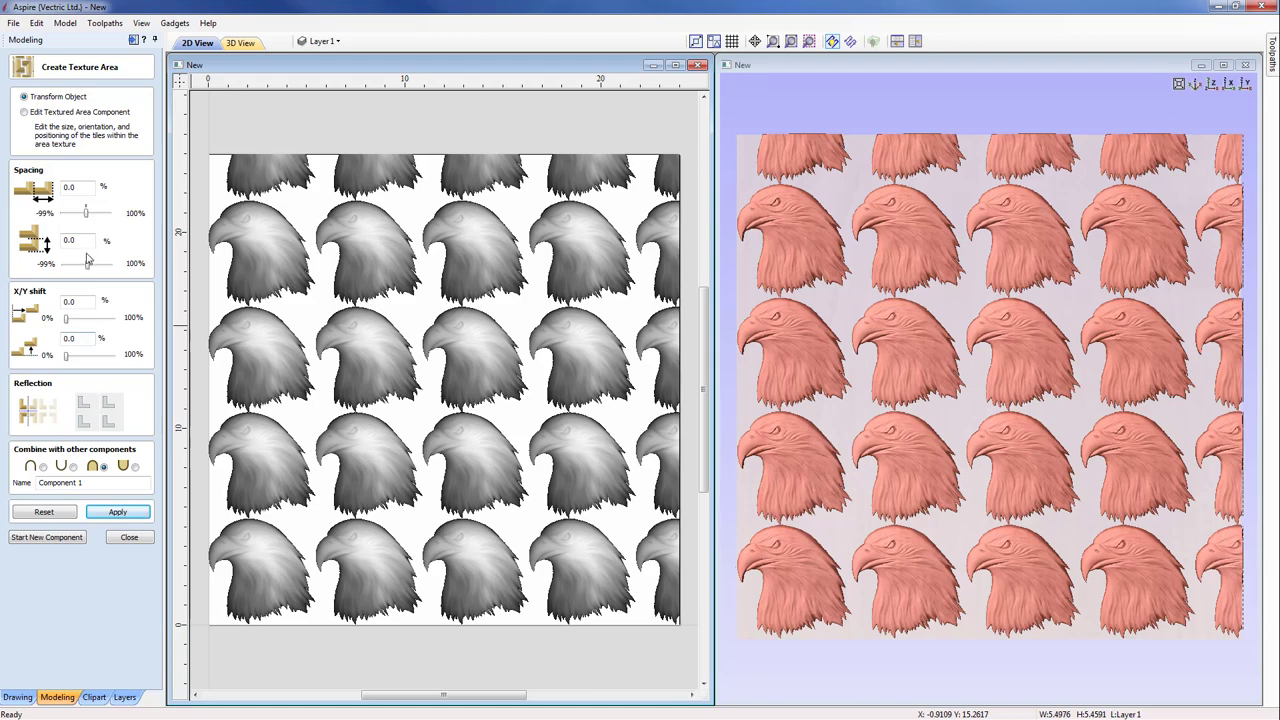
# Try horizontal tile spacings of 29% and 44%, and return the horizontal spacing to 0%
pyautogui.click(79, 187)
pyautogui.moveTo(87, 215); pyautogui.dragTo(95, 216)
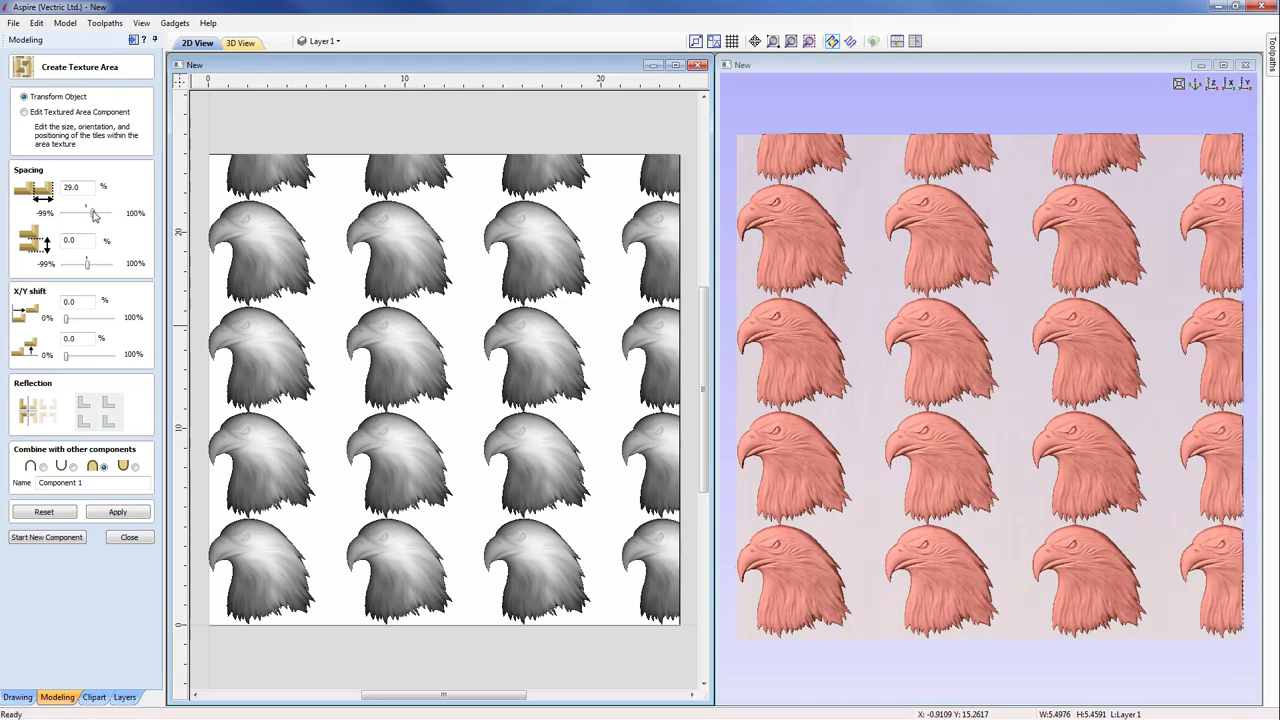
pyautogui.moveTo(96, 215); pyautogui.dragTo(97, 215)
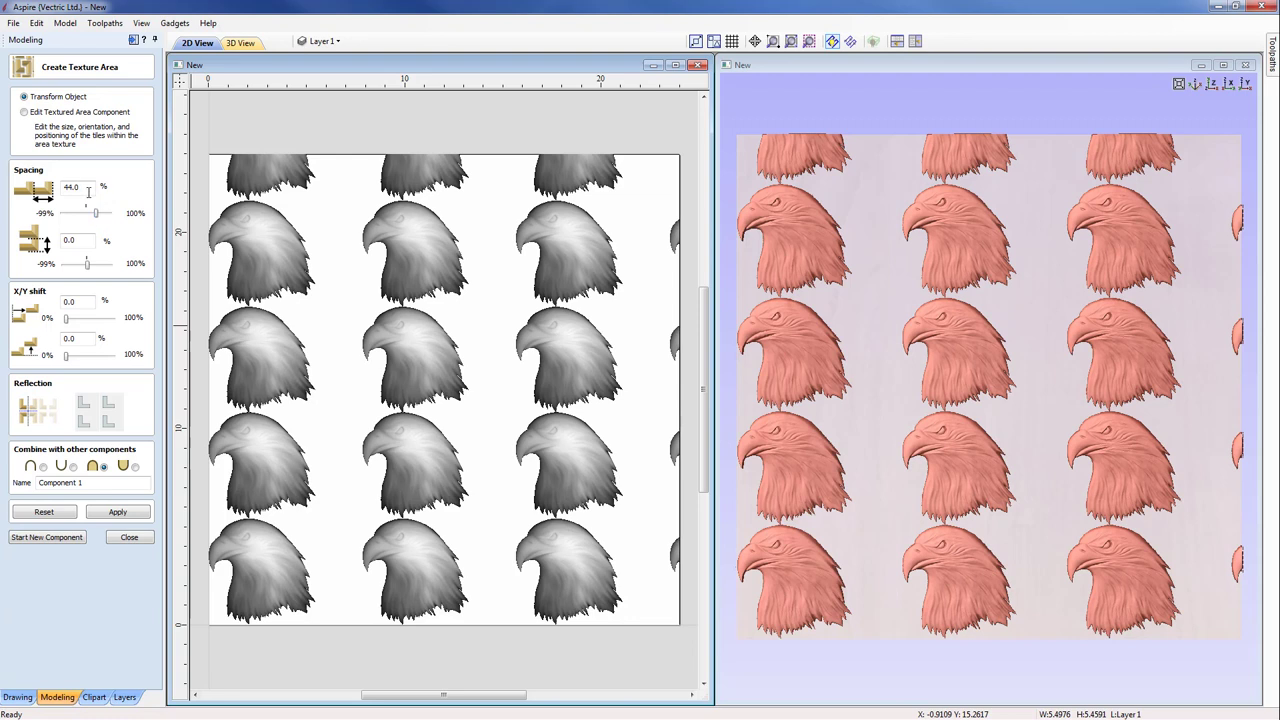
pyautogui.write('0')
pyautogui.press('Return')
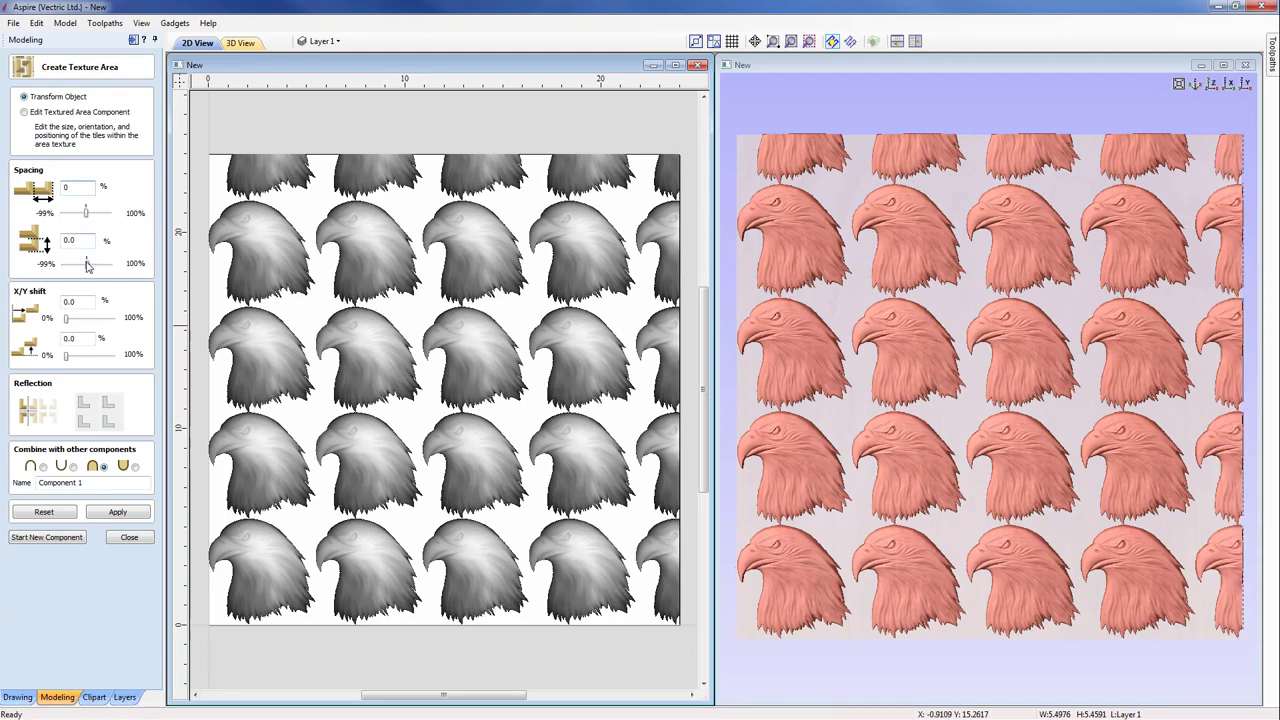
# Try a vertical tile spacing of 32% and return the vertical spacing to 0%
pyautogui.moveTo(87, 265); pyautogui.dragTo(96, 268)
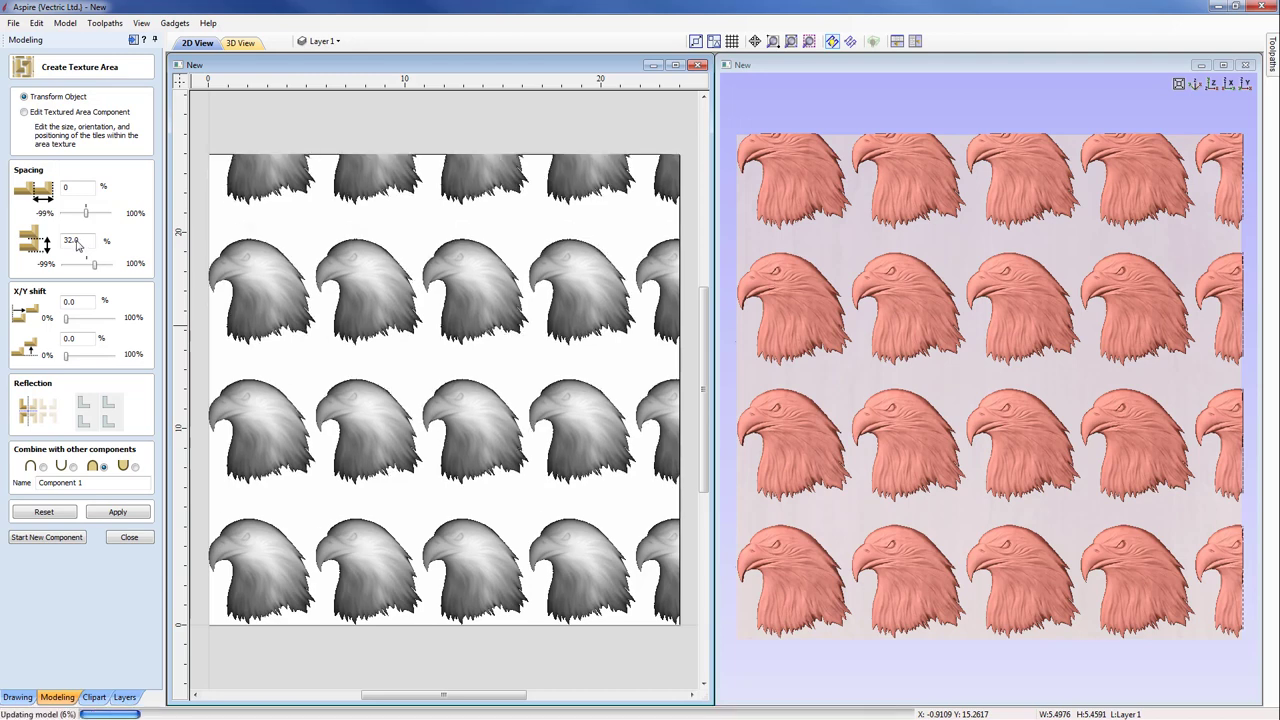
pyautogui.doubleClick(74, 242)
pyautogui.write('0')
pyautogui.press('Return')
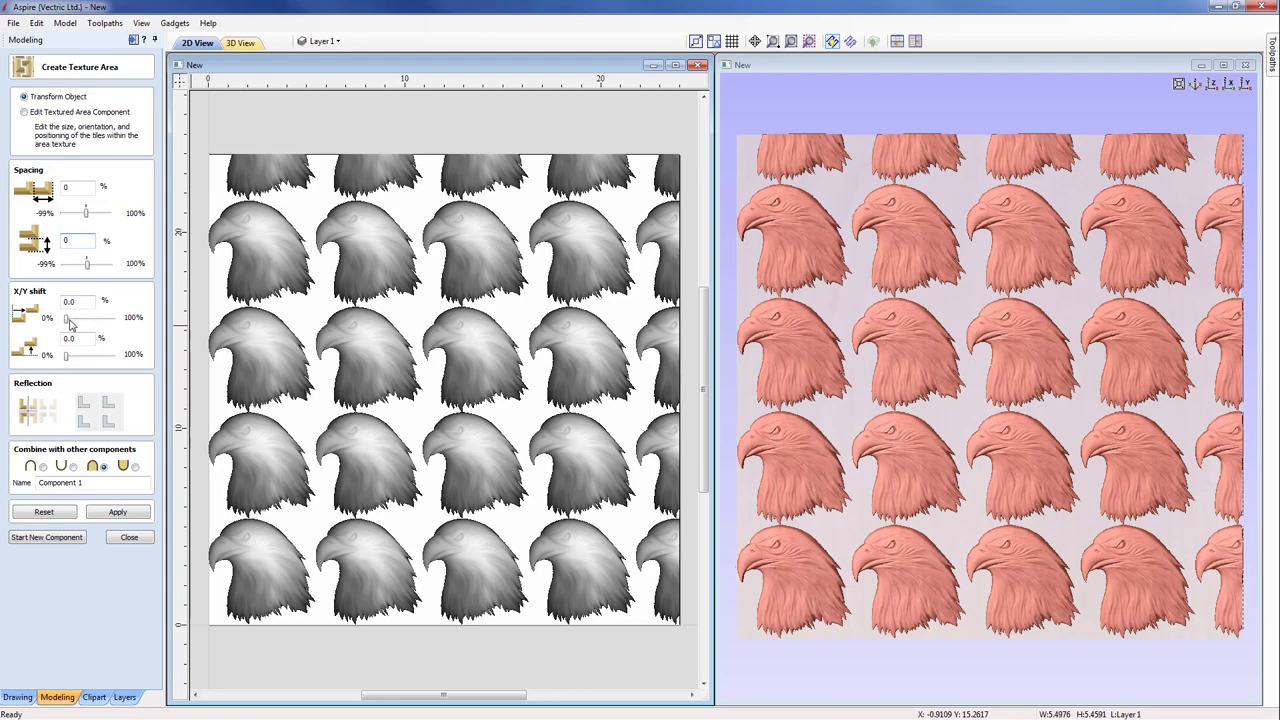
# Try a 22% X shift and a 22% Y shift on the tiles, returning each to 0% and applying the settings
pyautogui.moveTo(68, 320); pyautogui.dragTo(80, 326)
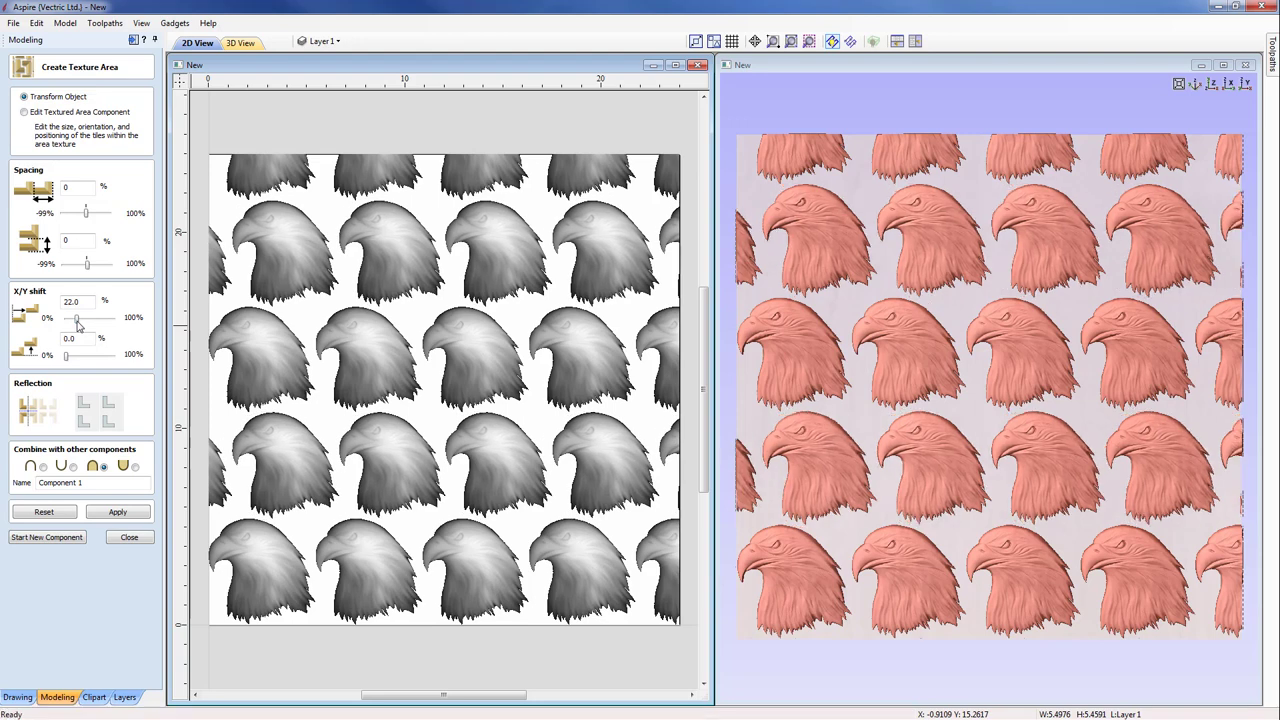
pyautogui.write('0')
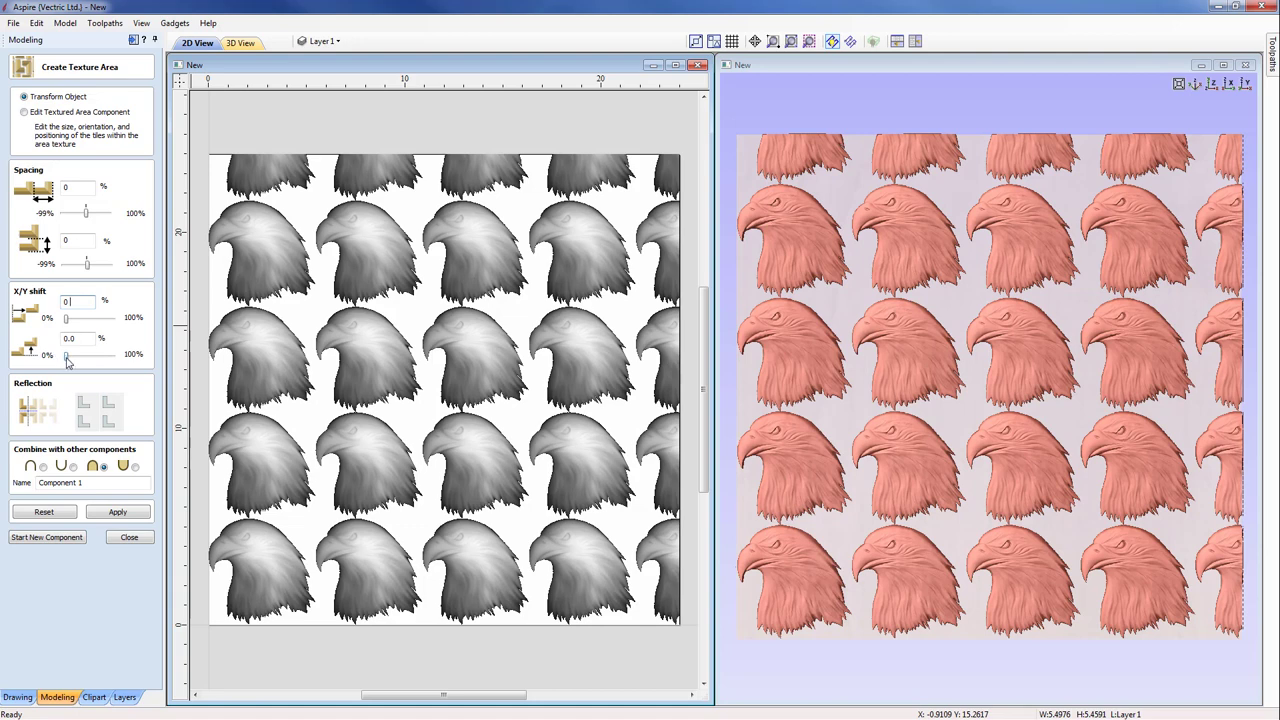
pyautogui.moveTo(69, 363); pyautogui.dragTo(79, 363)
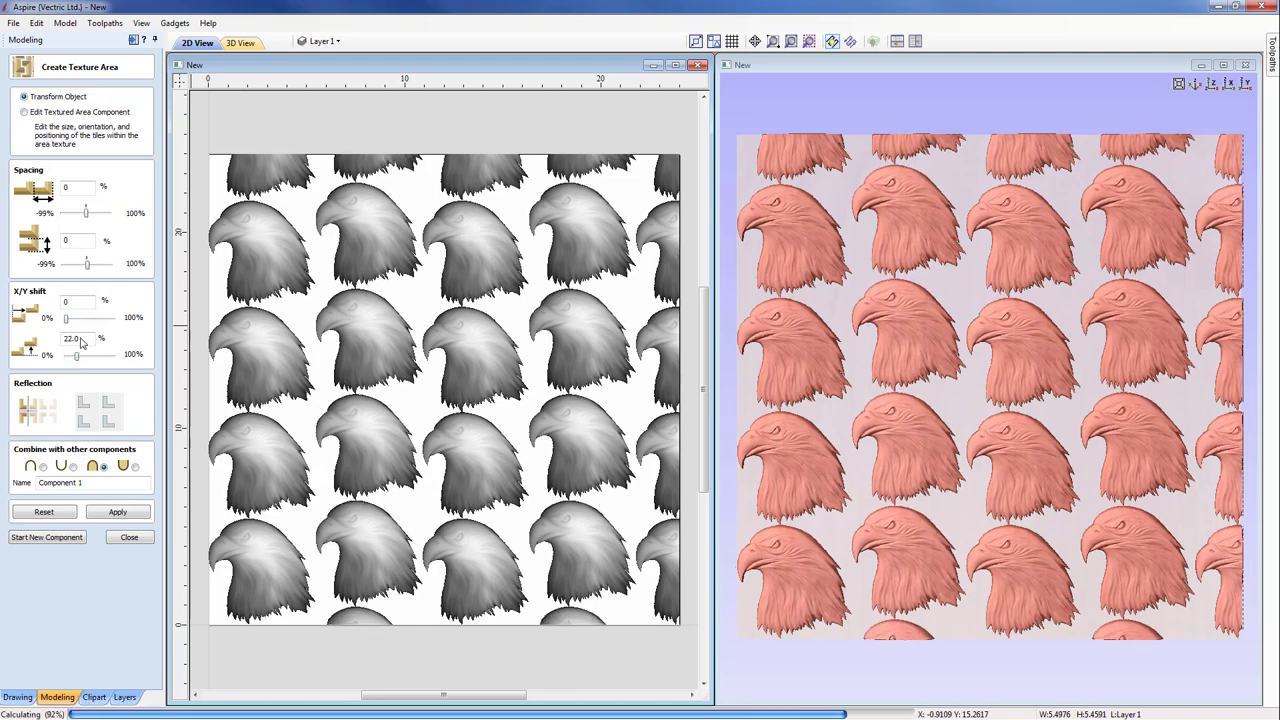
pyautogui.write('0')
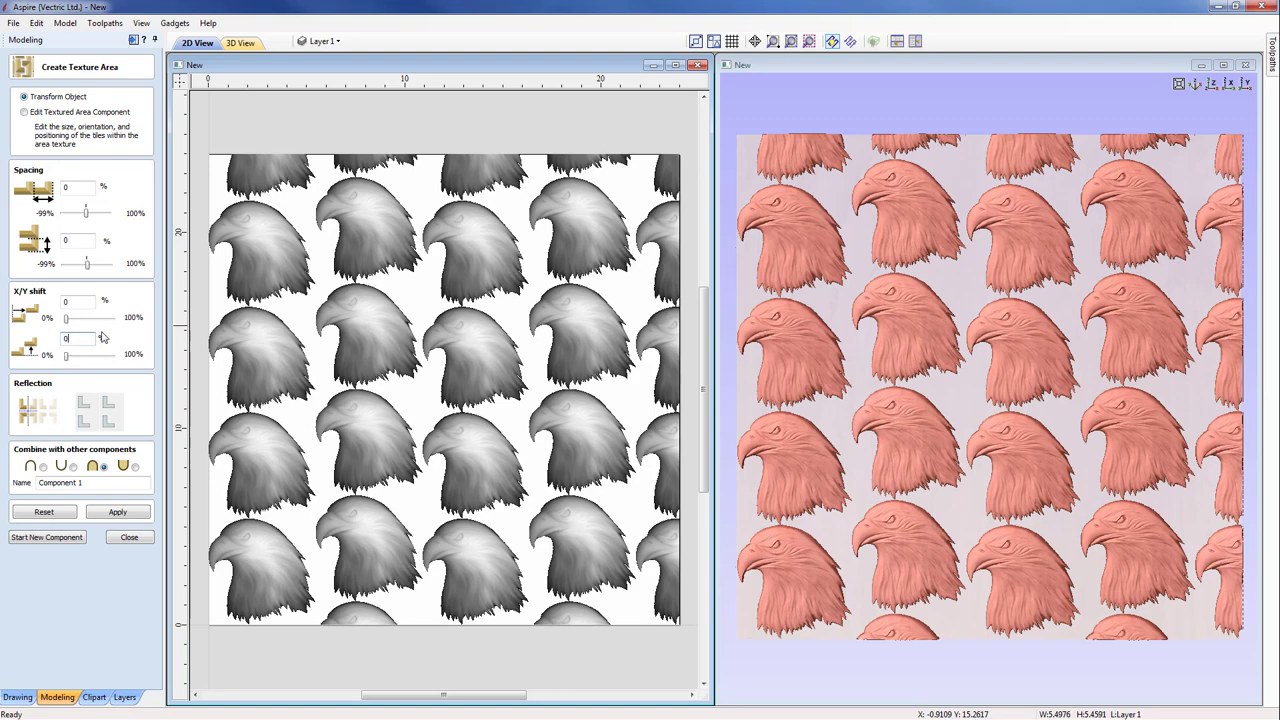
pyautogui.click(99, 514)
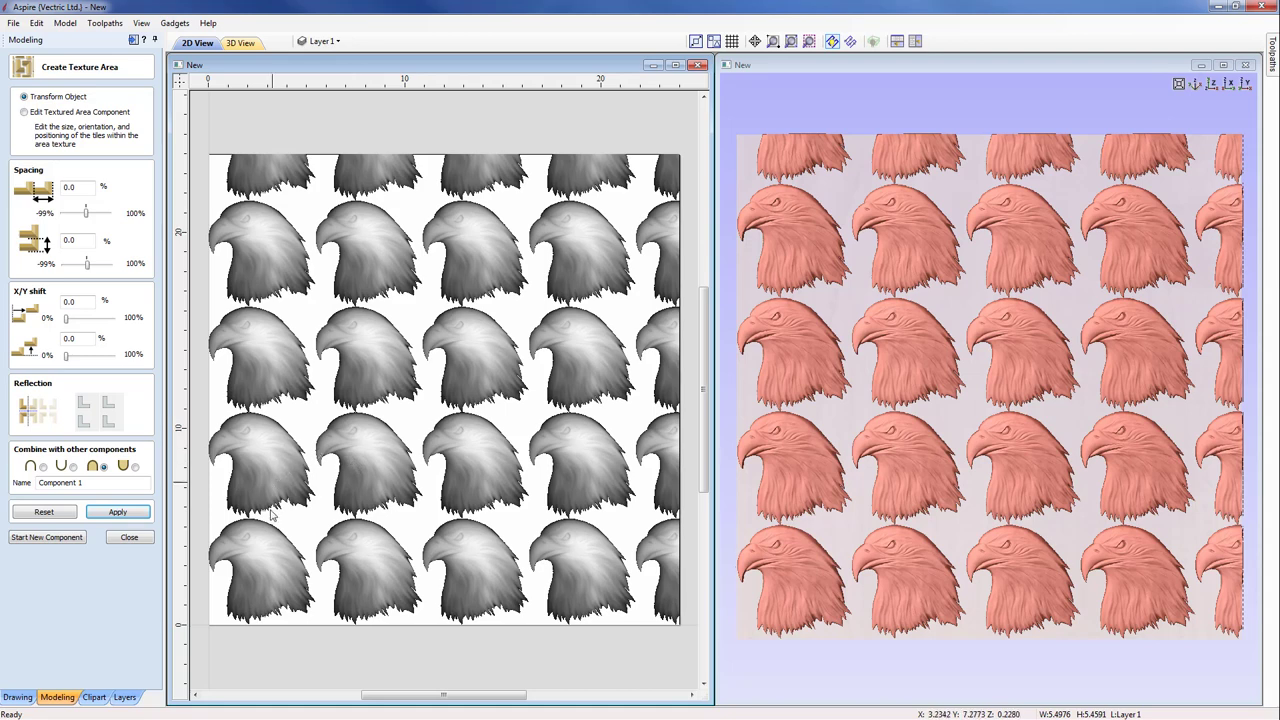
# Apply different tile reflection patterns, ending with columns of horizontally mirrored upright eagle heads alternating with columns of upside-down ones
pyautogui.scroll(3, 585, 498)
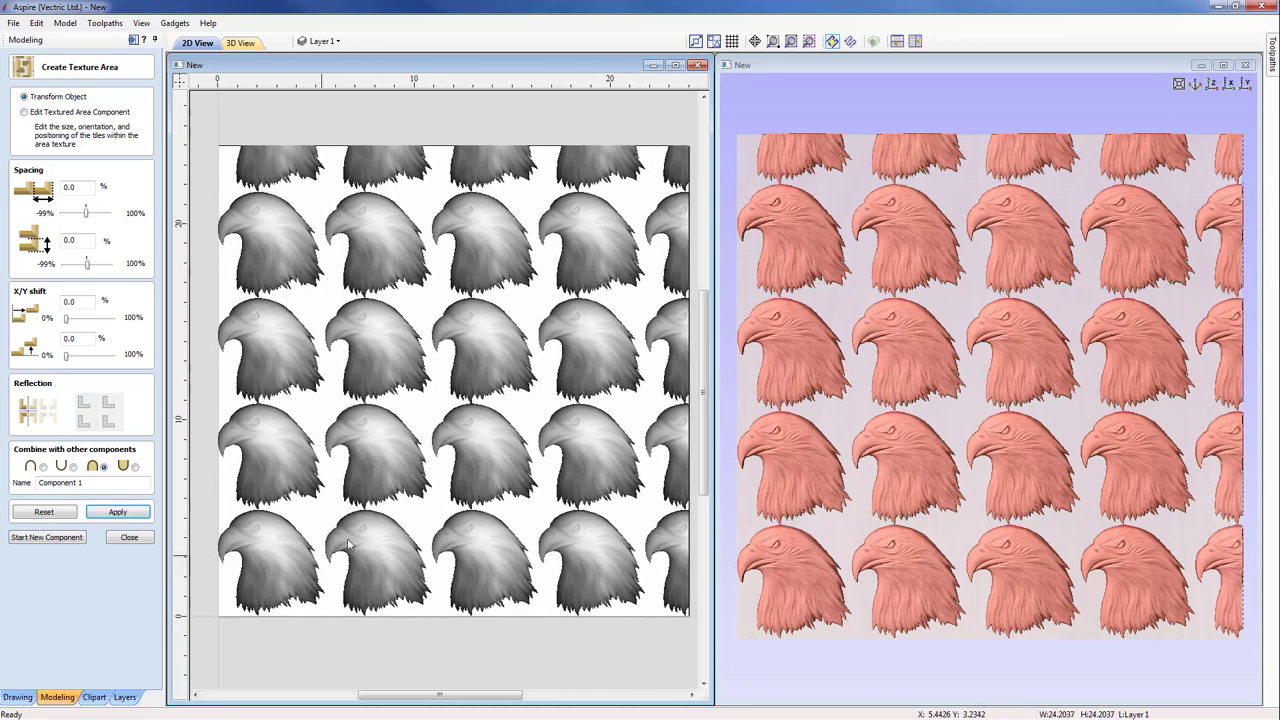
pyautogui.click(1014, 471)
pyautogui.scroll(5, 1020, 470)
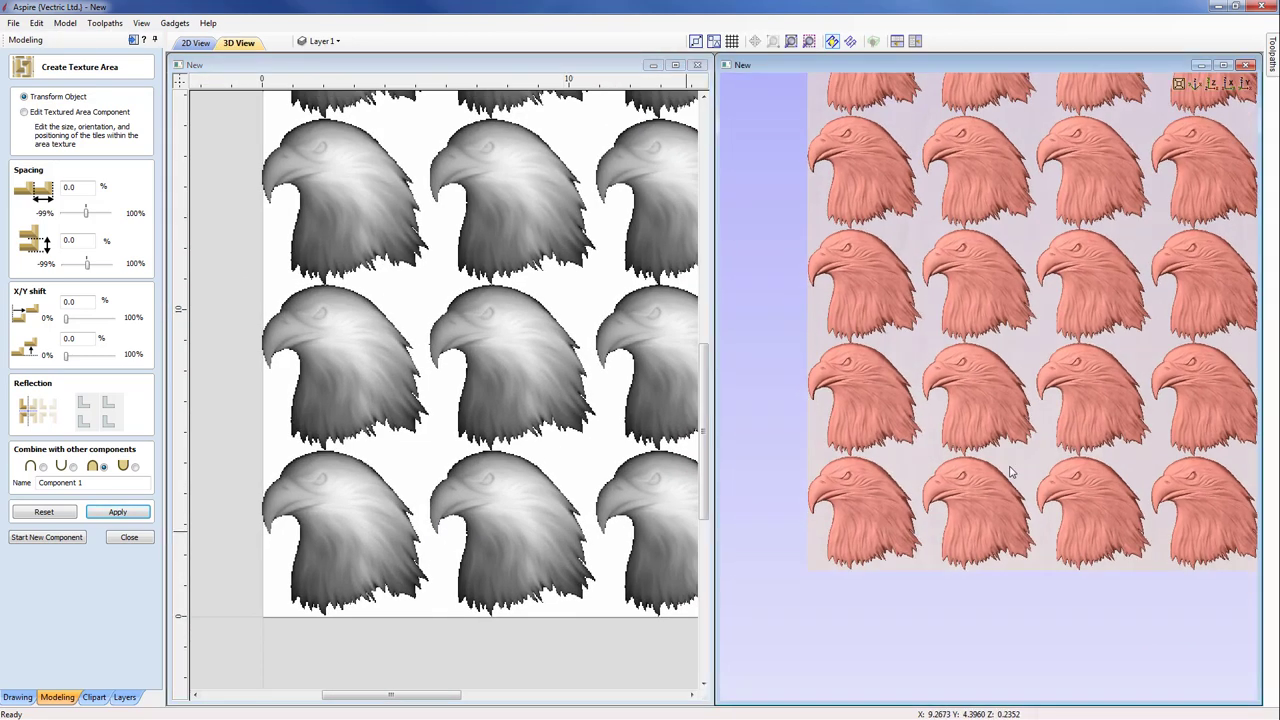
pyautogui.moveTo(1027, 470); pyautogui.dragTo(1040, 458, button='middle')
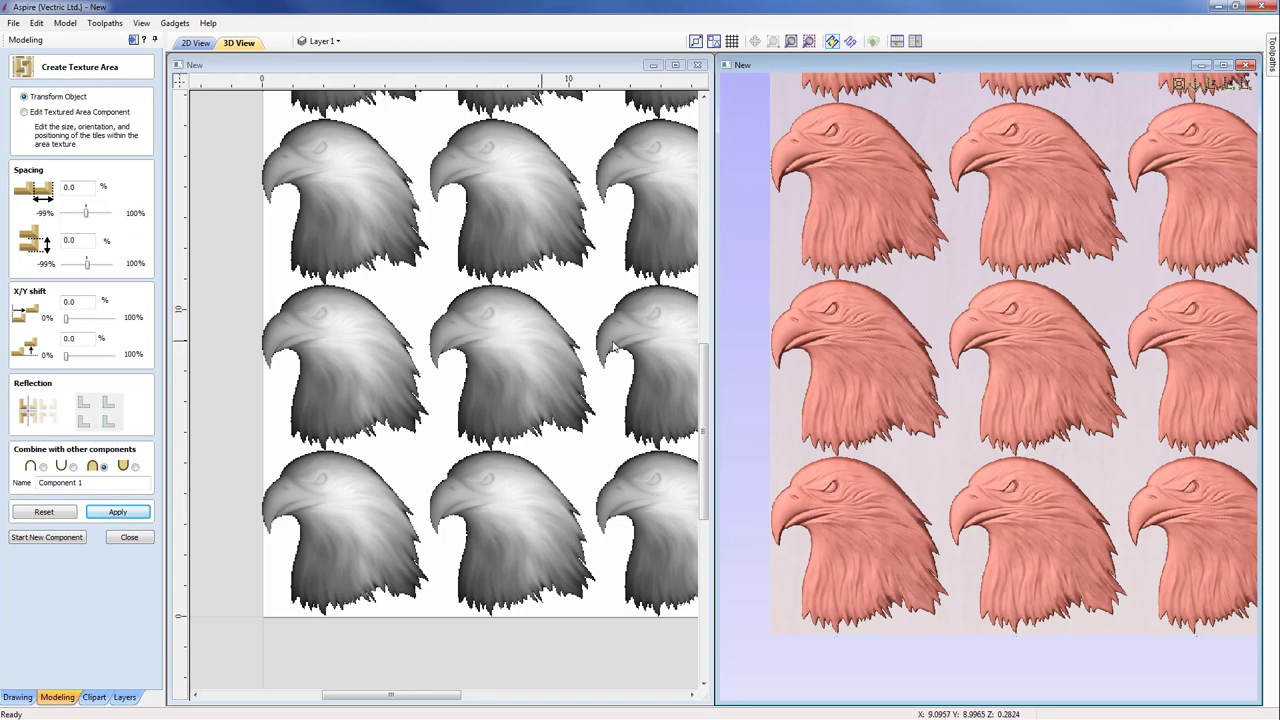
pyautogui.click(118, 512)
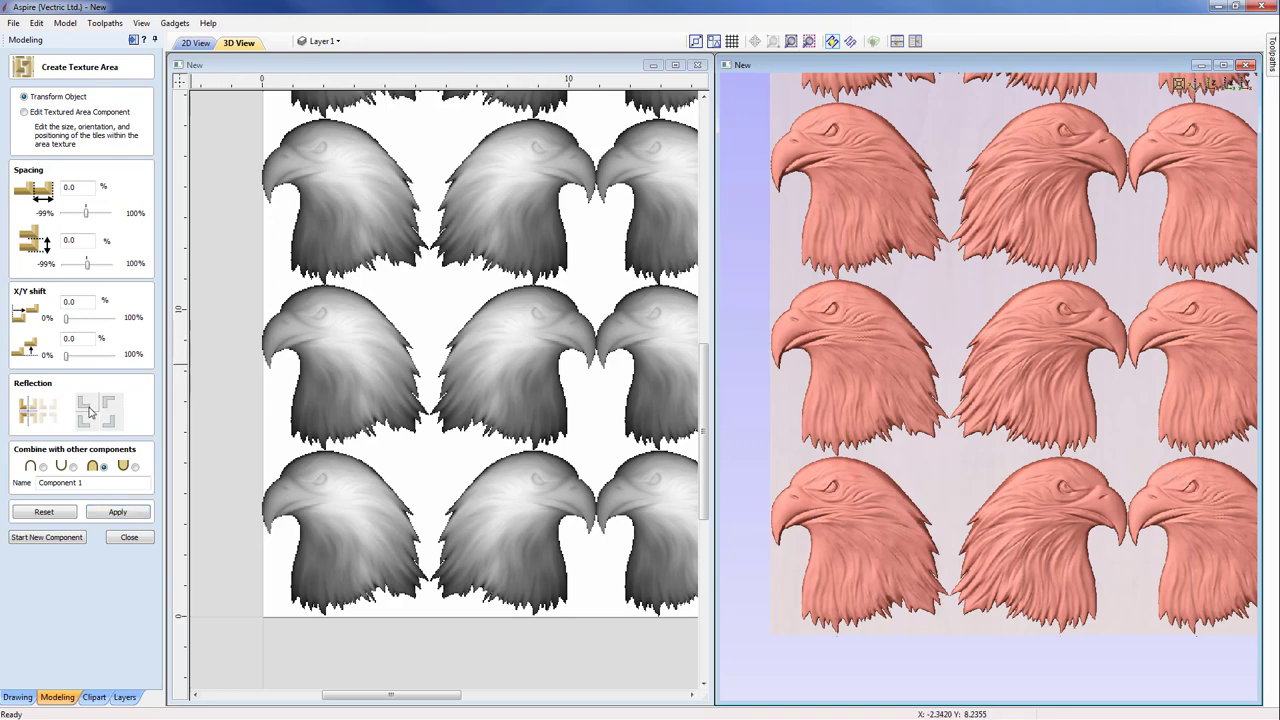
pyautogui.click(118, 513)
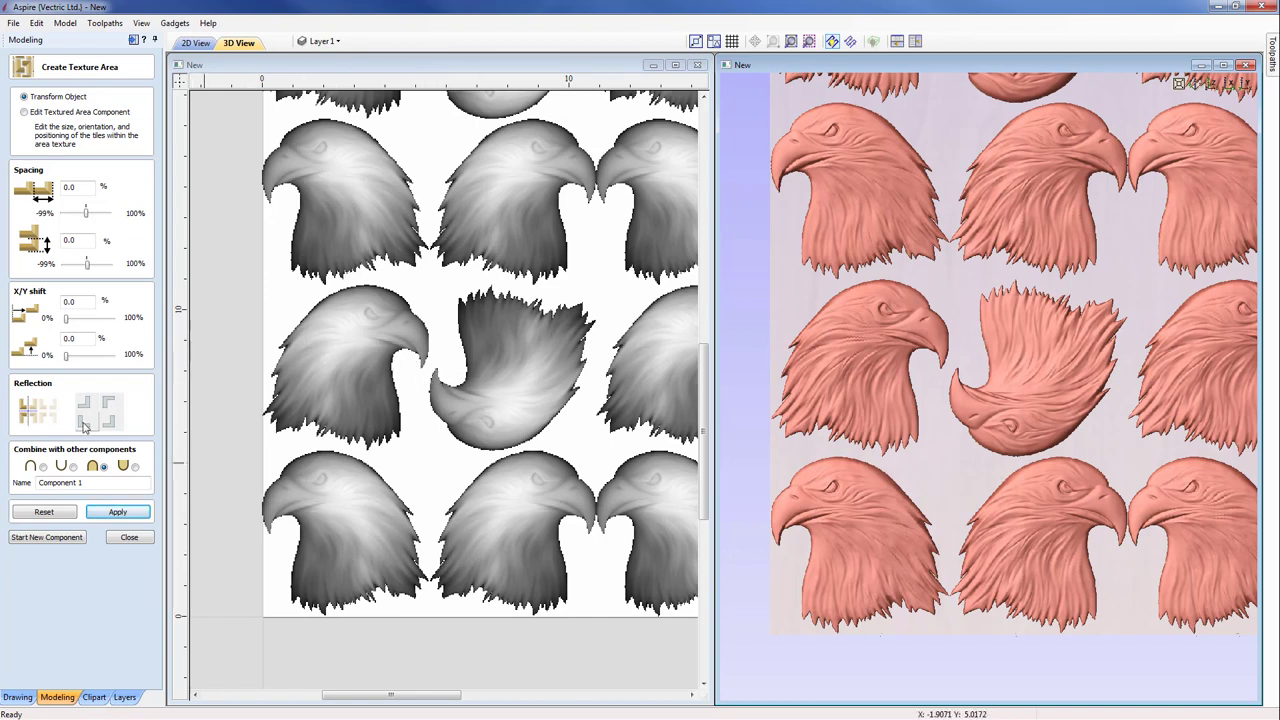
pyautogui.click(118, 512)
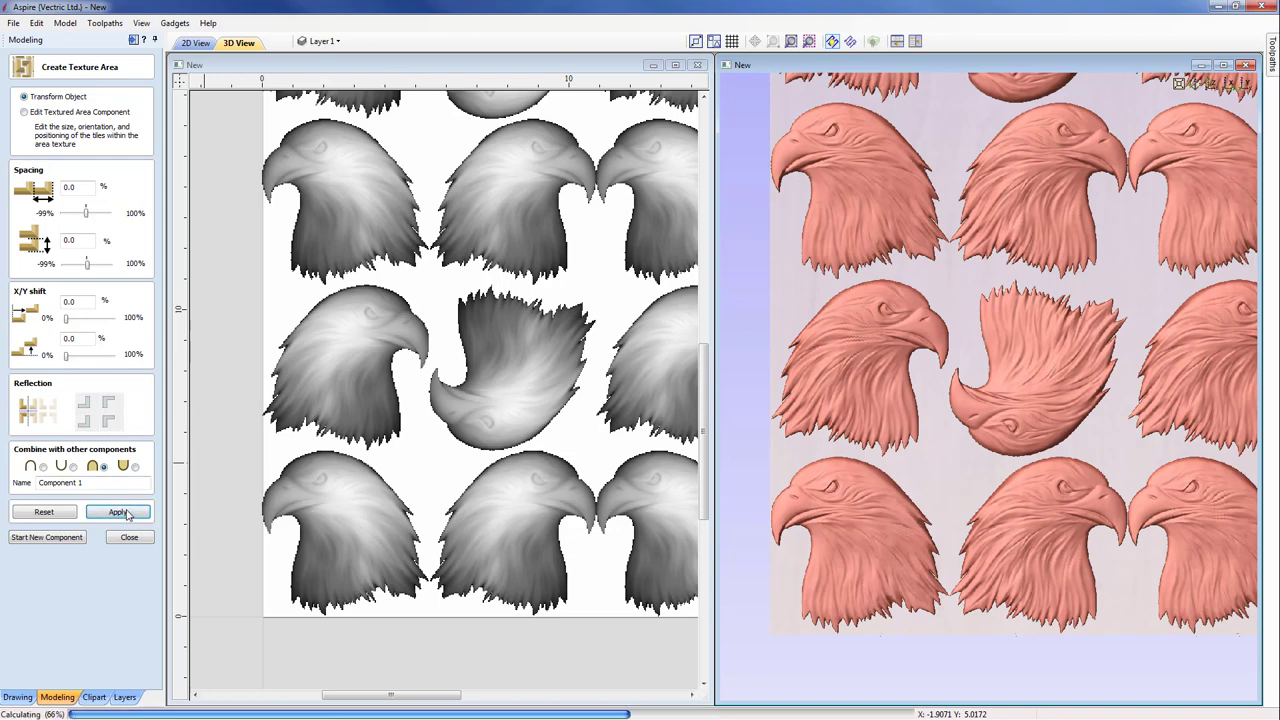
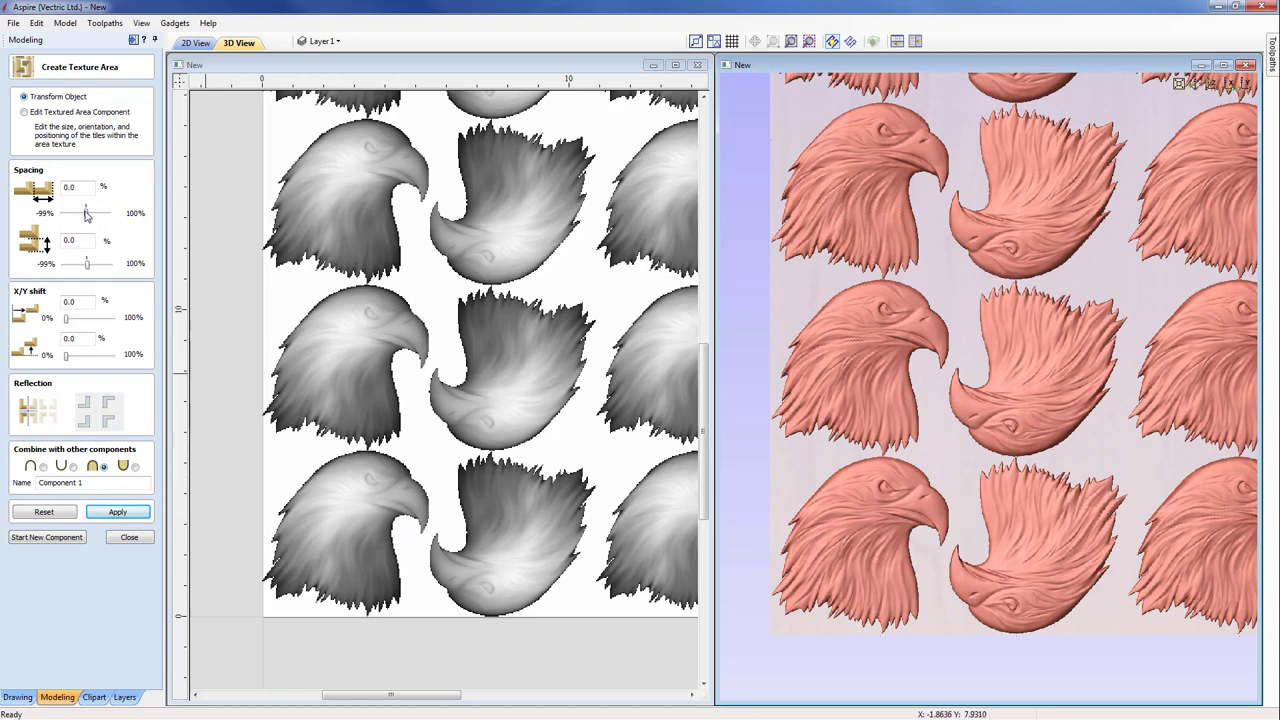
# Adjust the horizontal tile spacing until the eagle heads overlap, setting it to -20%
pyautogui.moveTo(87, 215); pyautogui.dragTo(90, 216)
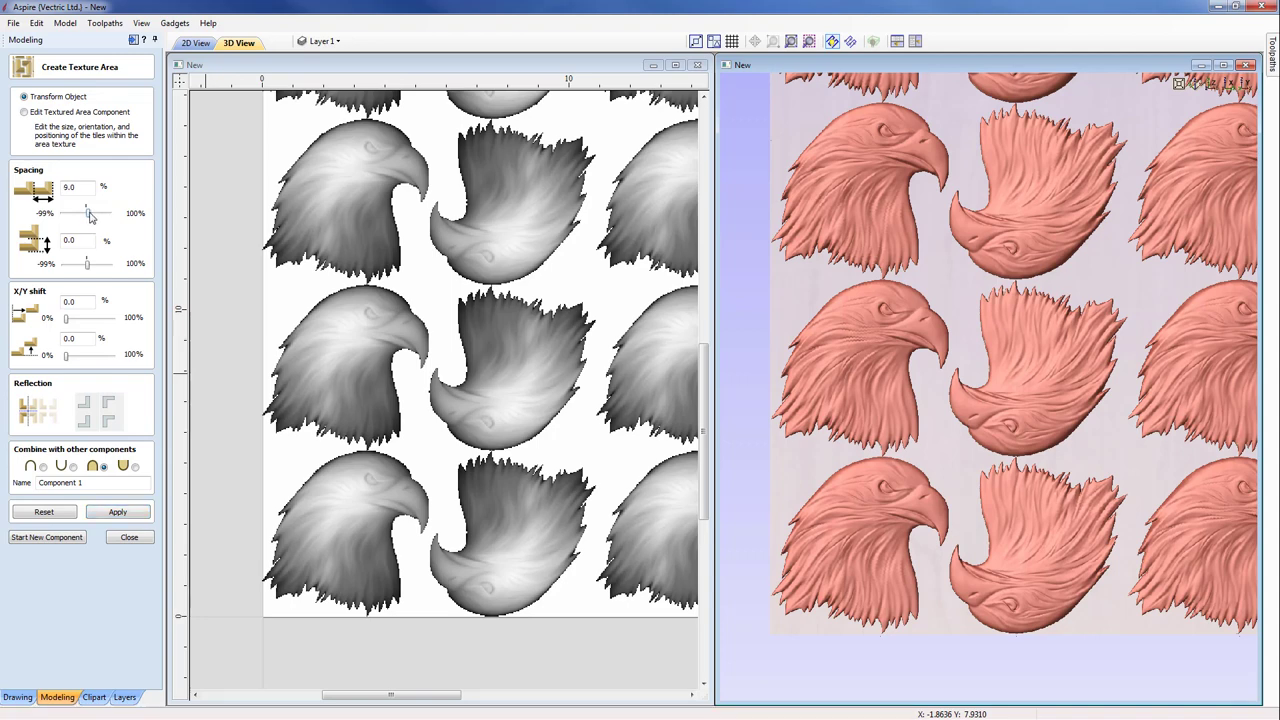
pyautogui.moveTo(88, 216); pyautogui.dragTo(86, 216)
pyautogui.moveTo(87, 215); pyautogui.dragTo(81, 215)
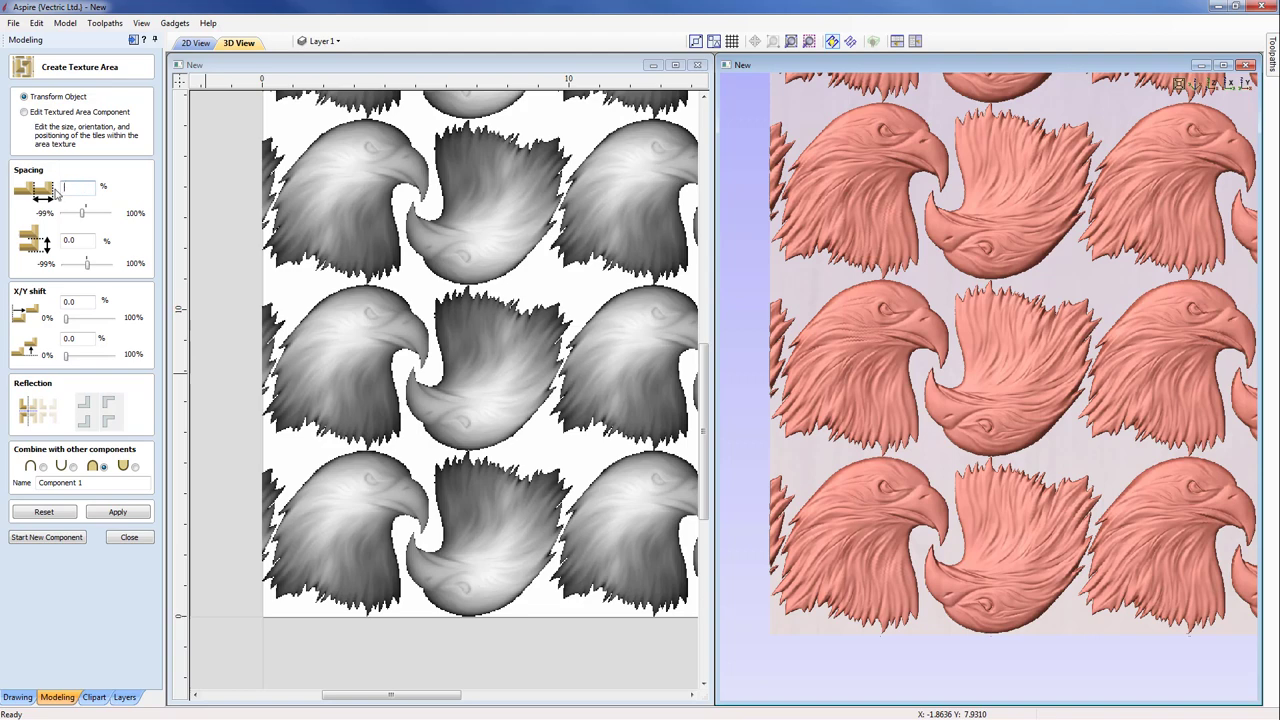
pyautogui.press('Return')
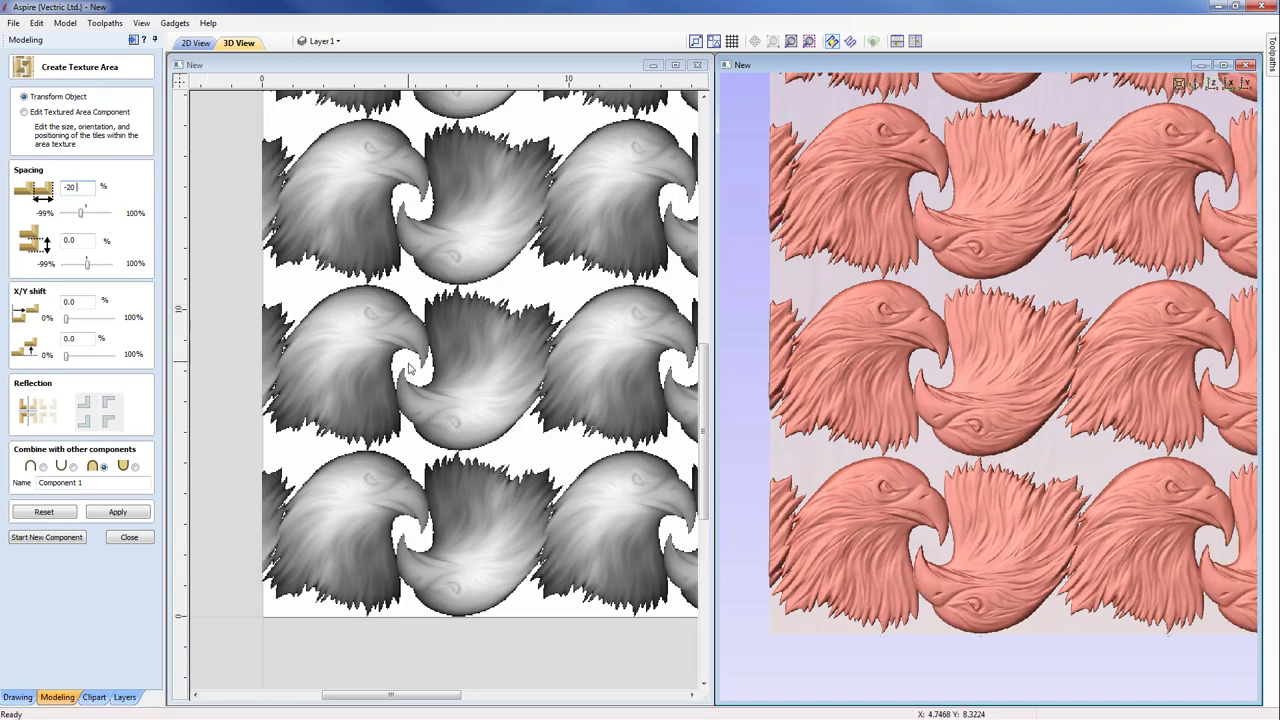
# Set the tiles' Y shift to 10% so the beaks of neighbouring eagle heads interlock
pyautogui.moveTo(67, 358); pyautogui.dragTo(73, 356)
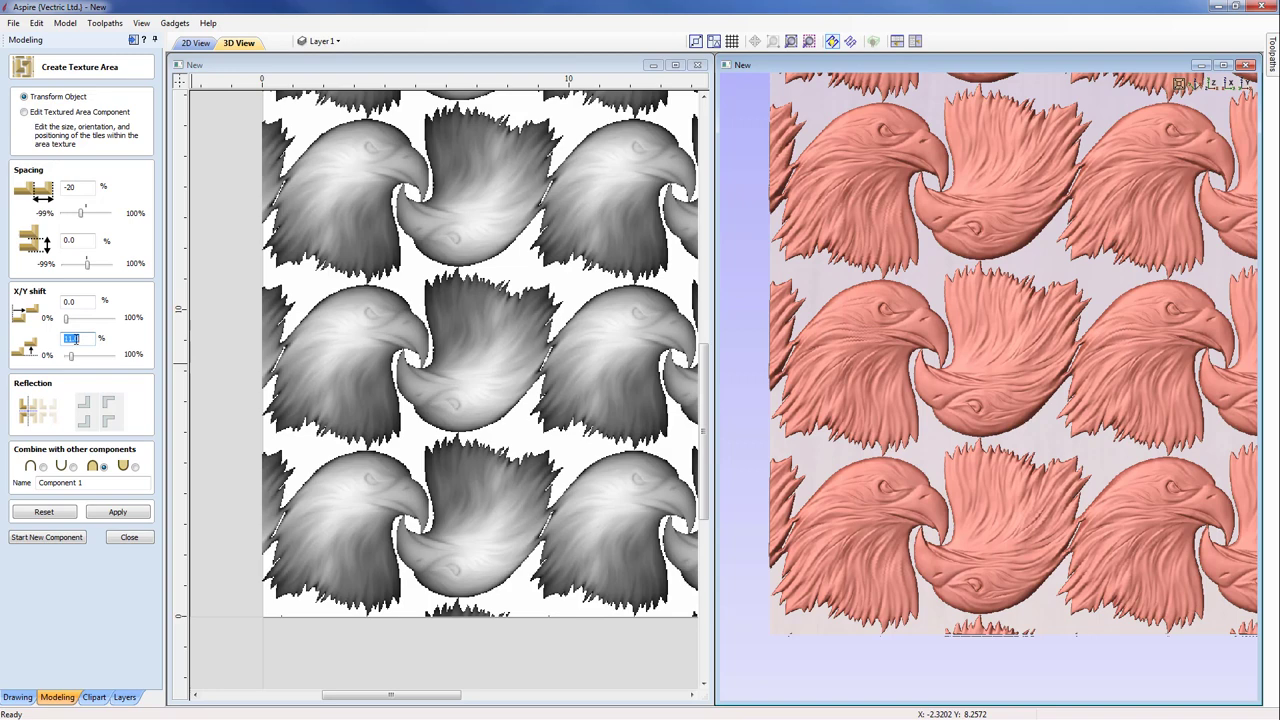
pyautogui.write('10')
pyautogui.press('Return')
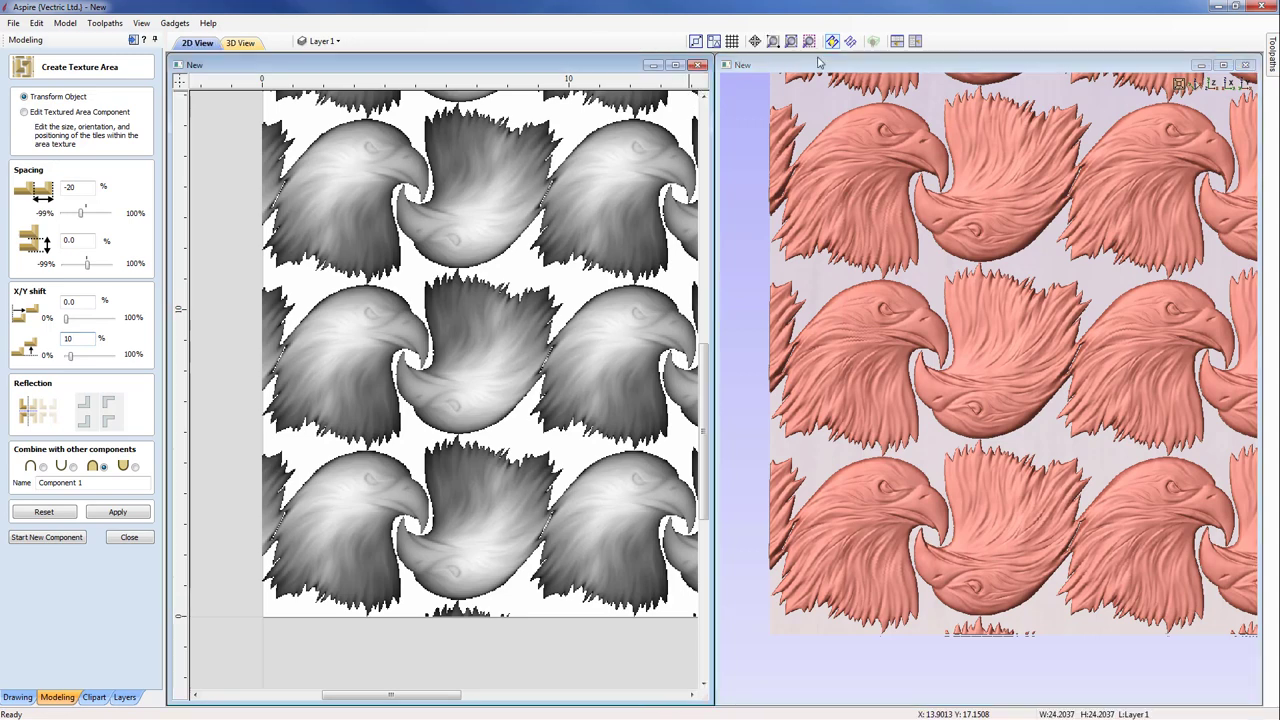
pyautogui.click(791, 42)
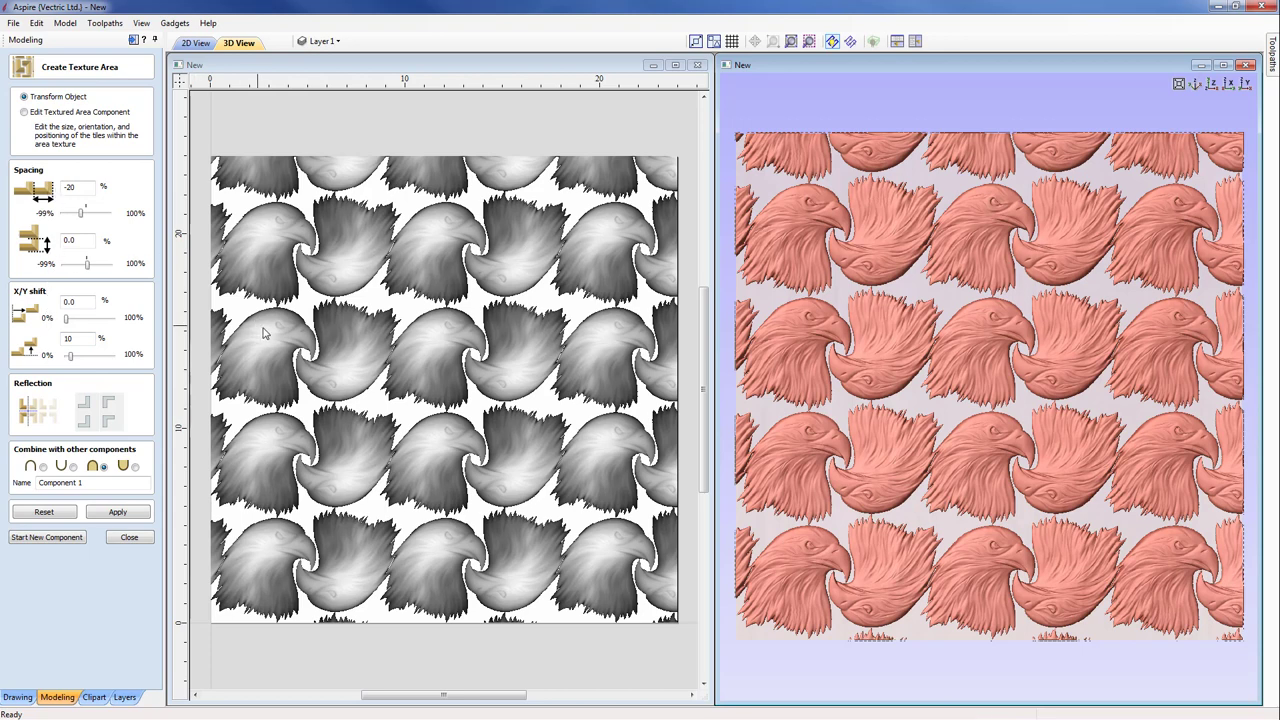
# Edit the tile within the texture area, enlarge it proportionally from its upper corner, and close the tool
pyautogui.click(24, 113)
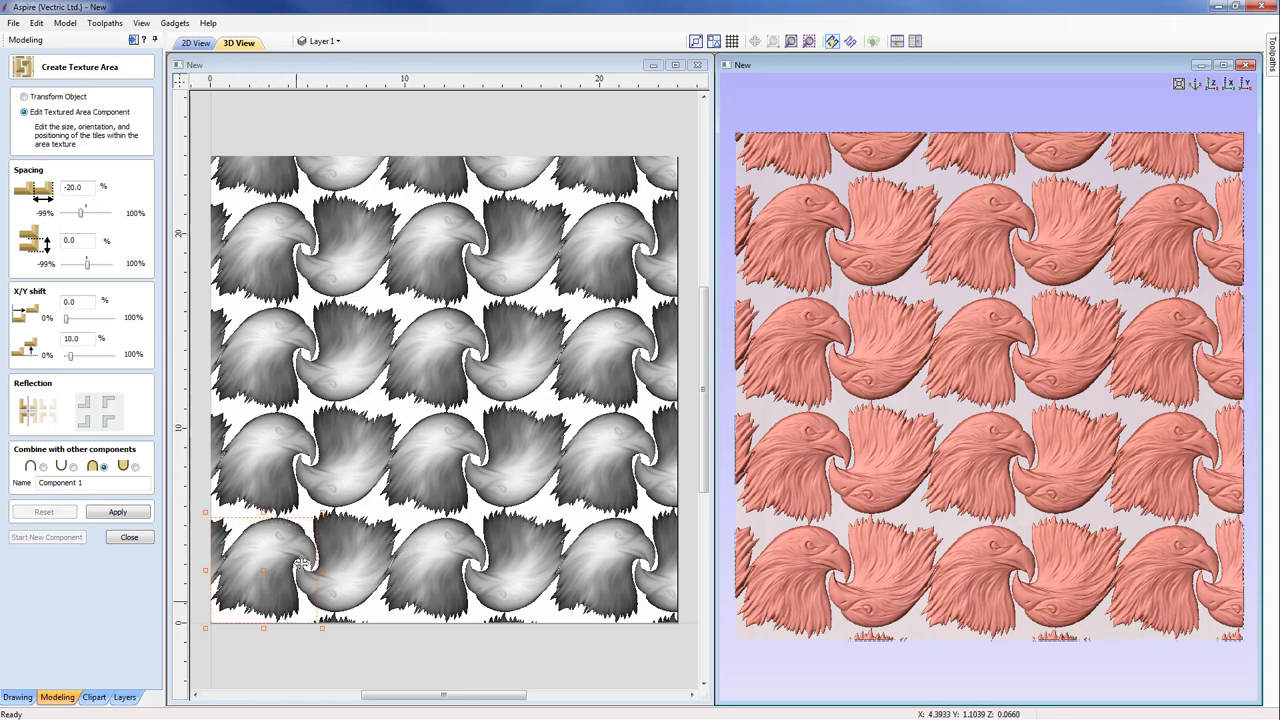
pyautogui.moveTo(322, 512); pyautogui.dragTo(362, 478)
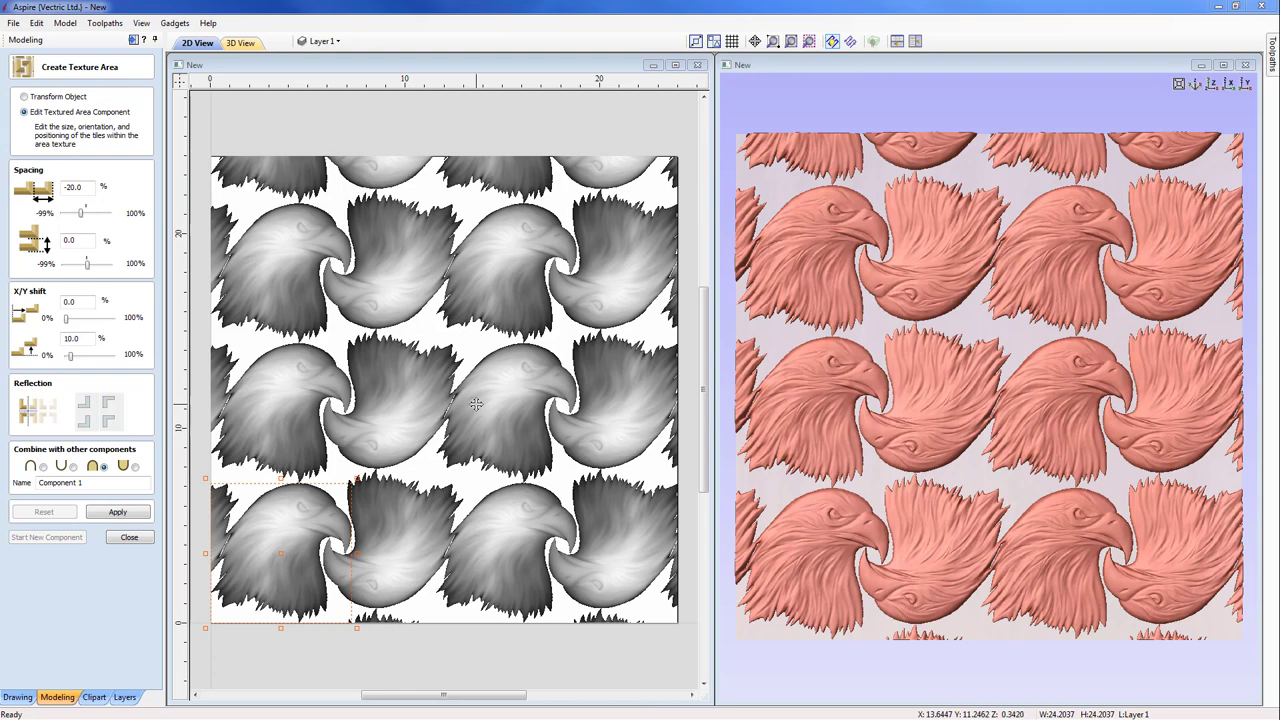
pyautogui.click(129, 538)
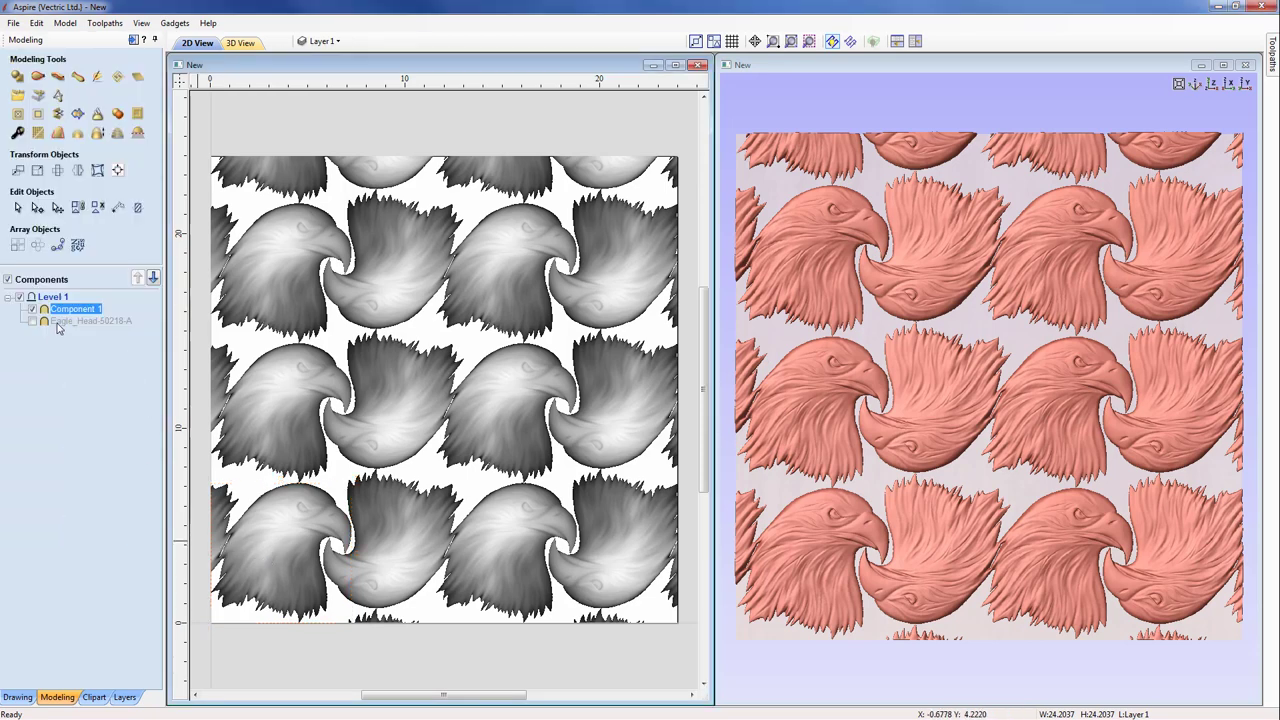
# Delete both the Component 1 texture and the hidden eagle head component
pyautogui.keyDown('ctrl'); pyautogui.click(60, 321); pyautogui.keyUp('ctrl')
pyautogui.rightClick(61, 321)
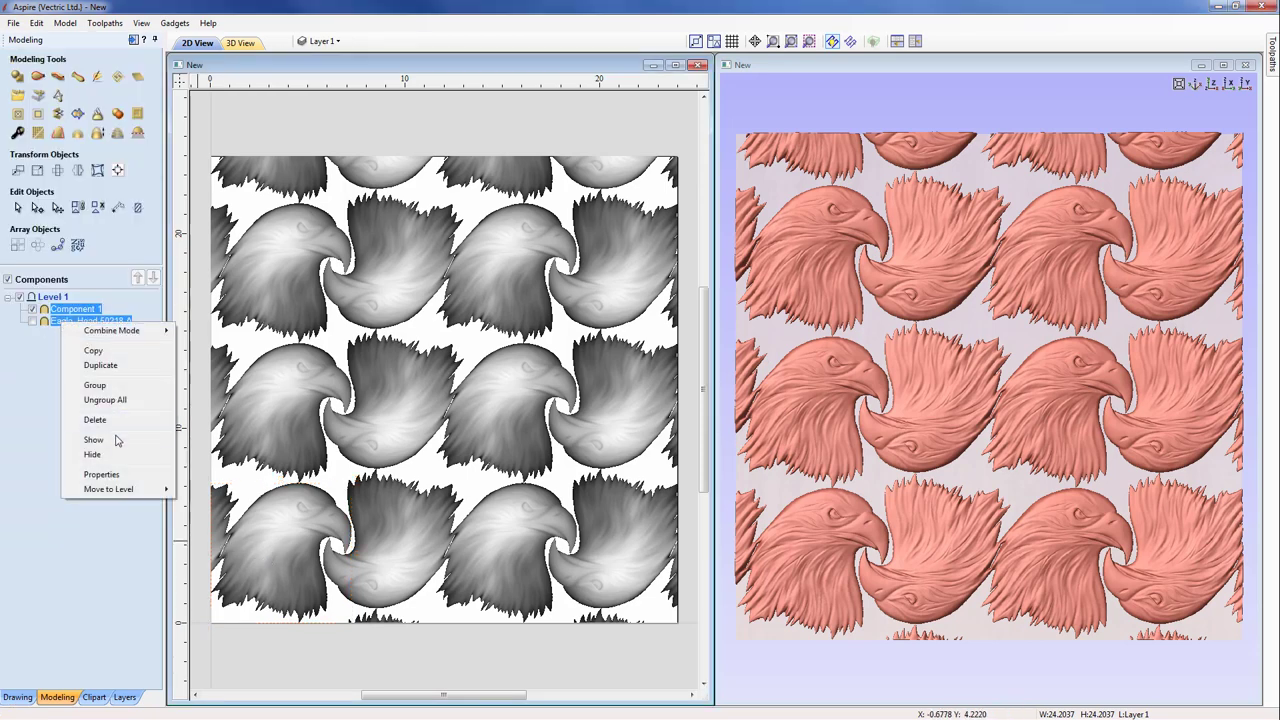
pyautogui.click(99, 420)
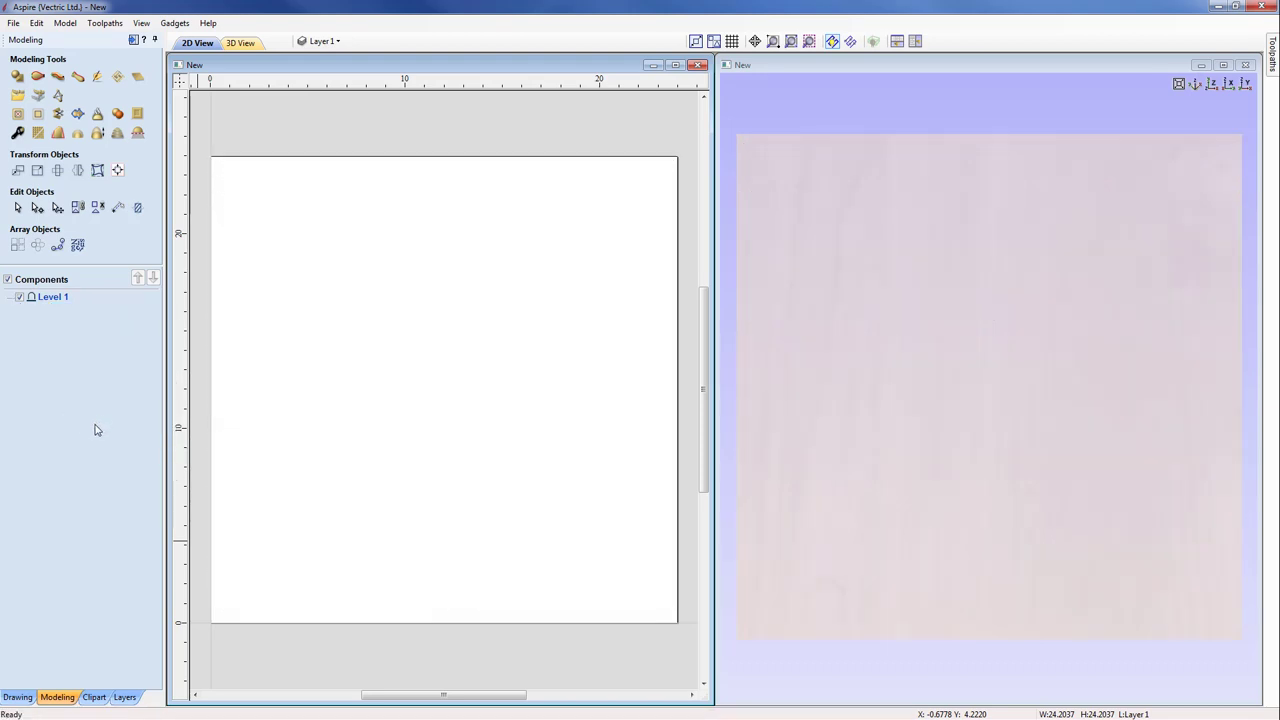
# Draw an ellipse about 18.5 by 9.5 inches centred on the job at X 12, Y 12
pyautogui.click(17, 697)
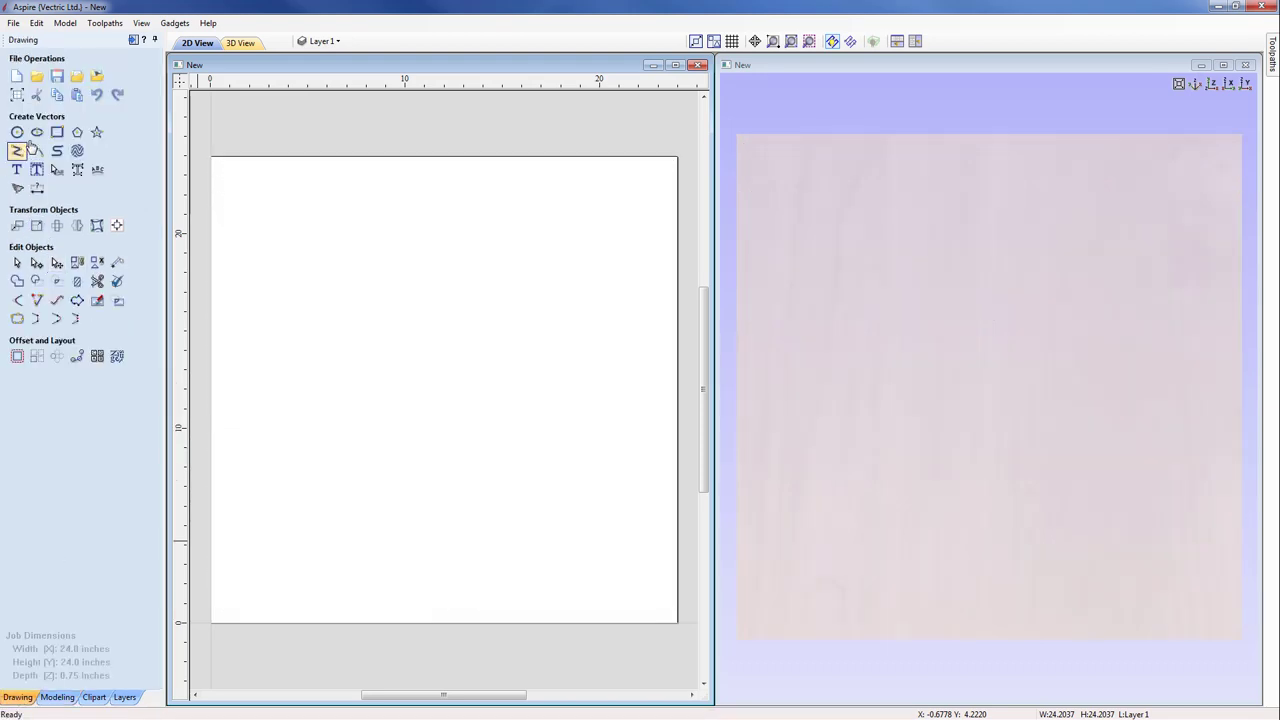
pyautogui.click(37, 132)
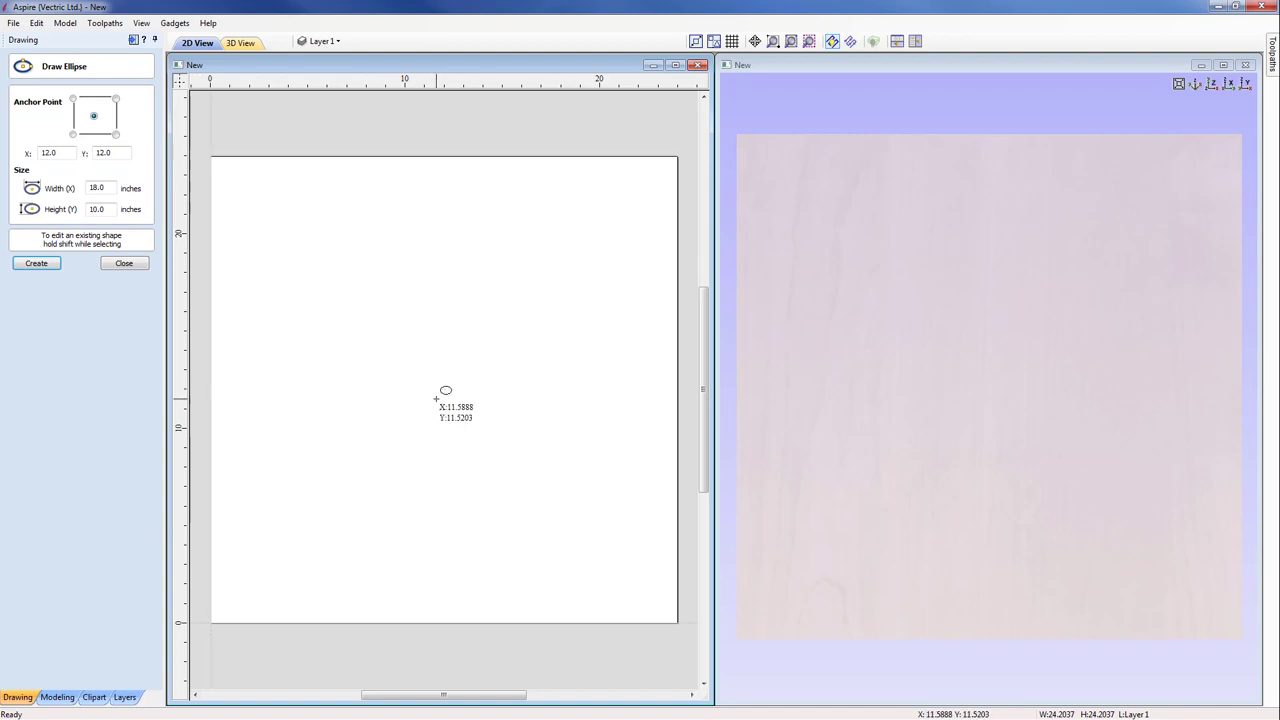
pyautogui.moveTo(446, 391); pyautogui.dragTo(265, 294)
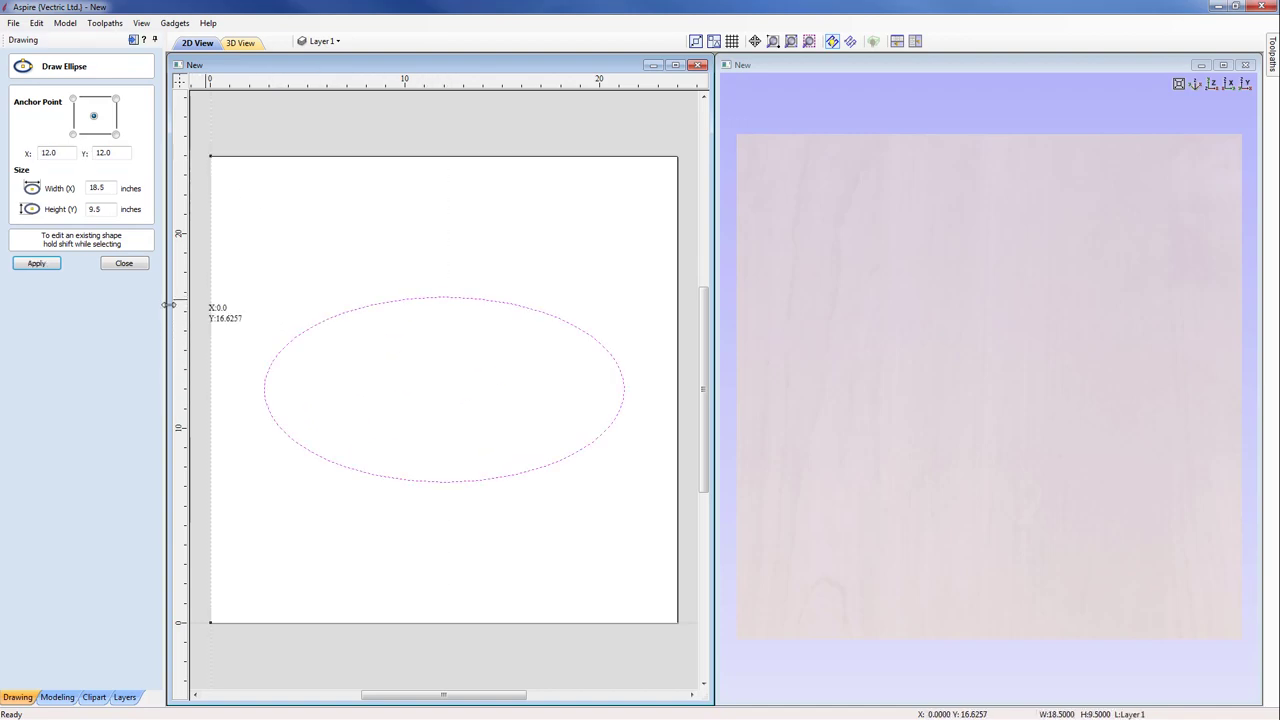
pyautogui.click(123, 264)
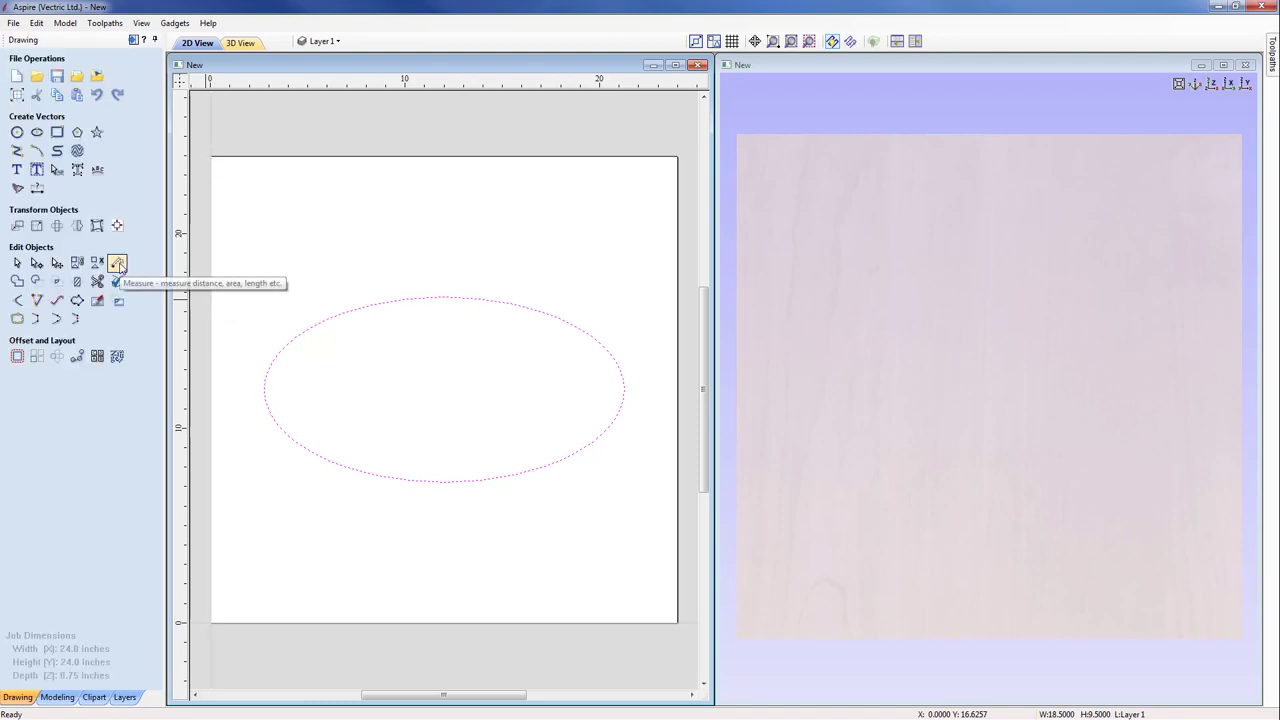
# Insert the Frog_2-58195-A clipart, move it below the ellipse's right end, and shrink it to about 3.8 inches square
pyautogui.click(95, 697)
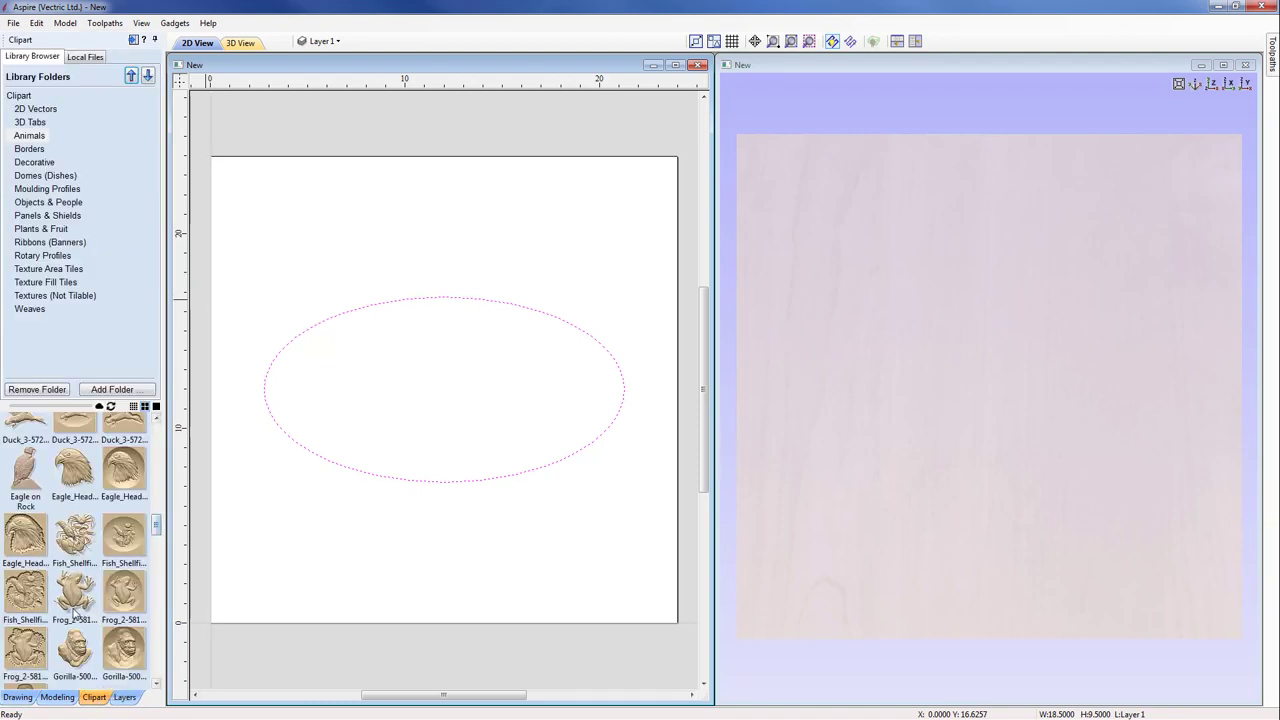
pyautogui.moveTo(75, 597); pyautogui.dragTo(449, 392)
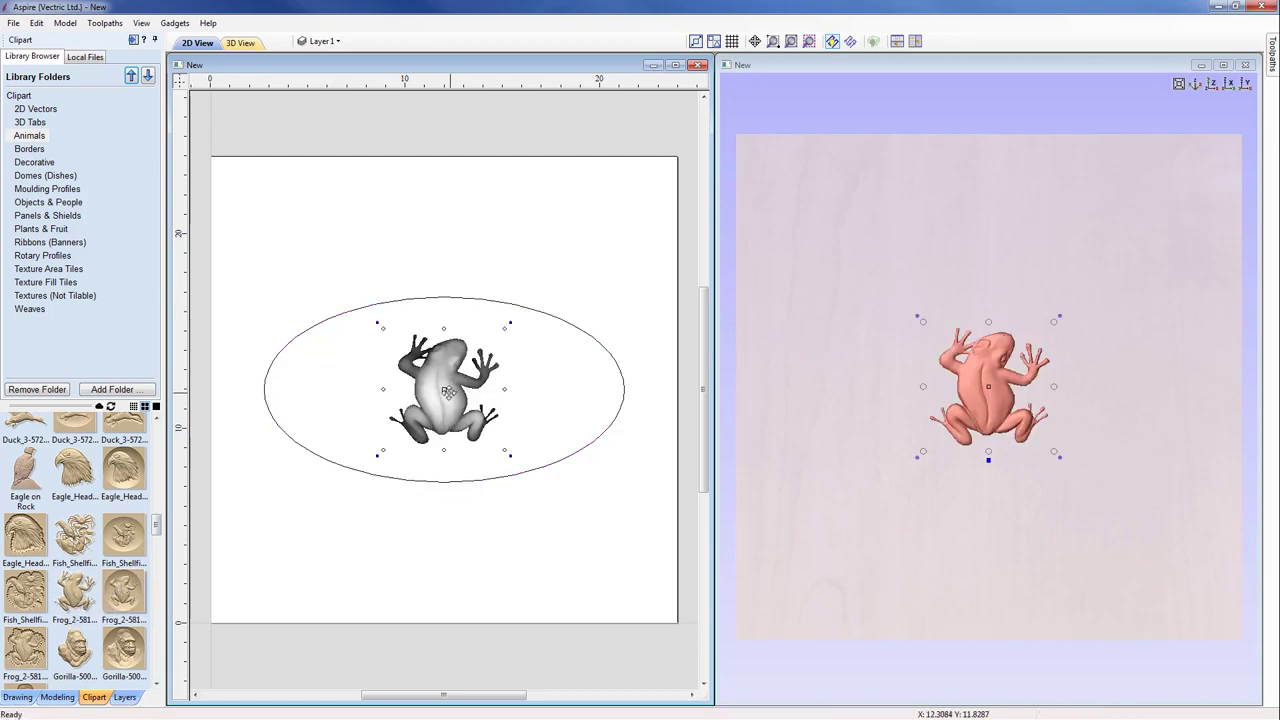
pyautogui.moveTo(447, 386); pyautogui.dragTo(585, 542)
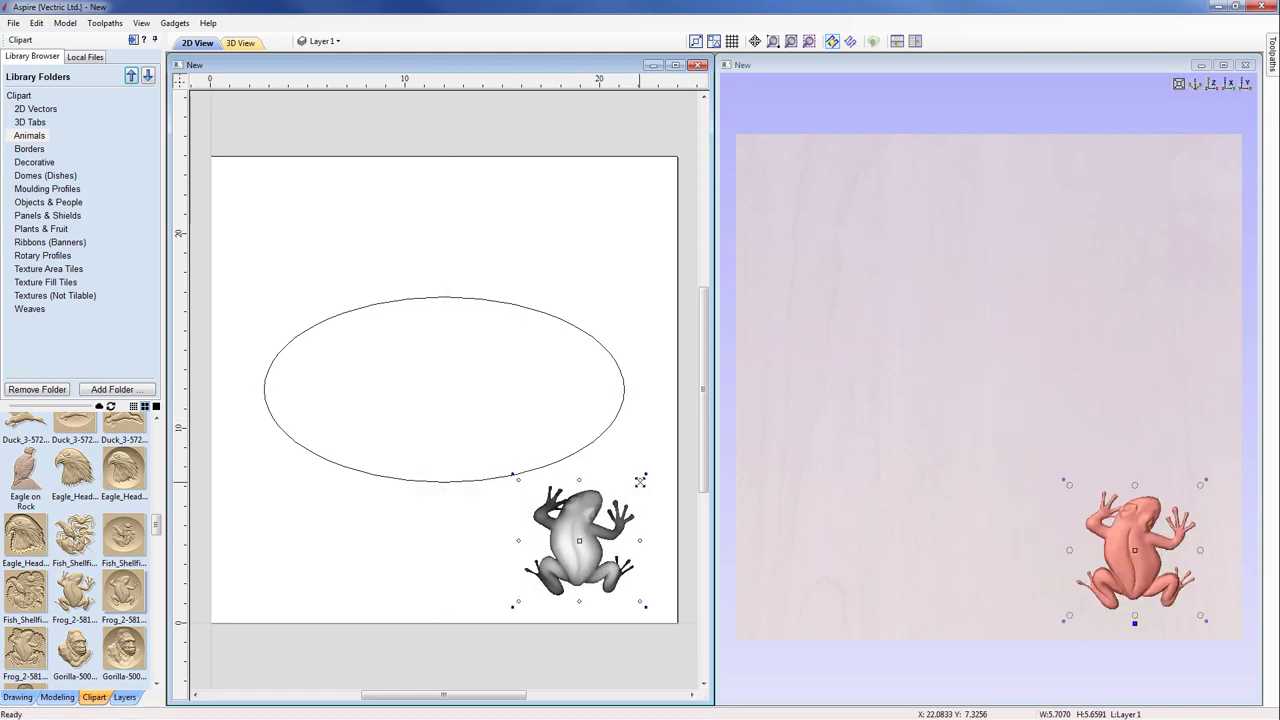
pyautogui.moveTo(641, 478); pyautogui.dragTo(605, 512)
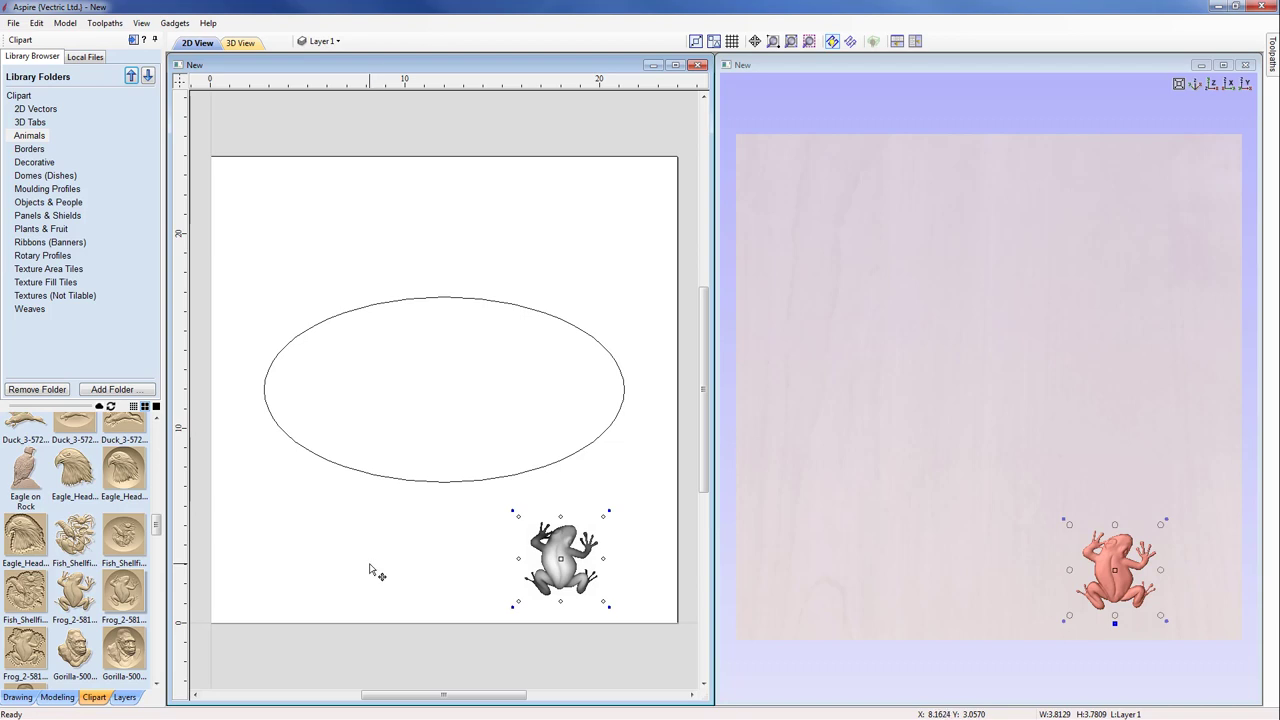
# Create a texture area from the frog component inside the ellipse vector, with zero spacing and shift
pyautogui.click(57, 697)
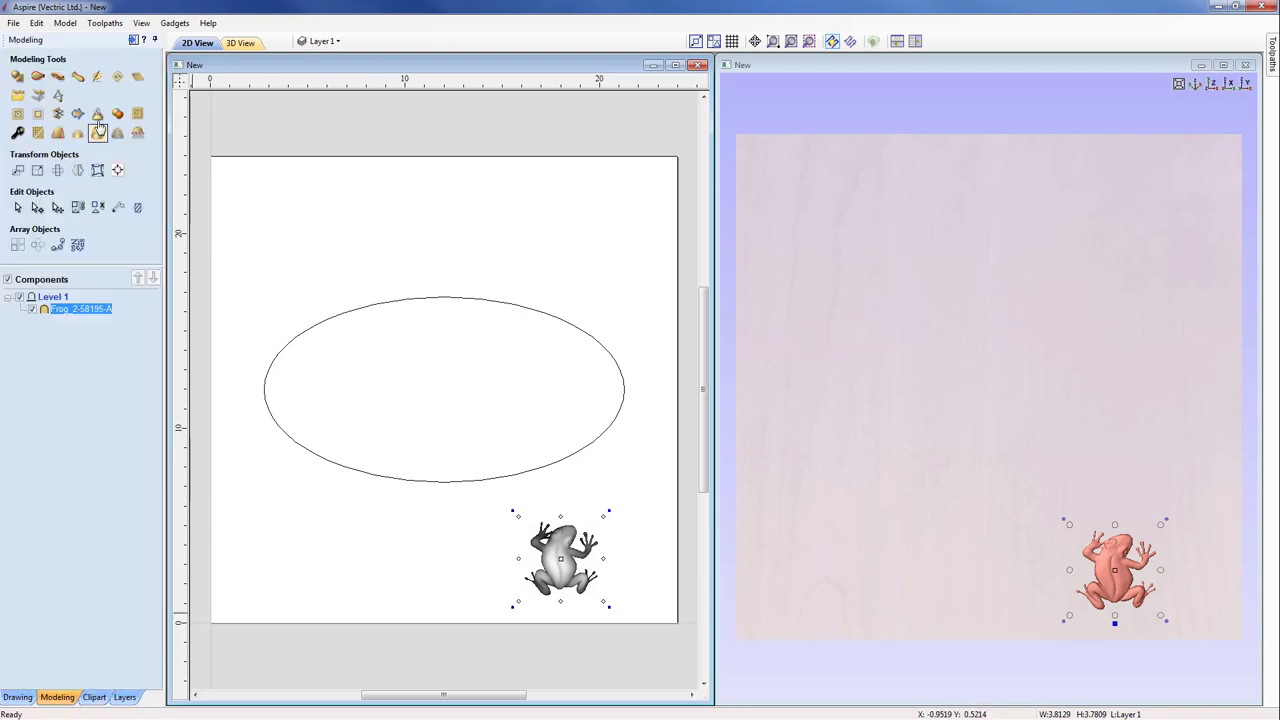
pyautogui.click(117, 76)
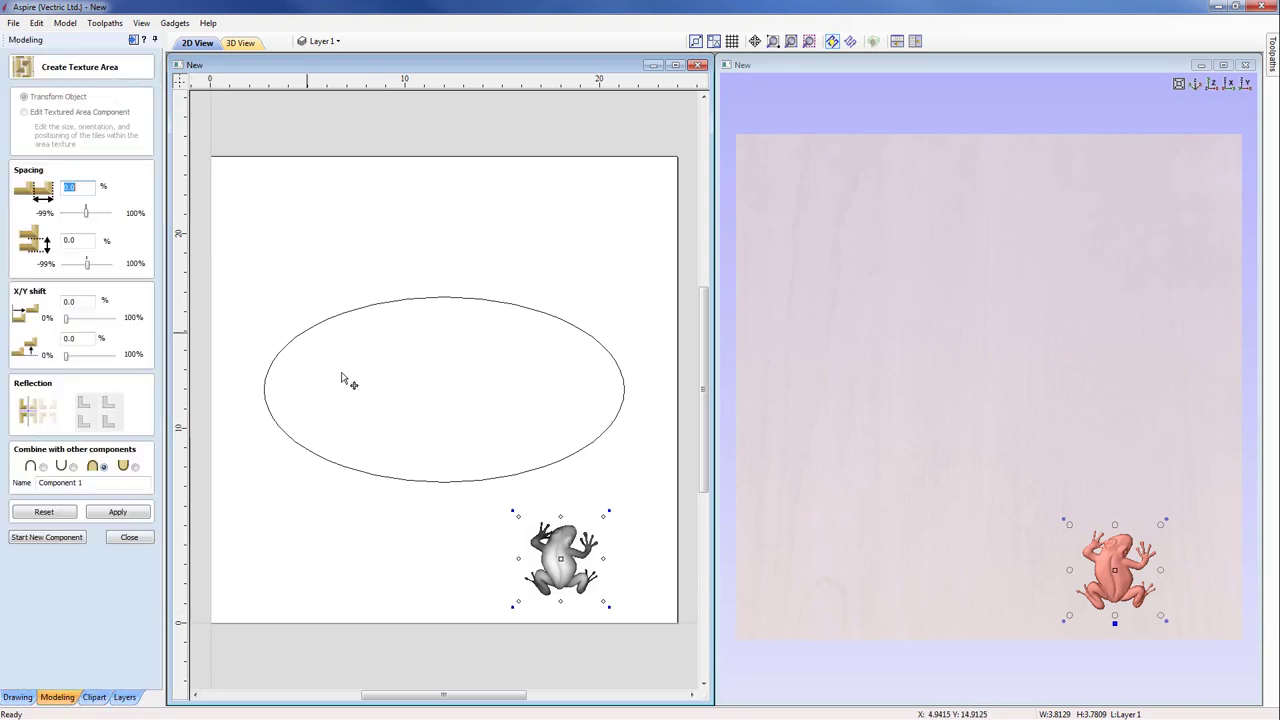
pyautogui.click(412, 483)
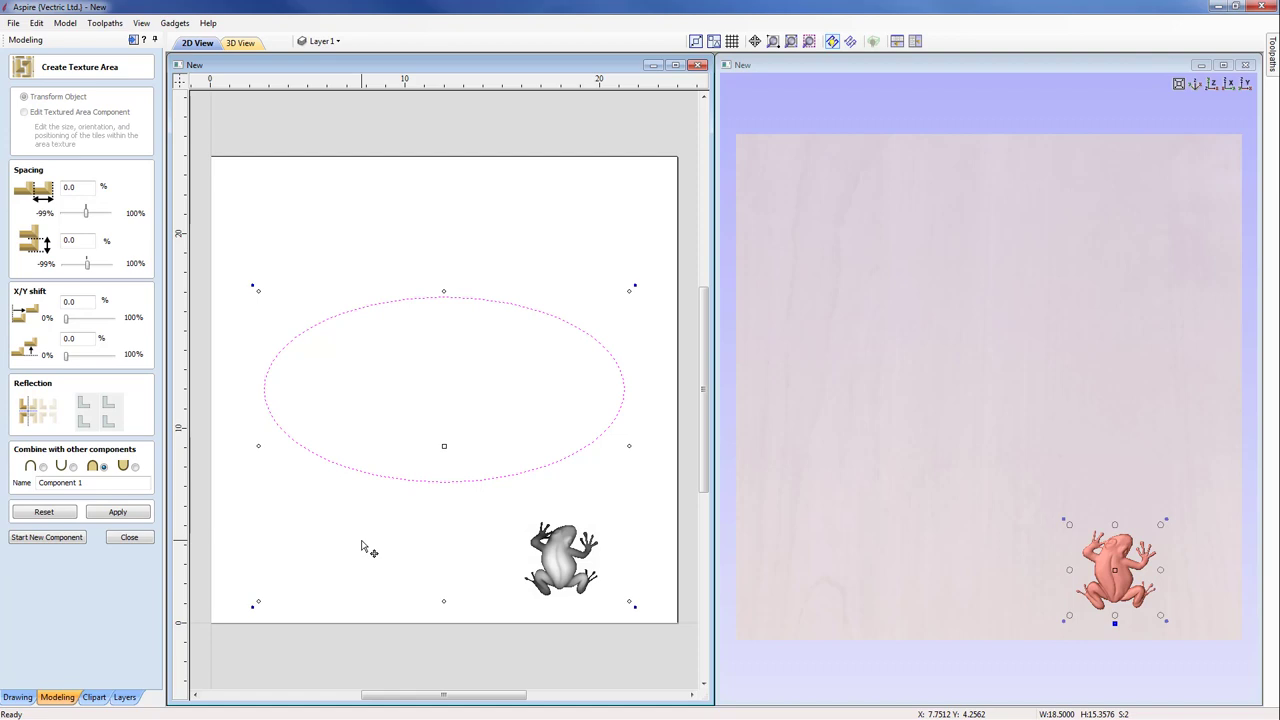
pyautogui.click(118, 513)
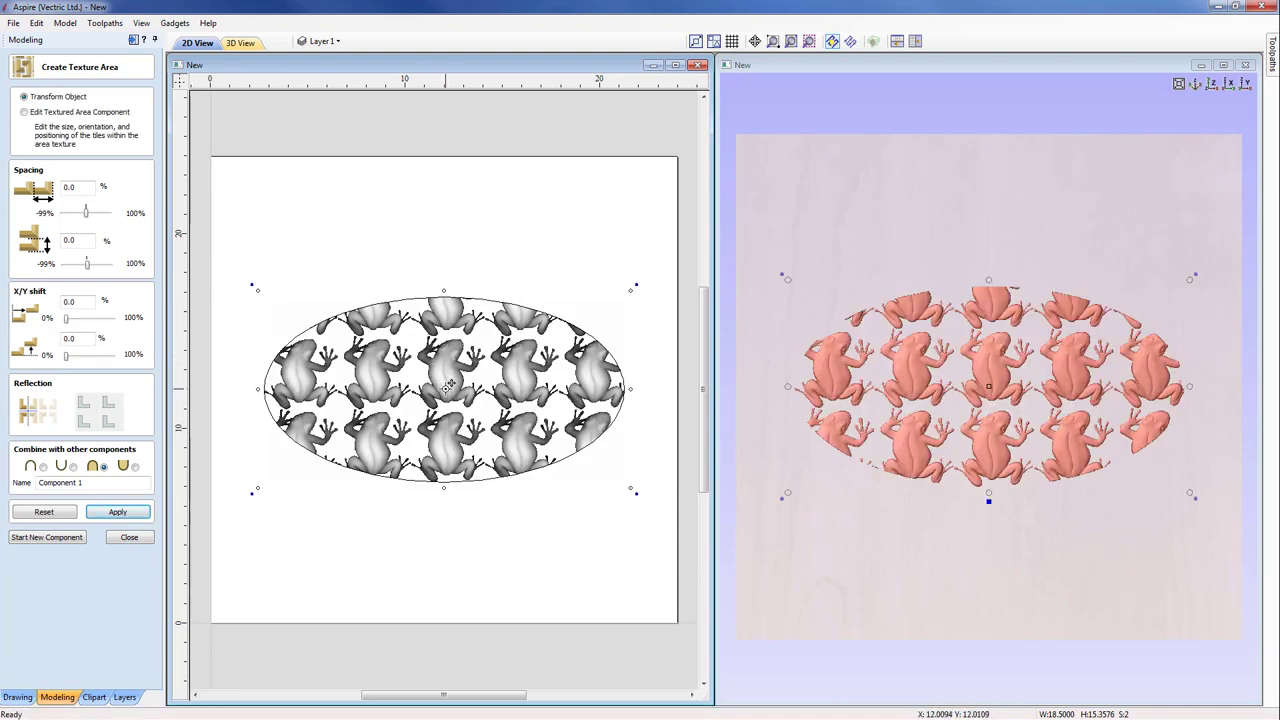
# Move the frog texture area to the lower part of the job and stretch it upward and rightward to about 20.4 by 13.2 inches
pyautogui.moveTo(447, 388); pyautogui.dragTo(435, 497)
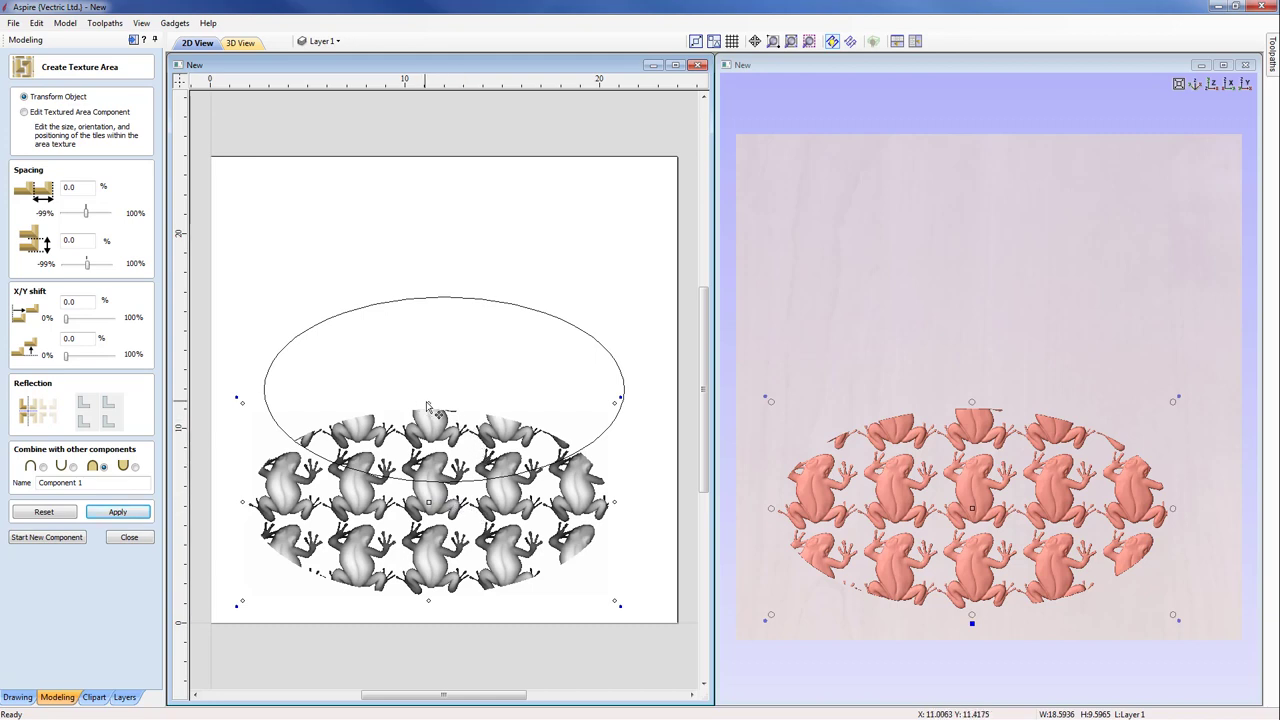
pyautogui.moveTo(428, 403); pyautogui.dragTo(430, 337)
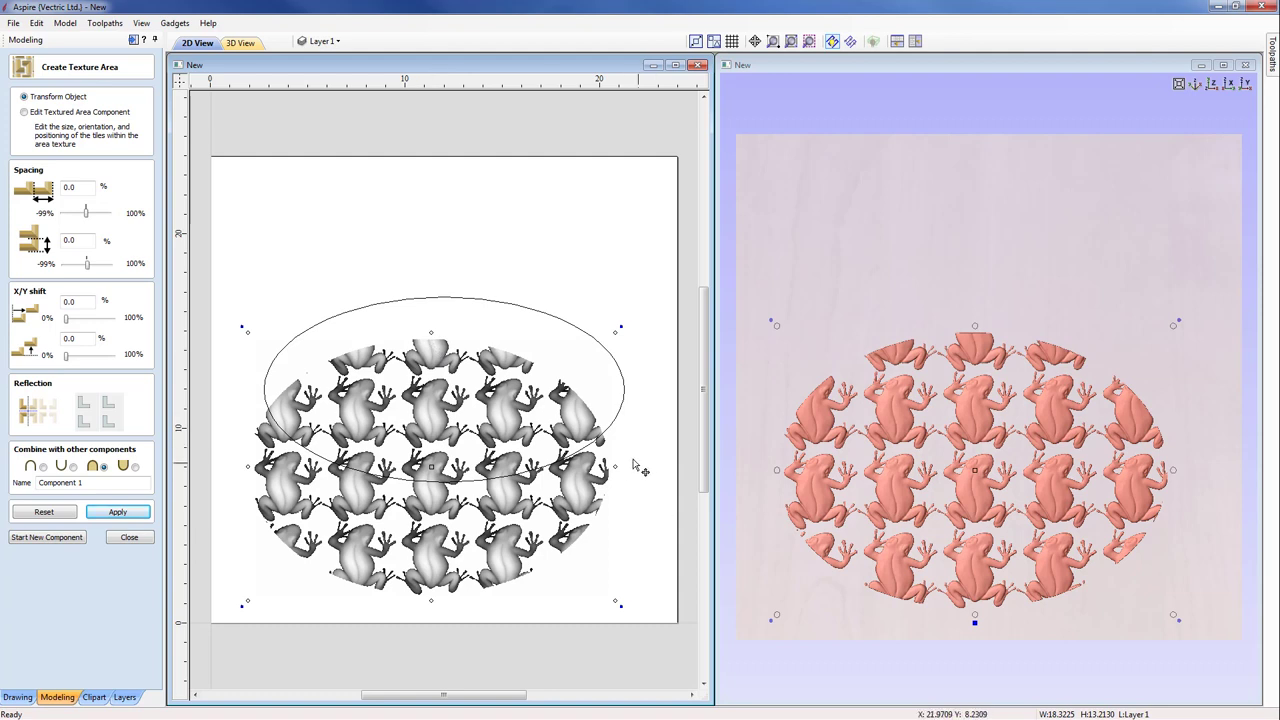
pyautogui.moveTo(615, 466); pyautogui.dragTo(652, 462)
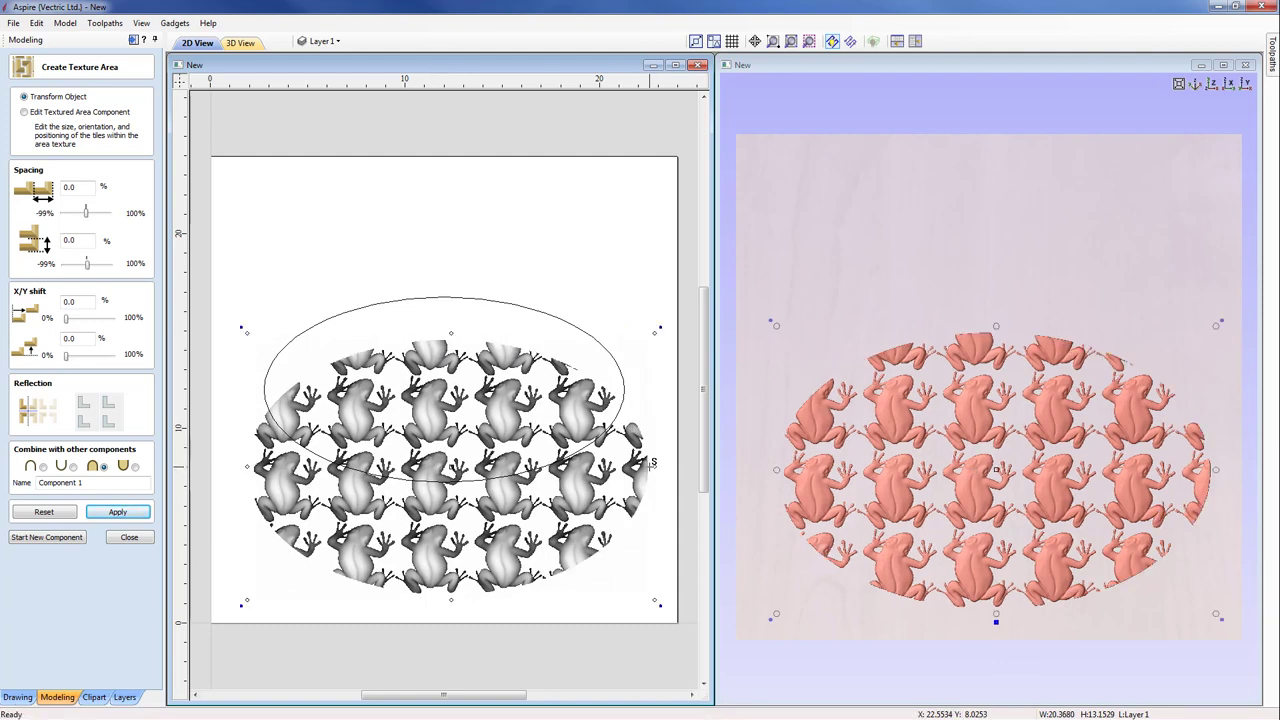
# Edit the frog tile within the texture area, enlarge it proportionally from its upper-right corner, and close the tool
pyautogui.click(24, 113)
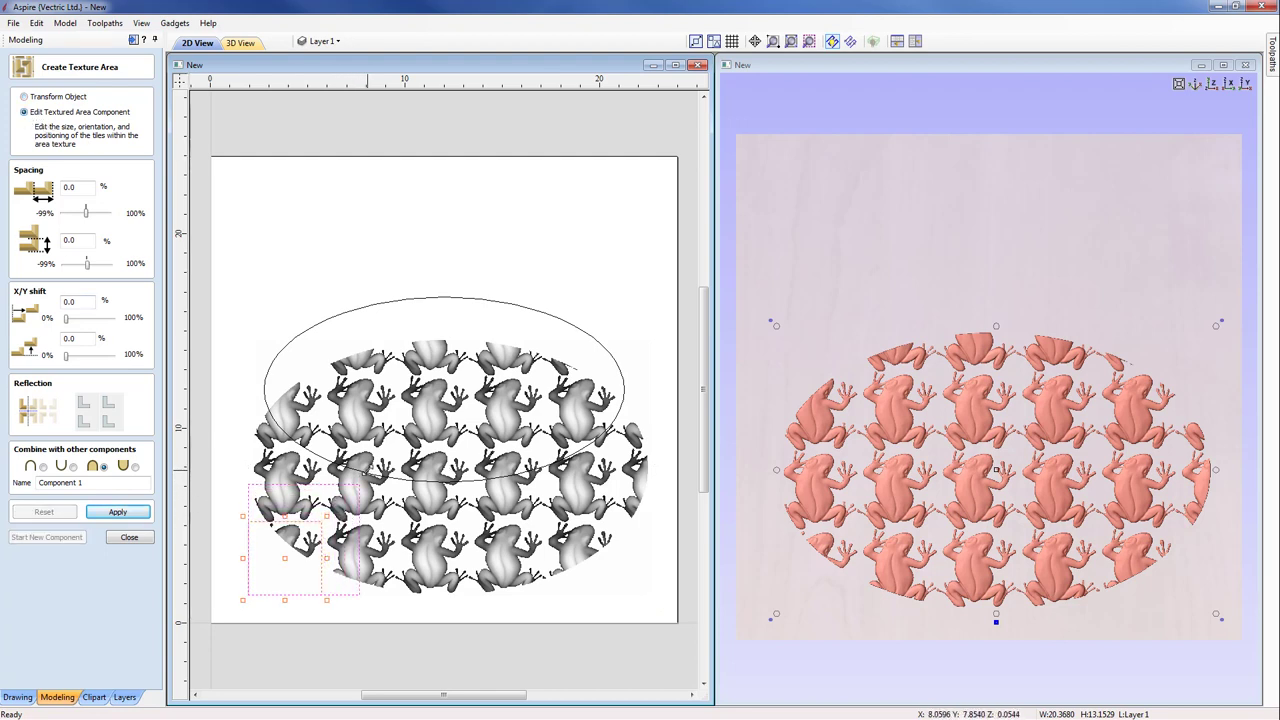
pyautogui.click(367, 470)
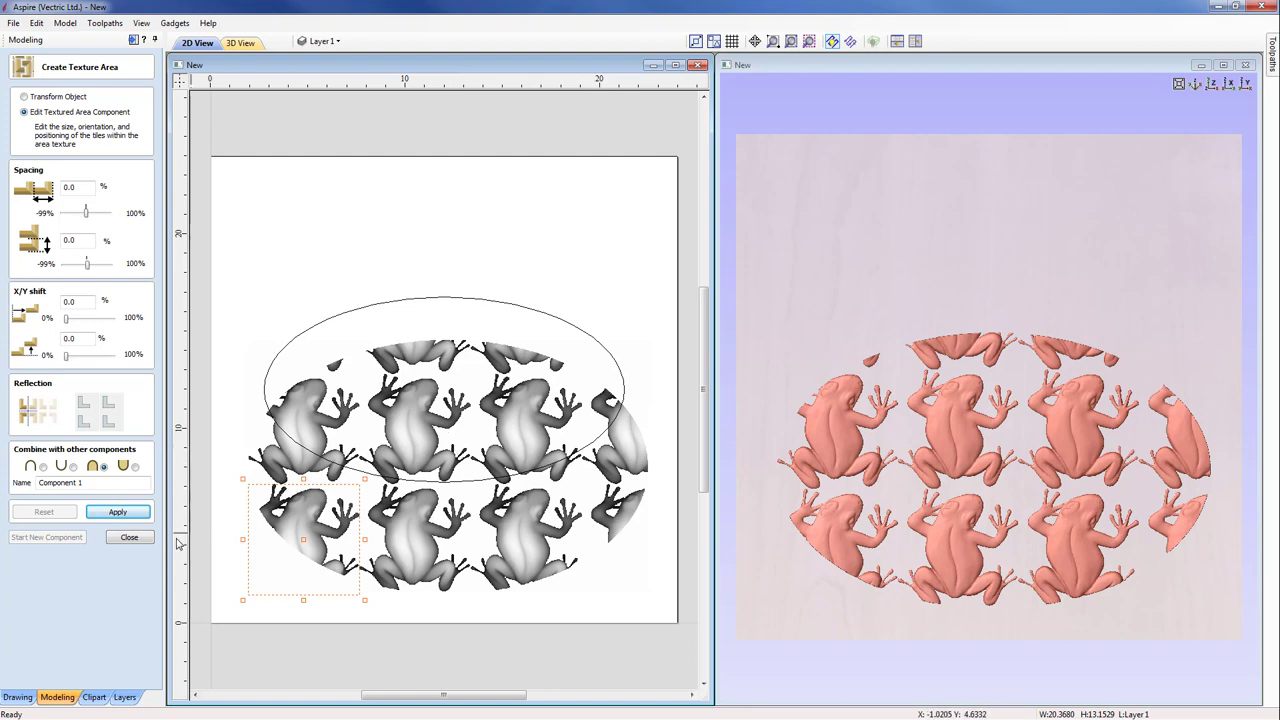
pyautogui.click(129, 538)
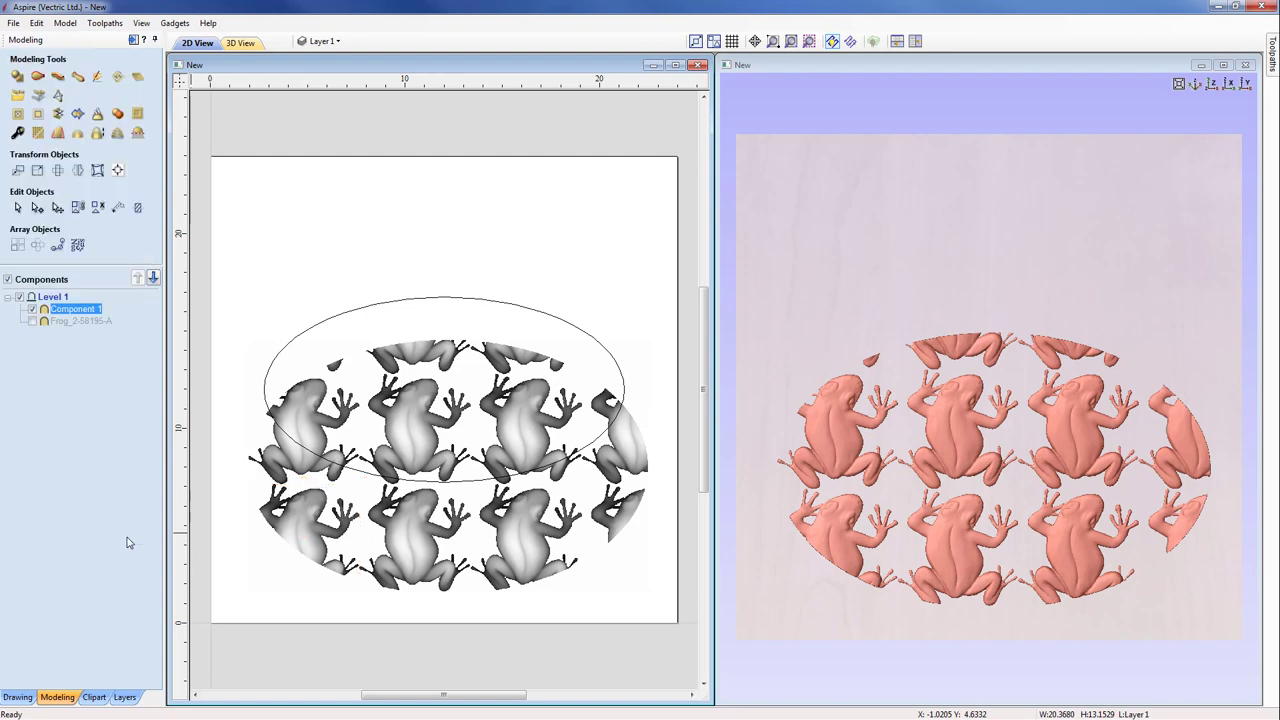
# Delete the Component 1 frog texture, the hidden frog component and the ellipse vector
pyautogui.keyDown('shift'); pyautogui.click(60, 321); pyautogui.keyUp('shift')
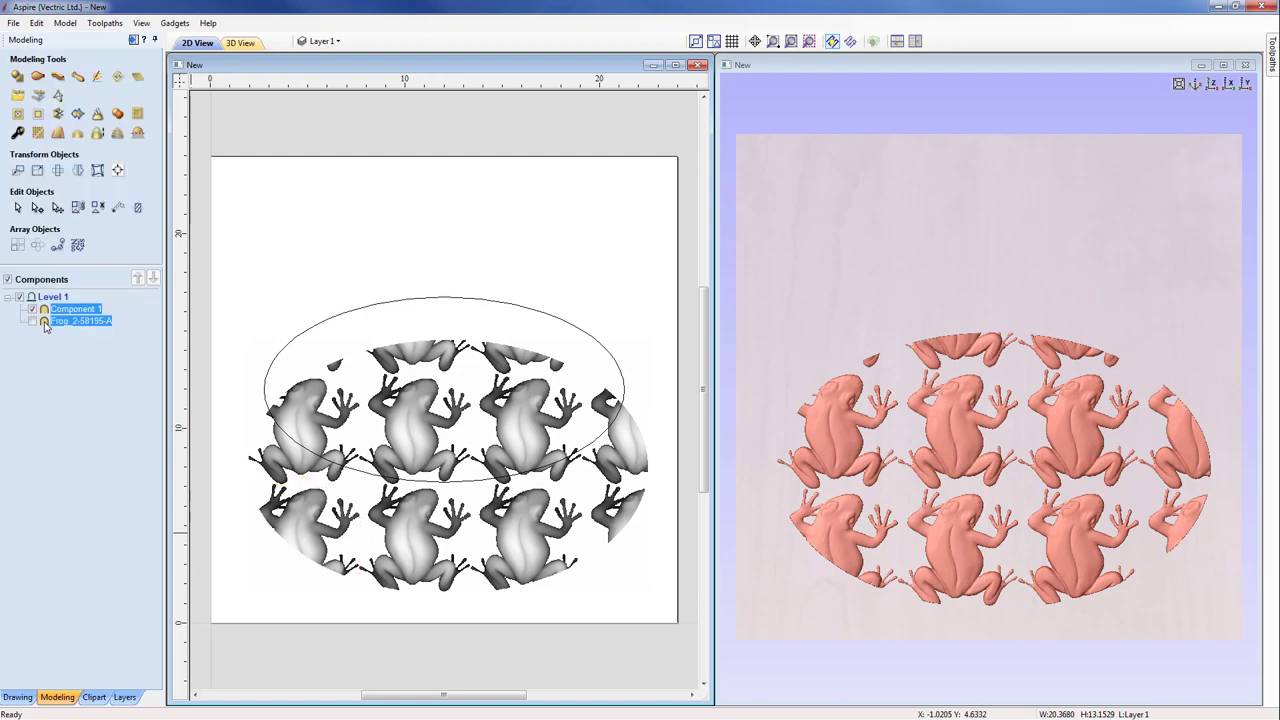
pyautogui.rightClick(50, 321)
pyautogui.click(82, 427)
pyautogui.click(293, 447)
pyautogui.press('Delete')
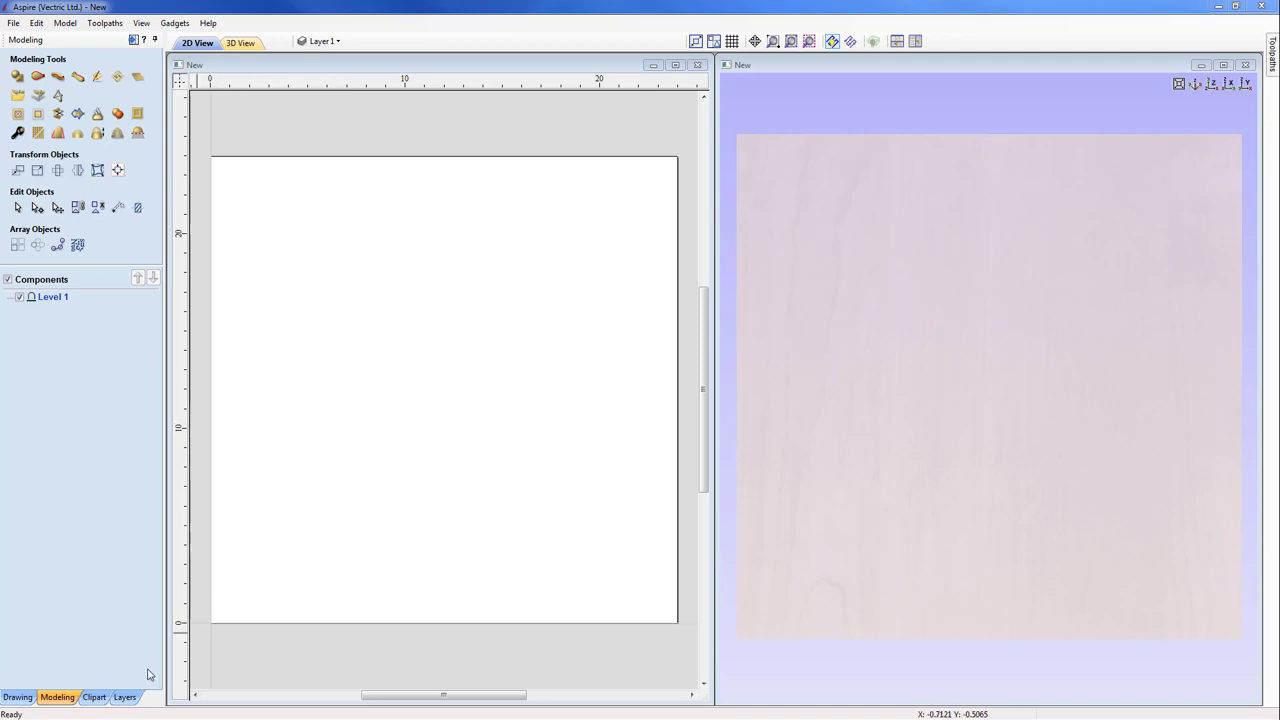
# Insert the Egg_Web1 tile from the Texture Area Tiles clipart folder
pyautogui.click(94, 697)
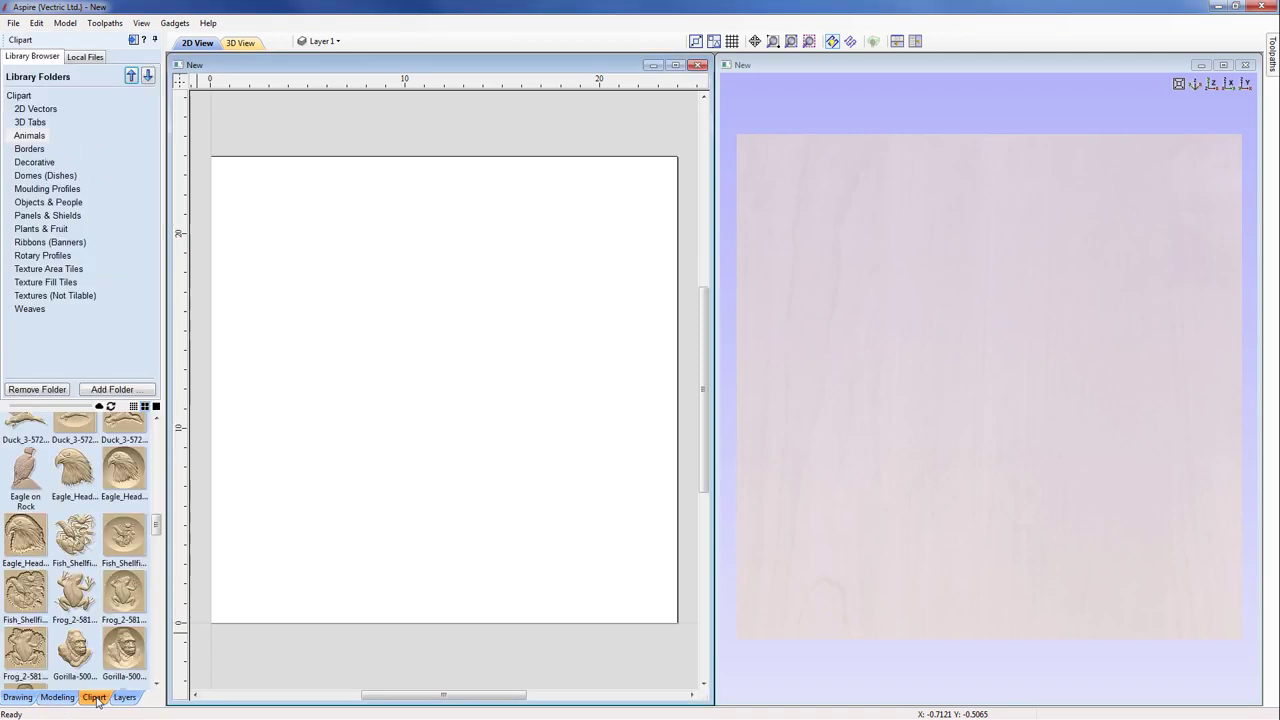
pyautogui.click(66, 270)
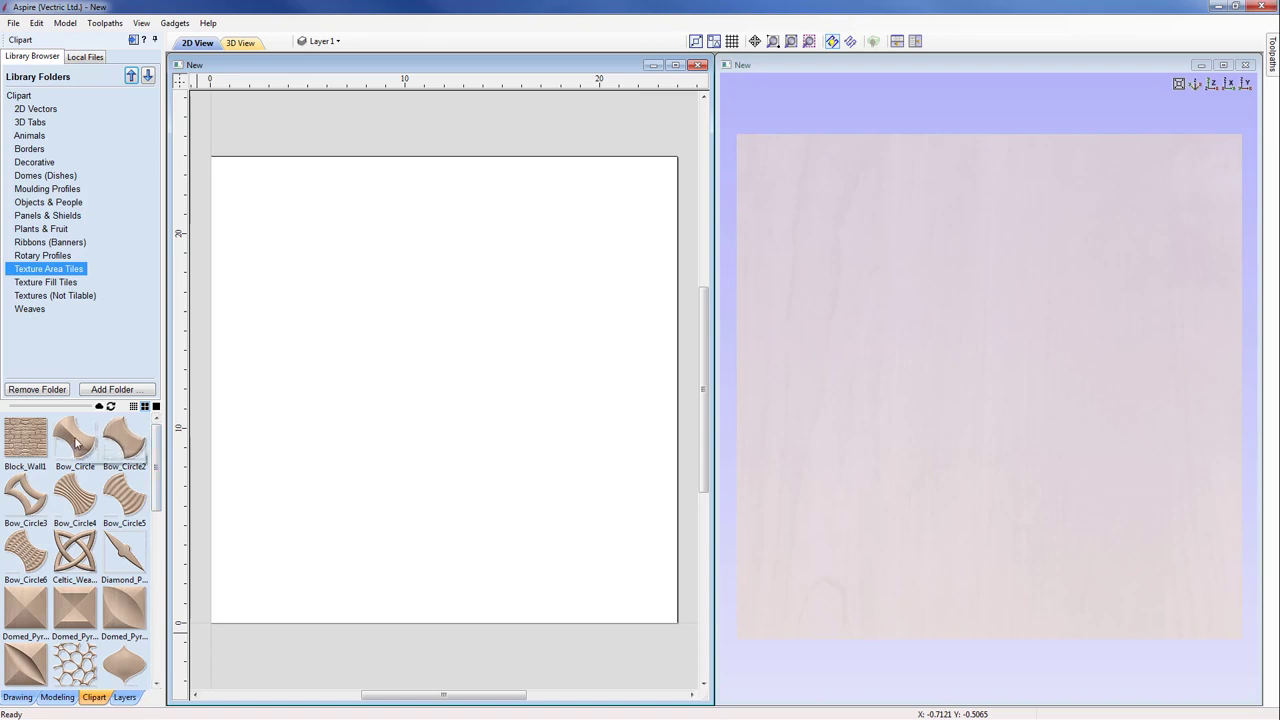
pyautogui.moveTo(156, 478); pyautogui.dragTo(156, 516)
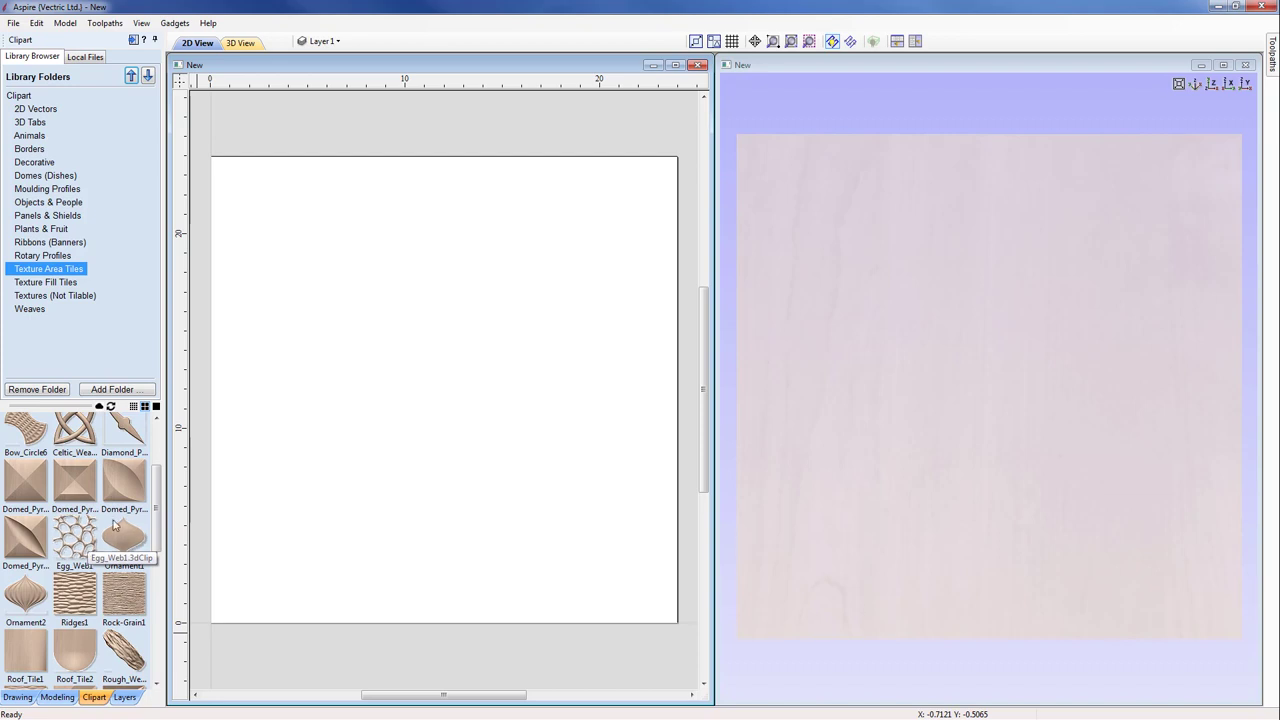
pyautogui.moveTo(157, 500)
pyautogui.mouseDown()
pyautogui.moveTo(156, 450)
pyautogui.moveTo(156, 476)
pyautogui.mouseUp()
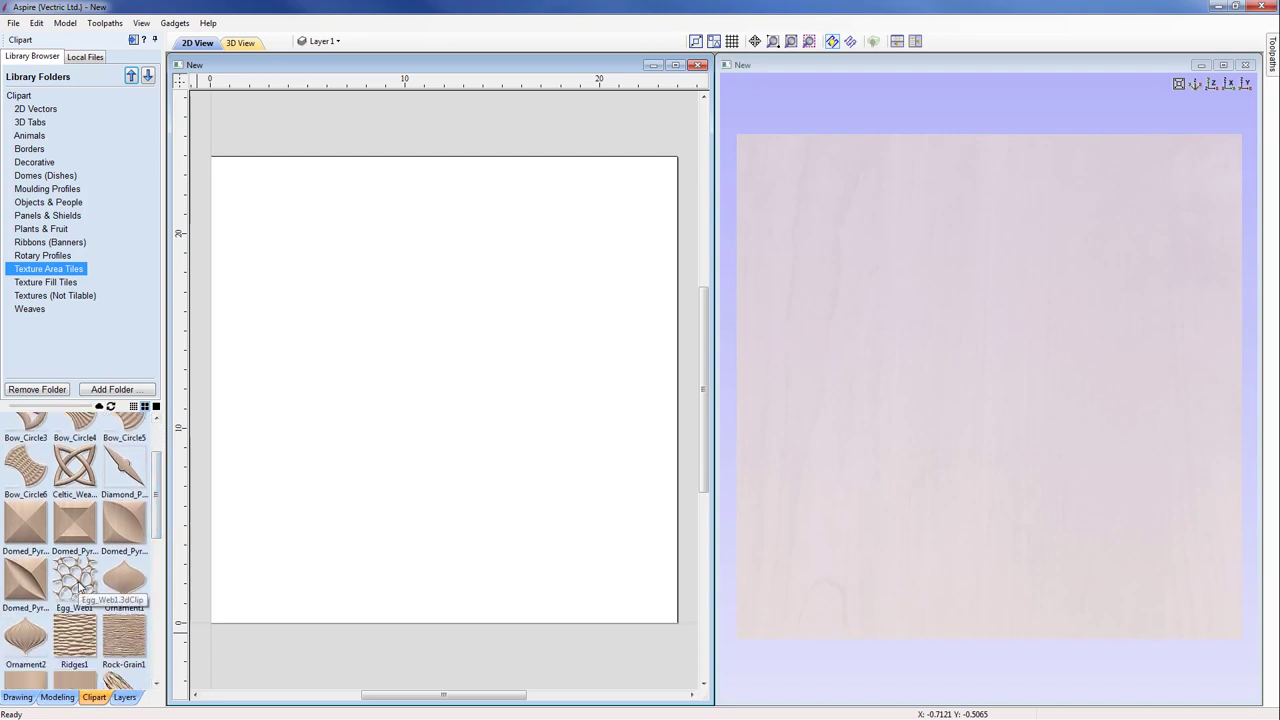
pyautogui.doubleClick(80, 585)
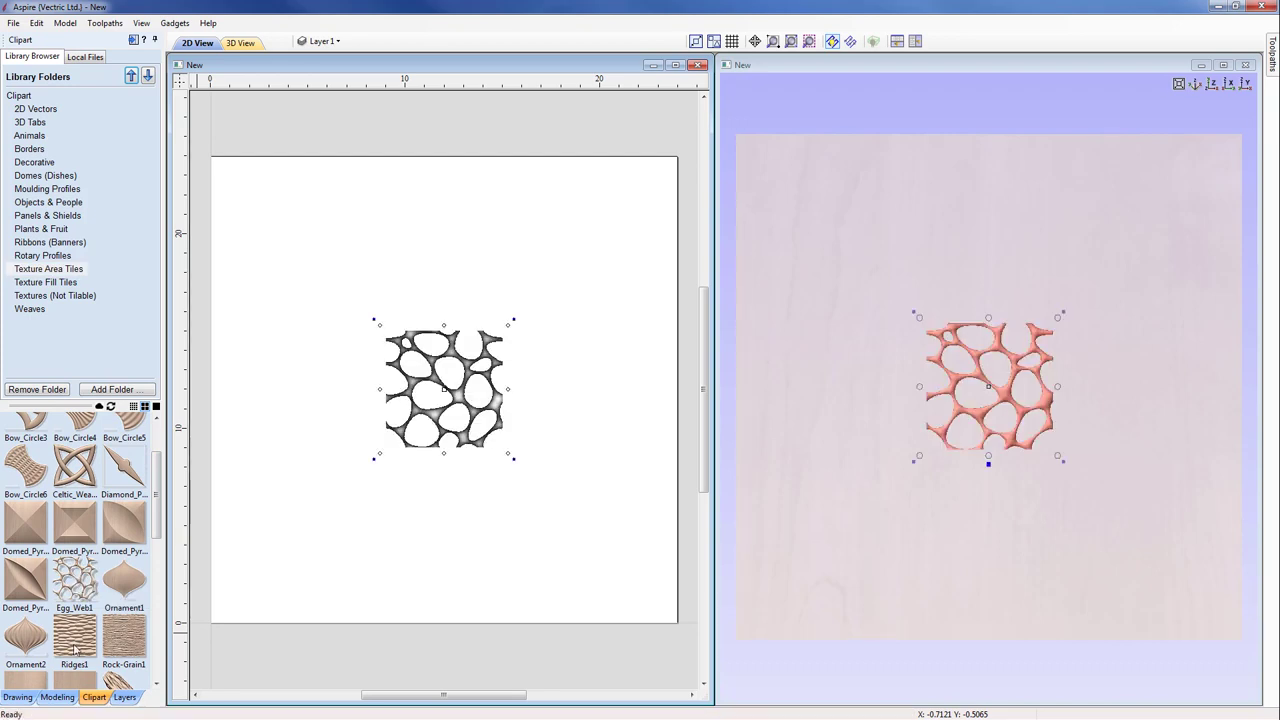
# Create a texture area from the Egg_Web1 tile across the whole job, with zero spacing and shift
pyautogui.click(57, 697)
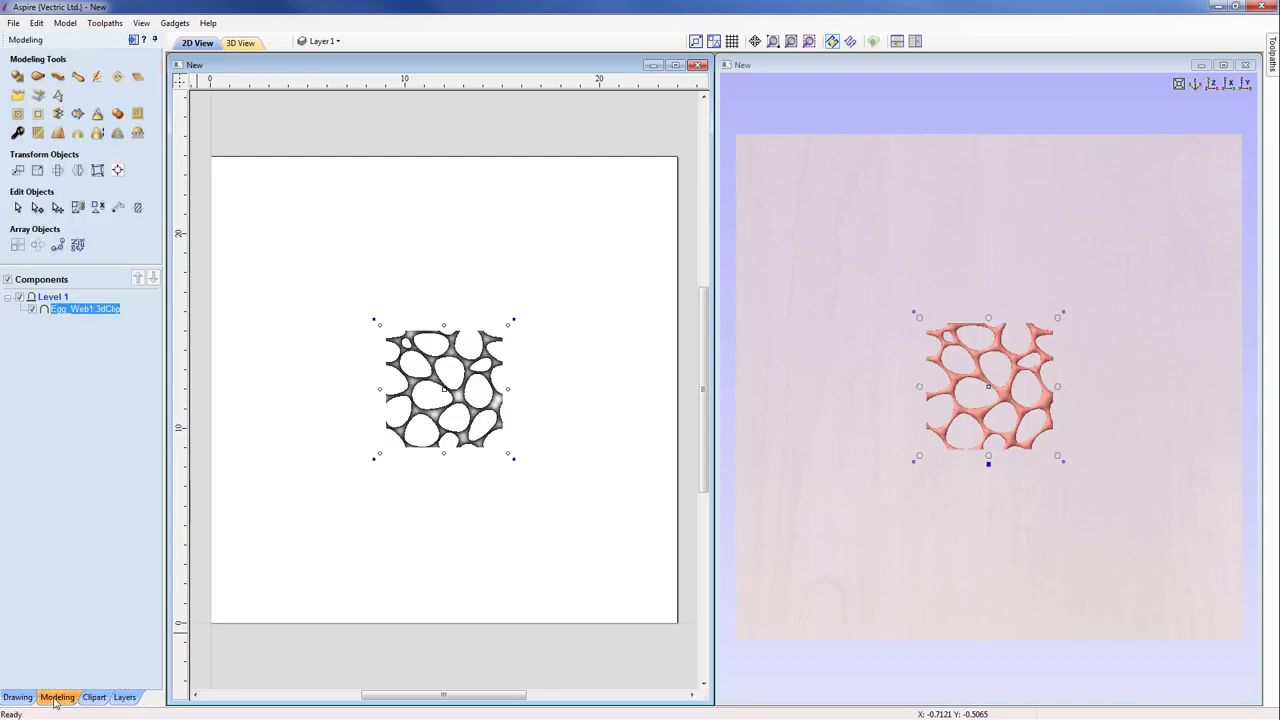
pyautogui.click(118, 78)
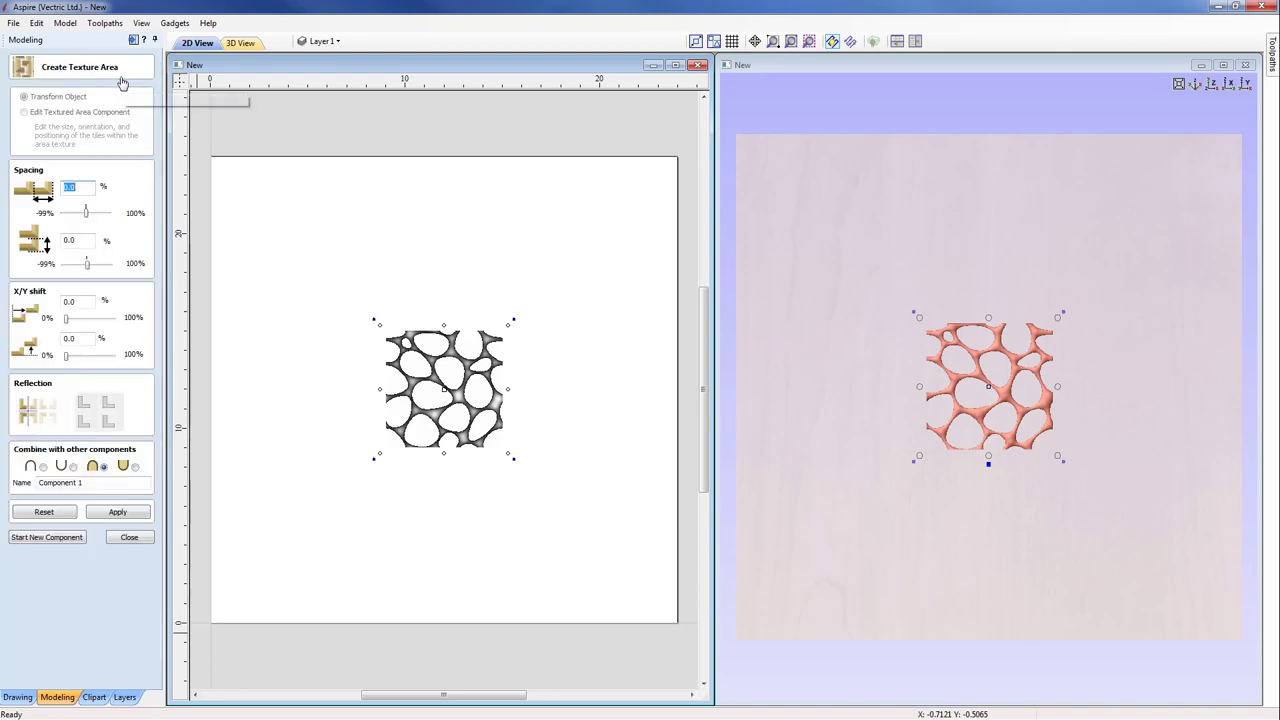
pyautogui.click(116, 513)
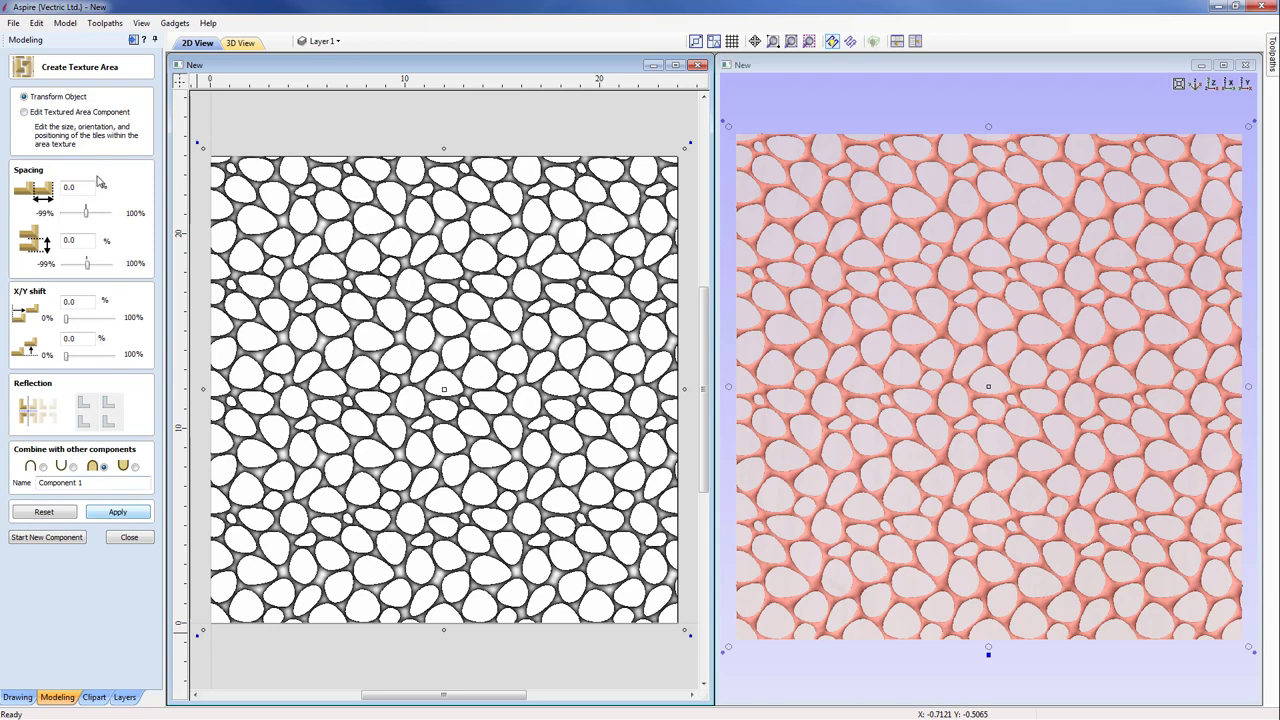
# Edit the egg web tile within the texture area, enlarge it proportionally from its upper-right corner, and close the tool
pyautogui.click(24, 112)
pyautogui.moveTo(328, 488); pyautogui.dragTo(366, 456)
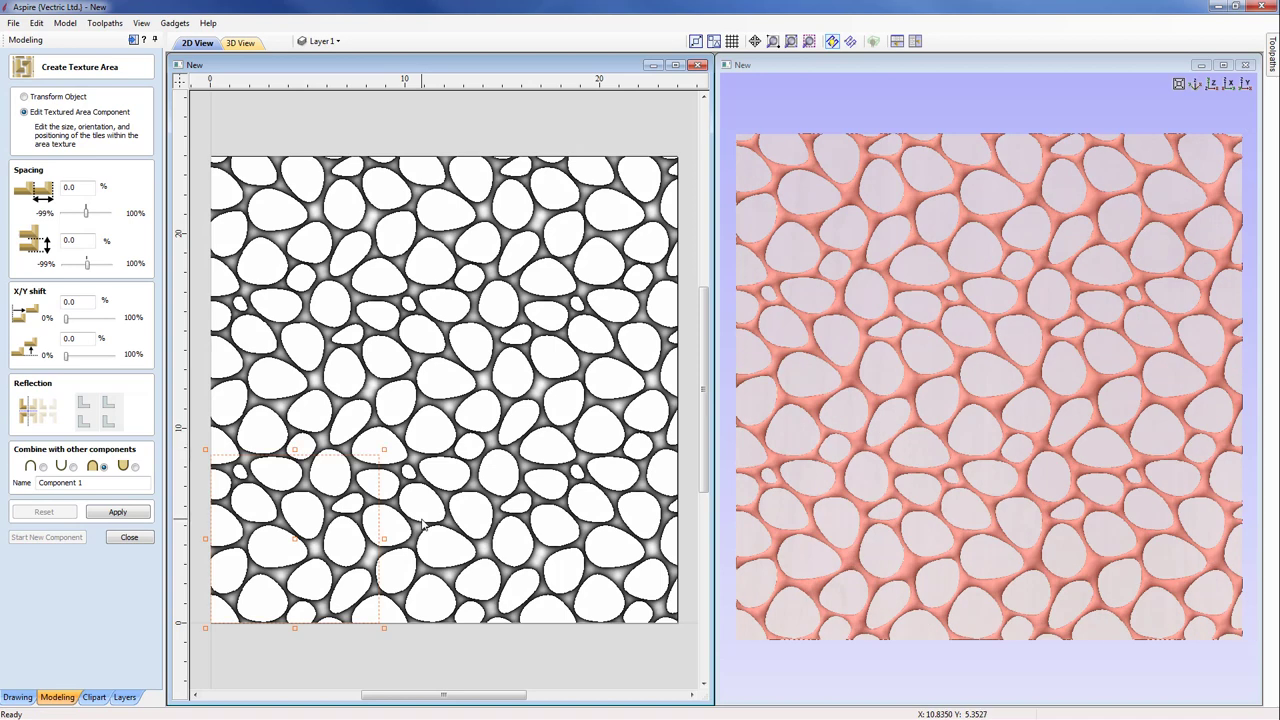
pyautogui.click(130, 538)
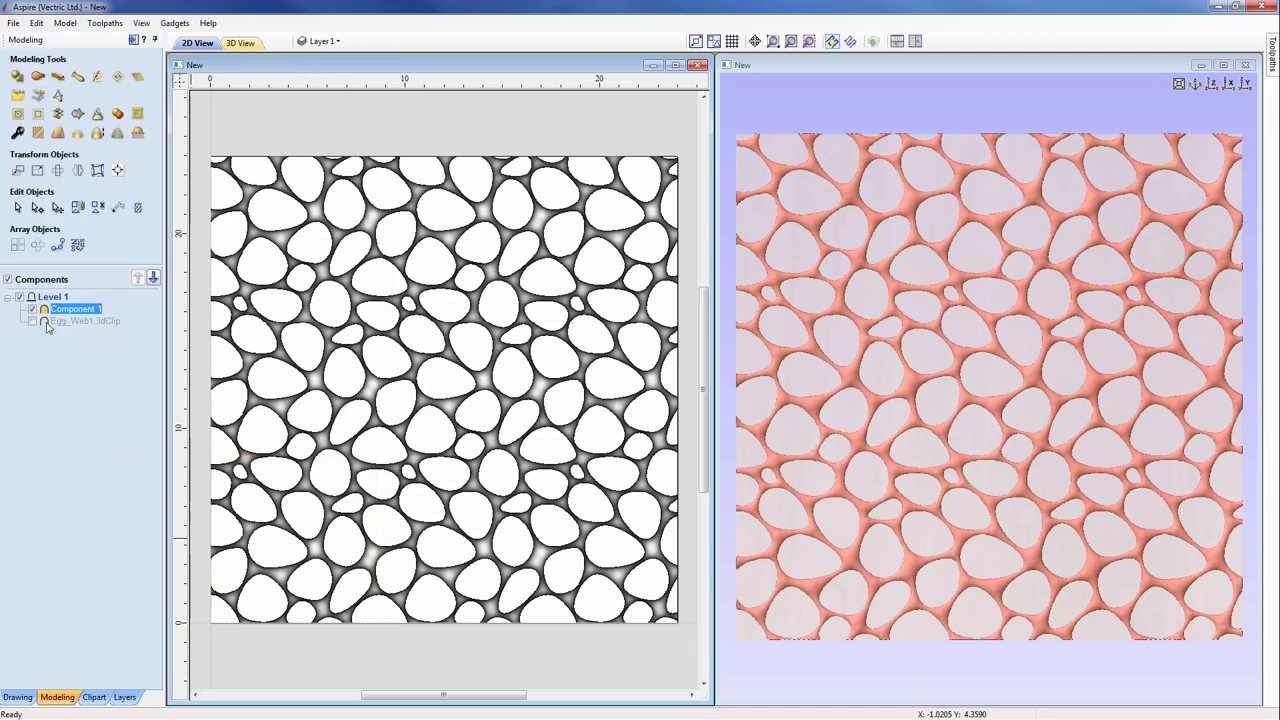
# Delete both the Component 1 texture and the hidden Egg_Web1 component
pyautogui.keyDown('ctrl'); pyautogui.click(60, 321); pyautogui.keyUp('ctrl')
pyautogui.rightClick(50, 322)
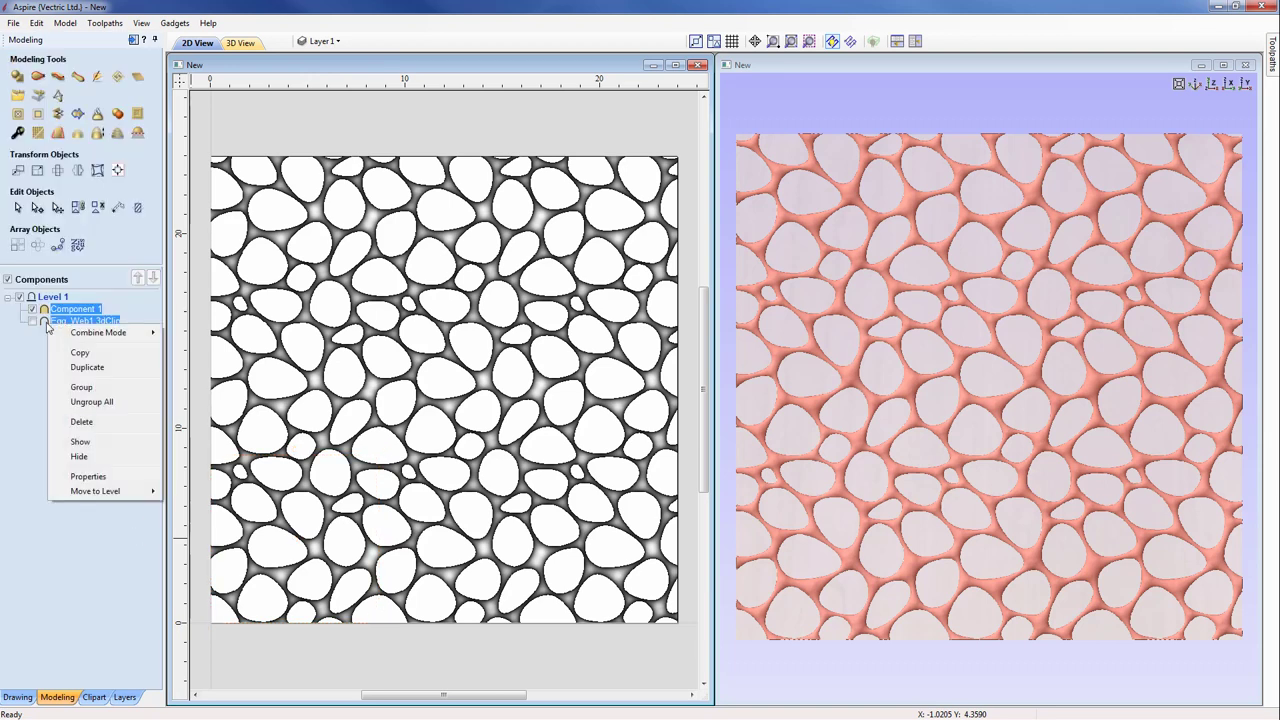
pyautogui.click(86, 424)
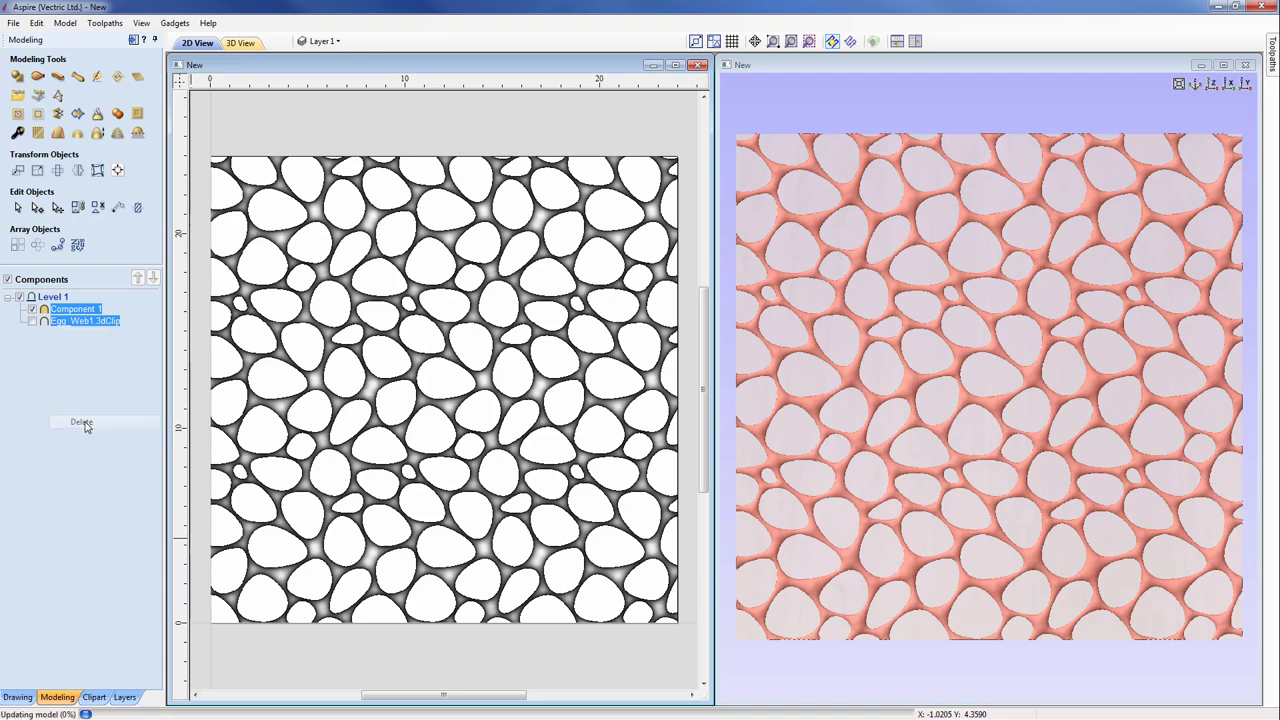
# Insert the Scallops1 tile from the Texture Area Tiles clipart folder
pyautogui.click(94, 697)
pyautogui.moveTo(158, 514); pyautogui.dragTo(155, 590)
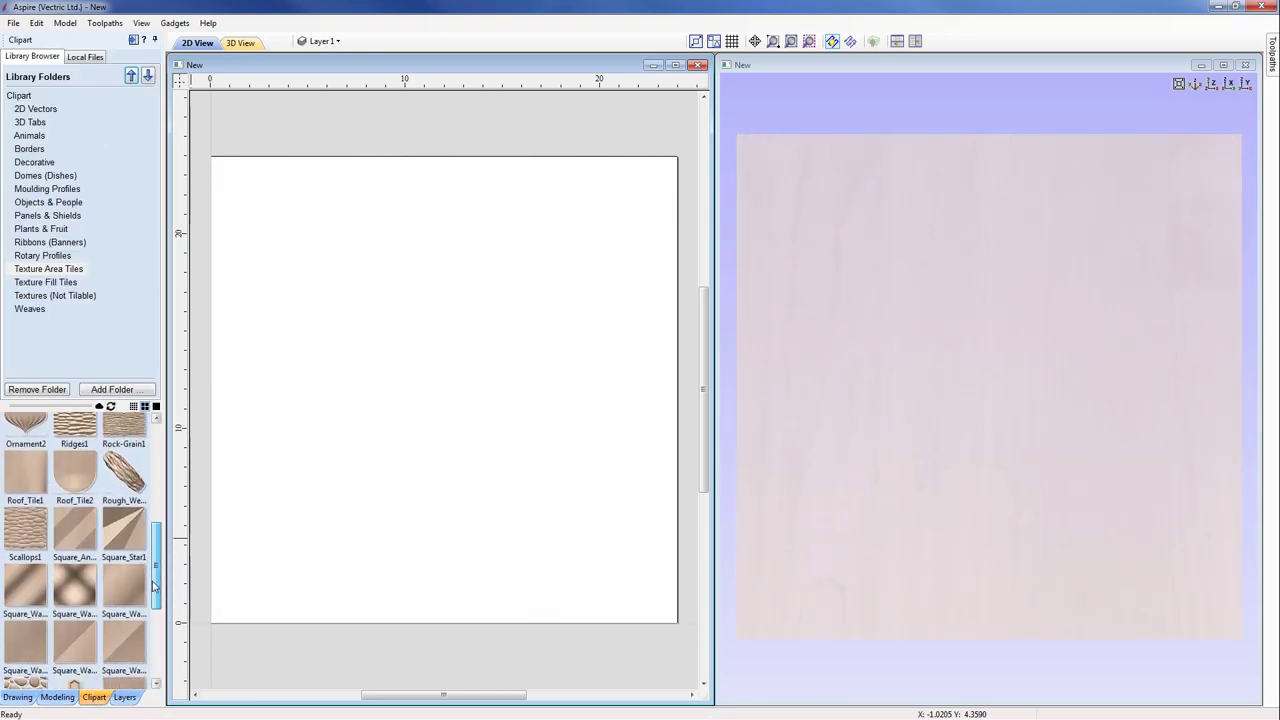
pyautogui.doubleClick(27, 534)
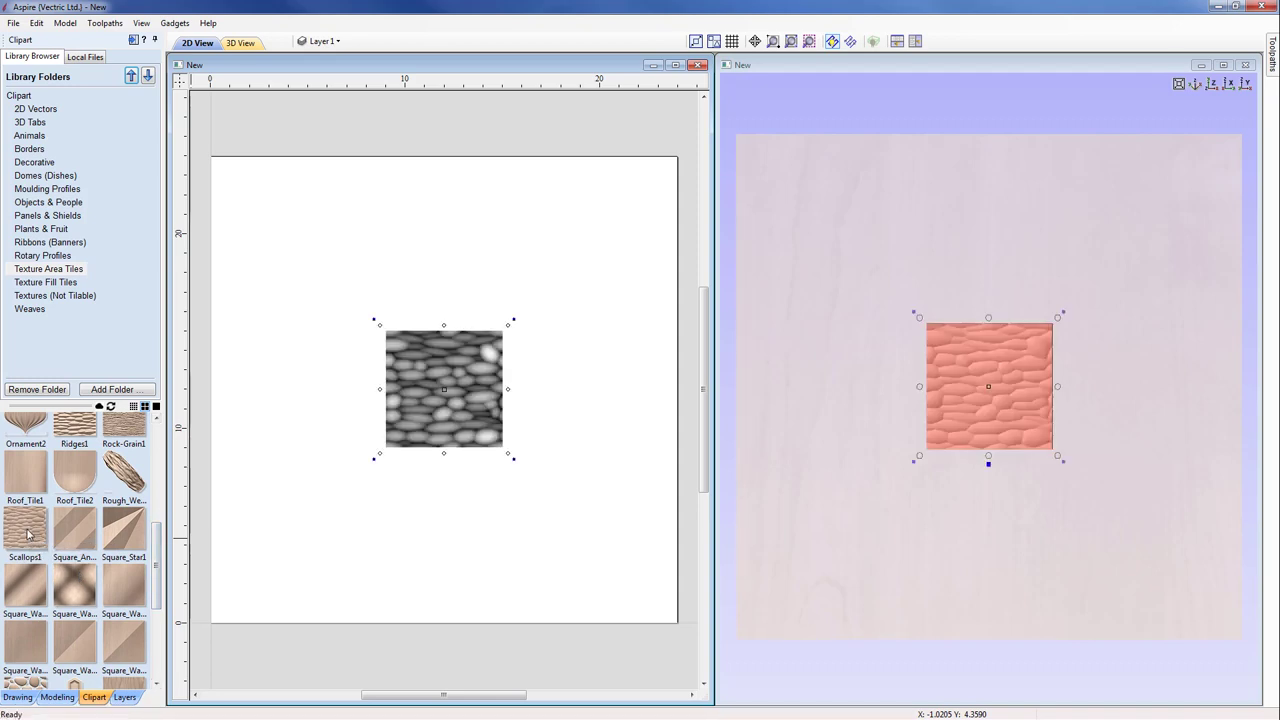
# Create a texture area from the Scallops1 tile across the whole job, with zero spacing and shift
pyautogui.click(57, 697)
pyautogui.click(117, 77)
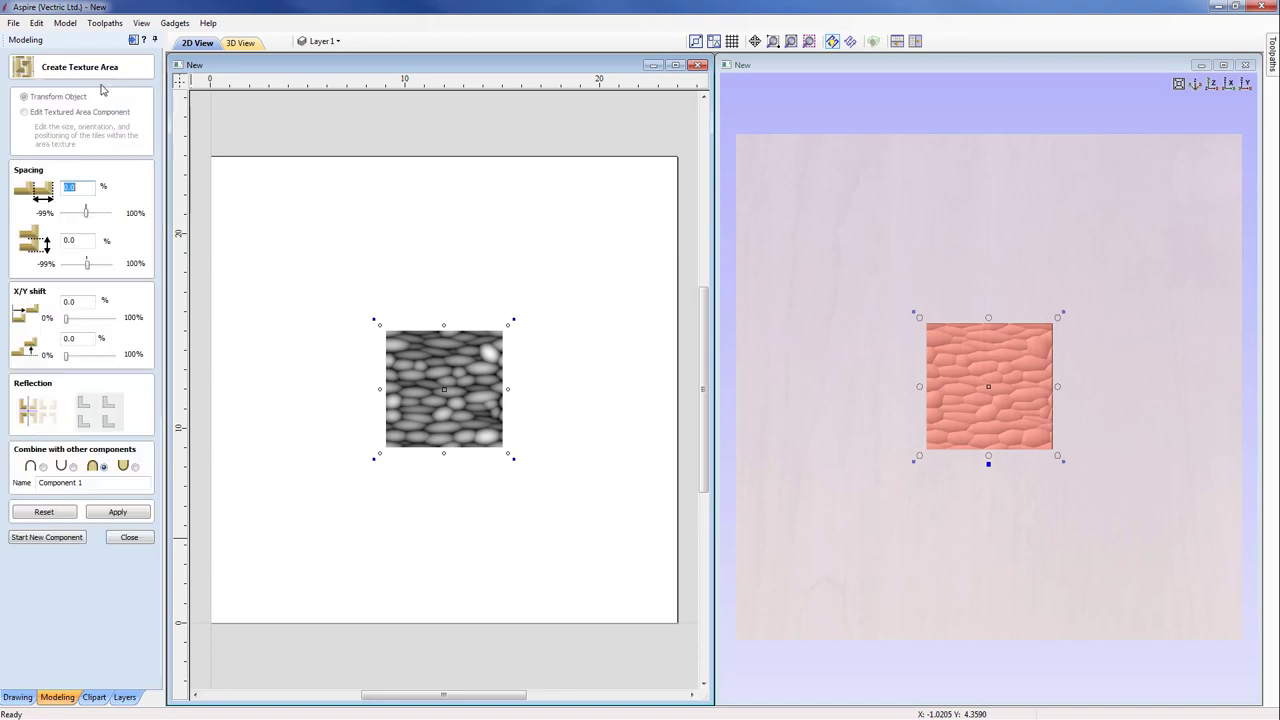
pyautogui.click(114, 514)
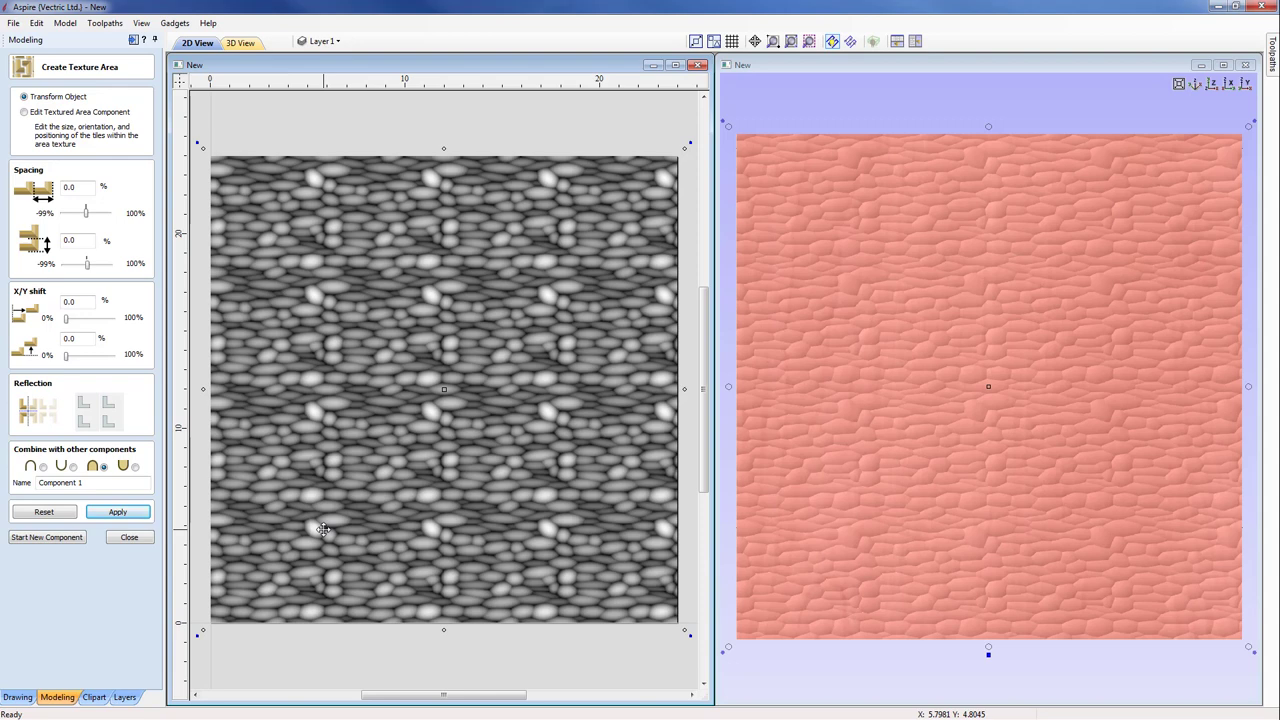
# Enlarge the scallops tile proportionally within the texture area, shift it up and to the right, and close the tool
pyautogui.click(24, 113)
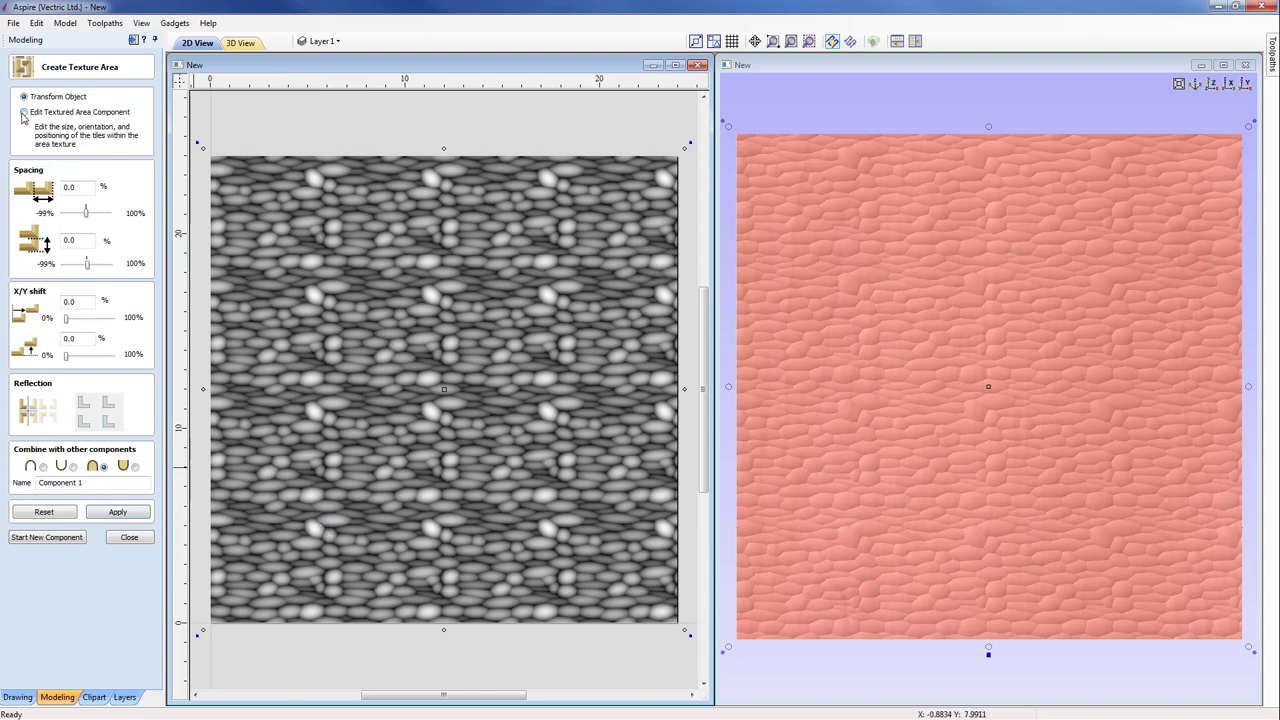
pyautogui.click(24, 113)
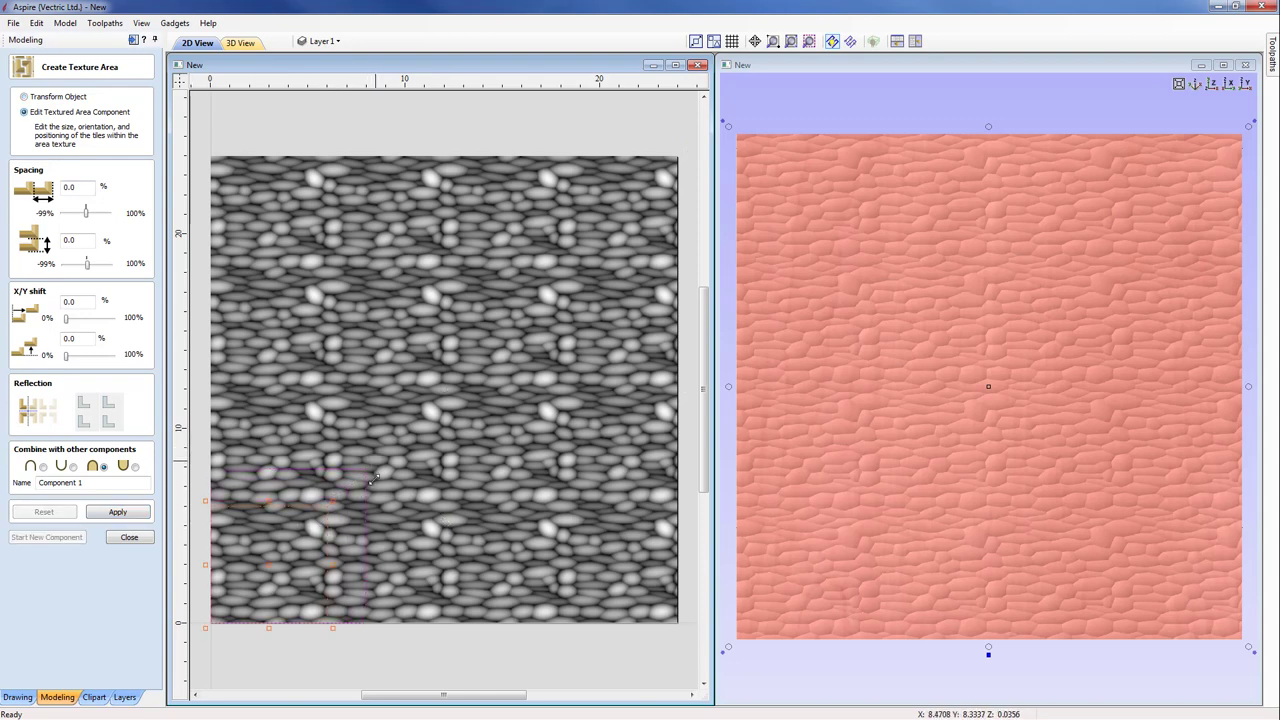
pyautogui.moveTo(377, 460); pyautogui.dragTo(364, 569)
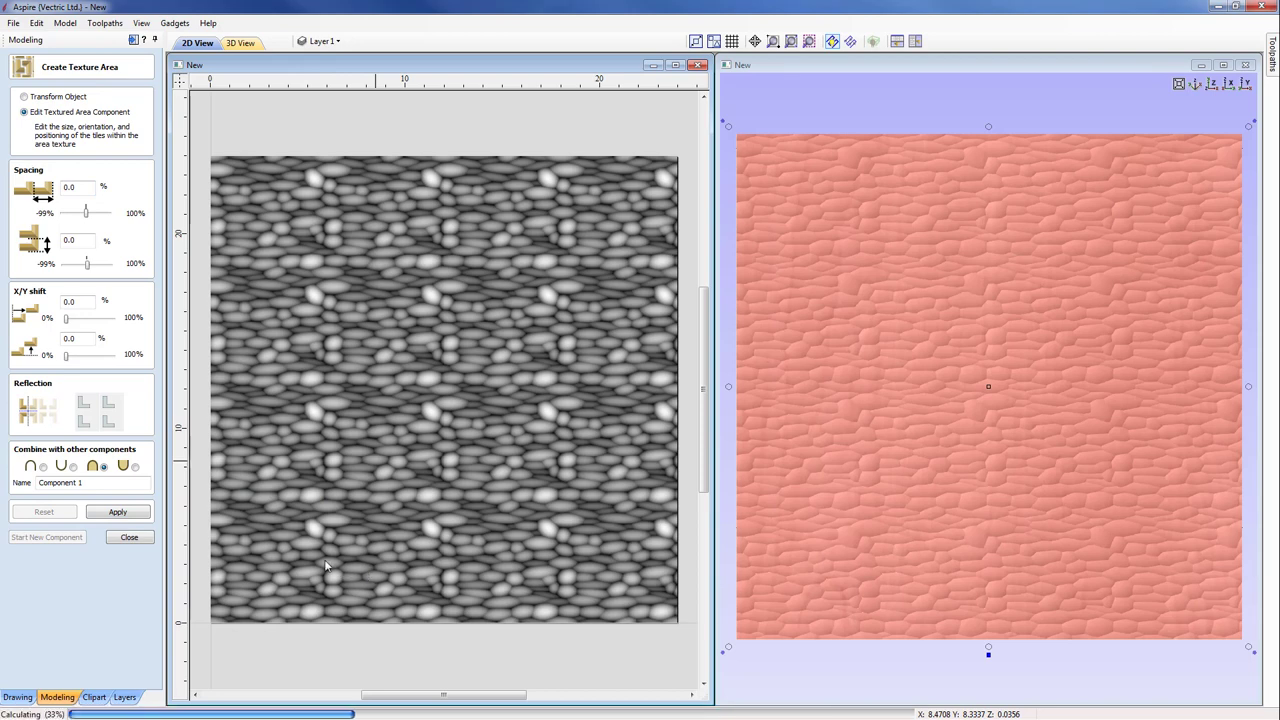
pyautogui.moveTo(291, 540); pyautogui.dragTo(340, 523)
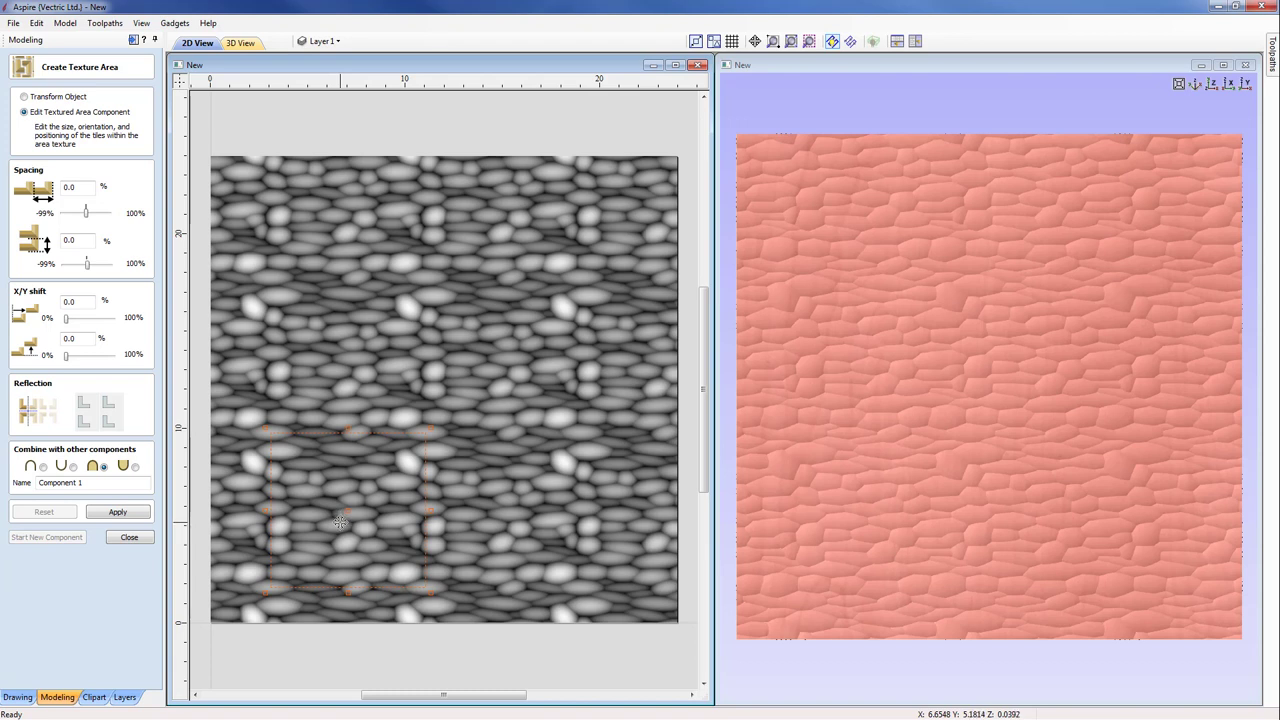
pyautogui.click(130, 538)
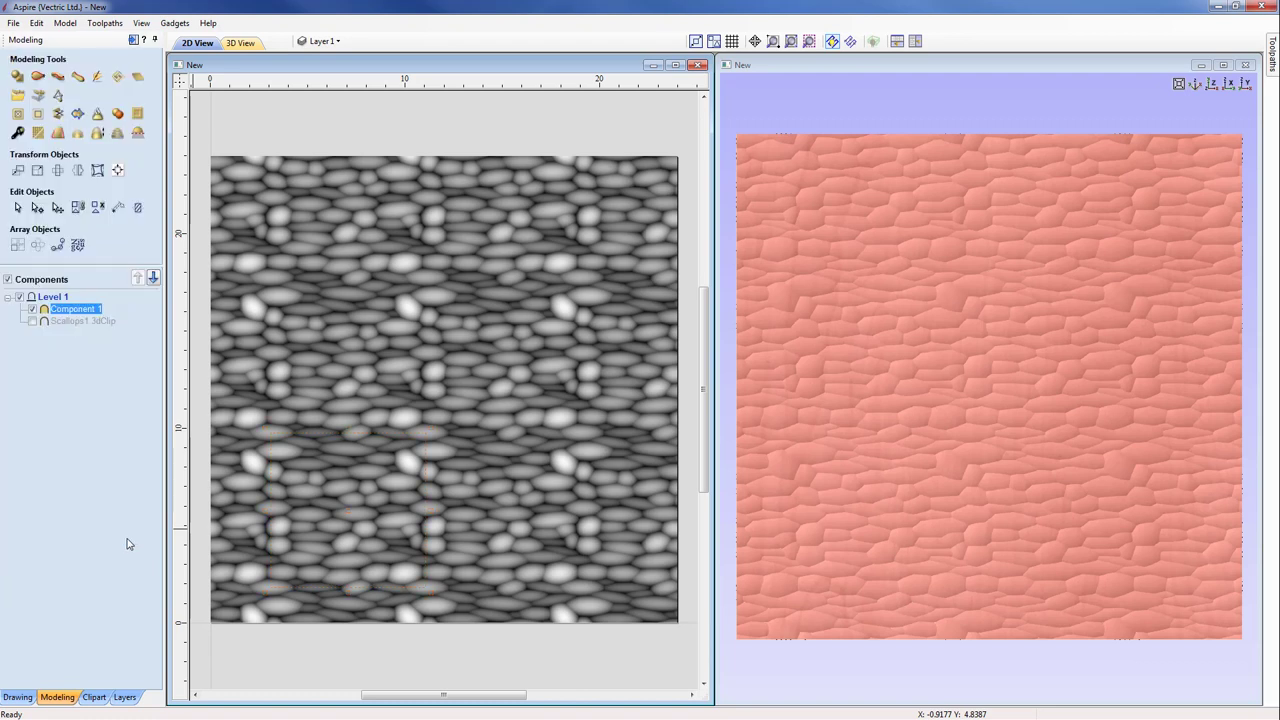
# Delete both the Component 1 texture and the hidden Scallops1 component
pyautogui.keyDown('shift'); pyautogui.click(44, 322); pyautogui.keyUp('shift')
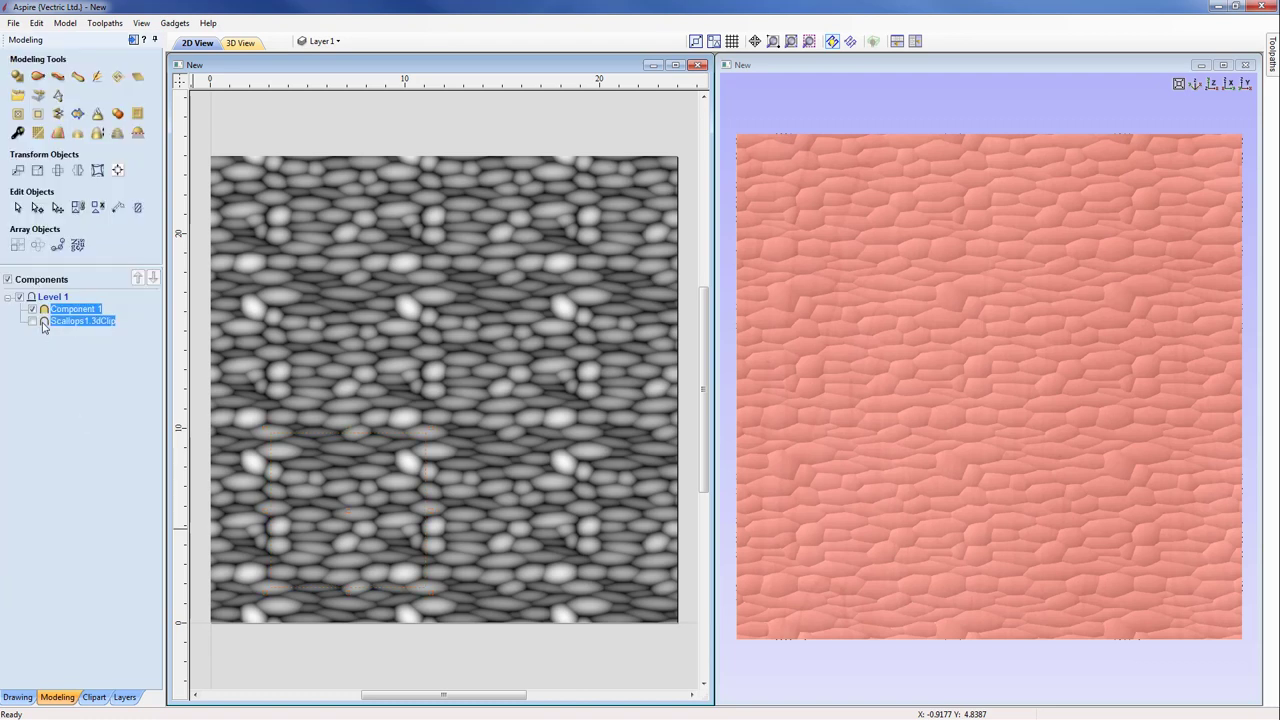
pyautogui.rightClick(44, 322)
pyautogui.click(83, 429)
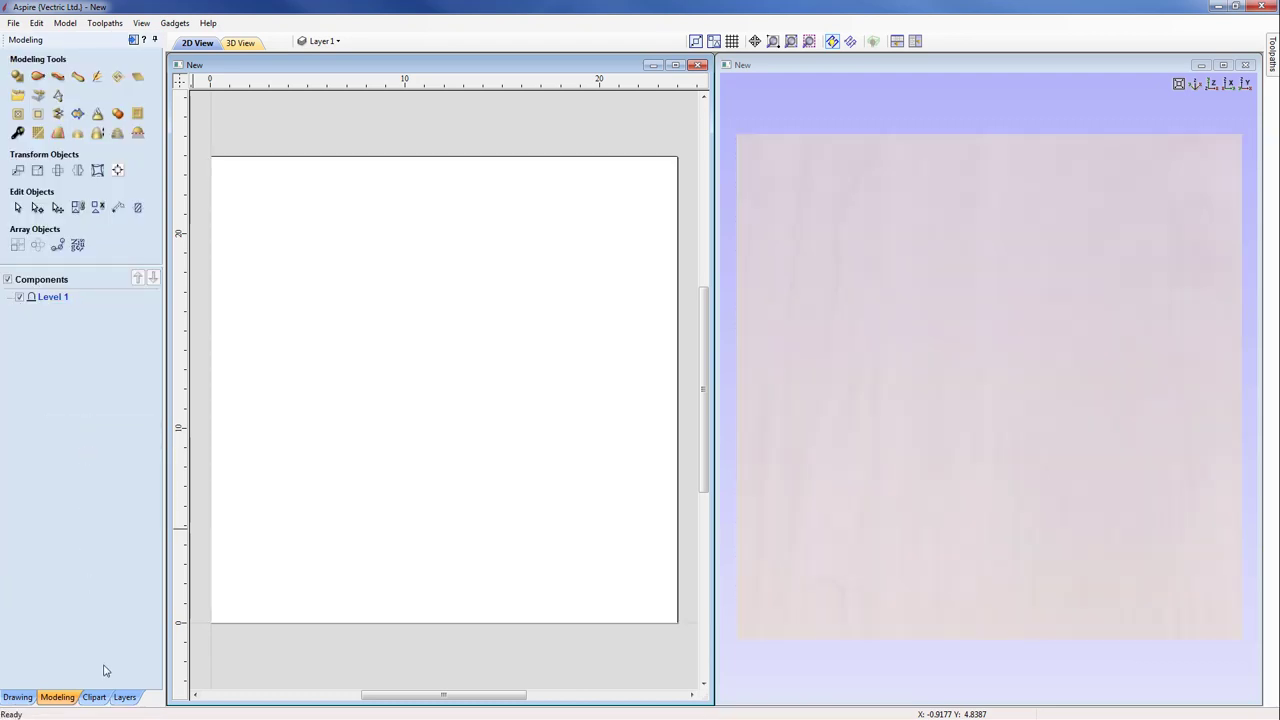
# Insert the Domed_Pyramid_Scallop1 tile from the Texture Area Tiles clipart folder
pyautogui.click(94, 697)
pyautogui.moveTo(158, 598); pyautogui.dragTo(160, 515)
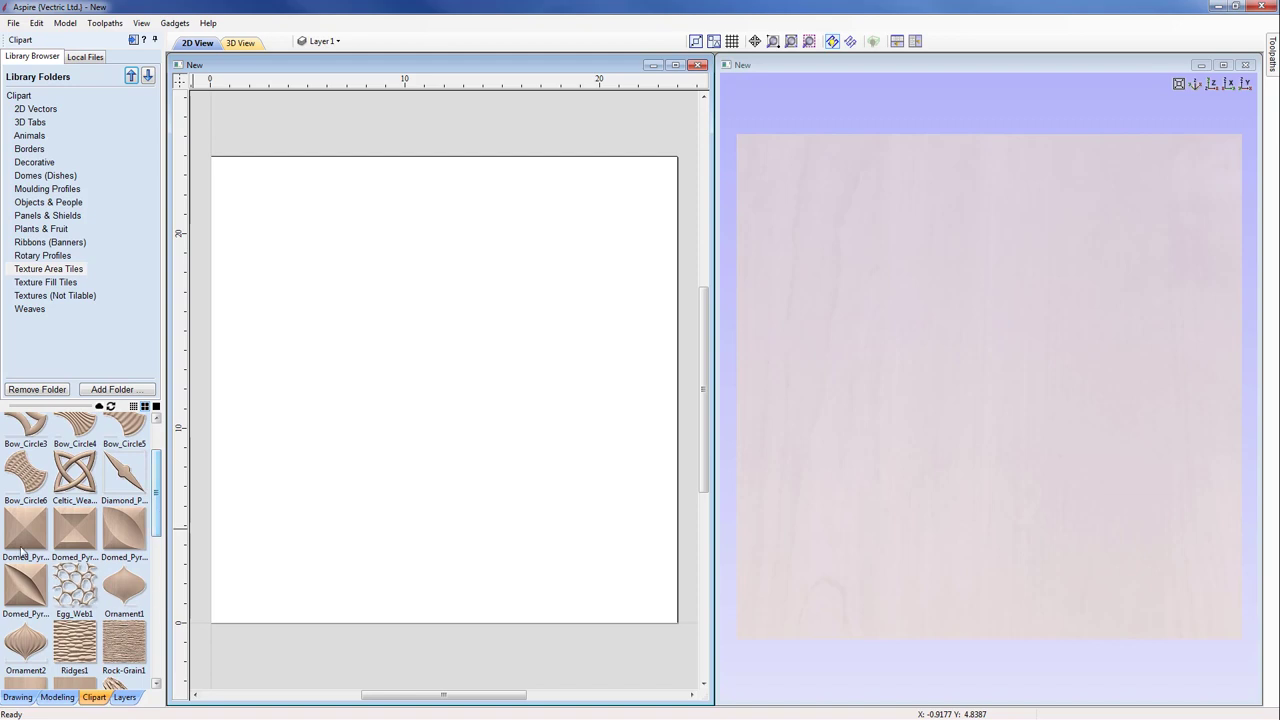
pyautogui.doubleClick(124, 535)
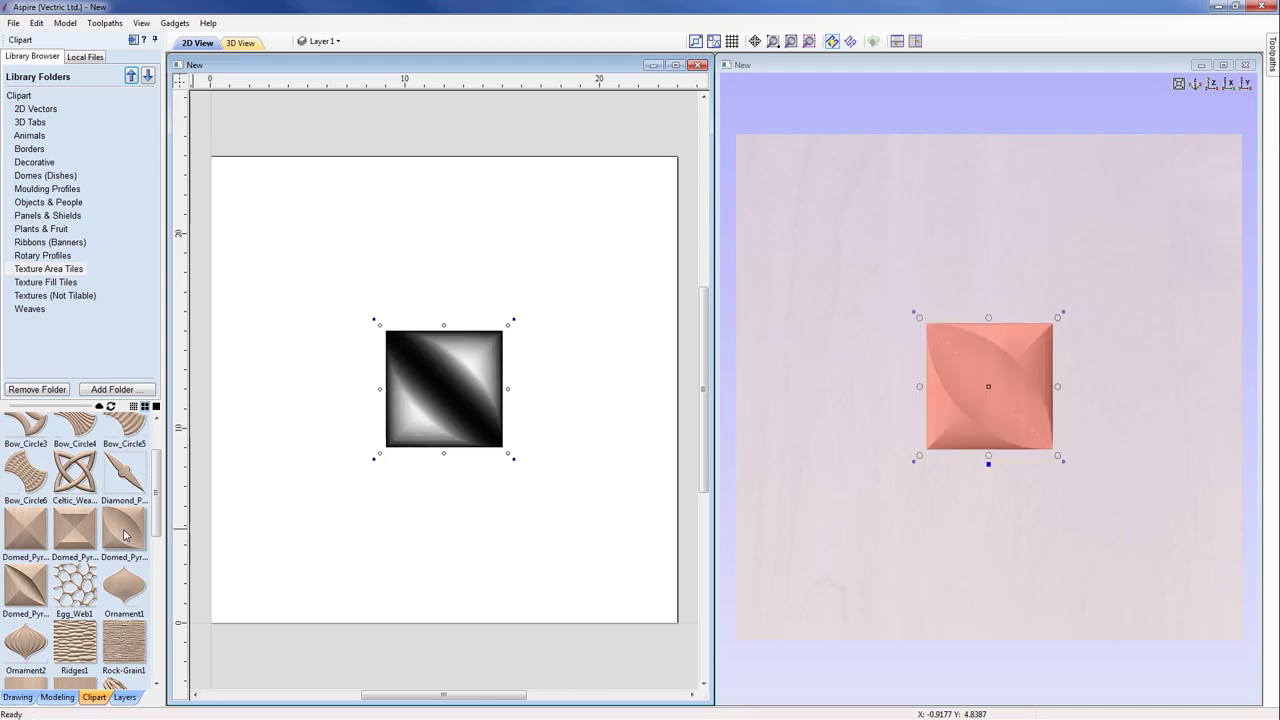
# Turn off the drawing of the modeling plane and return the 3D view to looking straight down the Z axis
pyautogui.moveTo(994, 531); pyautogui.dragTo(966, 517)
pyautogui.moveTo(1165, 570); pyautogui.dragTo(1057, 613)
pyautogui.click(141, 23)
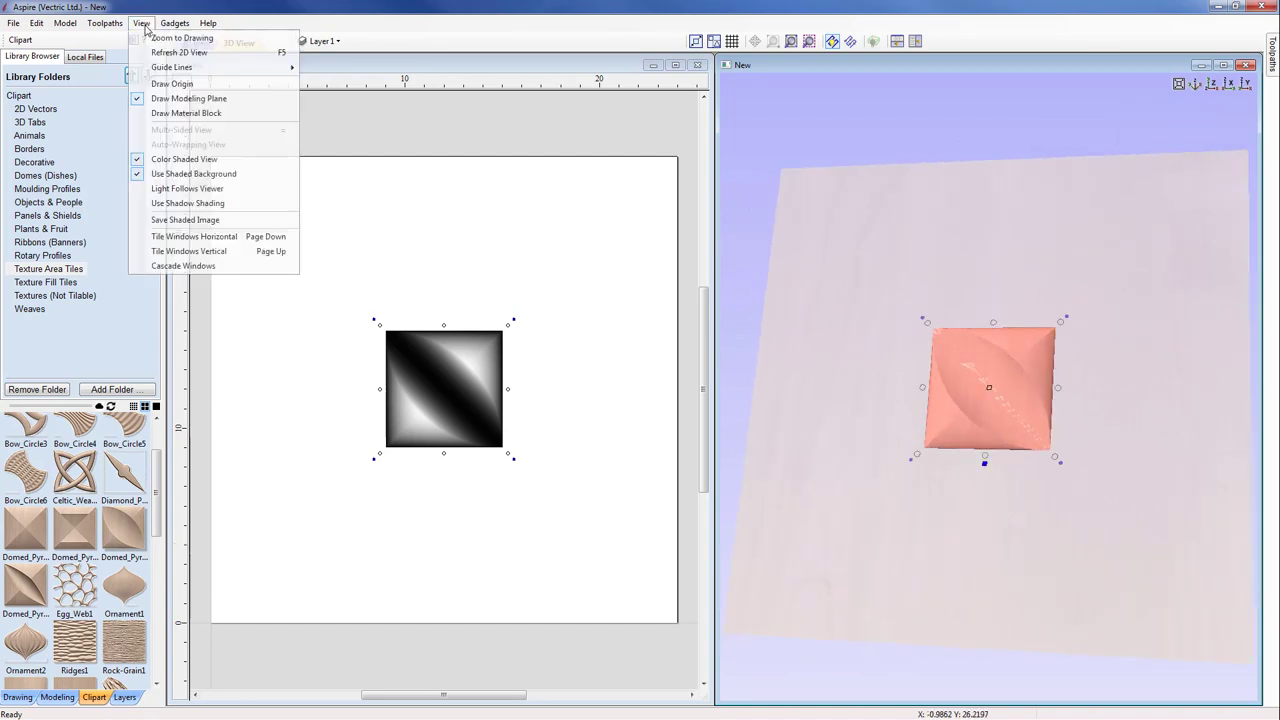
pyautogui.click(180, 98)
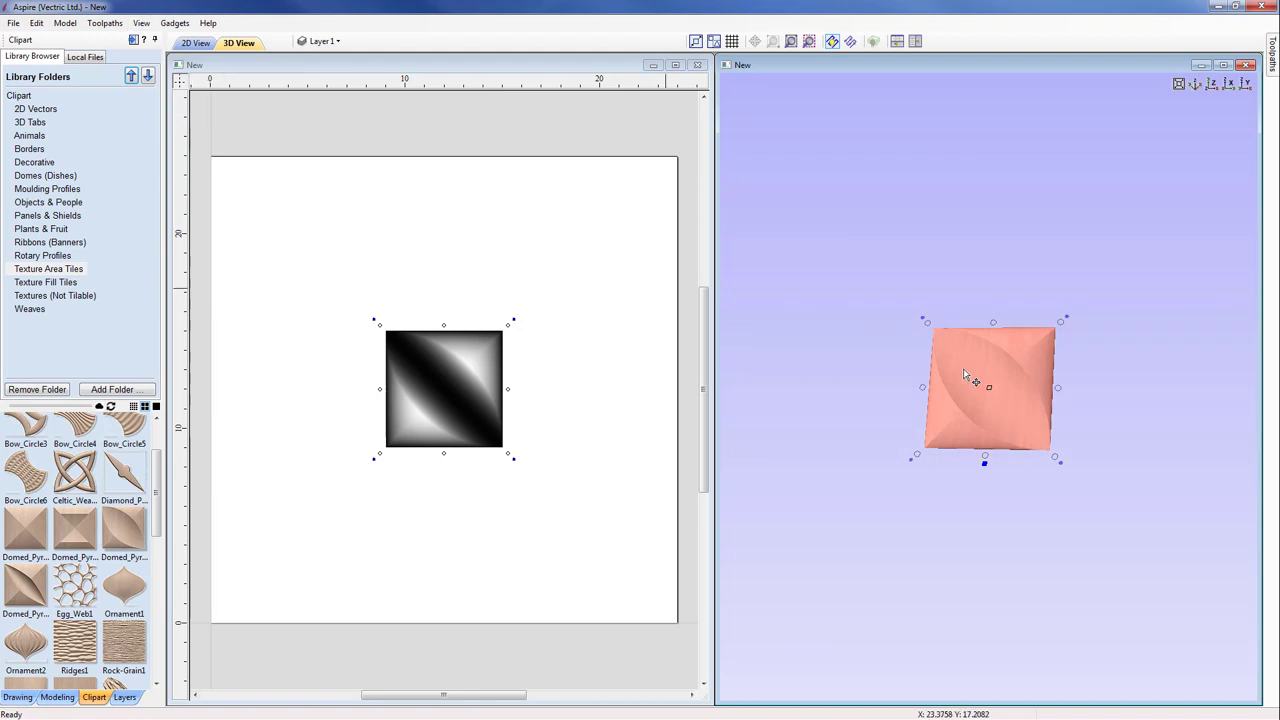
pyautogui.click(1214, 86)
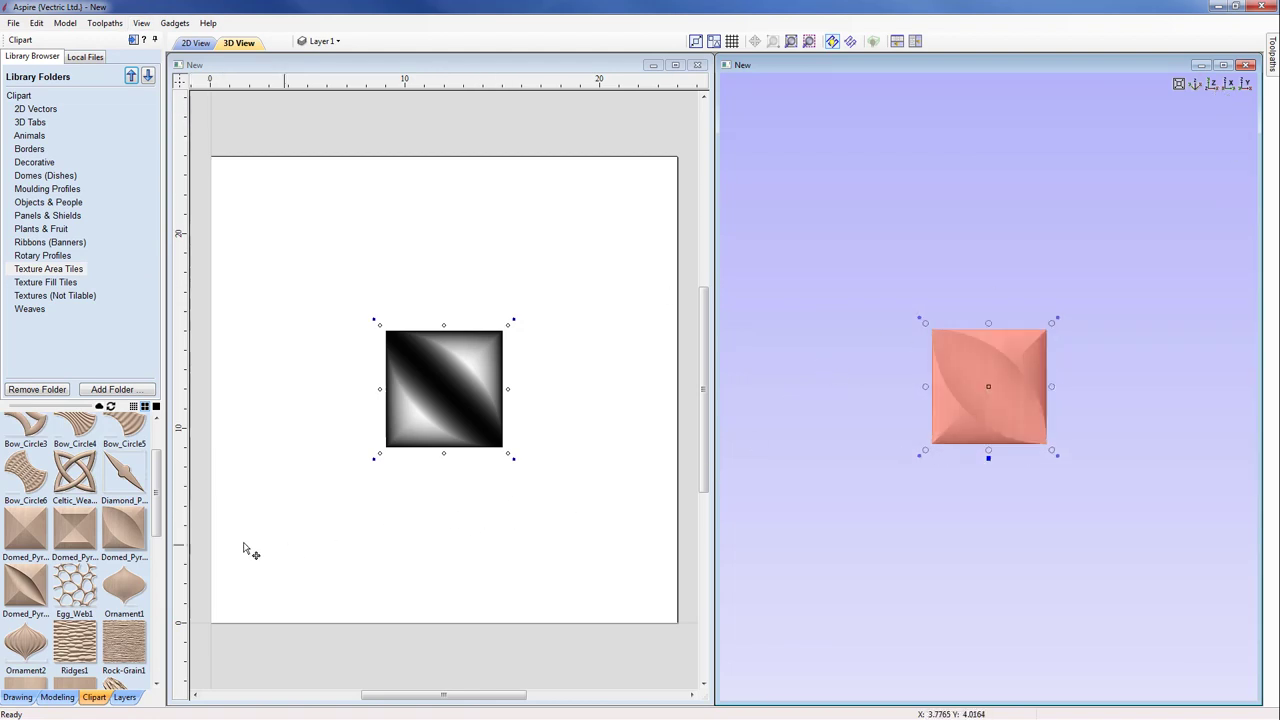
# Create a texture area from the domed pyramid tile with zero spacing and shift, then shrink its base tile proportionally to about two thirds
pyautogui.click(57, 697)
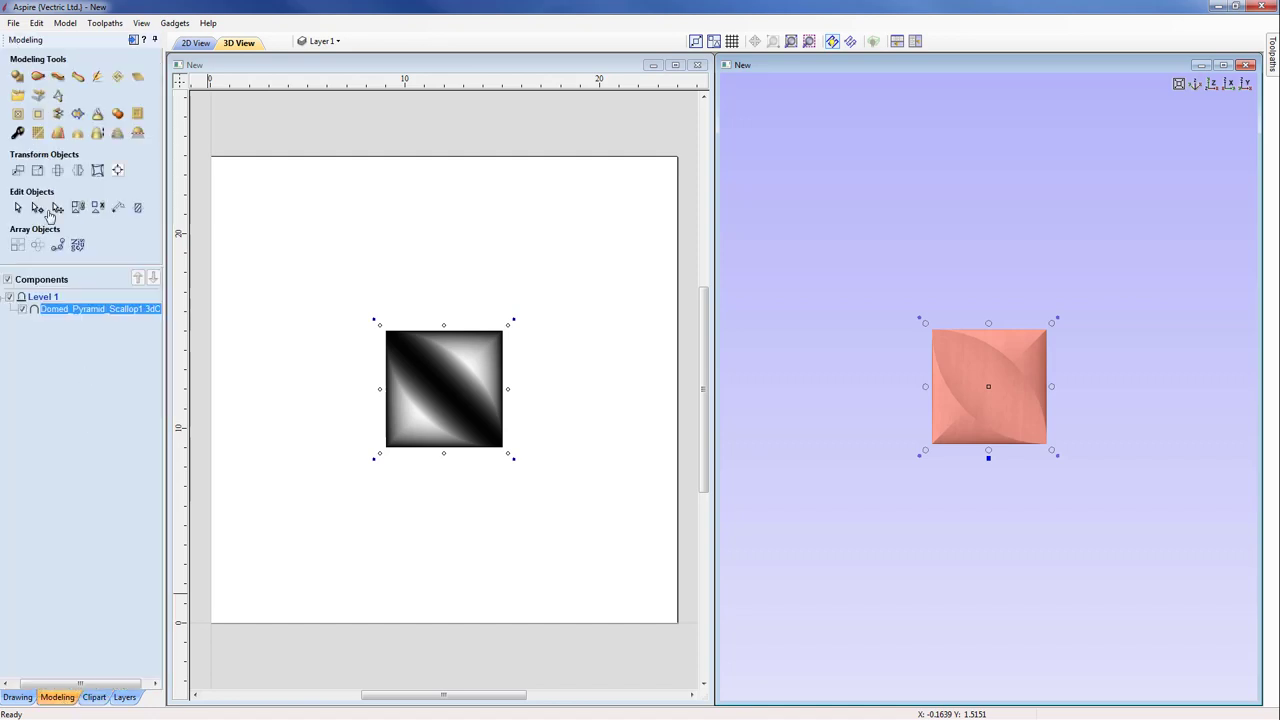
pyautogui.click(117, 77)
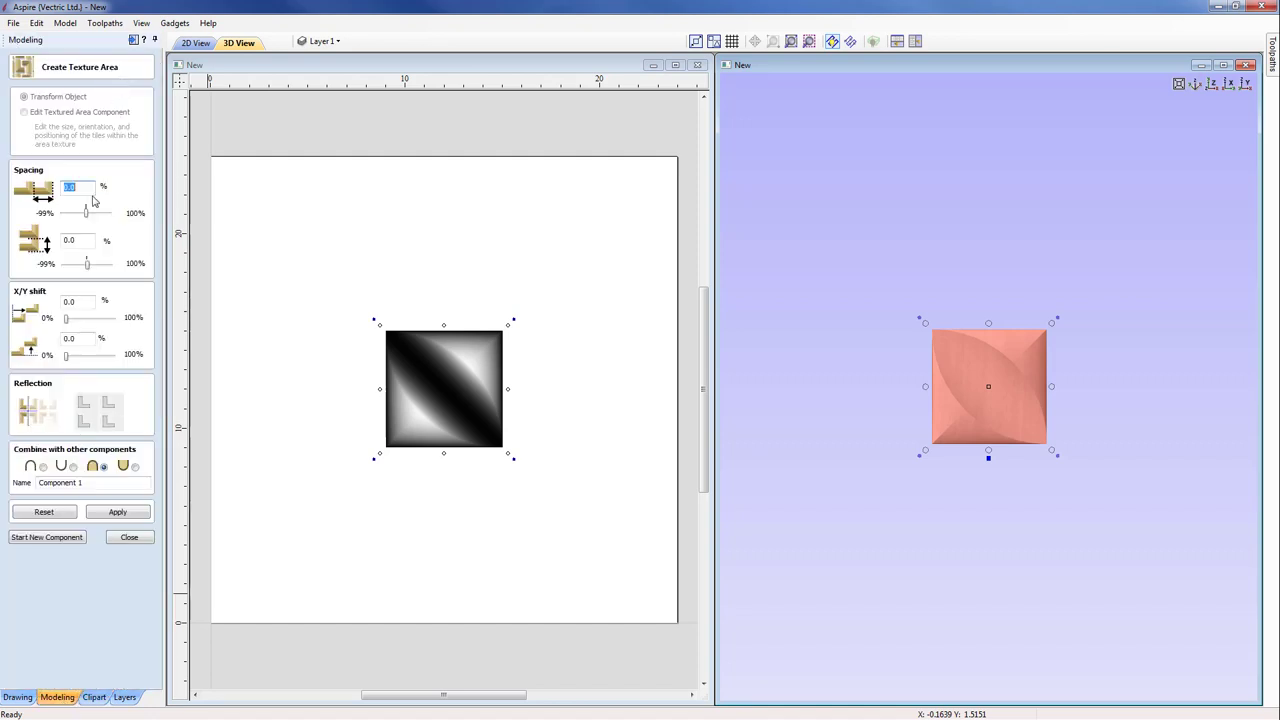
pyautogui.click(117, 512)
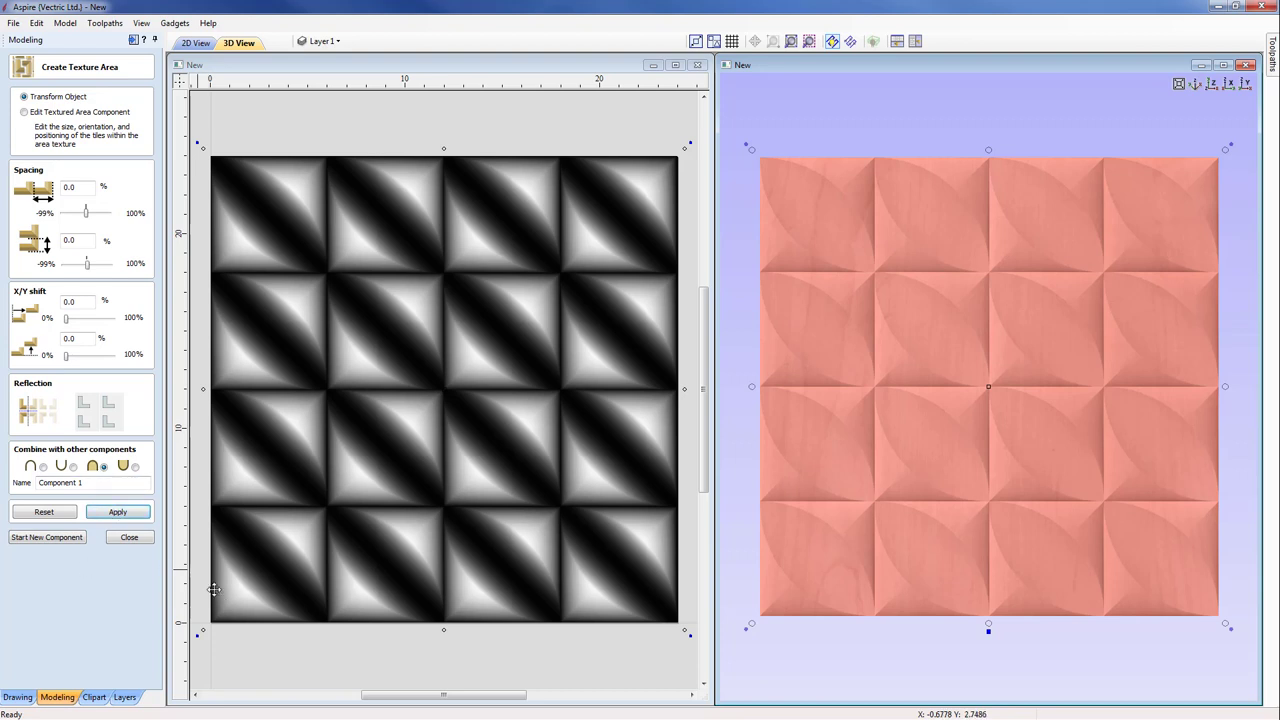
pyautogui.click(25, 112)
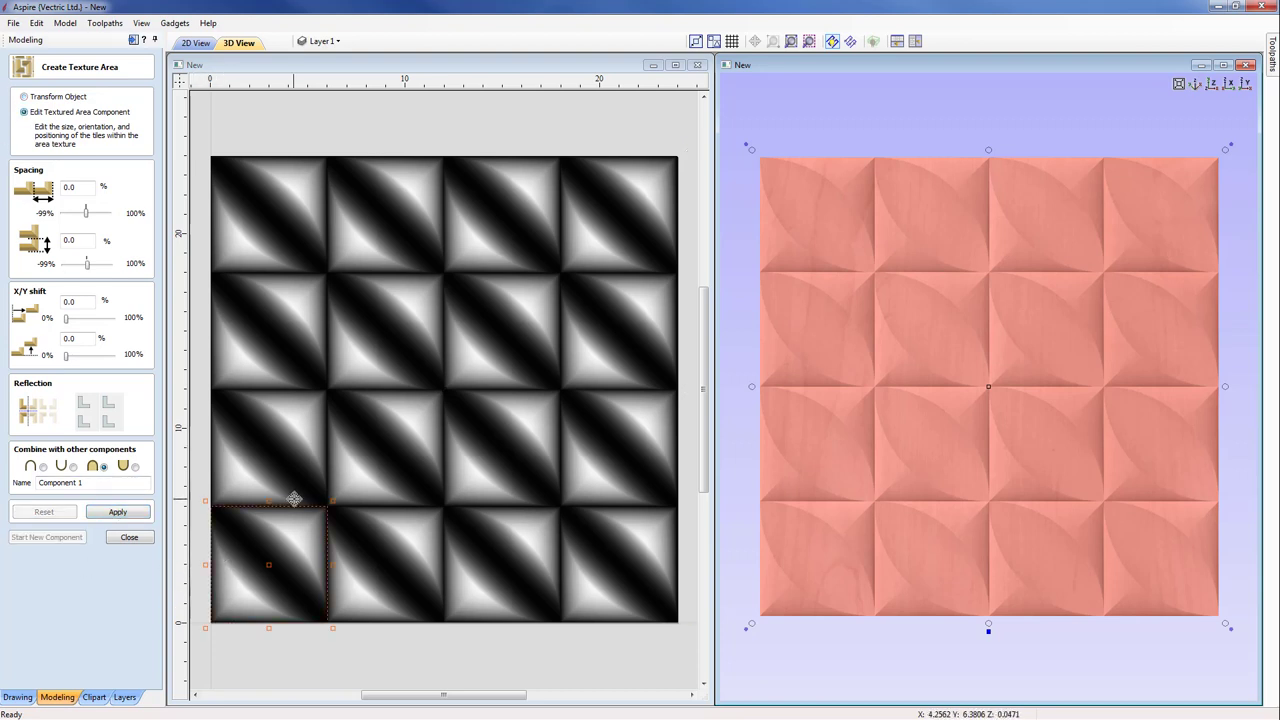
pyautogui.moveTo(330, 506); pyautogui.dragTo(286, 523)
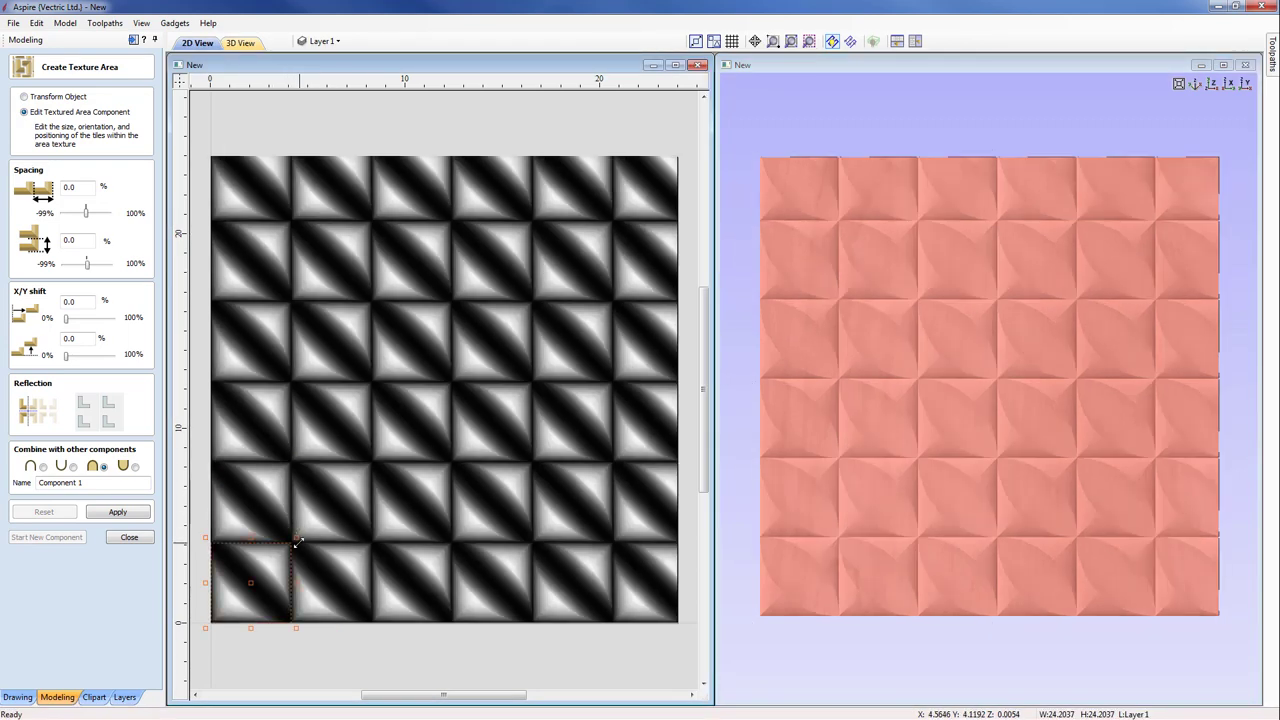
# Set both the horizontal and vertical spacing between the domed pyramid tiles to 10%
pyautogui.click(80, 187)
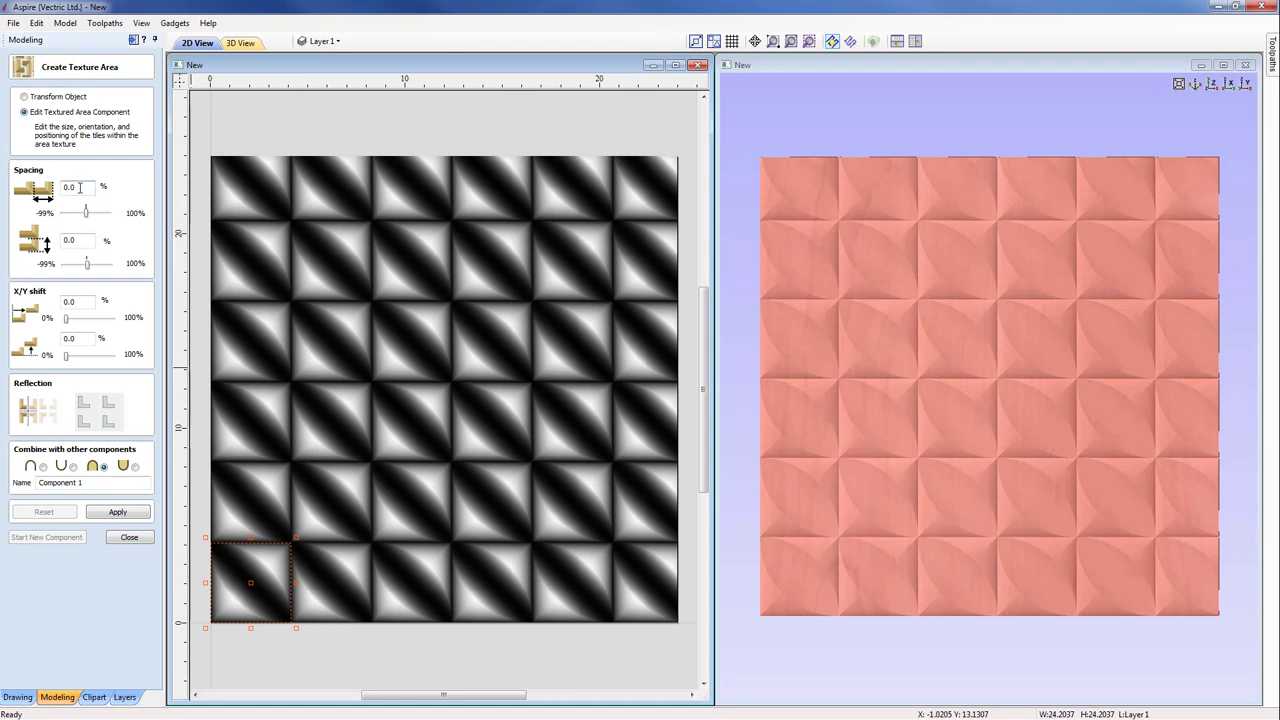
pyautogui.doubleClick(80, 187)
pyautogui.write('10')
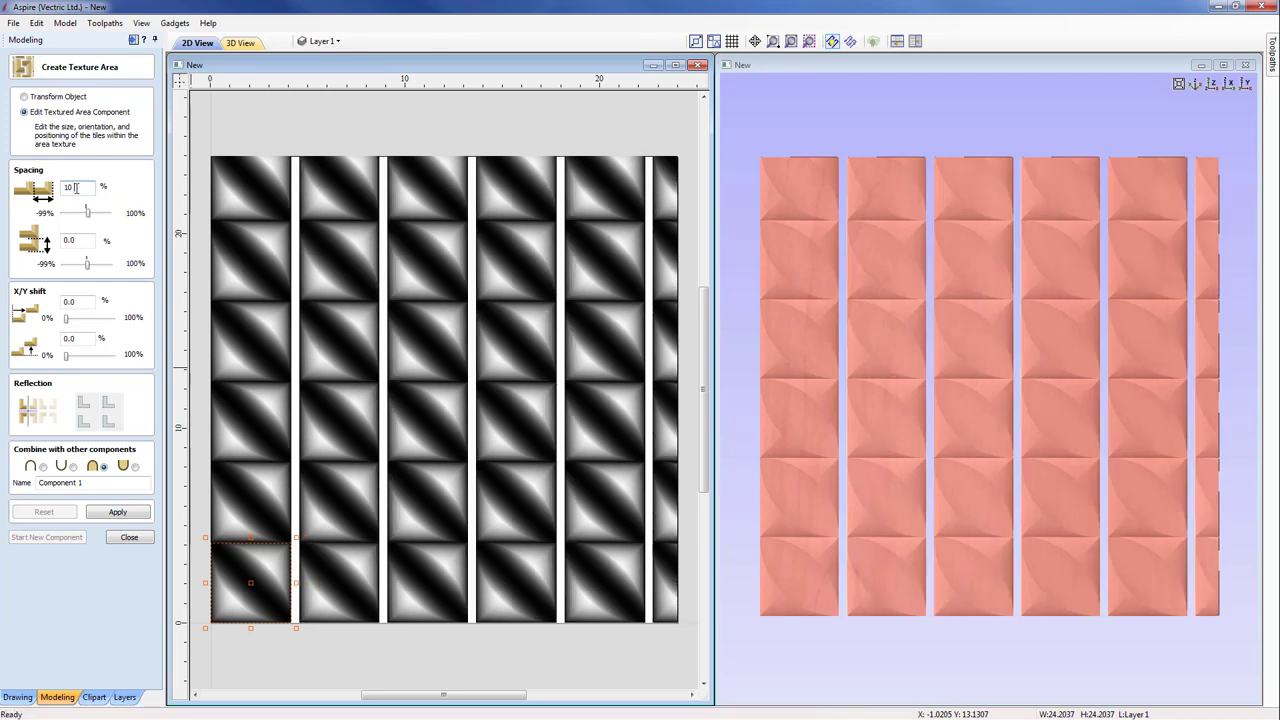
pyautogui.doubleClick(77, 241)
pyautogui.write('10')
pyautogui.press('Return')
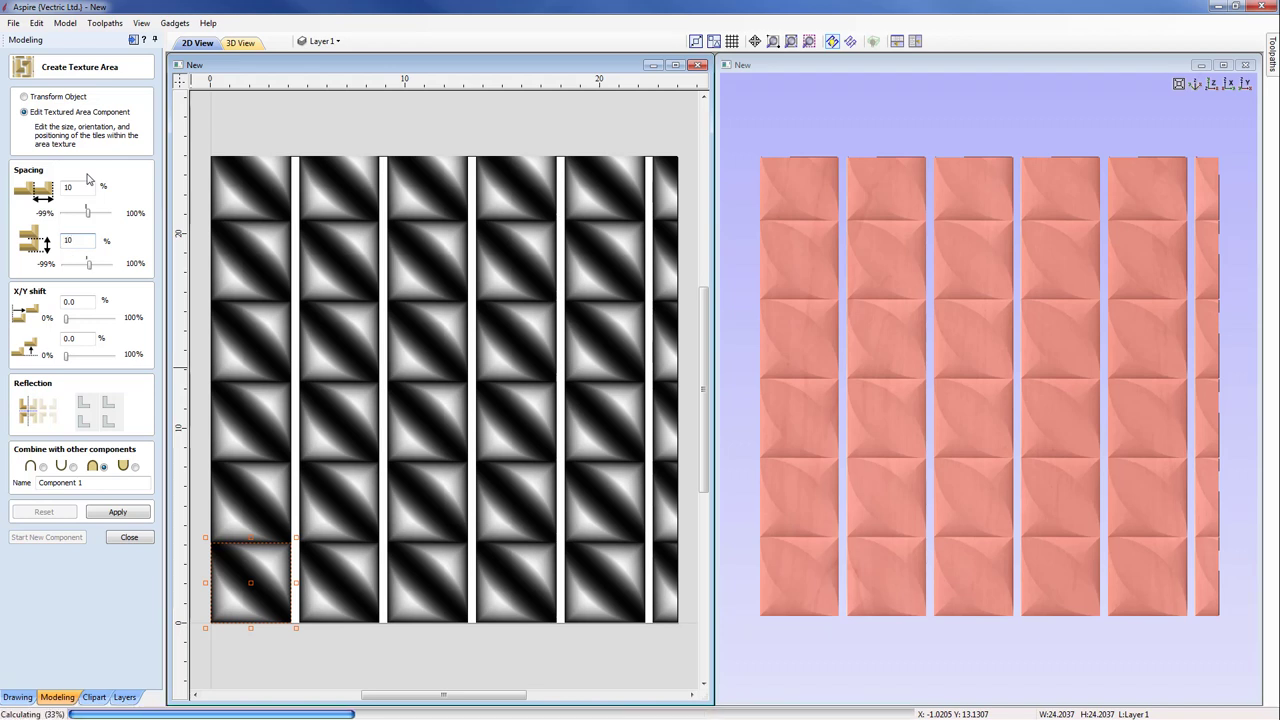
# Set the horizontal and vertical tile spacing back to 0%
pyautogui.doubleClick(78, 187)
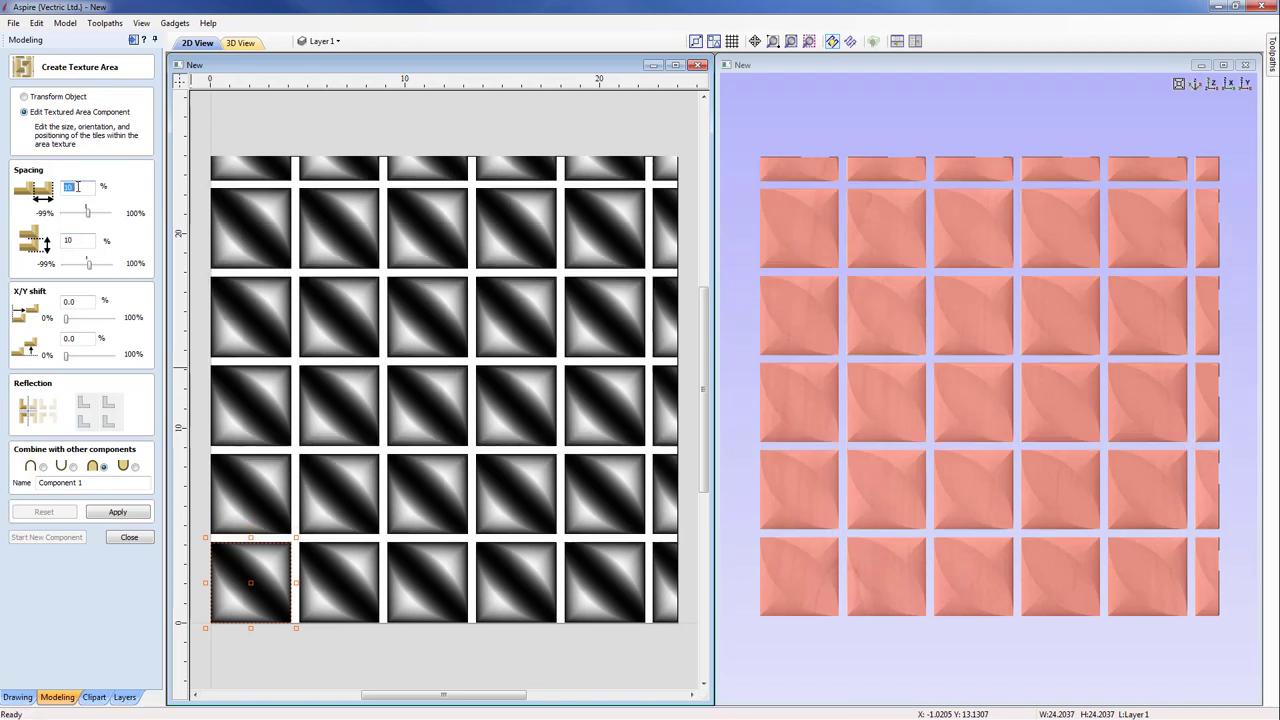
pyautogui.write('0')
pyautogui.doubleClick(72, 240)
pyautogui.press('BackSpace')
pyautogui.write('0')
pyautogui.press('Return')
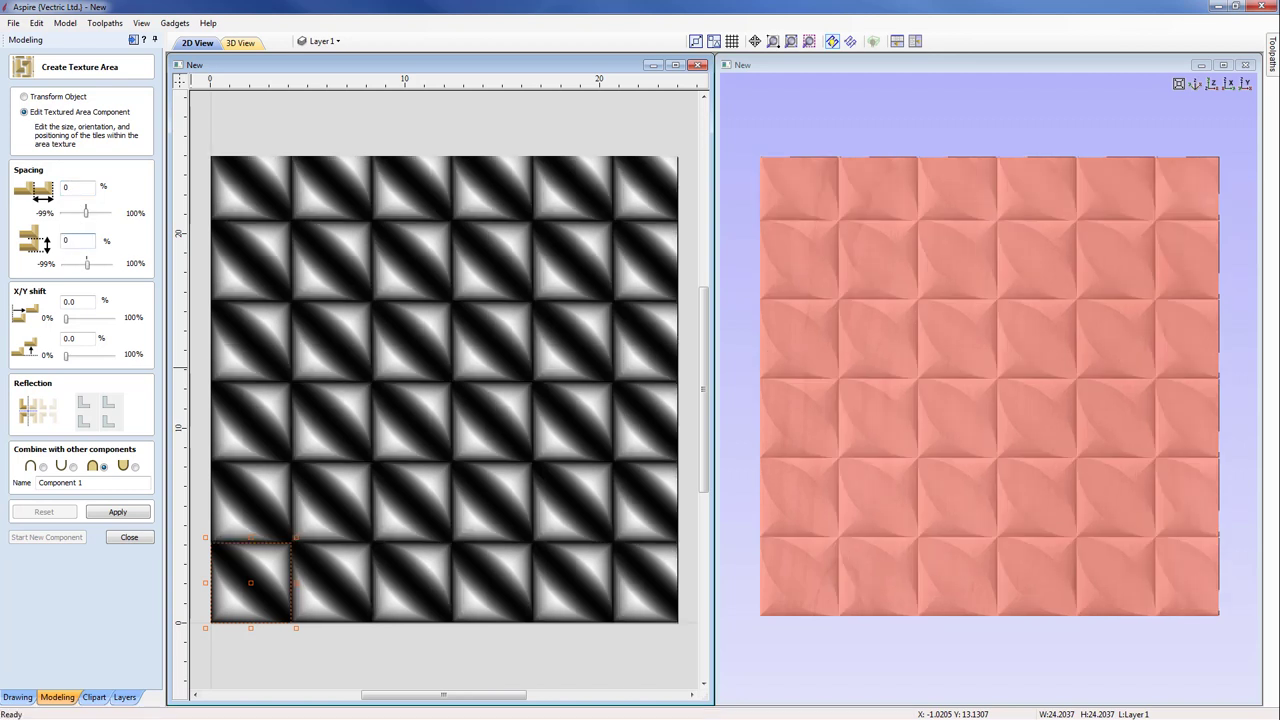
# Try a 50% X shift on the texture's tile rows and restore it to 0%
pyautogui.doubleClick(81, 301)
pyautogui.write('50')
pyautogui.click(89, 338)
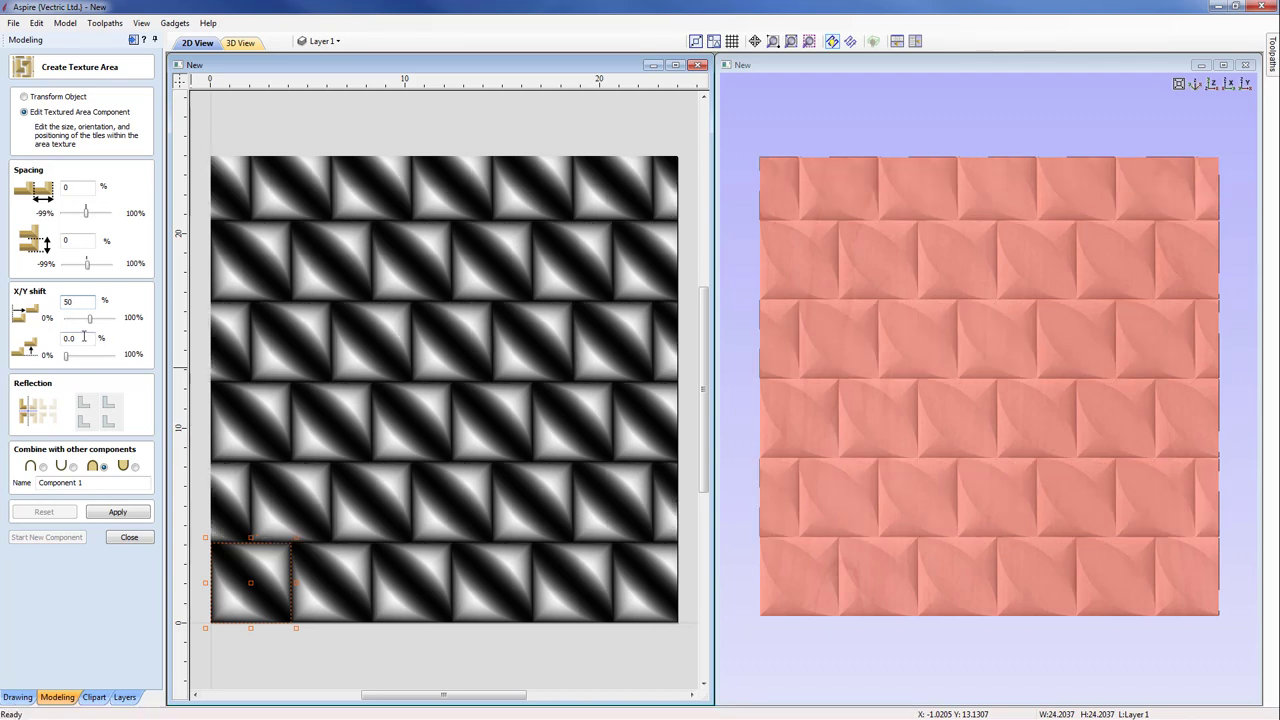
pyautogui.doubleClick(82, 301)
pyautogui.write('0')
pyautogui.press('Return')
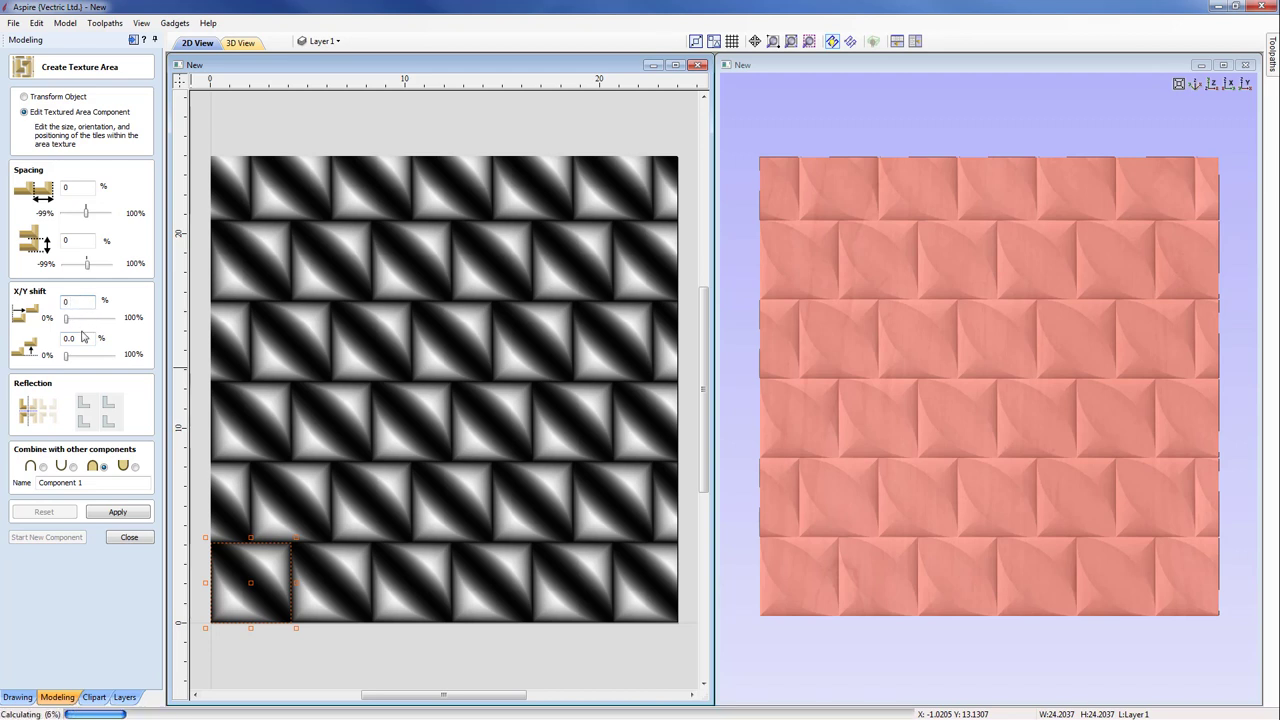
# Try a 50% Y shift on the texture's tile columns and restore it to 0%
pyautogui.doubleClick(73, 338)
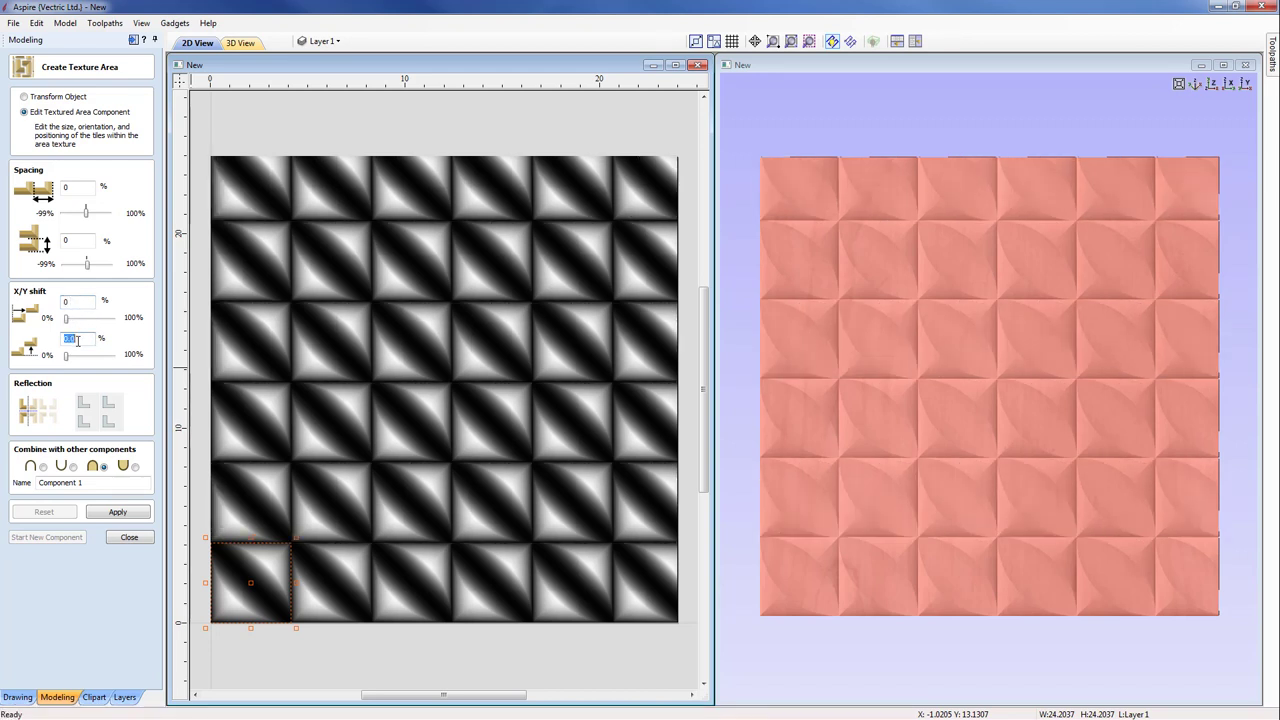
pyautogui.write('50')
pyautogui.press('Return')
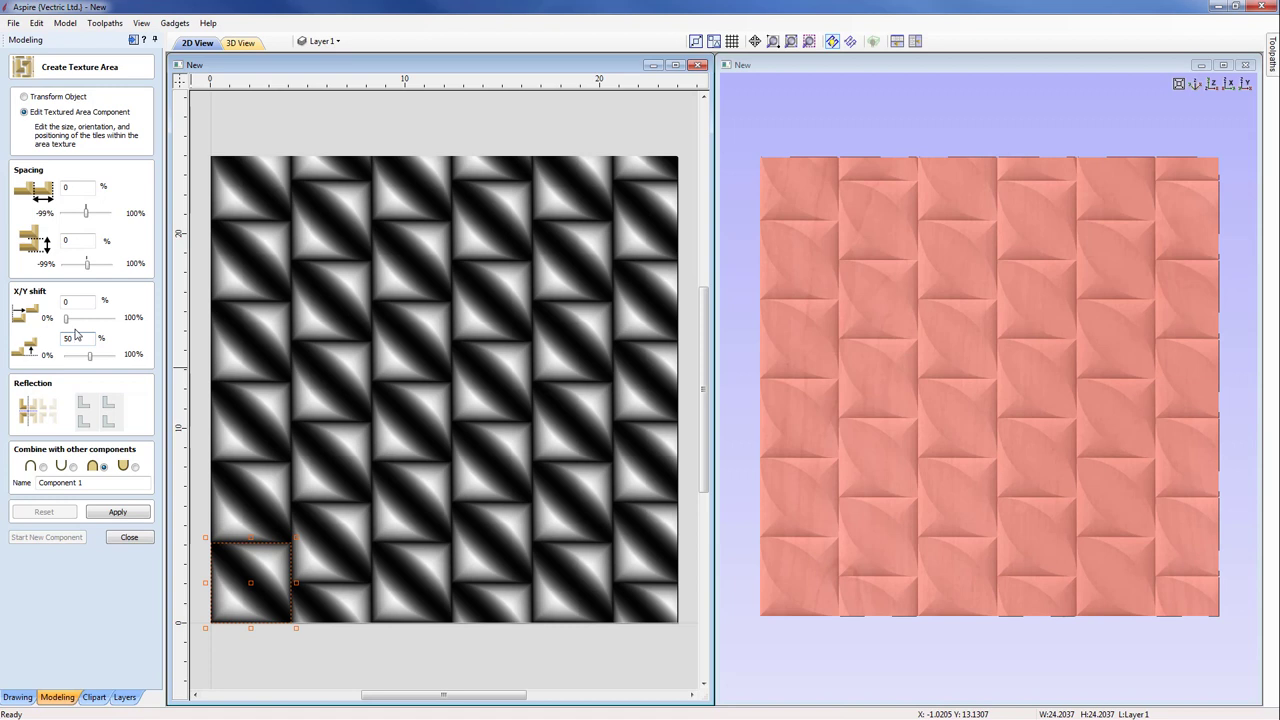
pyautogui.doubleClick(77, 338)
pyautogui.write('0')
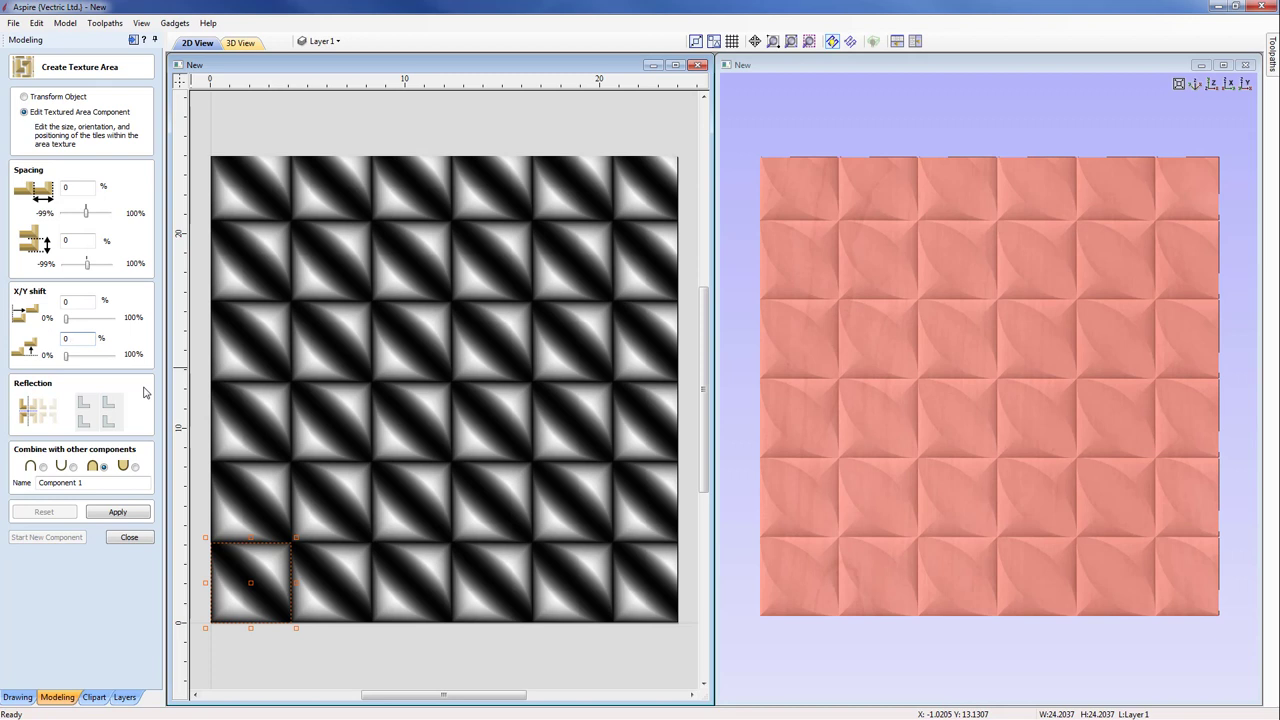
# Reflect alternate domed pyramid tiles horizontally and then also vertically, applying the change to the texture
pyautogui.click(271, 486)
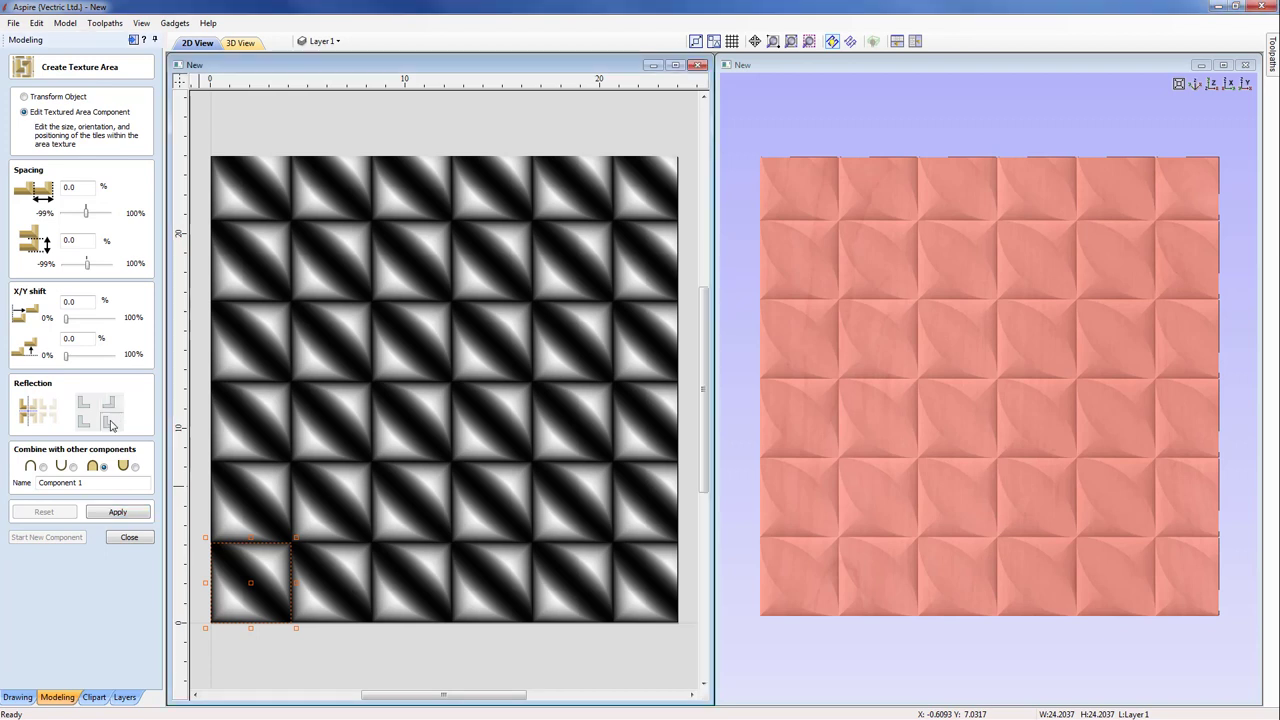
pyautogui.click(118, 511)
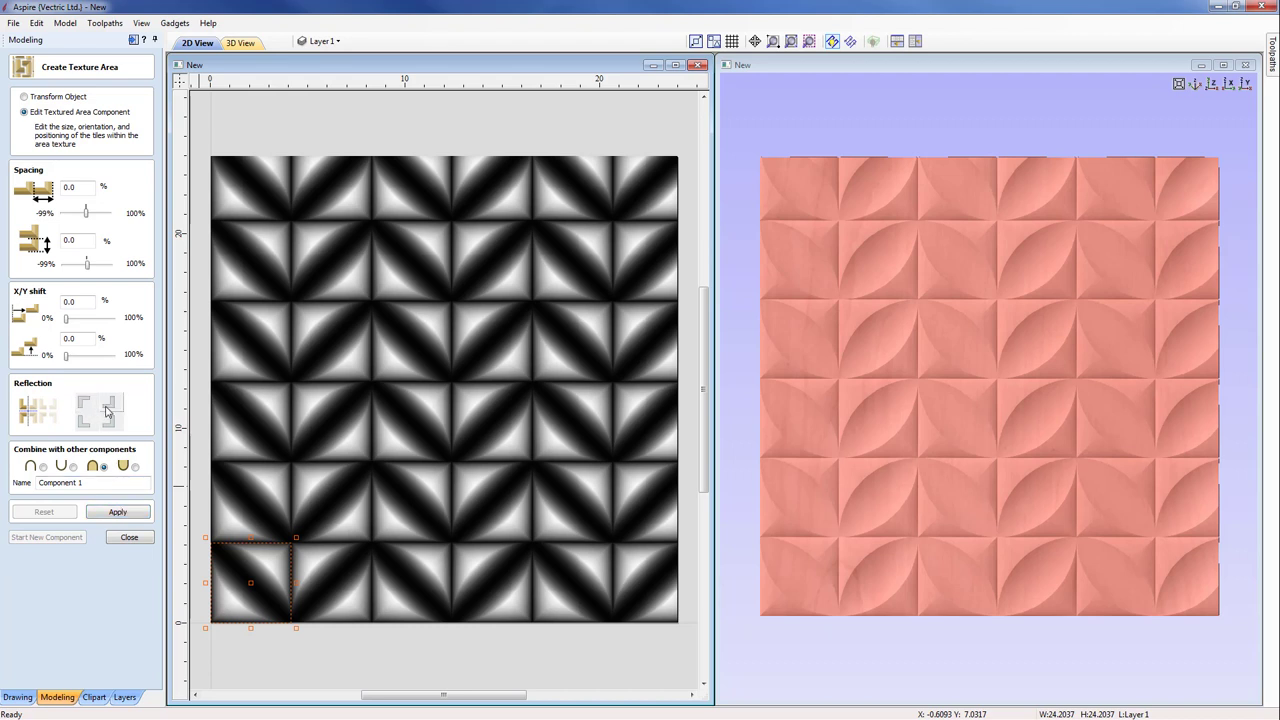
pyautogui.click(118, 514)
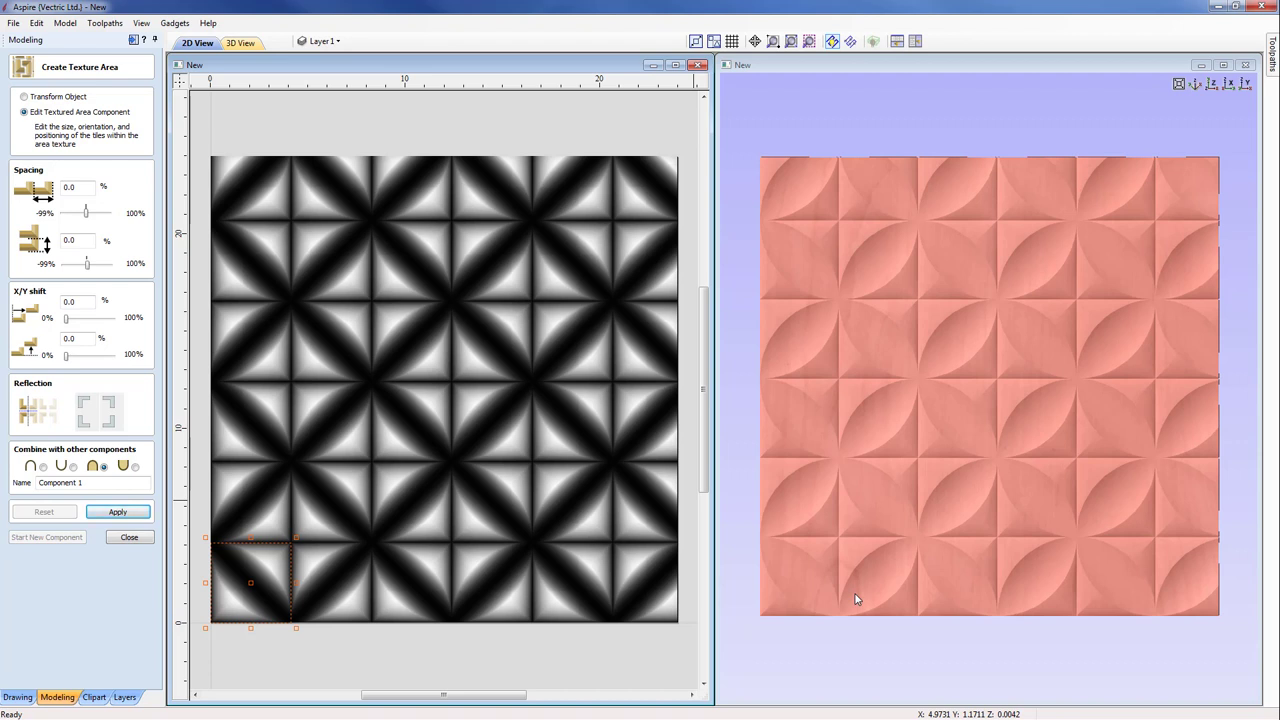
# Close the texture area tool and delete both the Component 1 texture and the hidden Domed_Pyramid_Scallop1 component
pyautogui.click(130, 539)
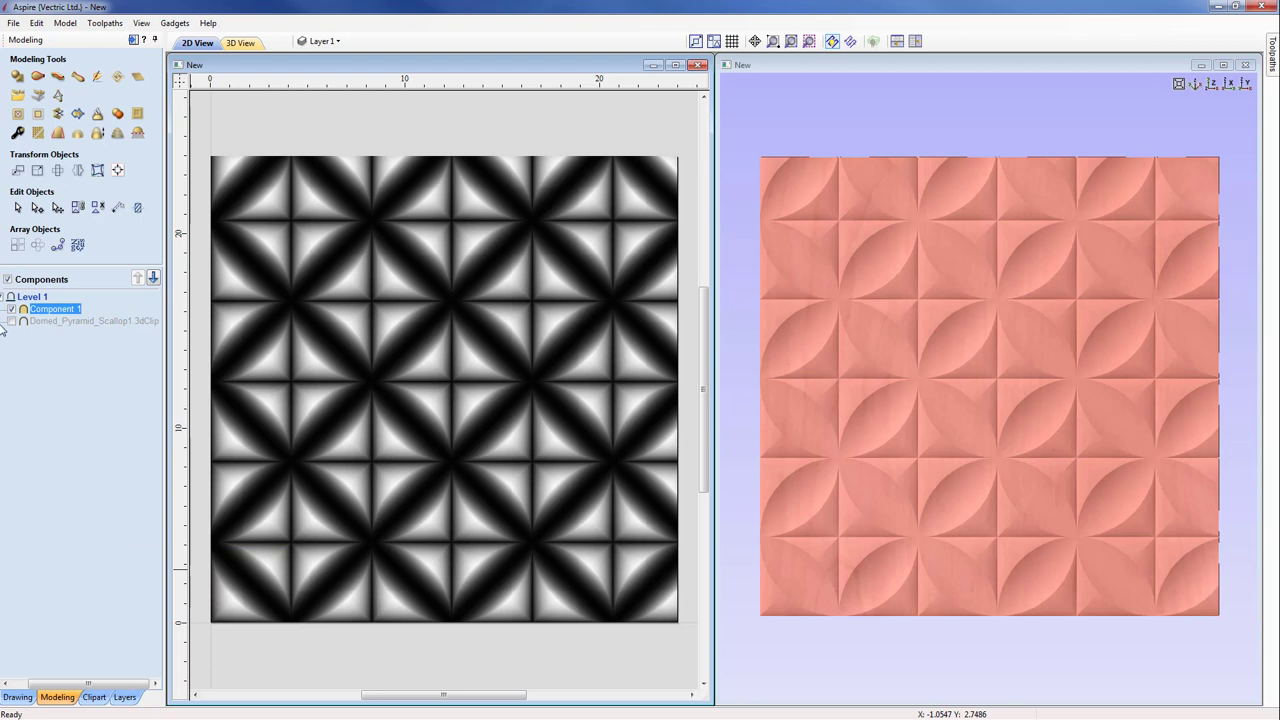
pyautogui.rightClick(86, 322)
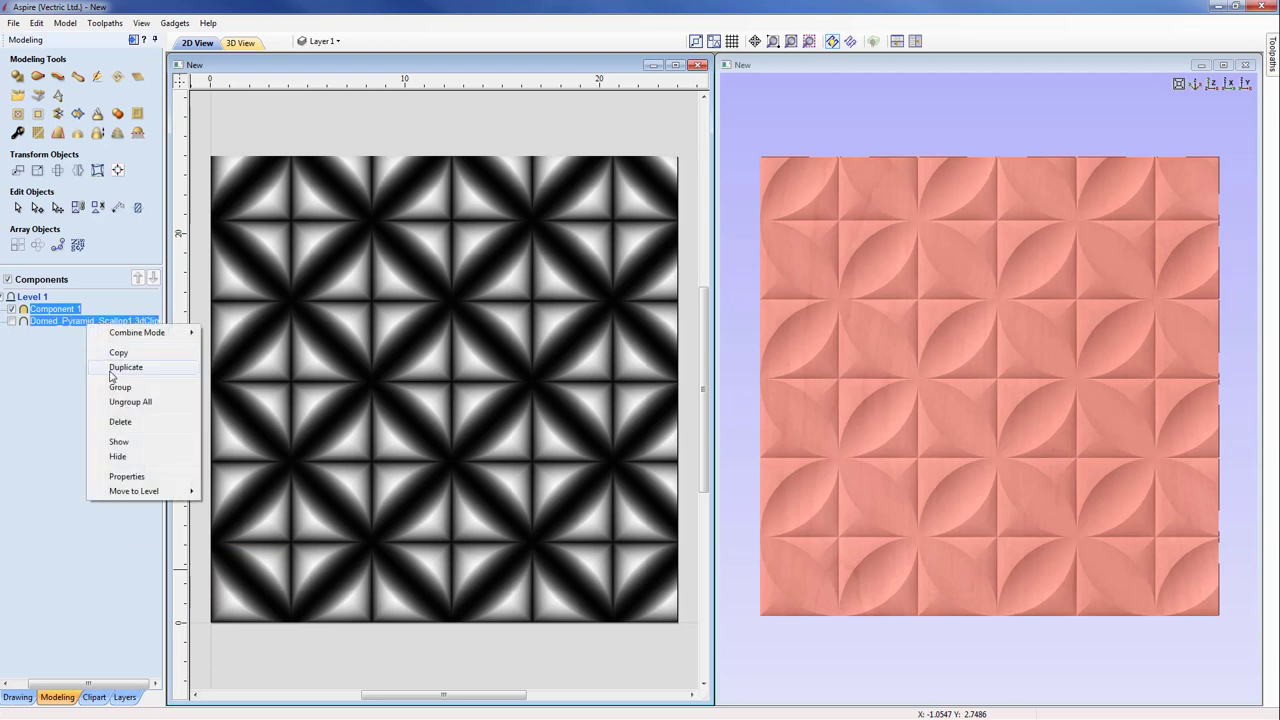
pyautogui.click(120, 422)
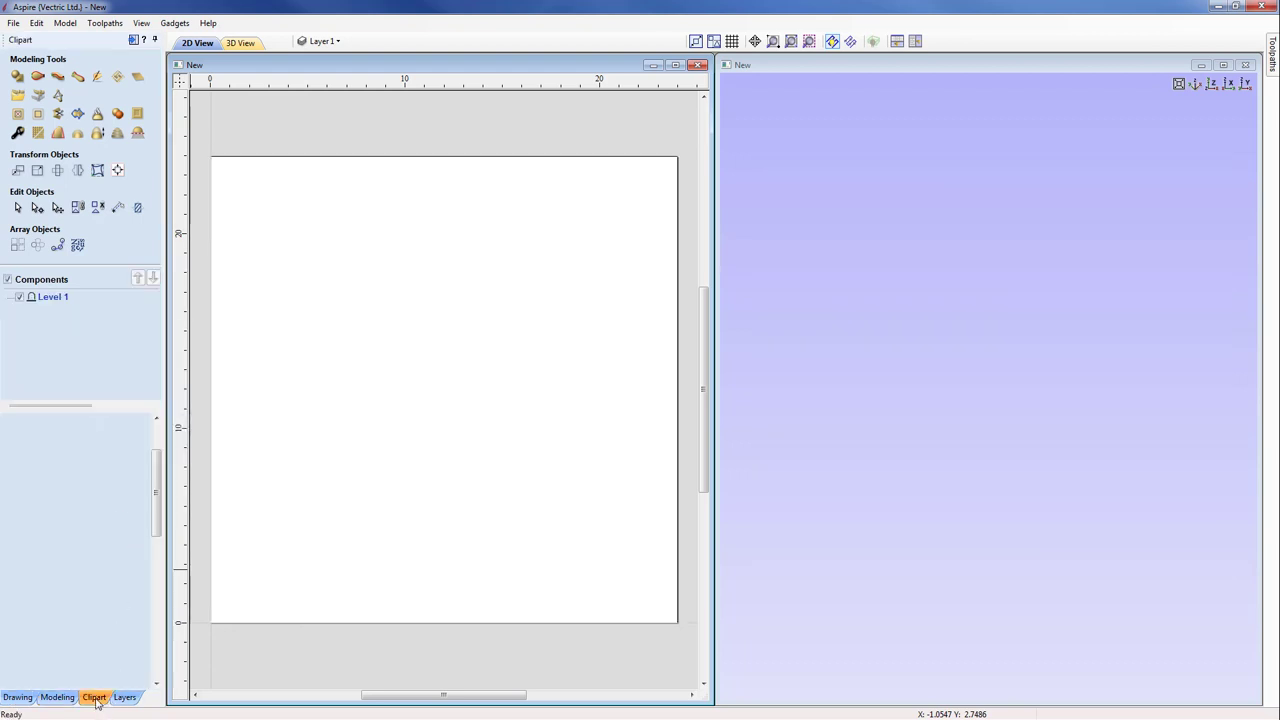
# Insert the Rough_Weave1 tile from the Texture Area Tiles folder and enlarge it proportionally to about 4.37 by 4.32
pyautogui.click(94, 697)
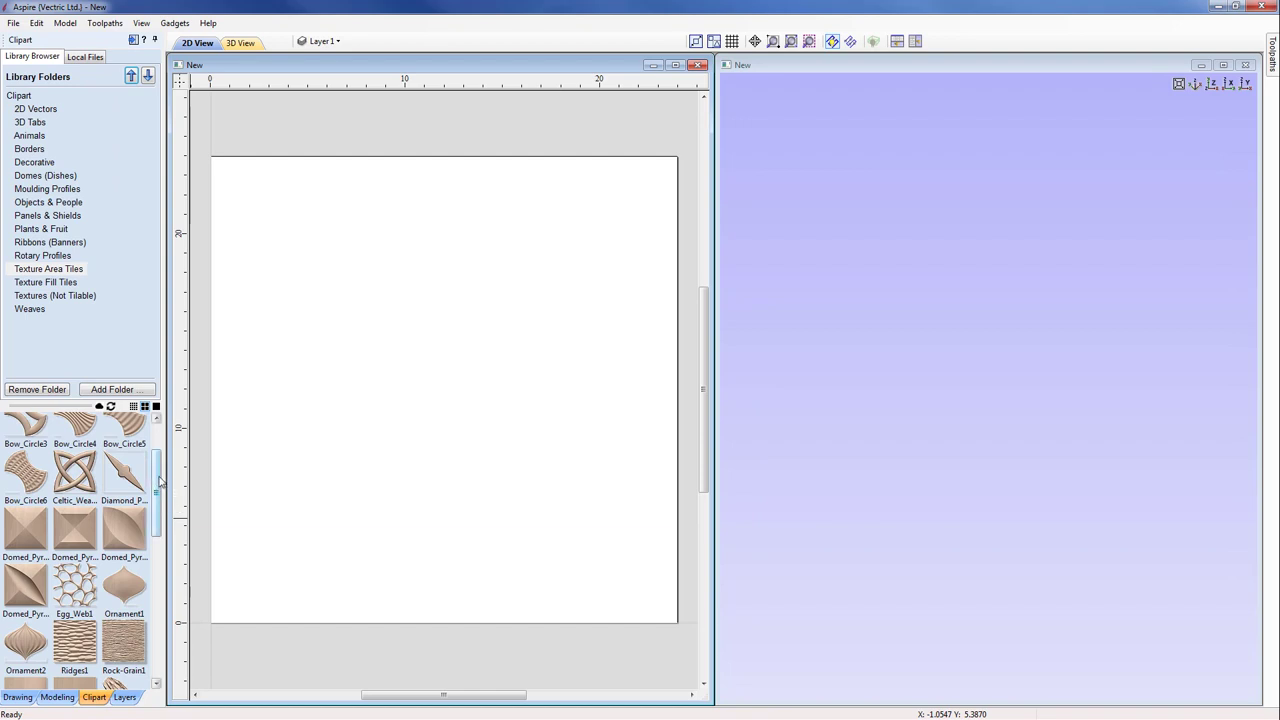
pyautogui.moveTo(160, 474); pyautogui.dragTo(171, 545)
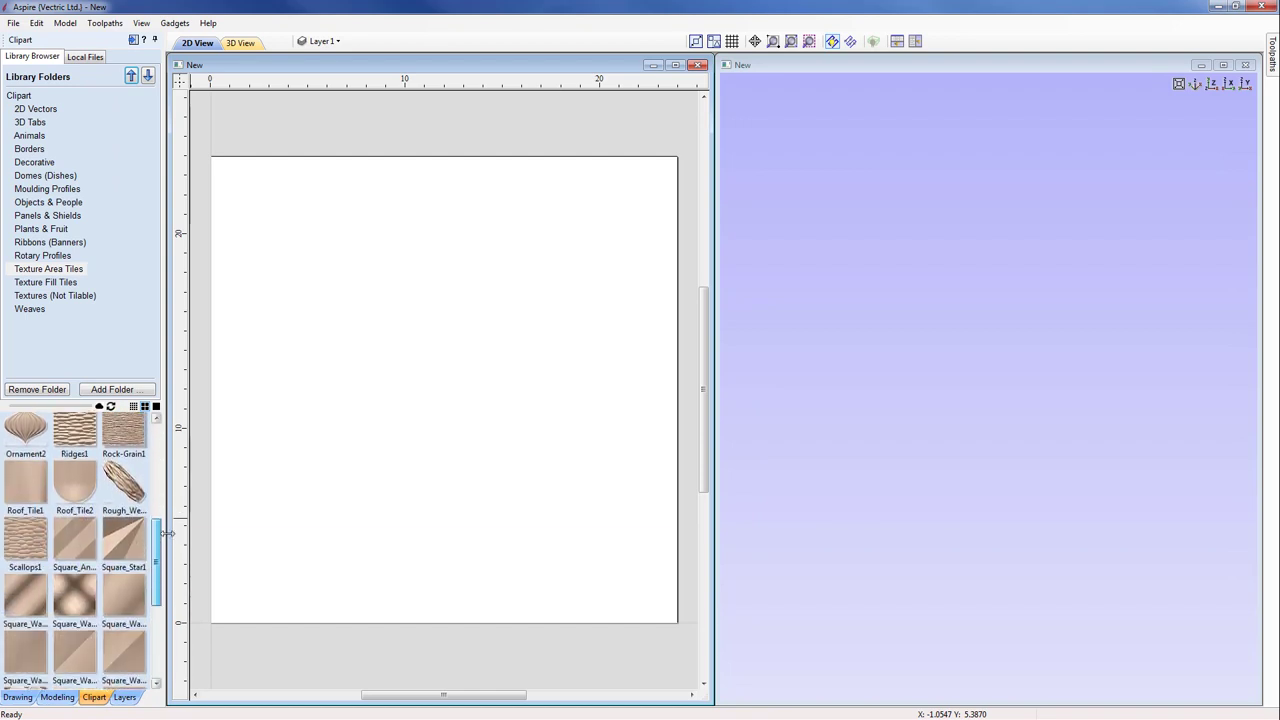
pyautogui.doubleClick(128, 487)
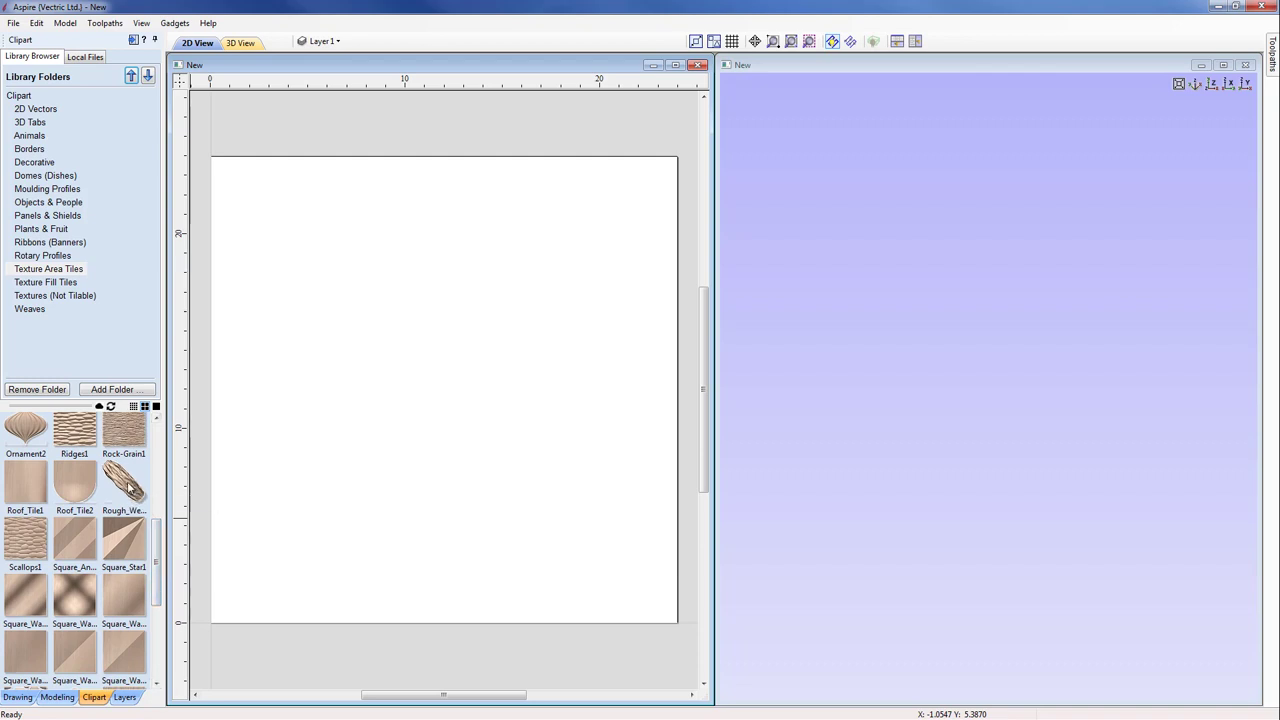
pyautogui.click(482, 431)
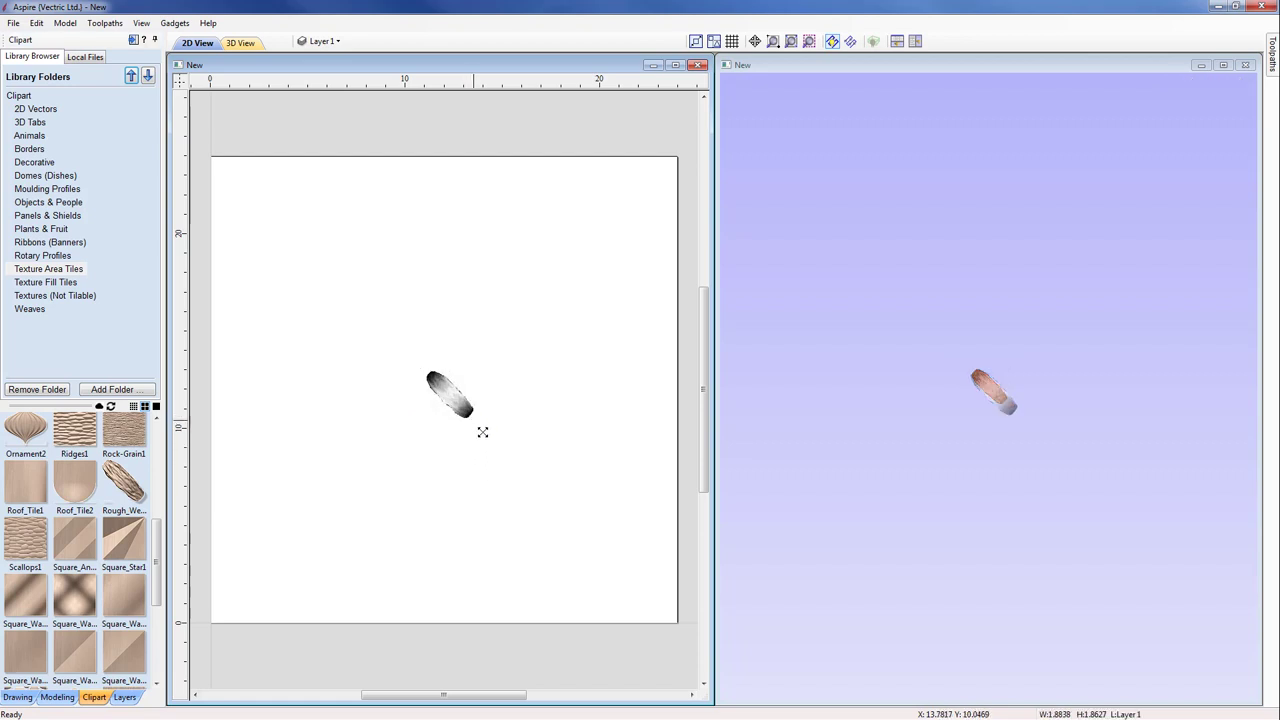
pyautogui.click(511, 480)
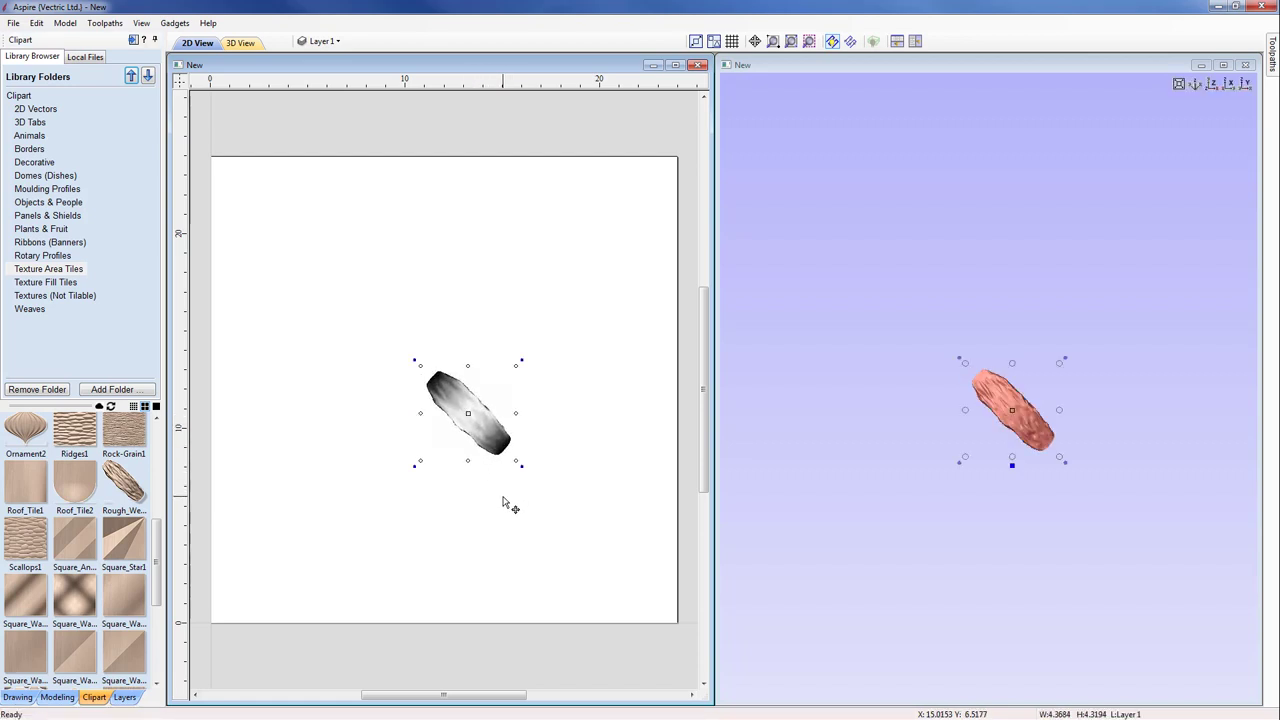
# Create a texture area from the rough weave tile across the whole job, with zero spacing and shift
pyautogui.click(57, 697)
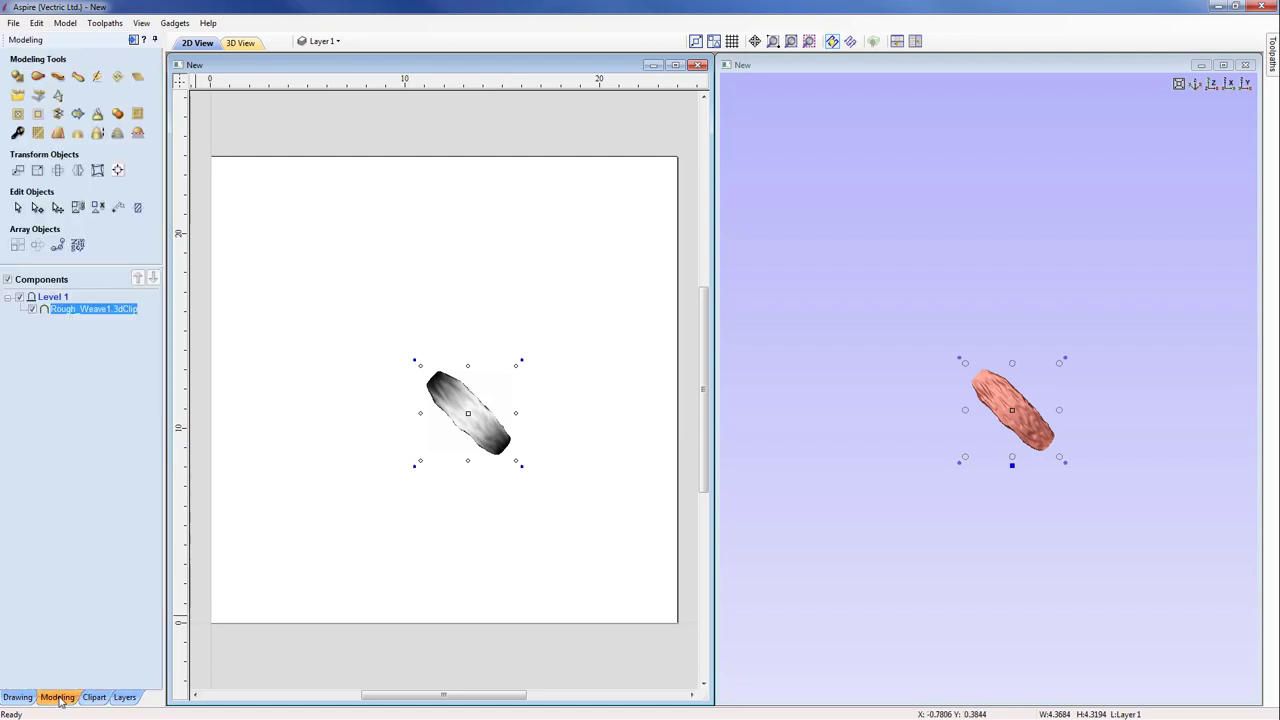
pyautogui.click(117, 77)
pyautogui.click(118, 512)
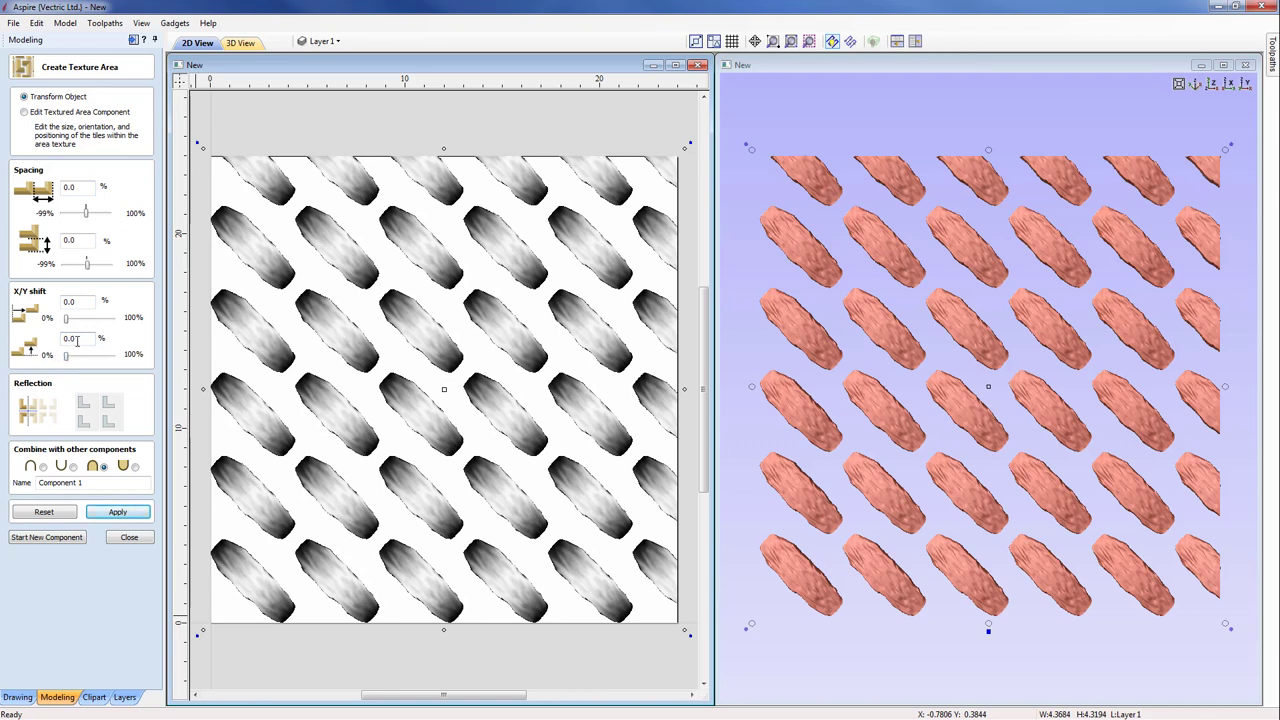
# Apply a horizontal spacing of -50%, a Y shift of 50% and reflection in both directions to the rough weave texture
pyautogui.doubleClick(80, 186)
pyautogui.write('-50')
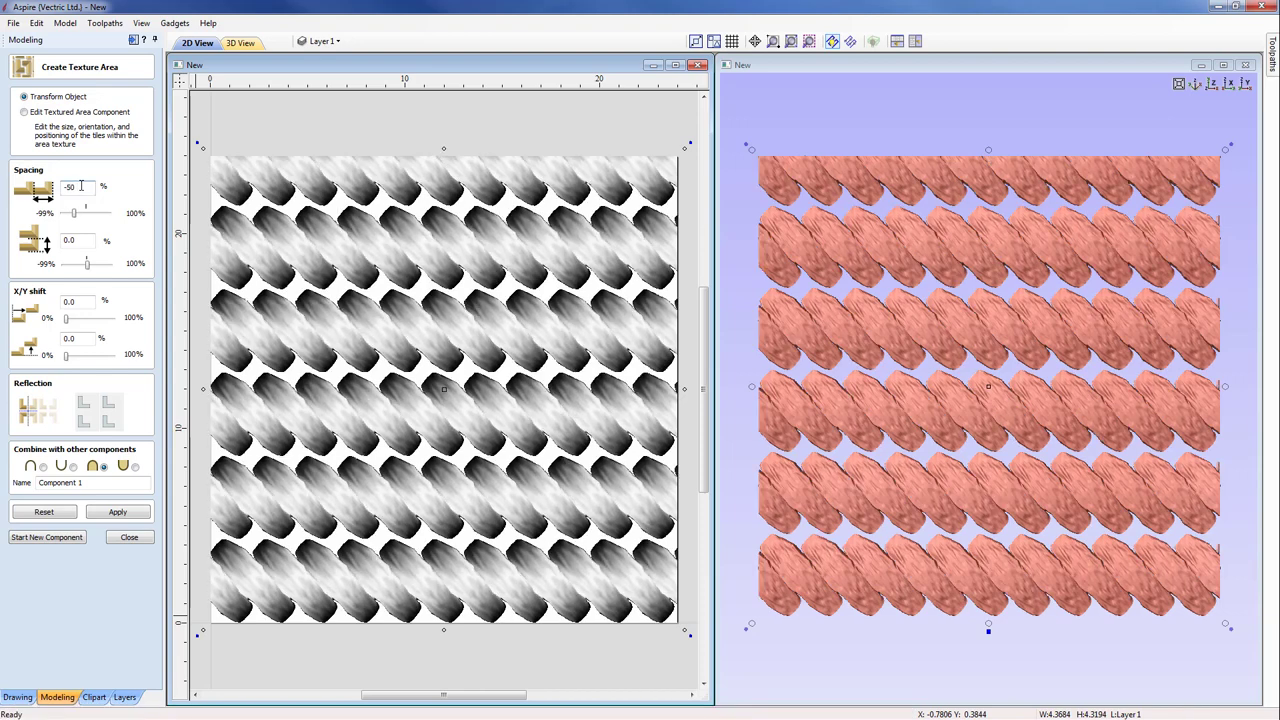
pyautogui.doubleClick(83, 338)
pyautogui.write('50')
pyautogui.click(117, 513)
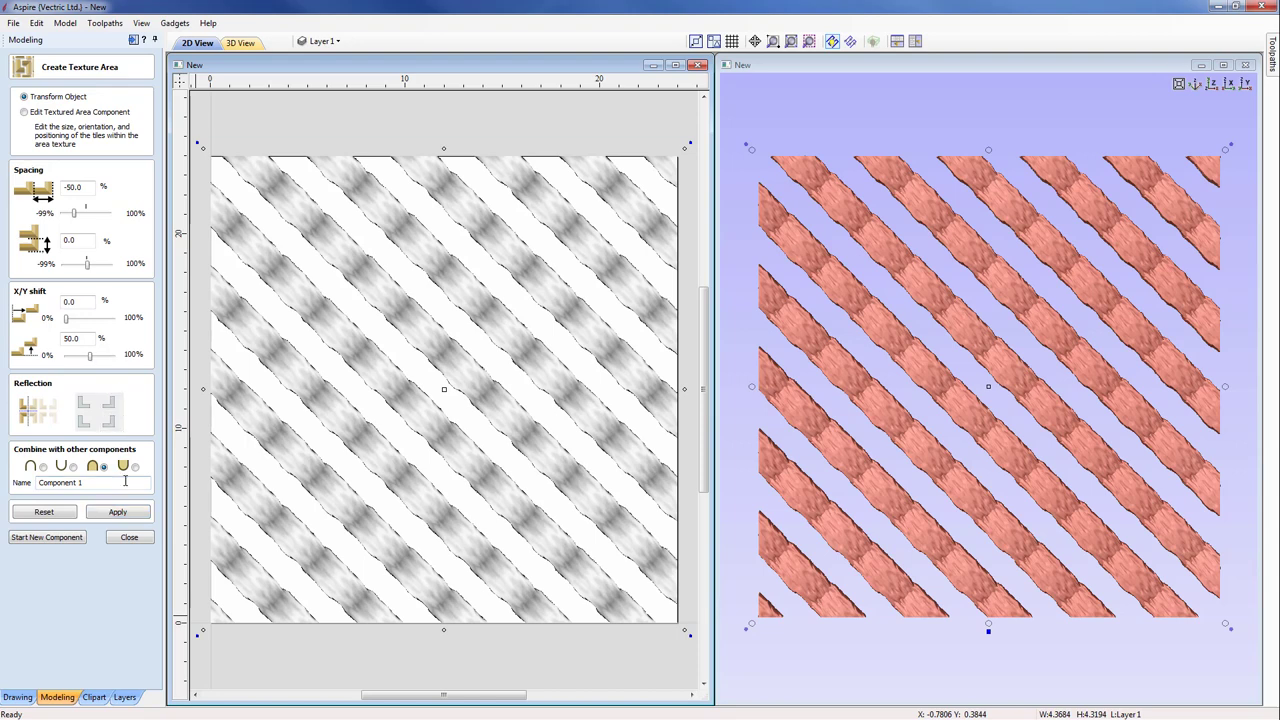
# Apply the pending rough weave texture settings, and delete both Component 1 and the hidden Rough_Weave1 component
pyautogui.click(125, 513)
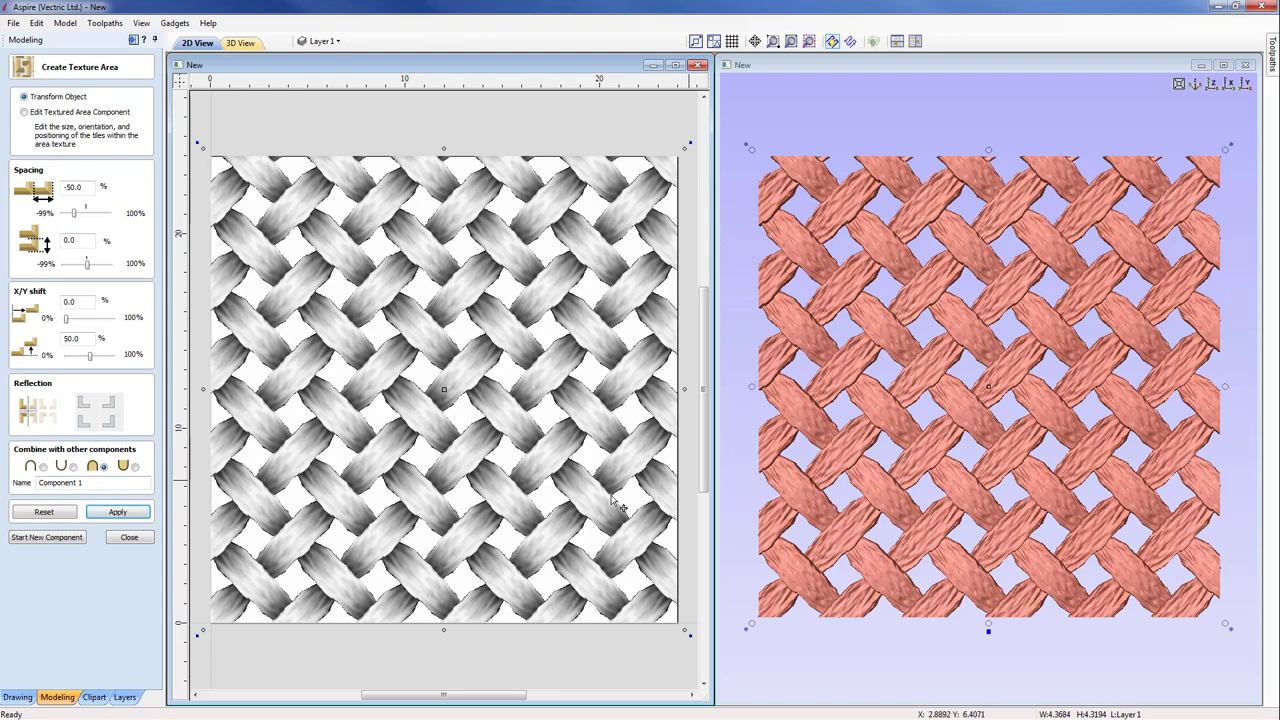
pyautogui.click(130, 538)
pyautogui.keyDown('shift'); pyautogui.click(47, 323); pyautogui.keyUp('shift')
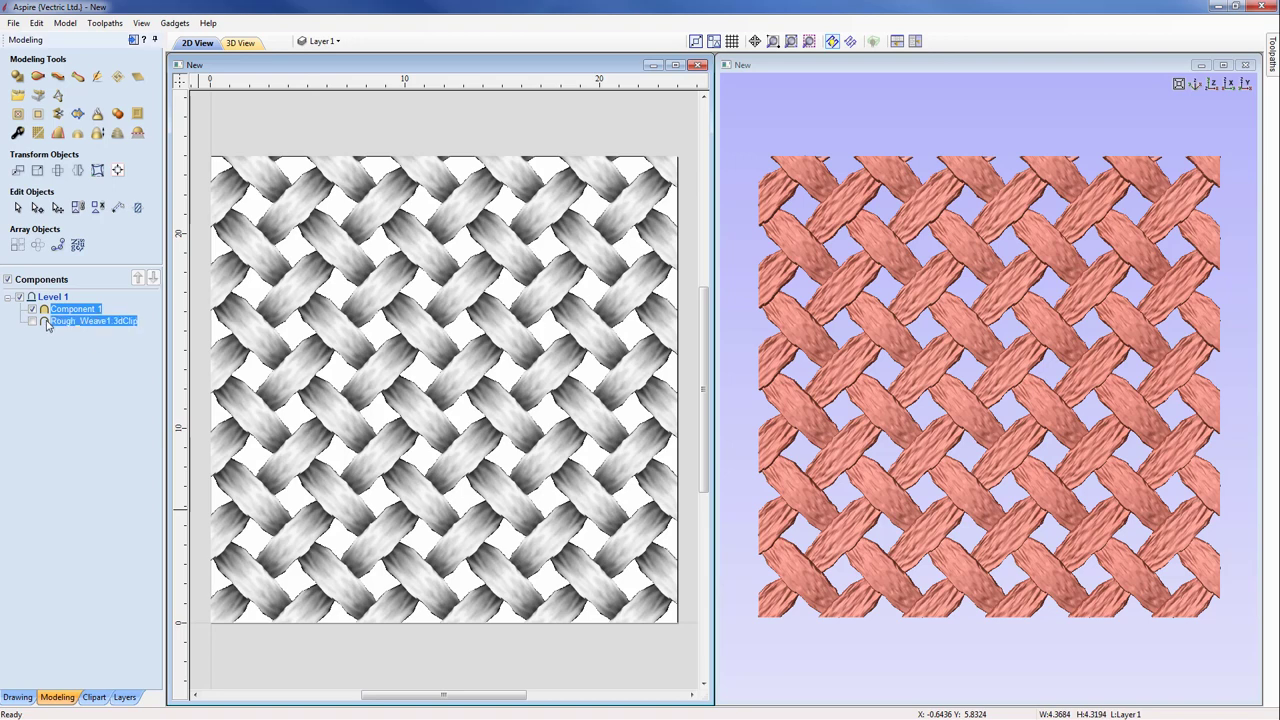
pyautogui.rightClick(47, 323)
pyautogui.click(93, 422)
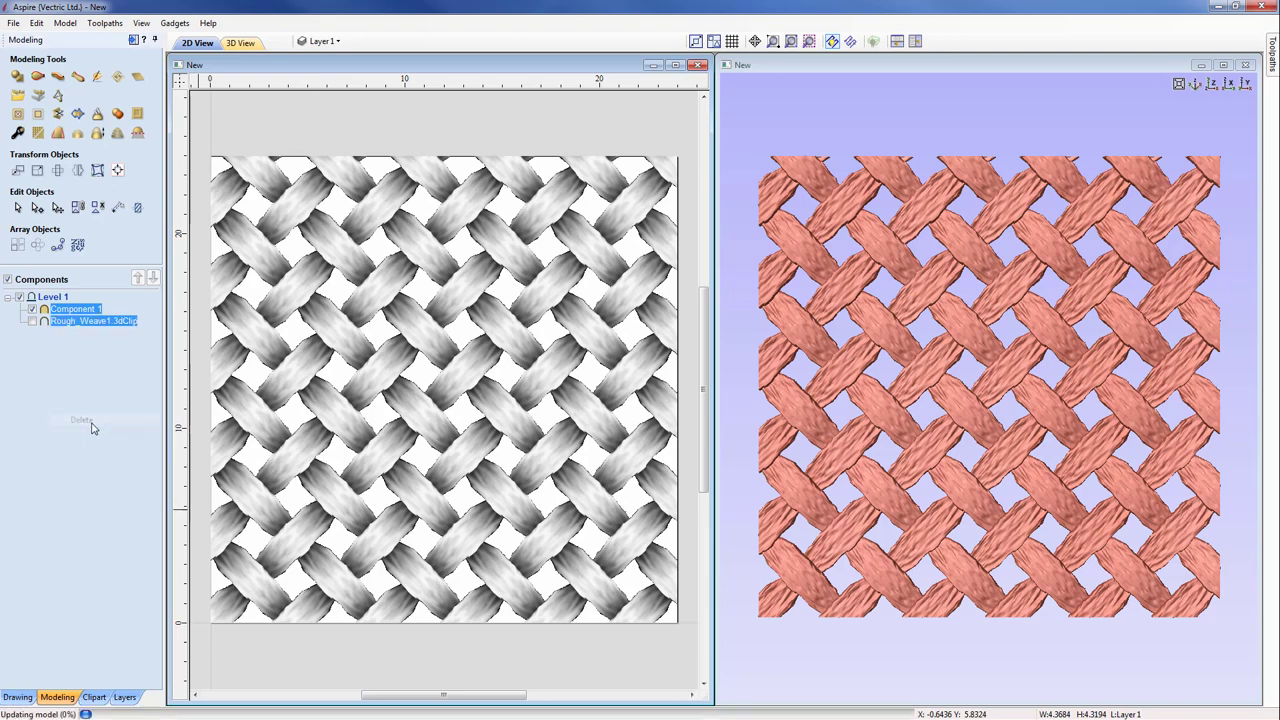
# Insert the Diamond_Plate1 tile from the Texture Area Tiles folder and create a texture area from it with zero spacing and shift
pyautogui.click(94, 697)
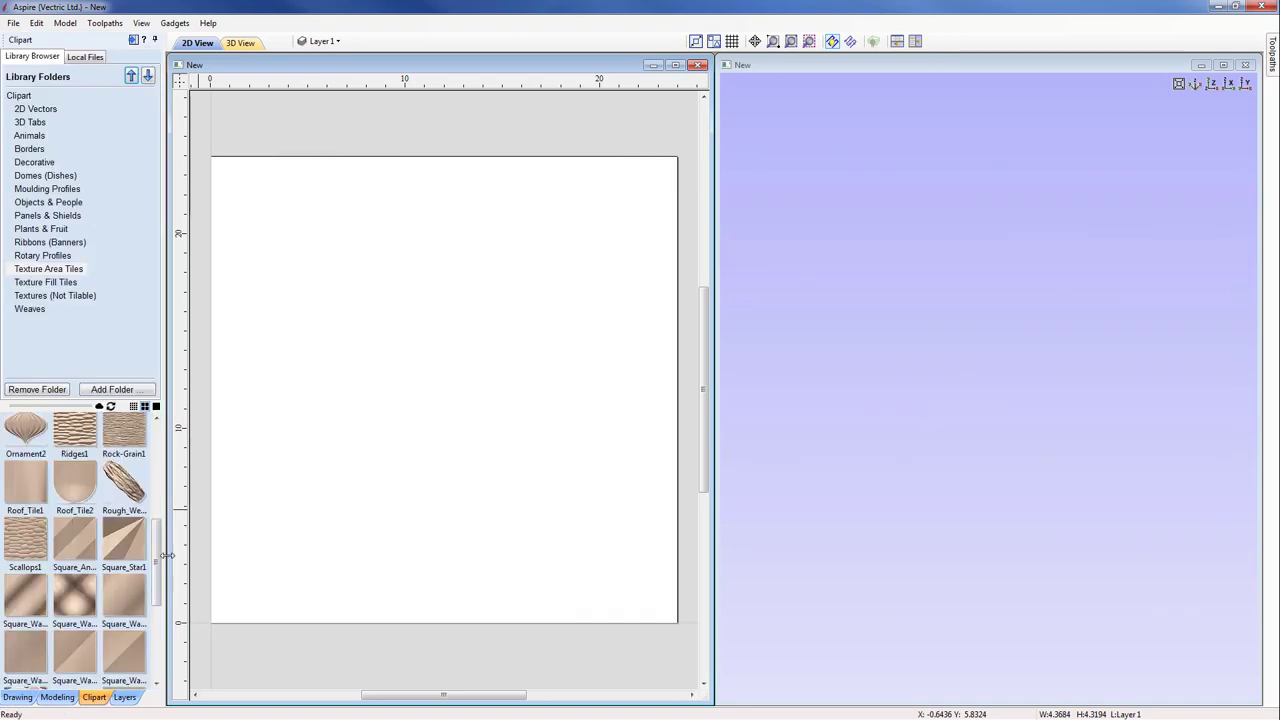
pyautogui.moveTo(157, 566); pyautogui.dragTo(157, 491)
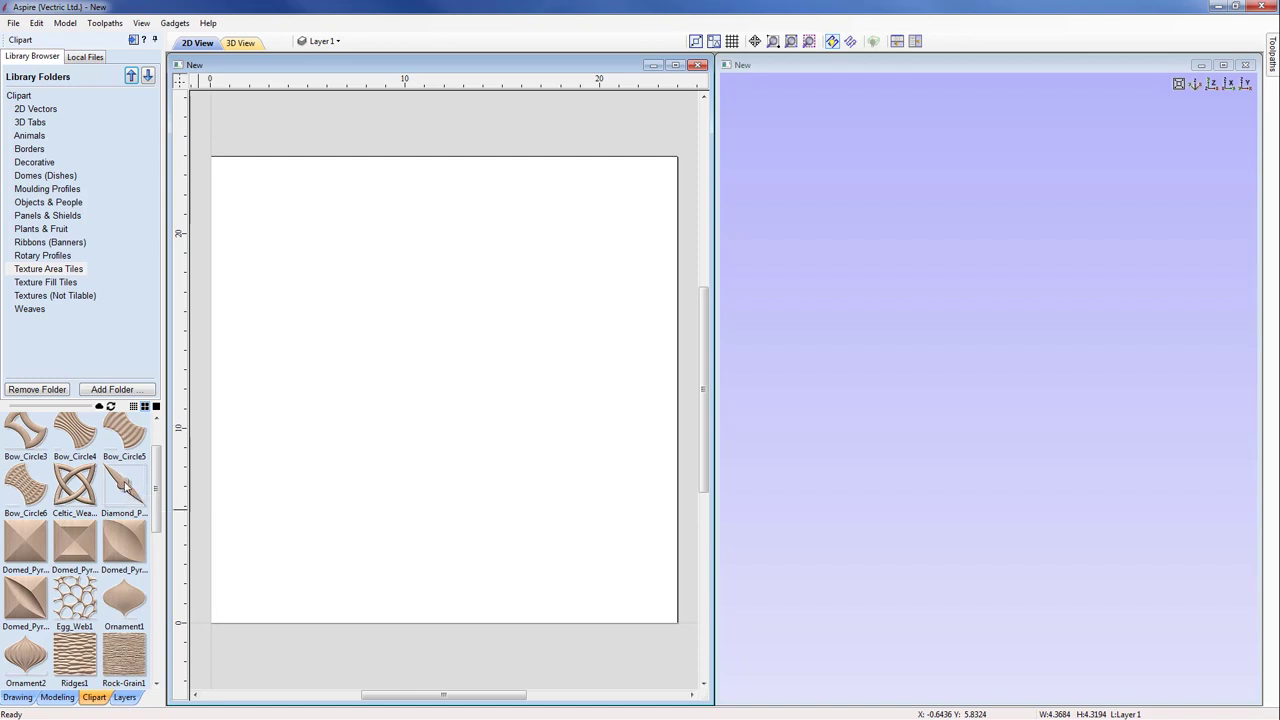
pyautogui.moveTo(124, 485); pyautogui.dragTo(401, 480)
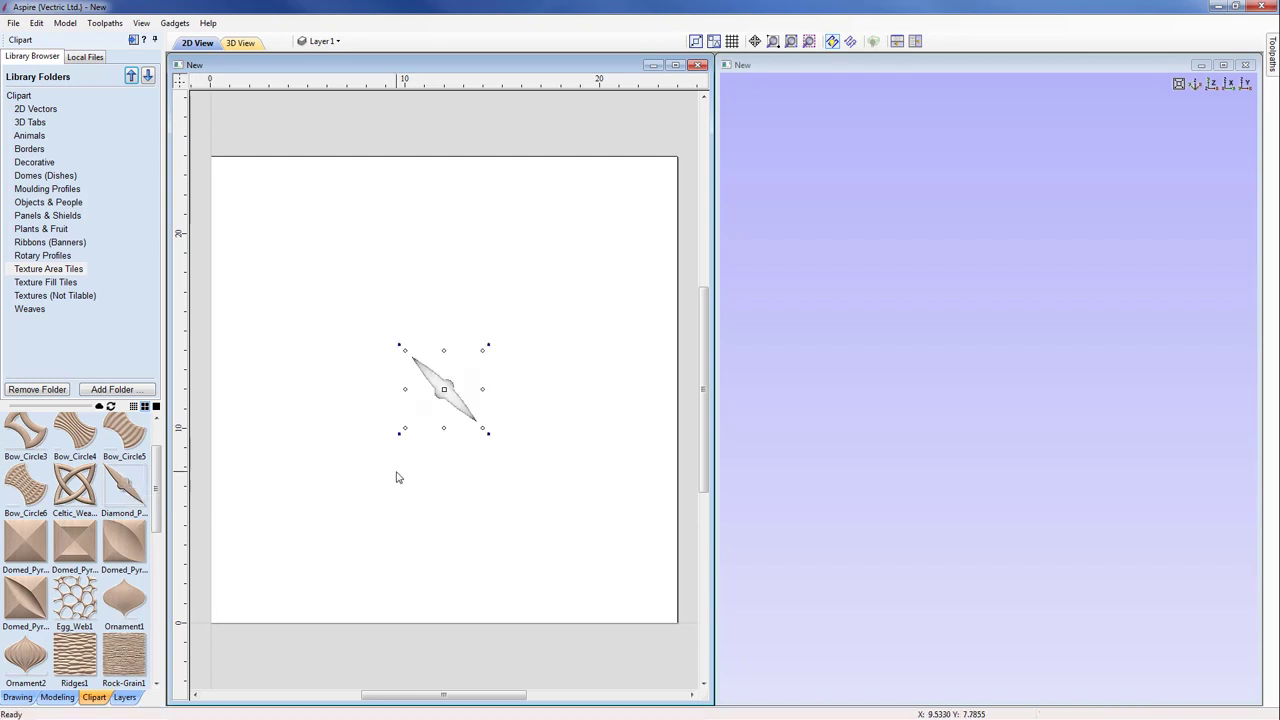
pyautogui.click(57, 697)
pyautogui.click(117, 78)
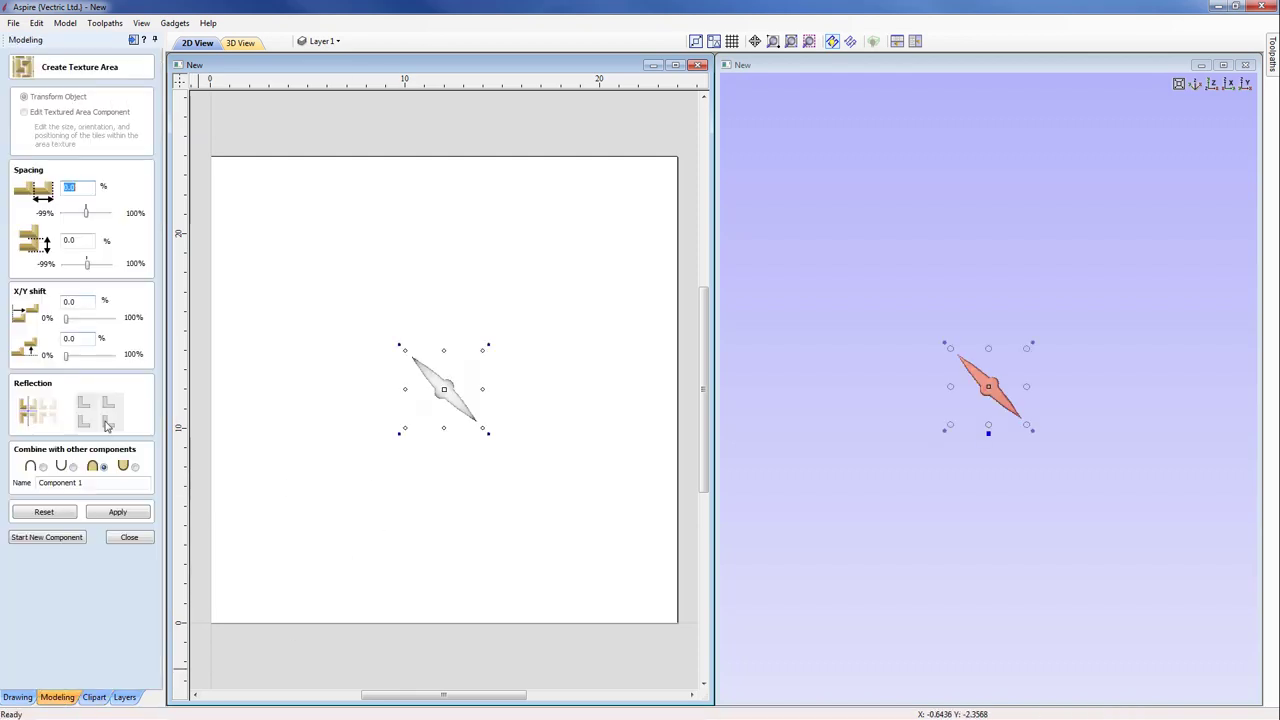
pyautogui.click(146, 511)
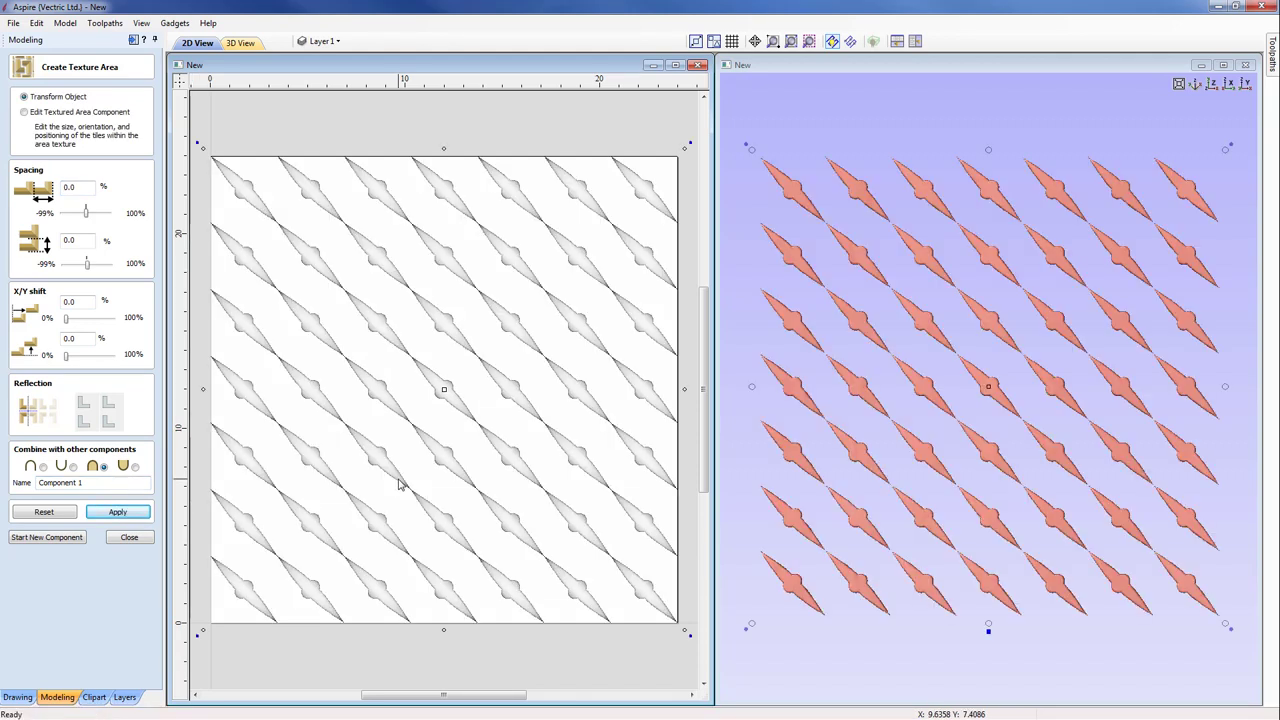
# Apply a horizontal spacing of -50%, a Y shift of 50% and tile reflection to the diamond plate texture
pyautogui.doubleClick(77, 187)
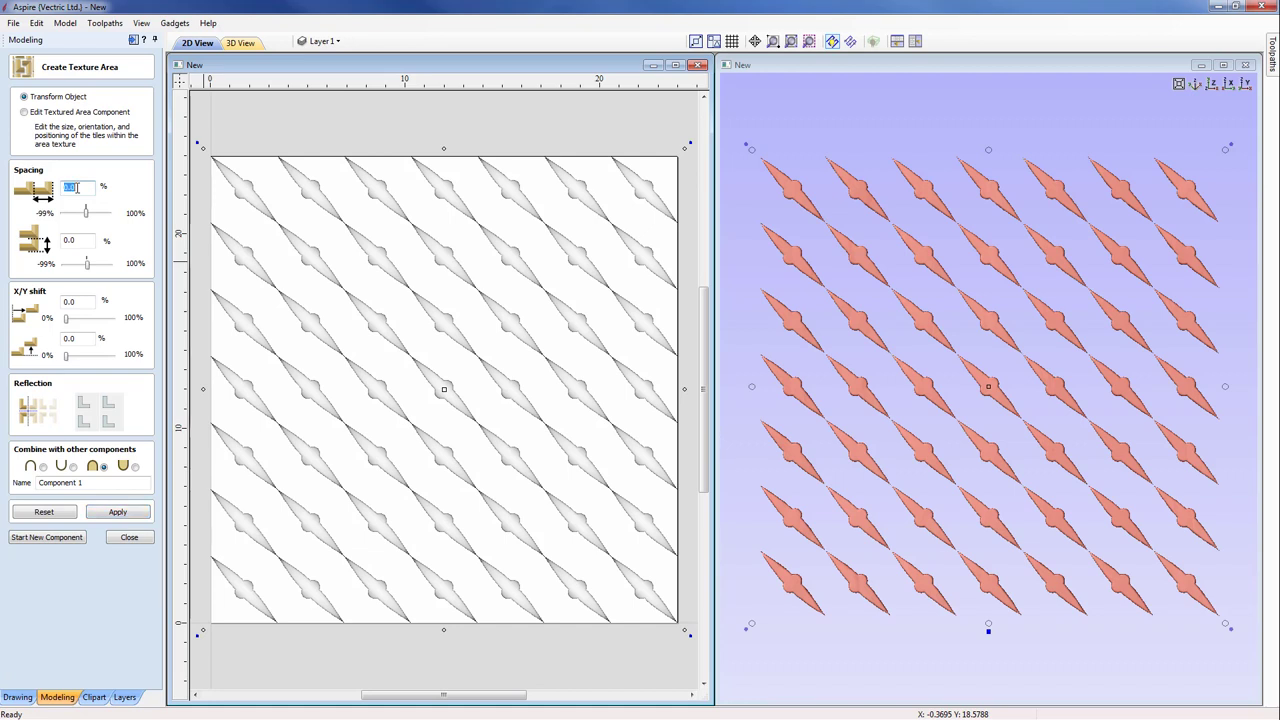
pyautogui.write('-50')
pyautogui.doubleClick(83, 338)
pyautogui.write('50')
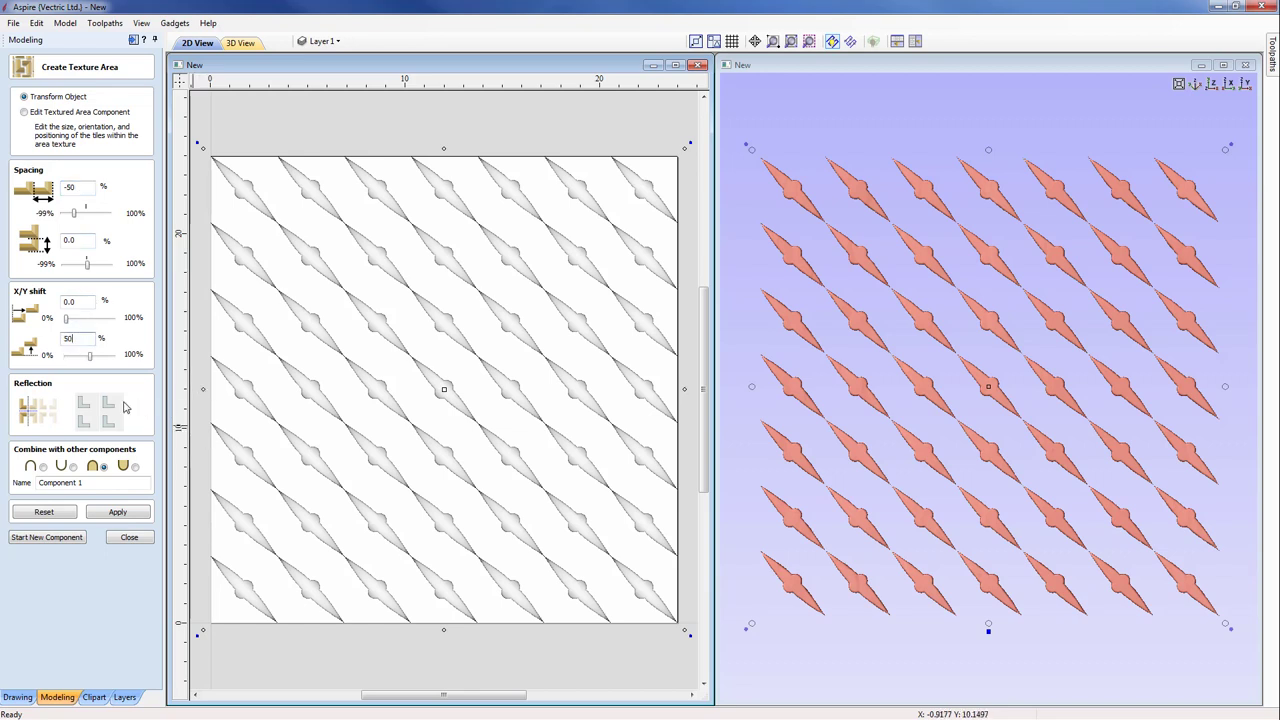
pyautogui.click(122, 515)
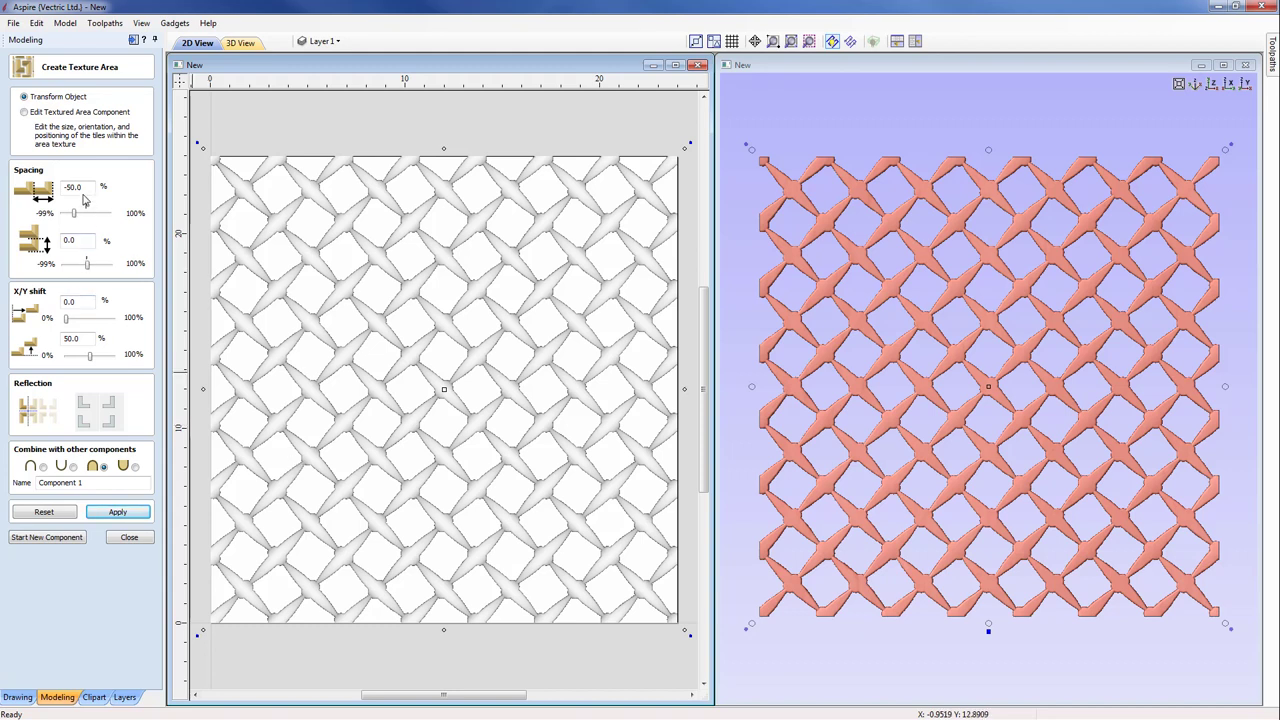
# Apply a horizontal spacing of -33.3% and a vertical spacing of 33.3% to the diamond plate texture
pyautogui.doubleClick(81, 187)
pyautogui.write('-33.3')
pyautogui.doubleClick(71, 240)
pyautogui.write('33')
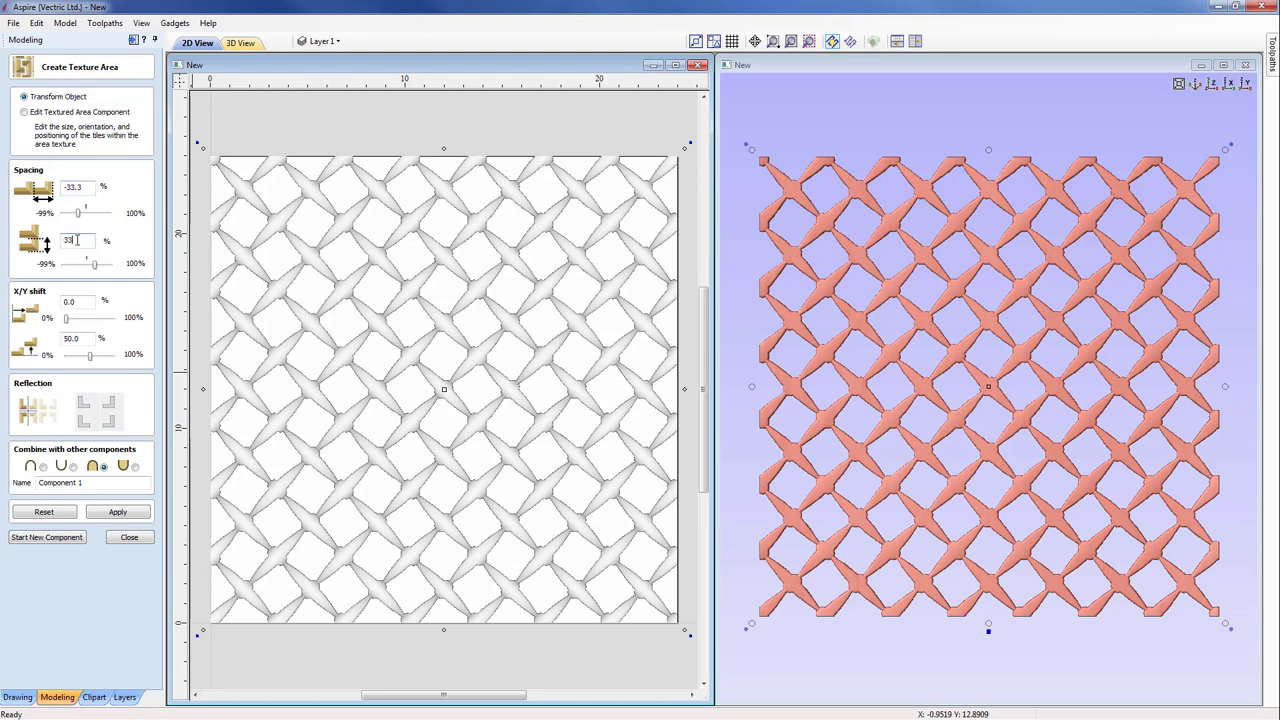
pyautogui.write('.3')
pyautogui.click(118, 513)
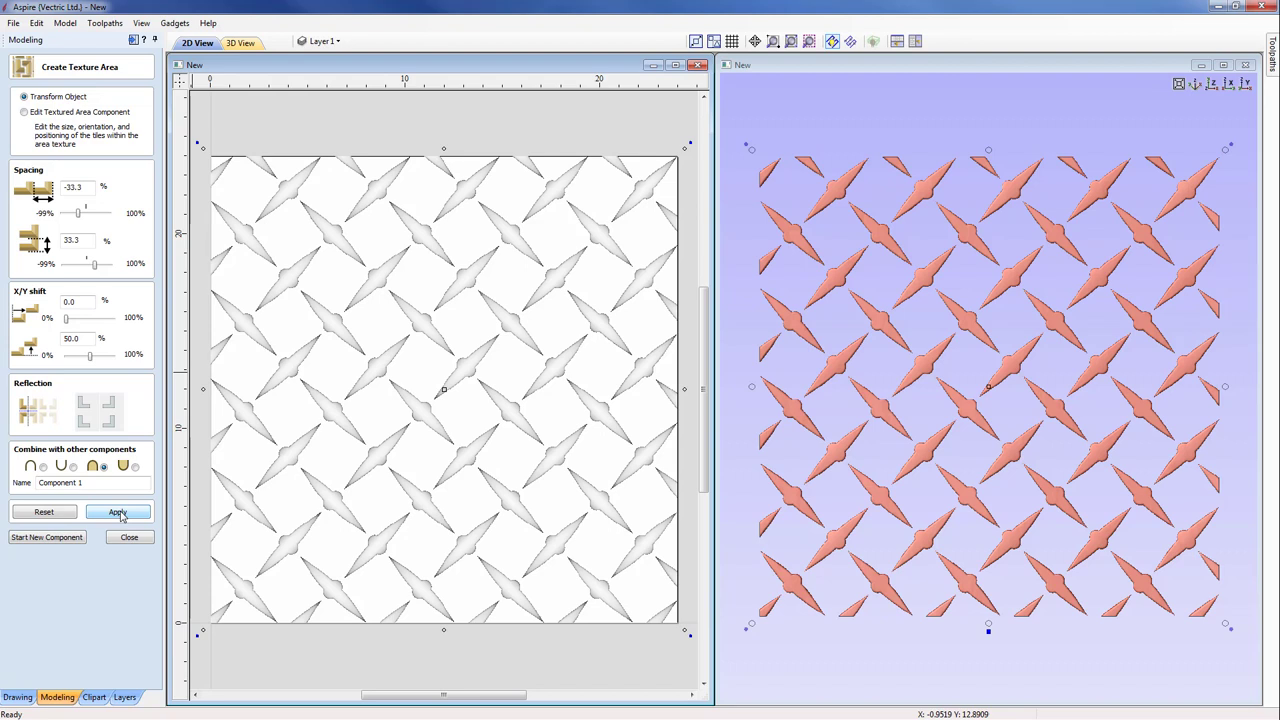
# Close the texture area tool and delete both Component 1 and the hidden Diamond_Plate1 component
pyautogui.click(133, 539)
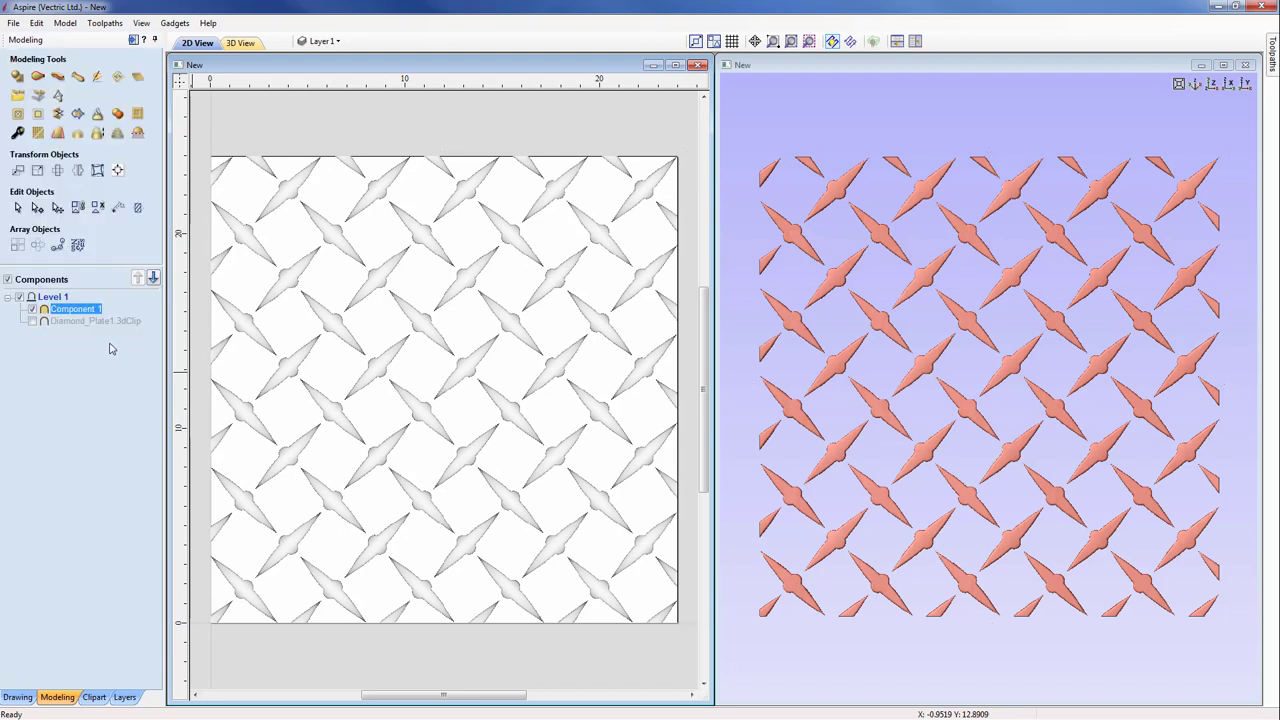
pyautogui.keyDown('ctrl'); pyautogui.click(60, 322); pyautogui.keyUp('ctrl')
pyautogui.rightClick(55, 322)
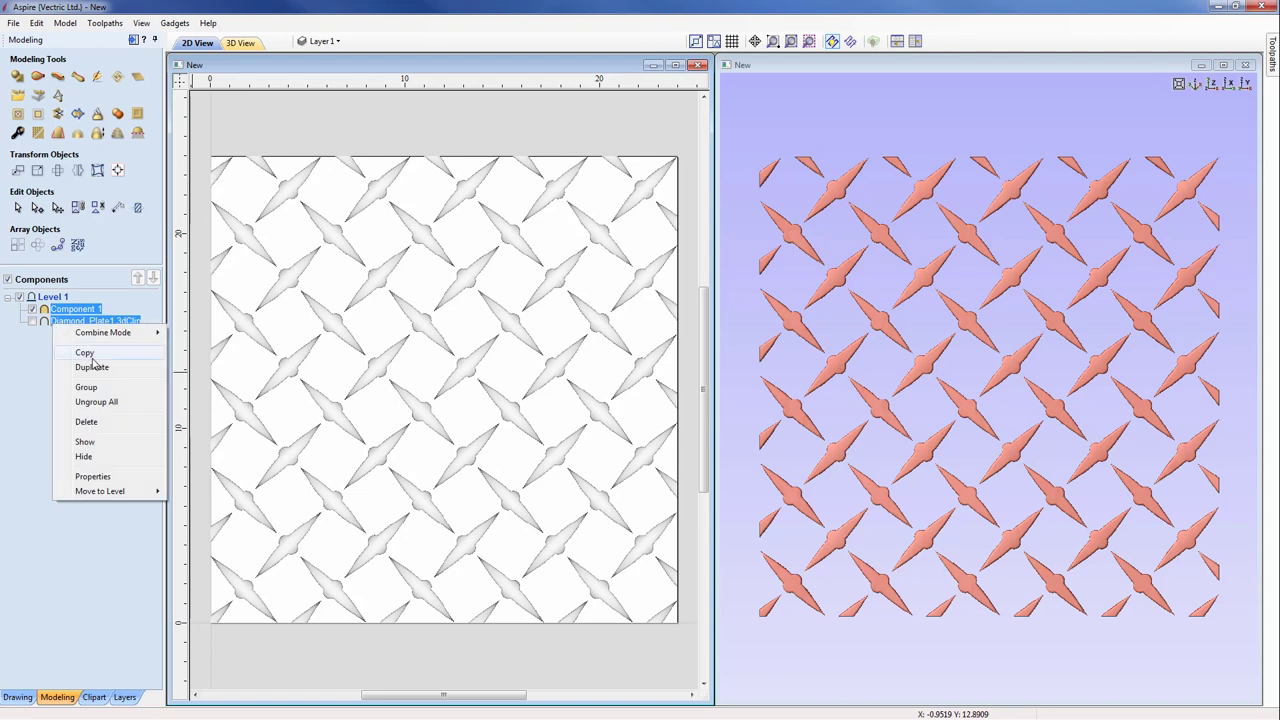
pyautogui.click(88, 422)
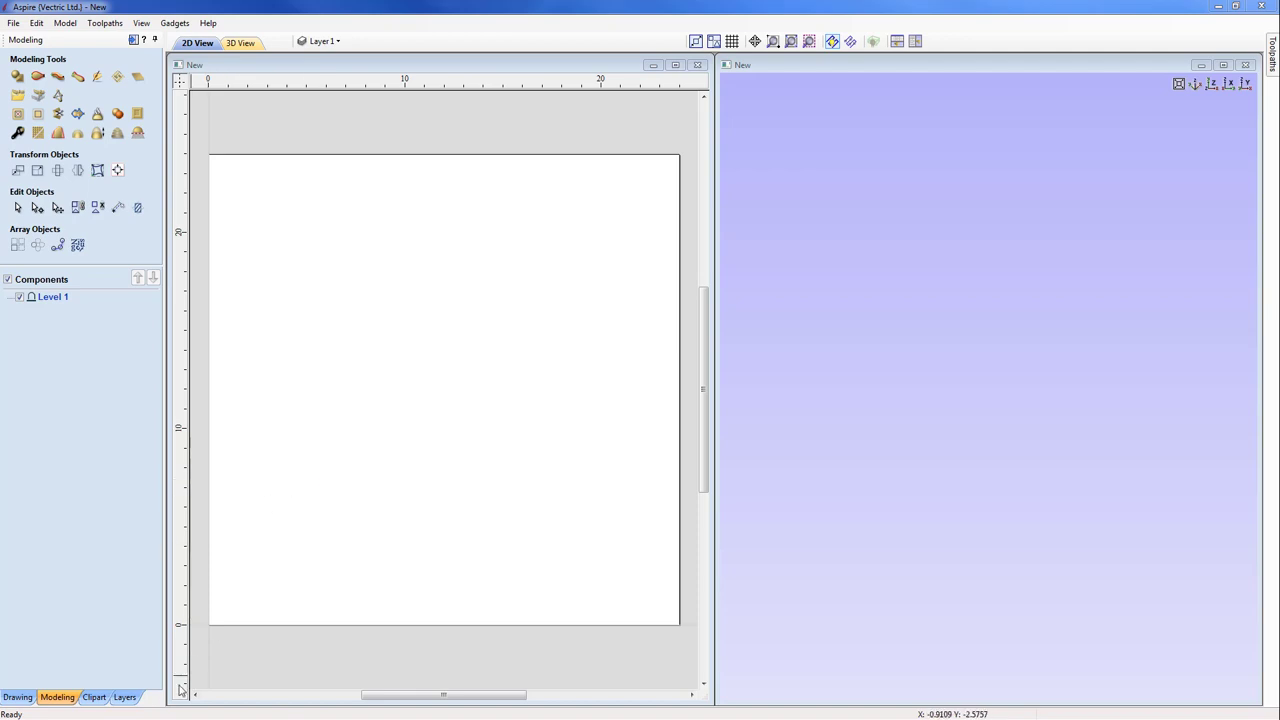
# Insert the Ridges1 tile from the Texture Area Tiles folder and enlarge it proportionally to about 9.86 by 9.86
pyautogui.click(95, 697)
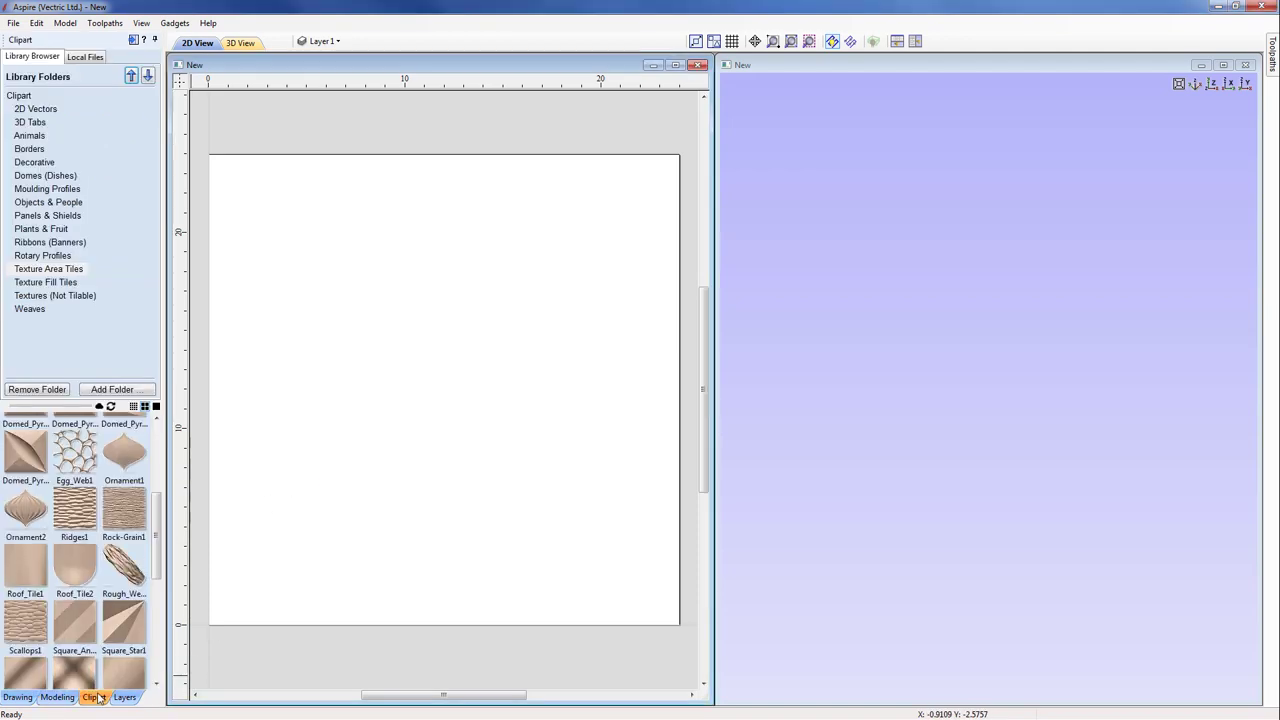
pyautogui.doubleClick(75, 508)
pyautogui.moveTo(378, 455); pyautogui.dragTo(304, 528)
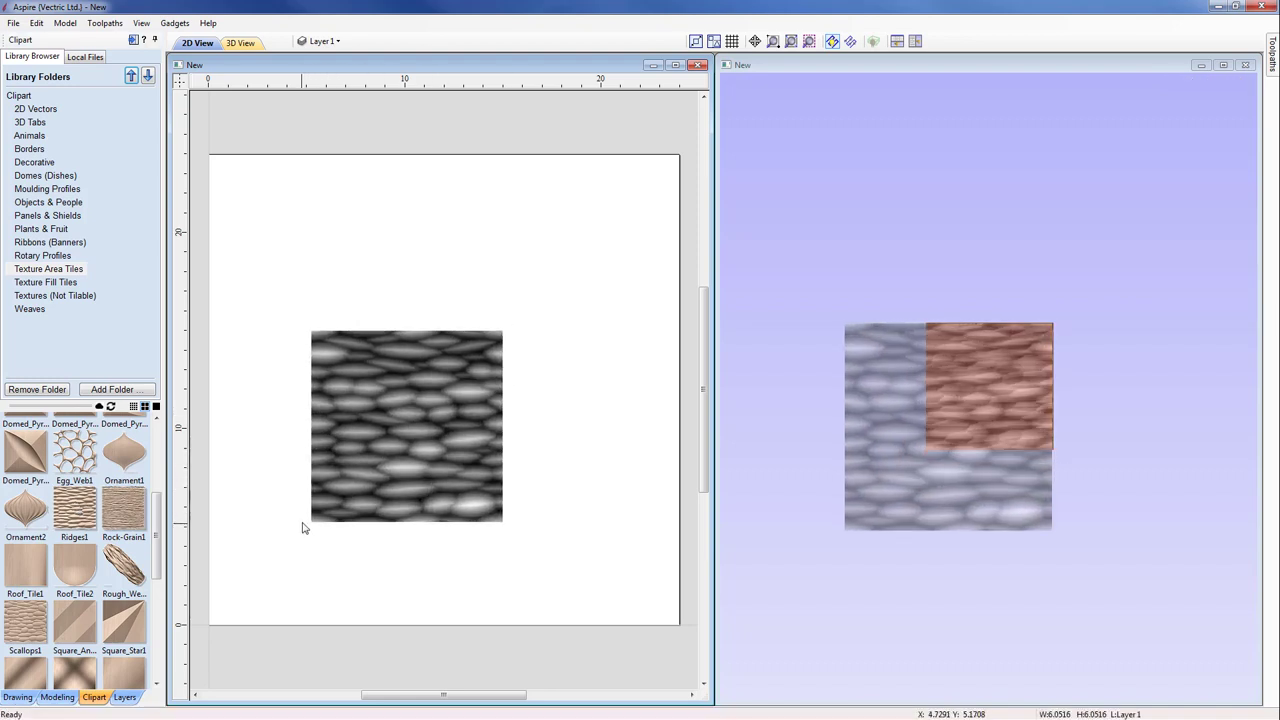
# Create a texture area from the Ridges1 tile across the whole job, with zero spacing and shift
pyautogui.click(57, 697)
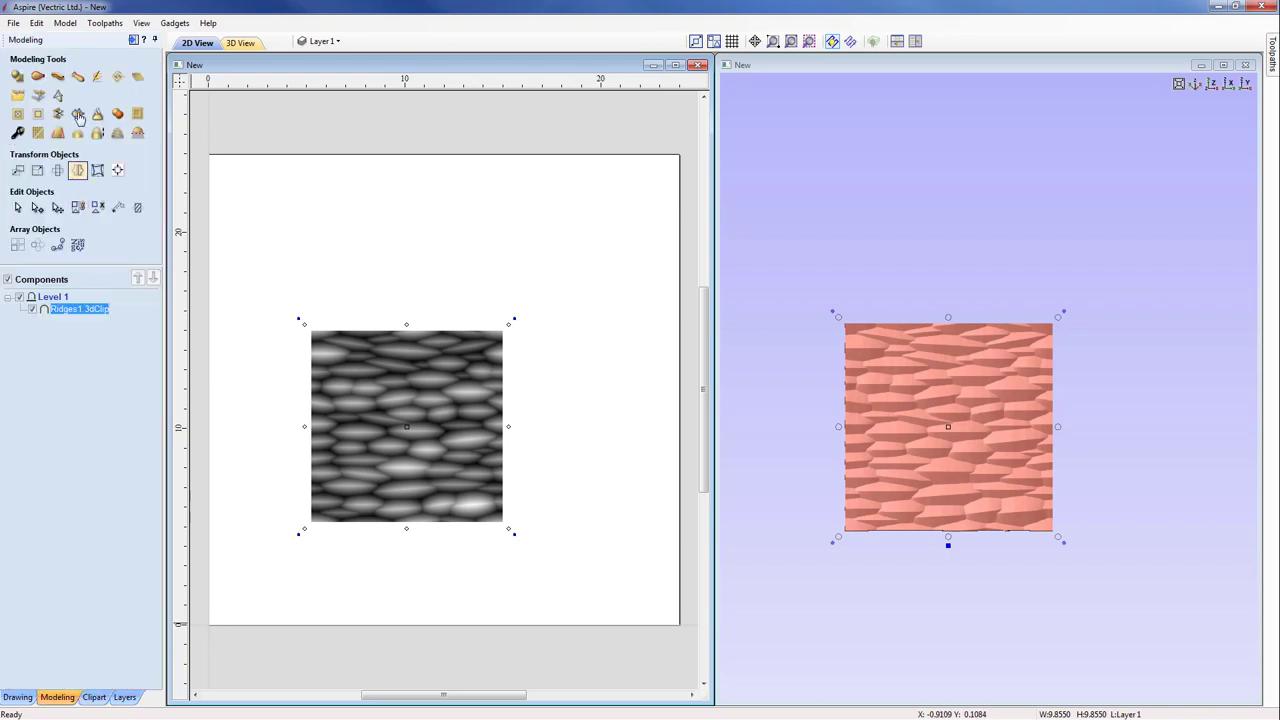
pyautogui.click(117, 76)
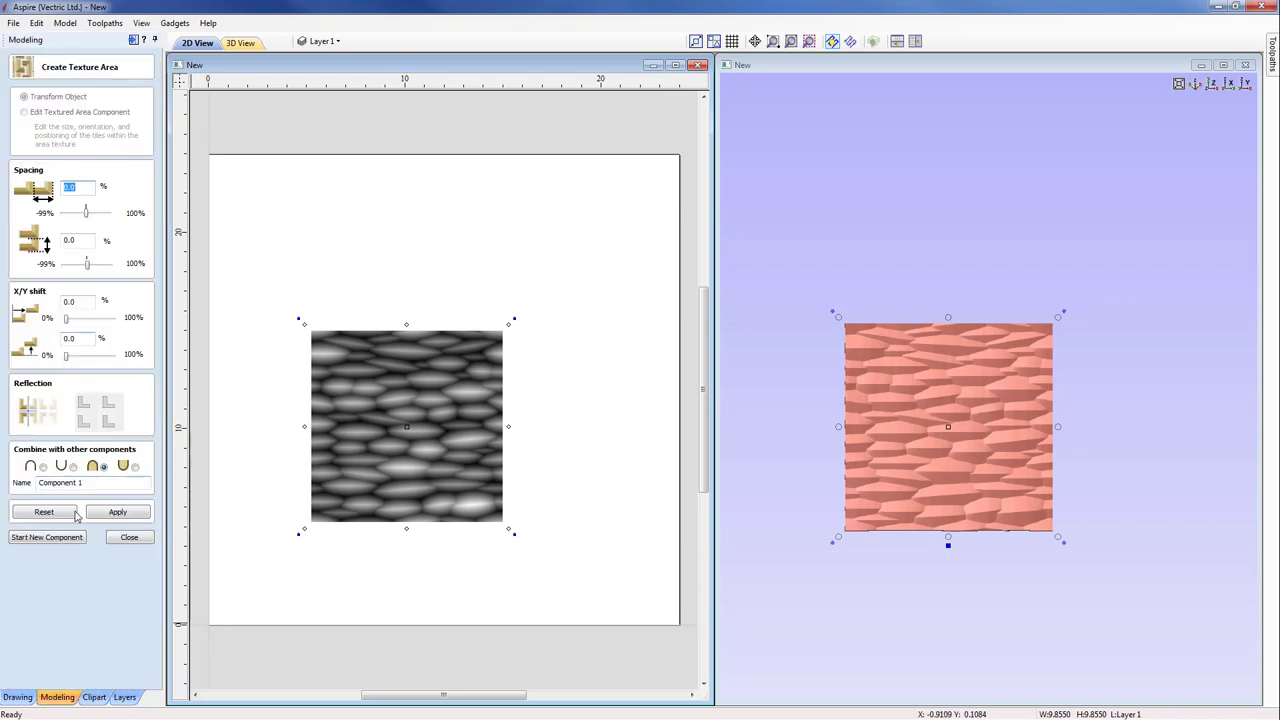
pyautogui.click(118, 514)
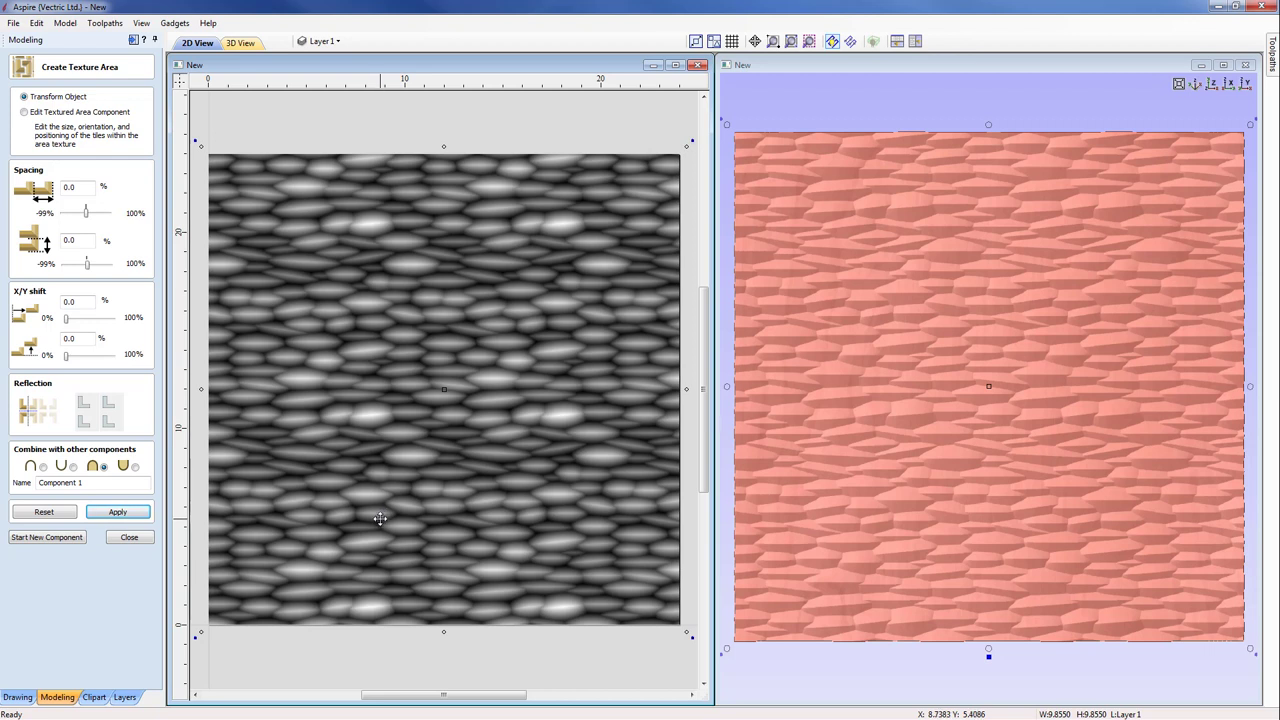
# Close the texture area tool, delete the Component 1 texture and make the original Ridges1 tile visible again
pyautogui.click(130, 538)
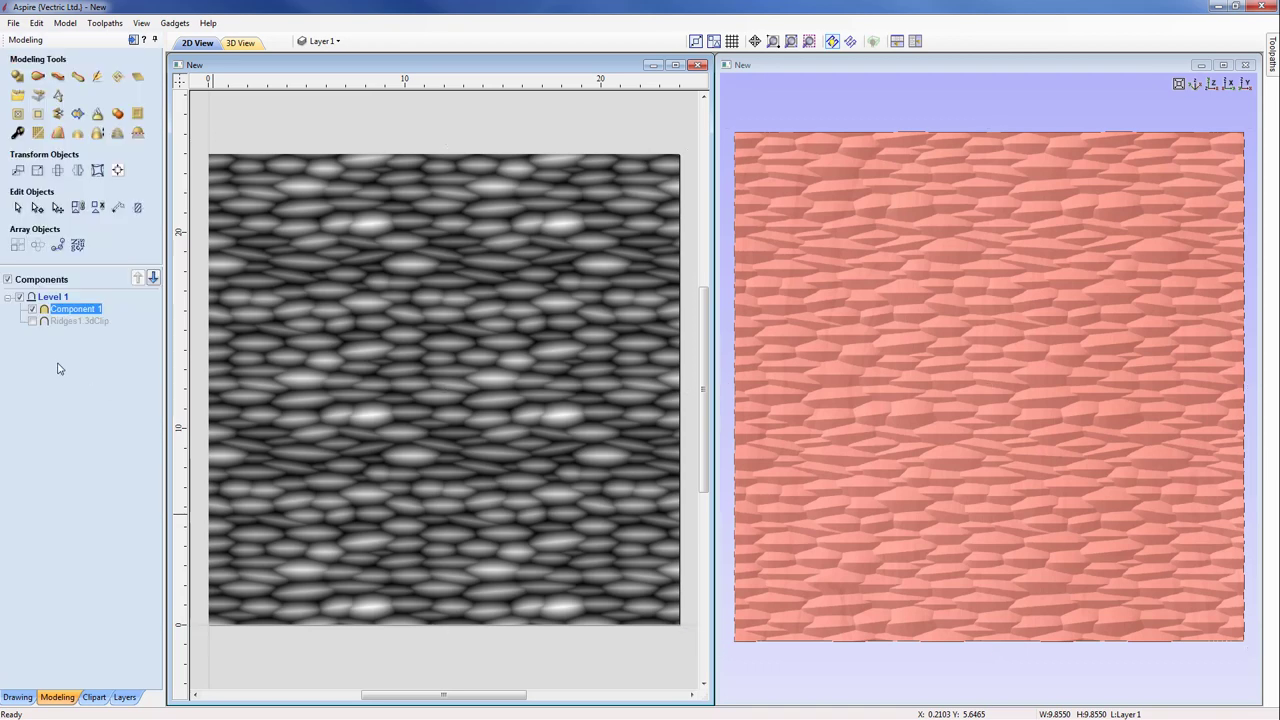
pyautogui.rightClick(46, 310)
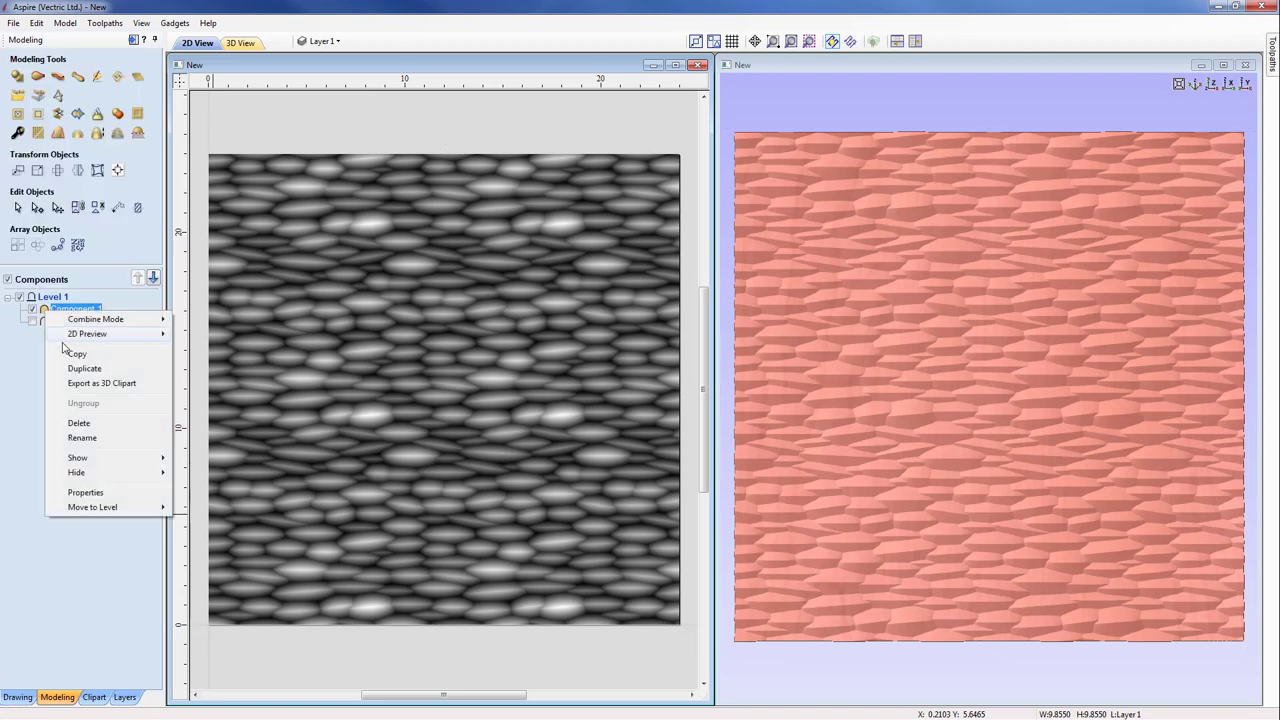
pyautogui.click(80, 423)
pyautogui.click(32, 309)
pyautogui.click(70, 310)
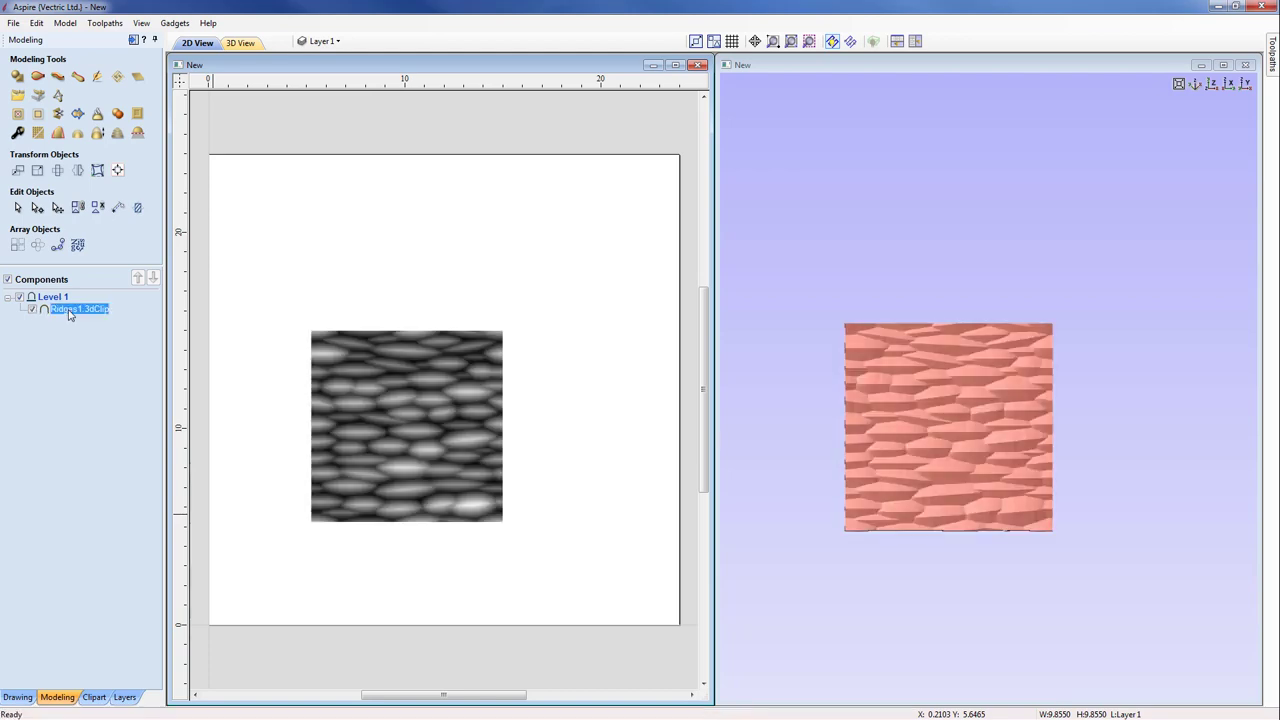
# Rotate the Ridges1 tile 90 degrees counterclockwise so its ridges run vertically
pyautogui.click(385, 427)
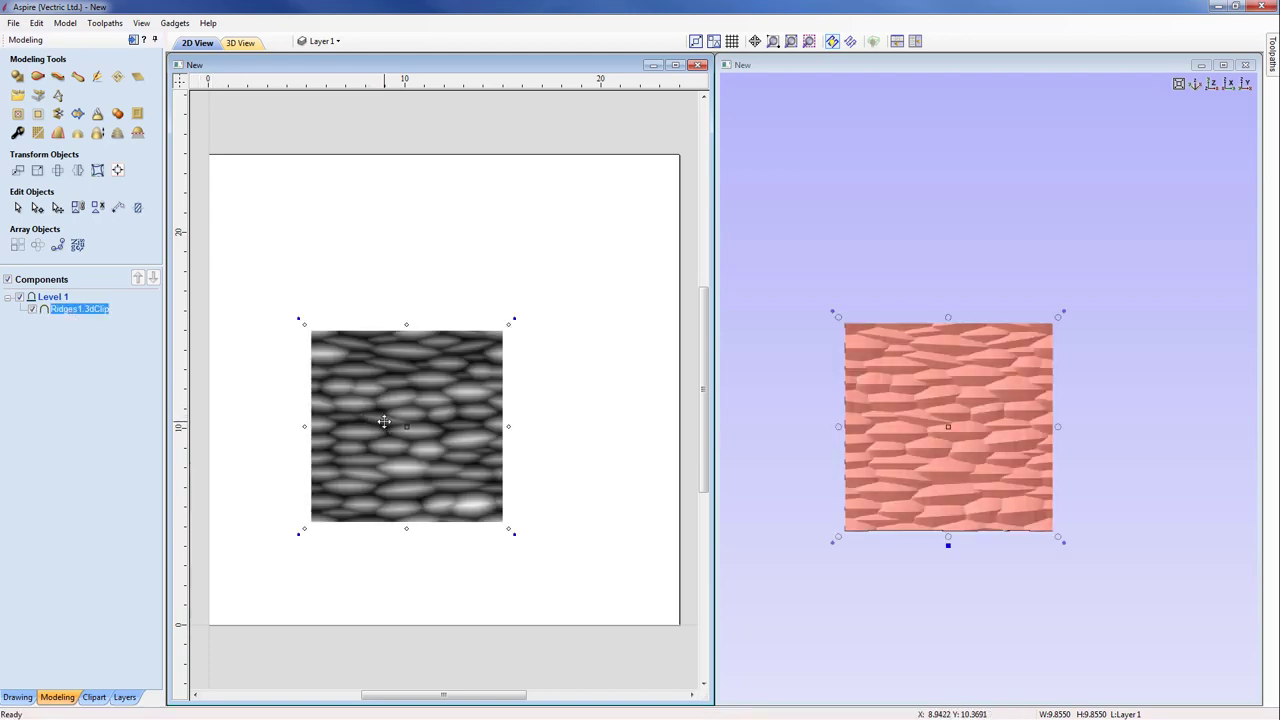
pyautogui.hotkey('ctrl', 'r')
pyautogui.hotkey('ctrl', 'r')
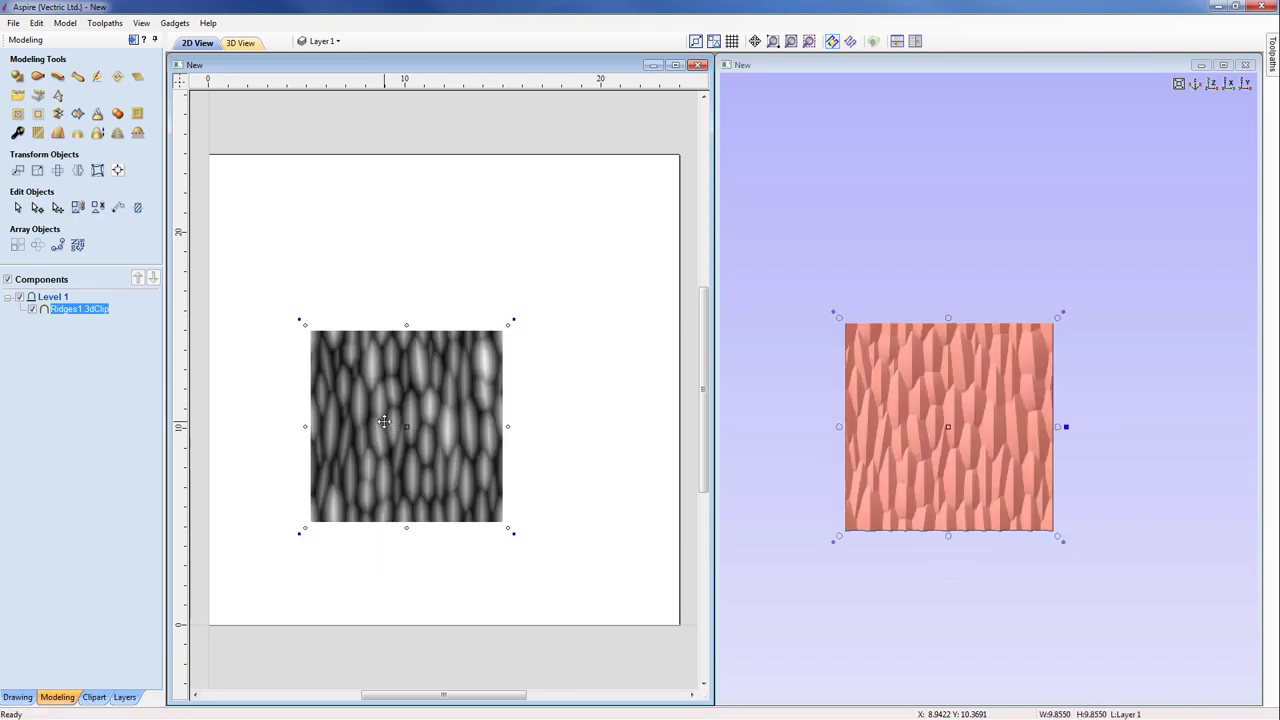
# Create a texture area from the rotated Ridges1 tile and rotate the generated texture component 90 degrees counterclockwise
pyautogui.click(117, 78)
pyautogui.click(112, 512)
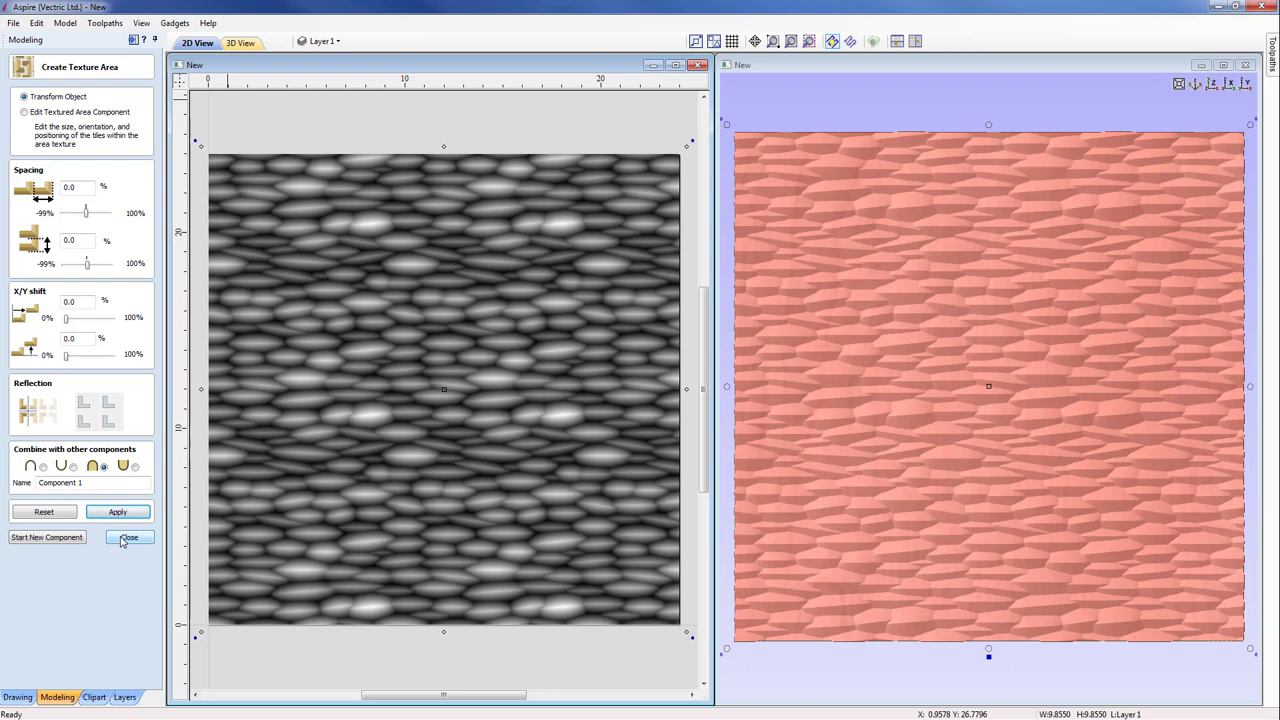
pyautogui.click(127, 538)
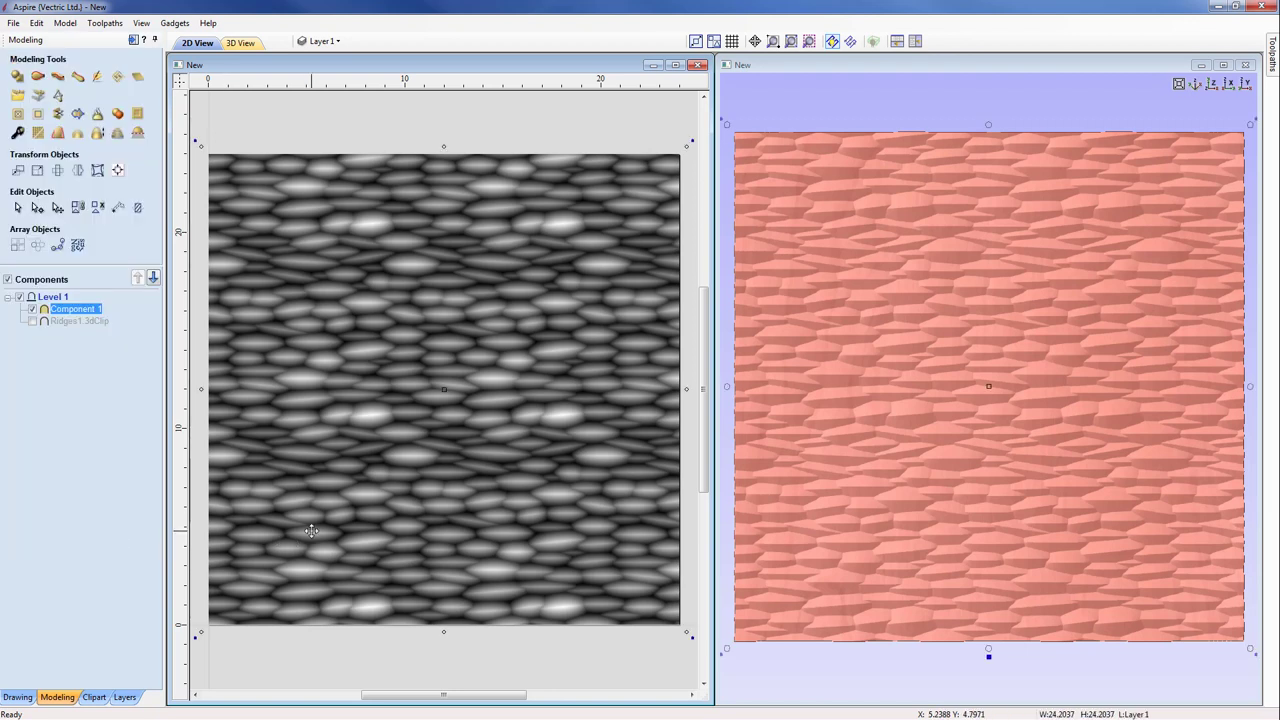
pyautogui.hotkey('ctrl', 'Right')
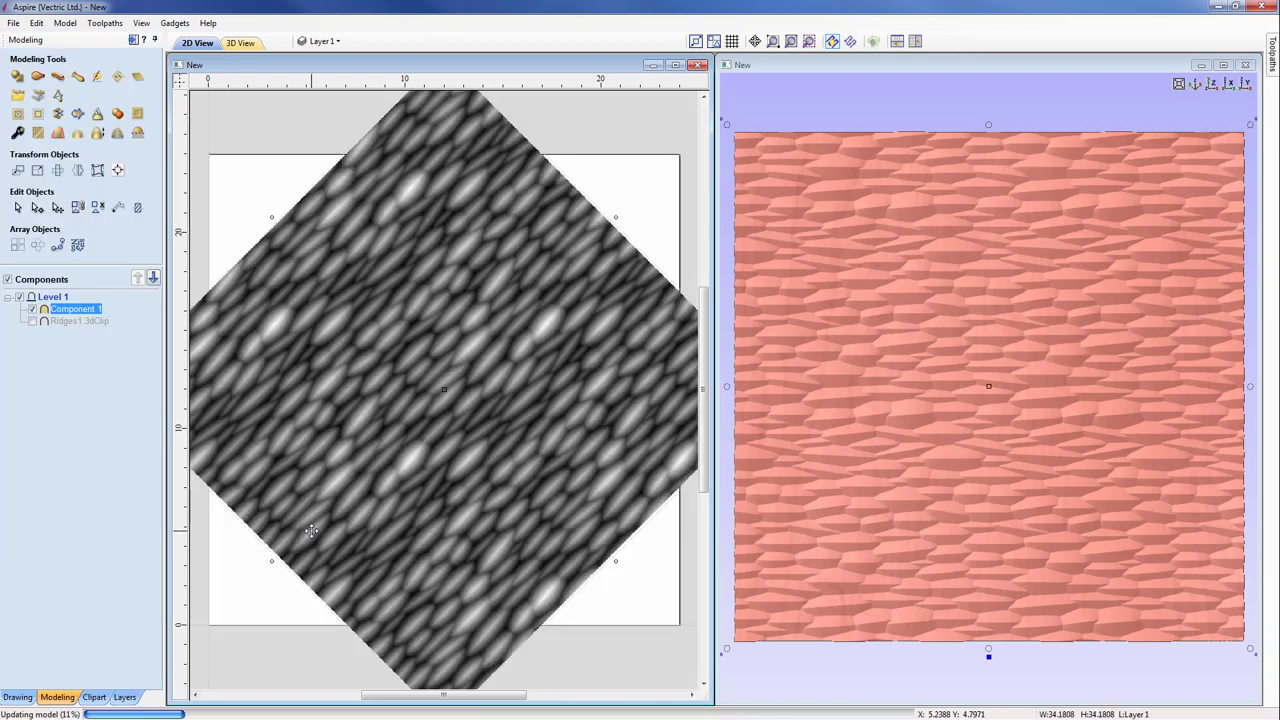
pyautogui.hotkey('ctrl', 'Right')
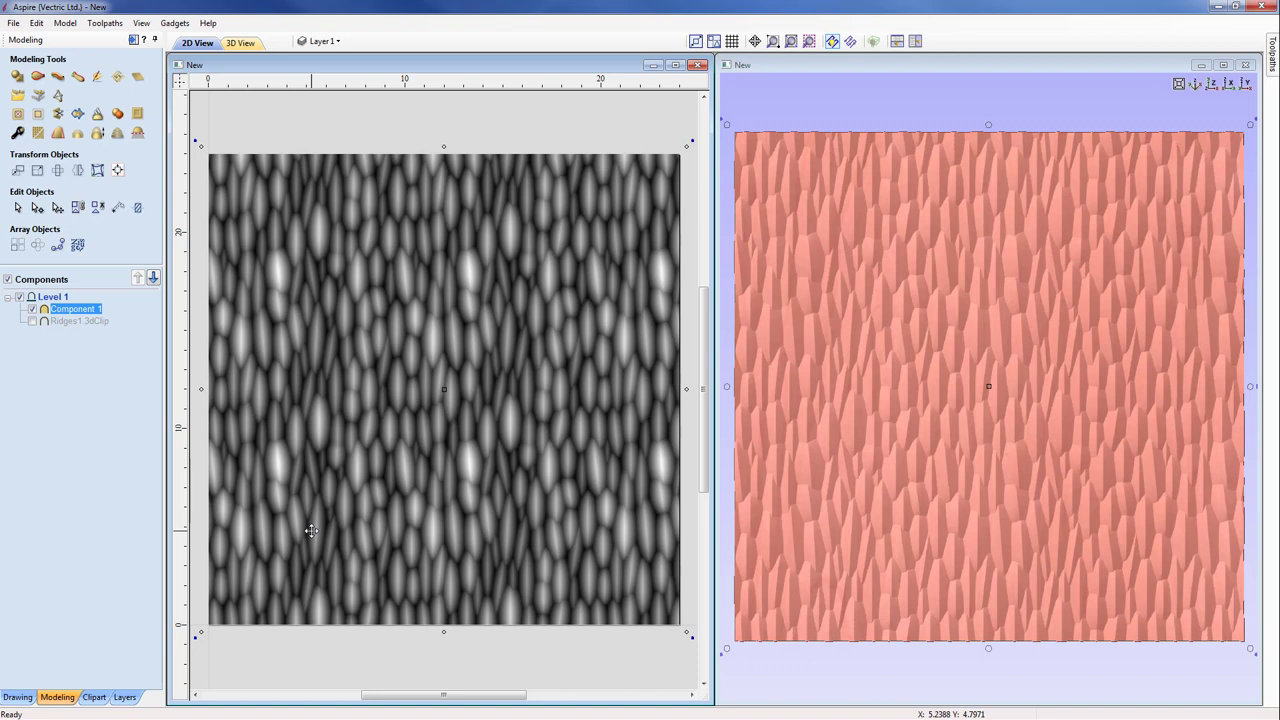
# Delete the rotated Component 1 texture, and unhide and select the vertical Ridges1 tile
pyautogui.rightClick(47, 311)
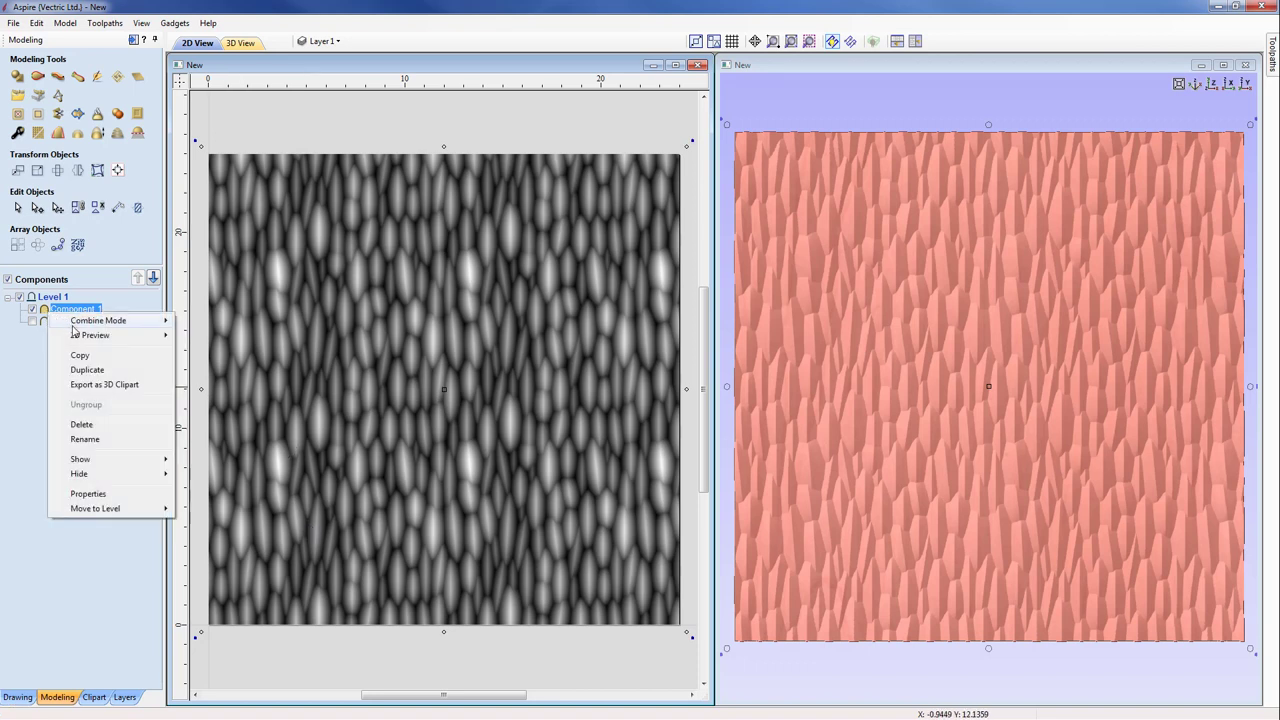
pyautogui.click(81, 424)
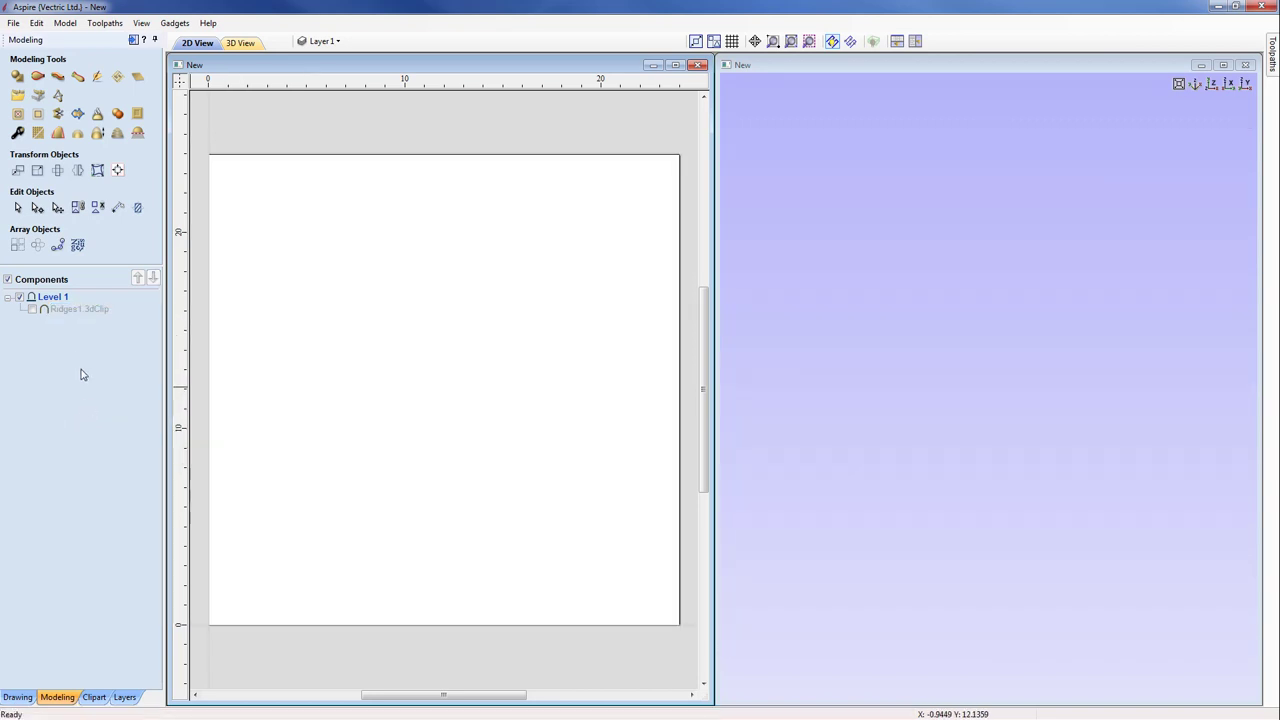
pyautogui.click(33, 310)
pyautogui.click(81, 310)
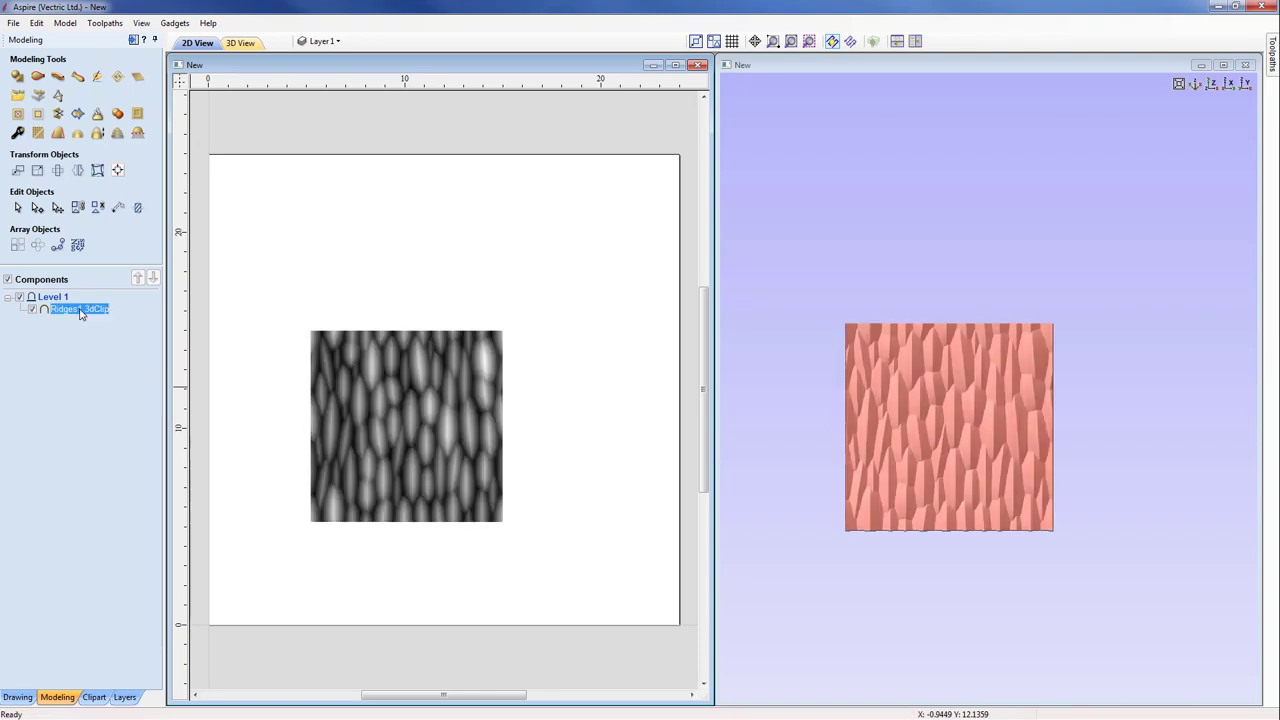
# Bake the rotated Ridges1 tile and create a texture area from it with 0% spacing and shift
pyautogui.click(98, 115)
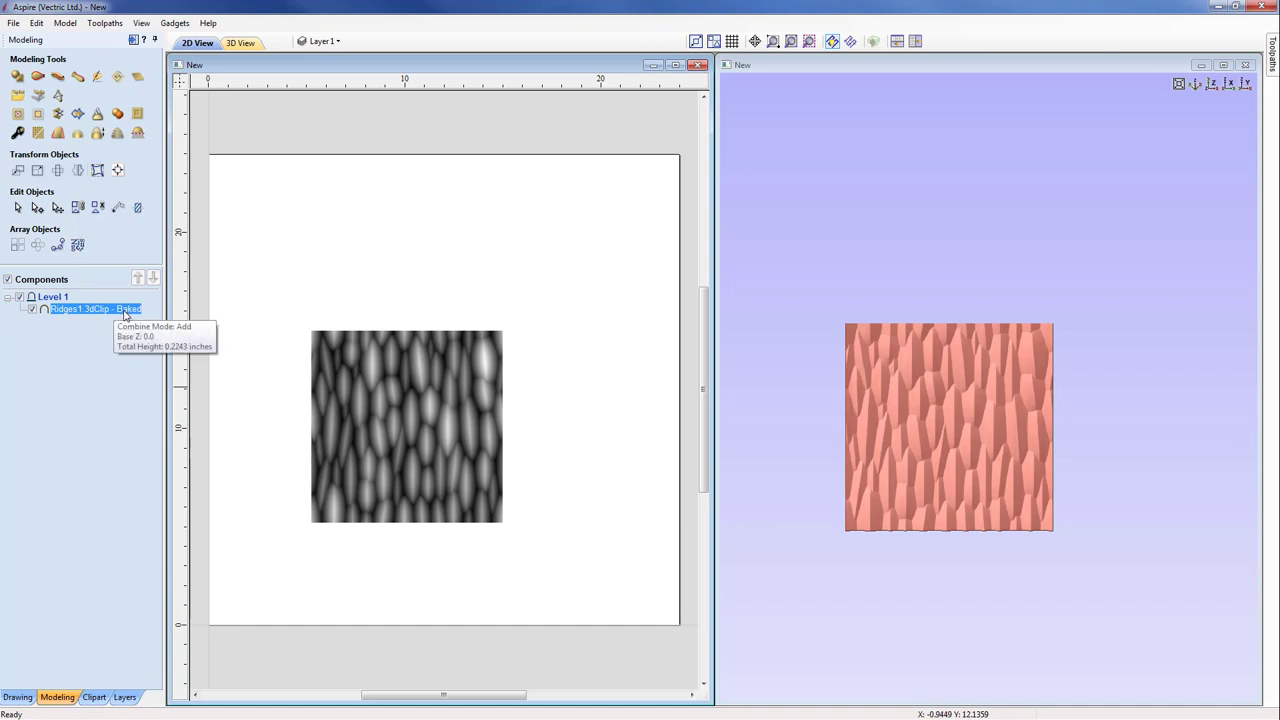
pyautogui.click(118, 78)
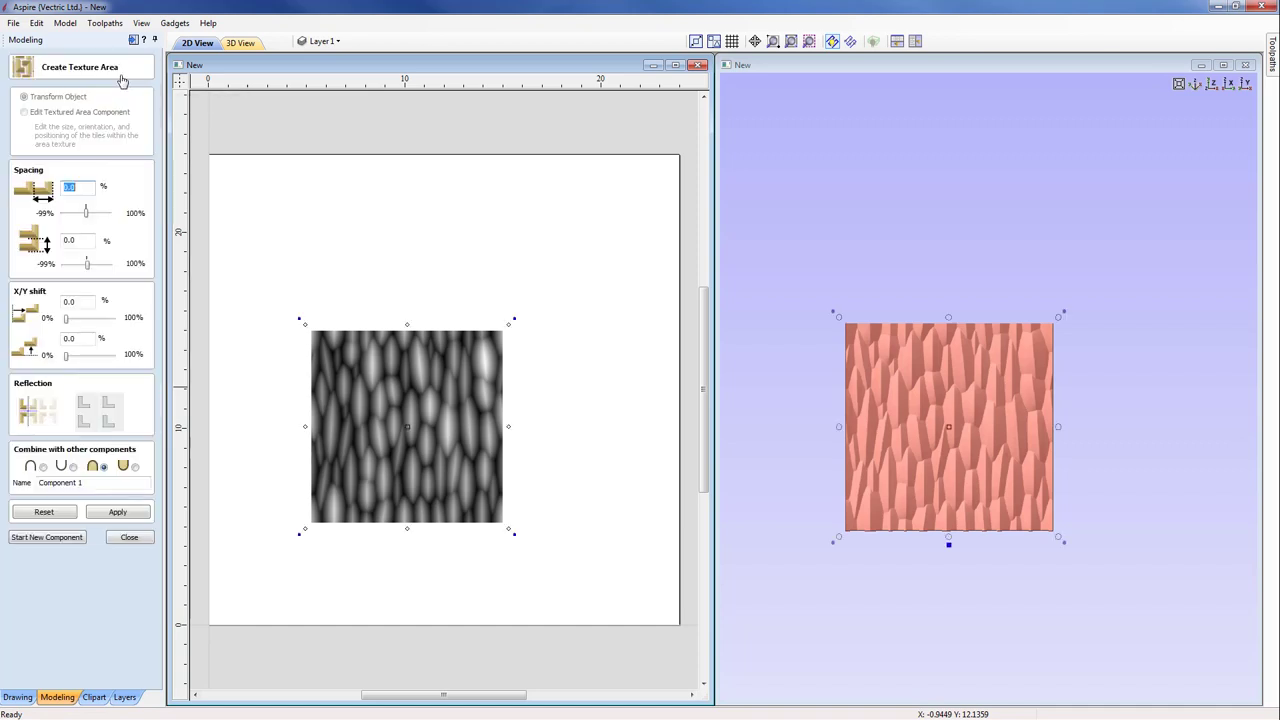
pyautogui.click(117, 512)
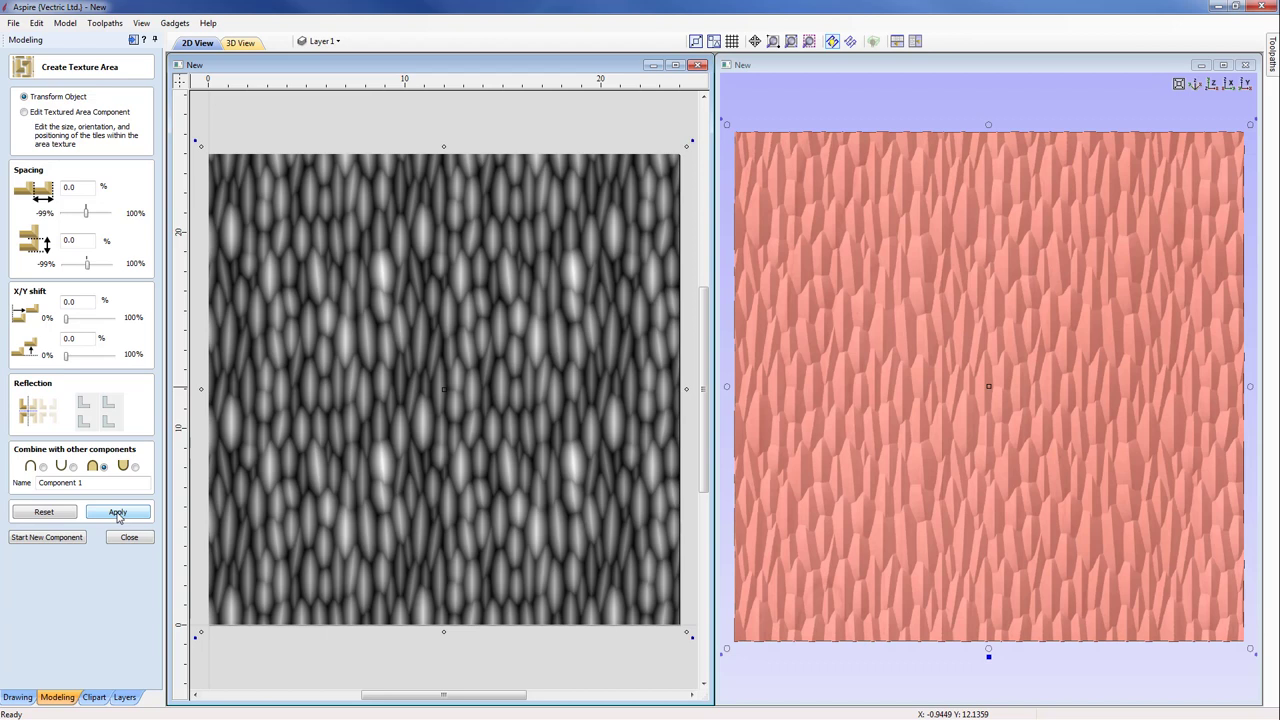
pyautogui.click(117, 513)
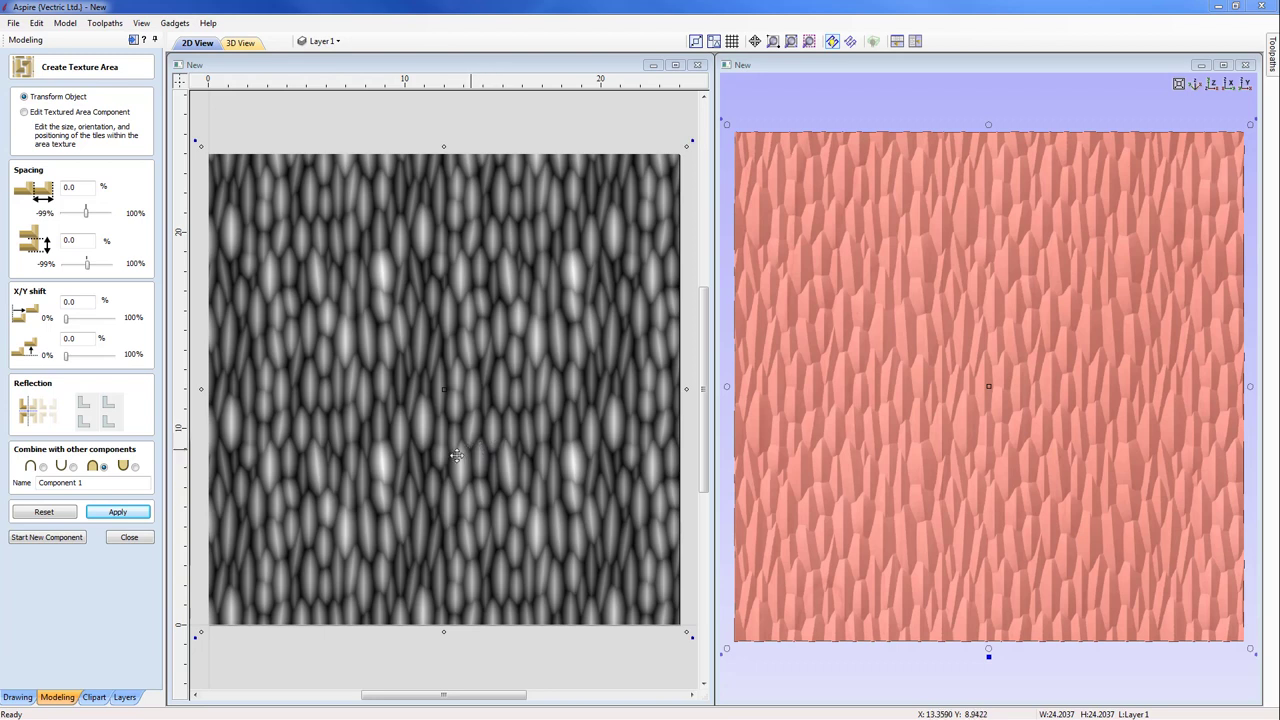
pyautogui.click(128, 538)
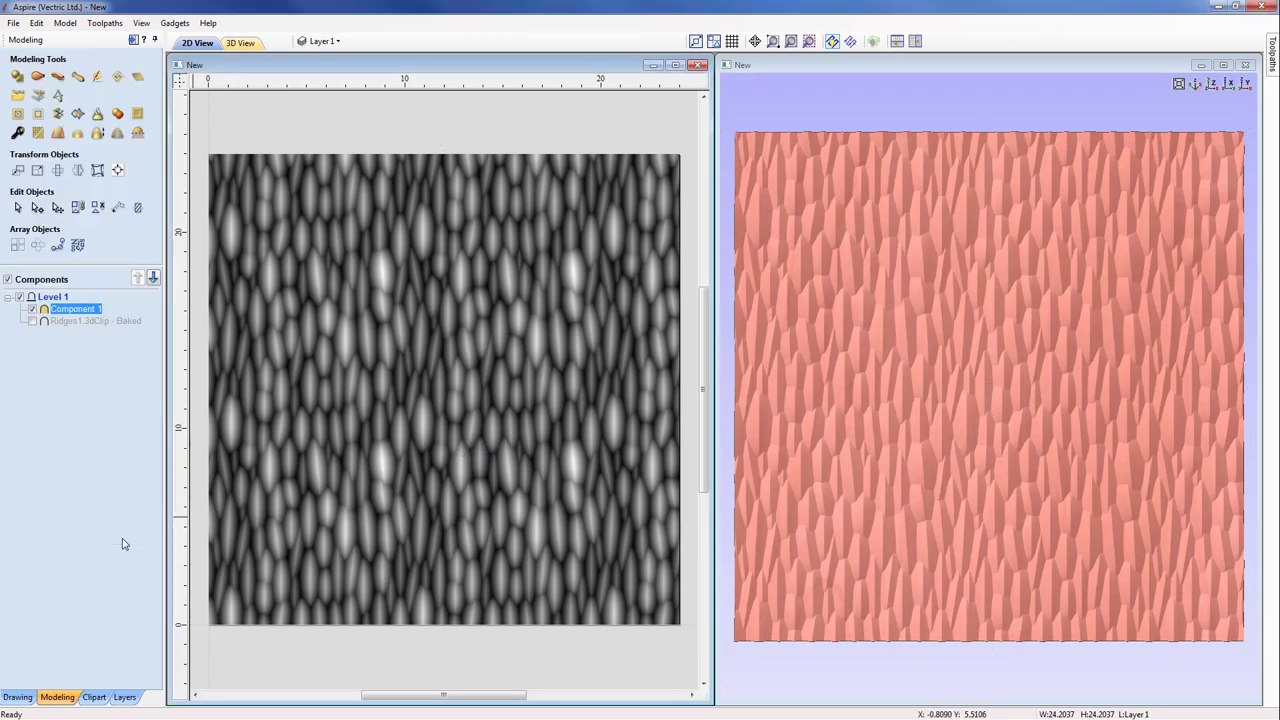
# Delete the Component 1 texture together with the baked Ridges1 tile
pyautogui.keyDown('ctrl'); pyautogui.click(60, 321); pyautogui.keyUp('ctrl')
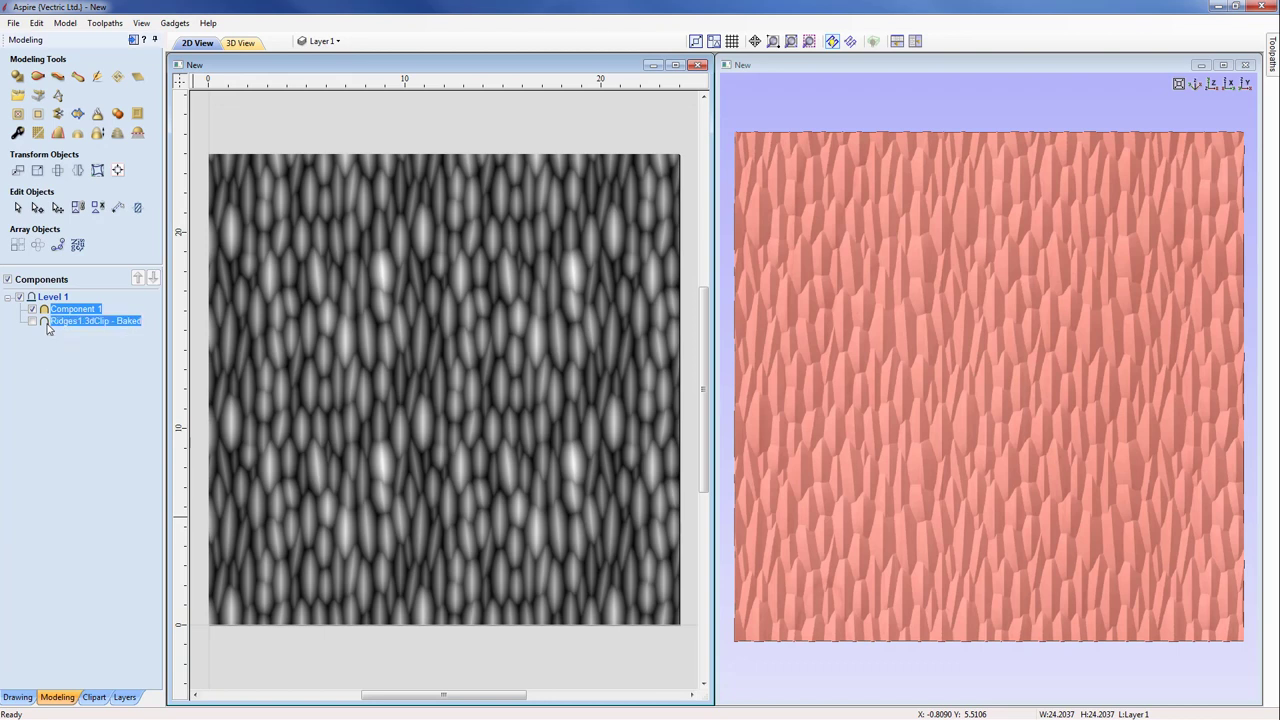
pyautogui.rightClick(48, 322)
pyautogui.click(82, 423)
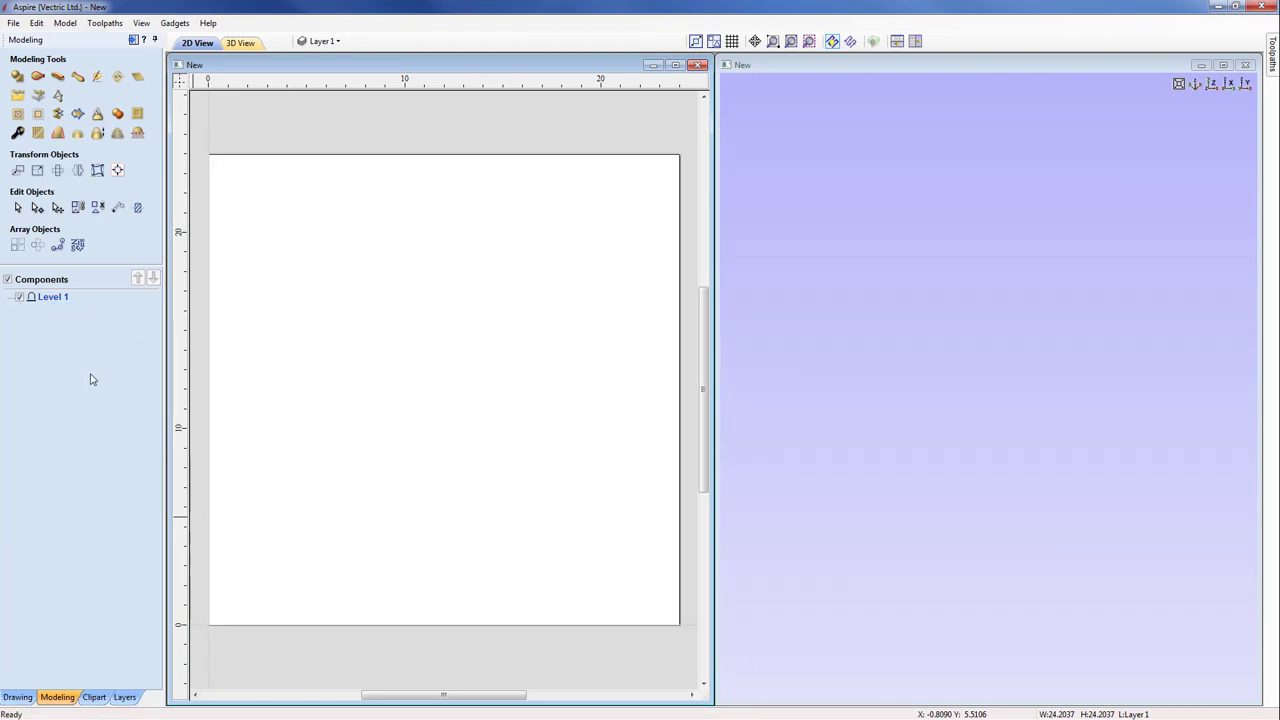
# Import wall.jpg as a component and enlarge it proportionally to about 10.26 inches square
pyautogui.click(38, 95)
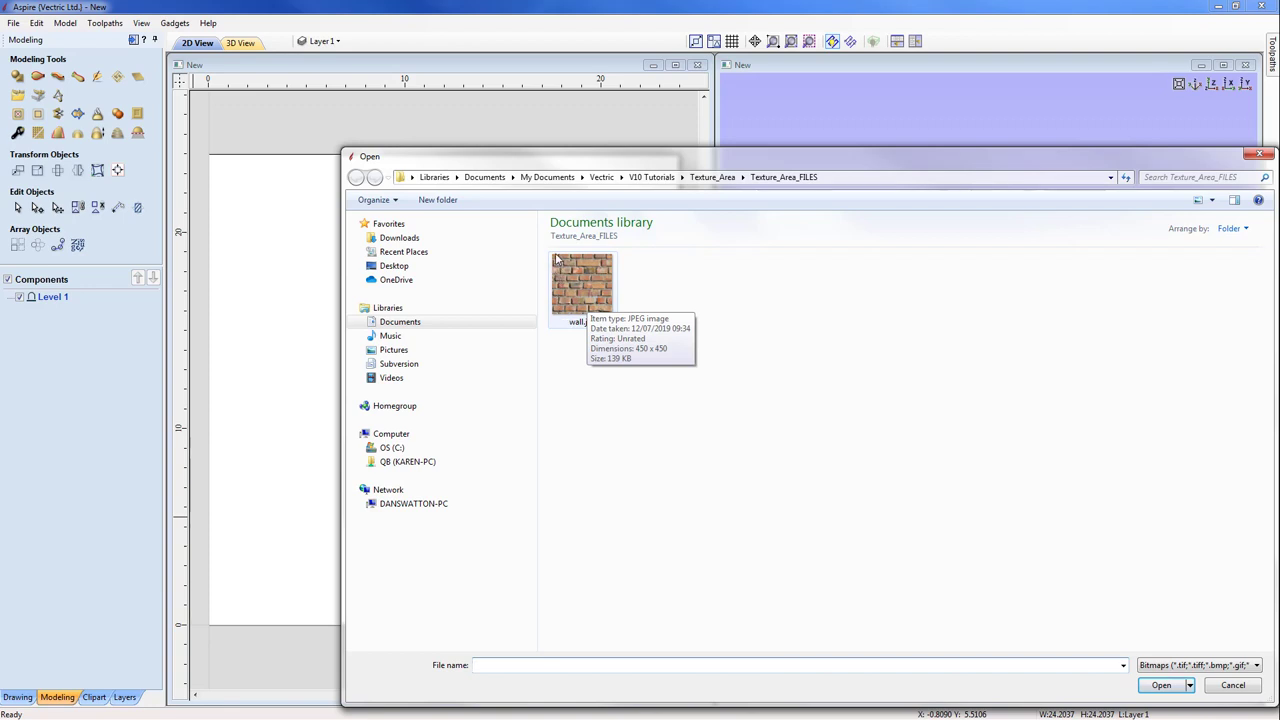
pyautogui.click(590, 285)
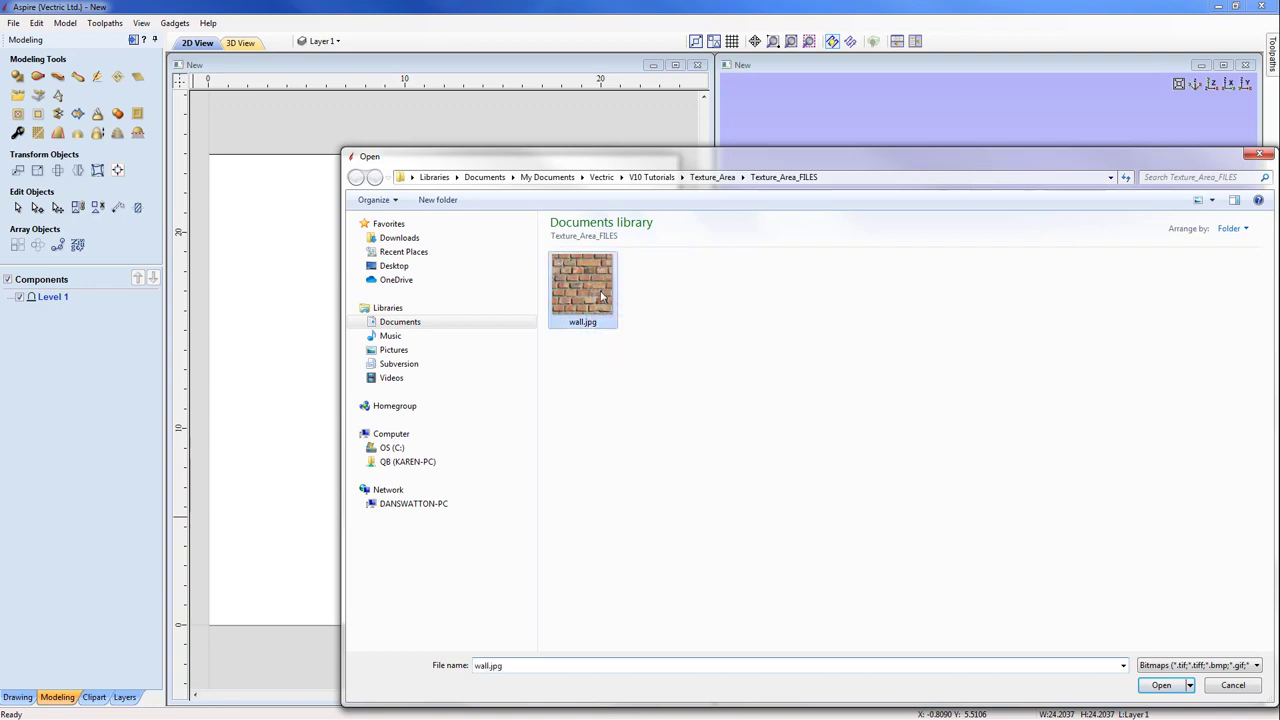
pyautogui.click(1160, 685)
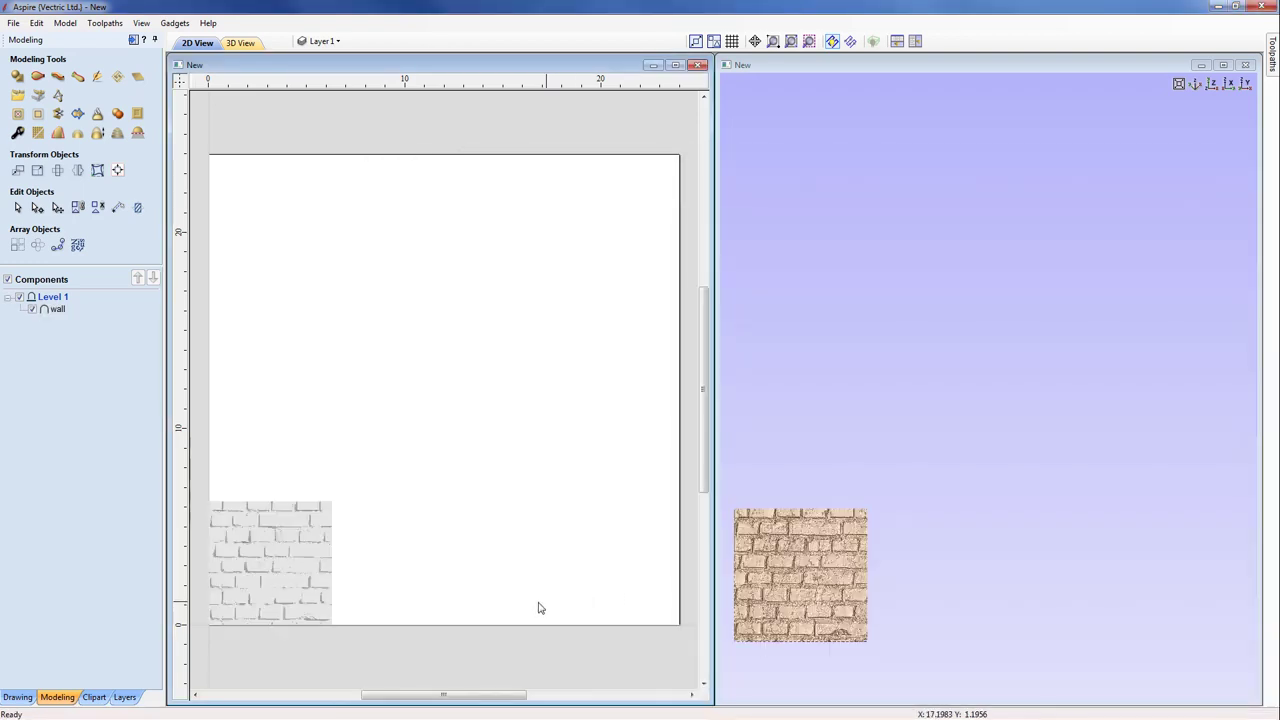
pyautogui.click(328, 525)
pyautogui.moveTo(341, 494); pyautogui.dragTo(446, 423)
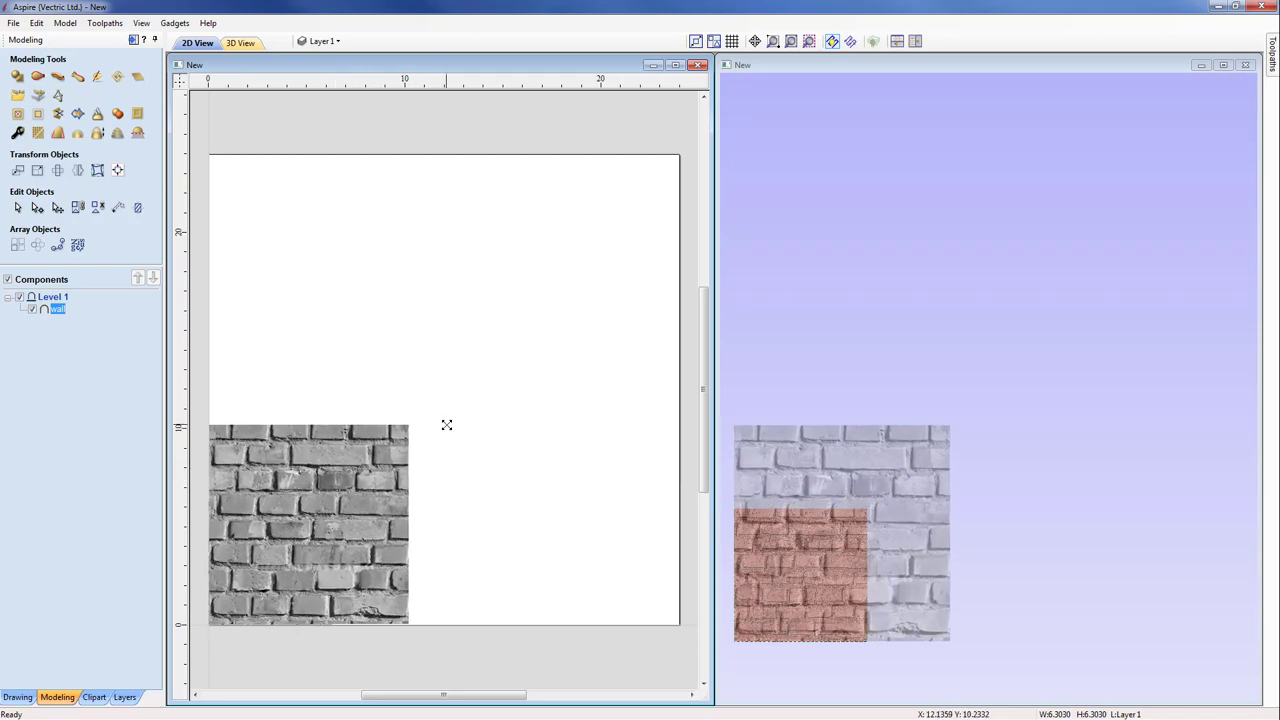
# Smooth the wall component to about a quarter of the smoothing range
pyautogui.click(970, 537)
pyautogui.scroll(6, 970, 537)
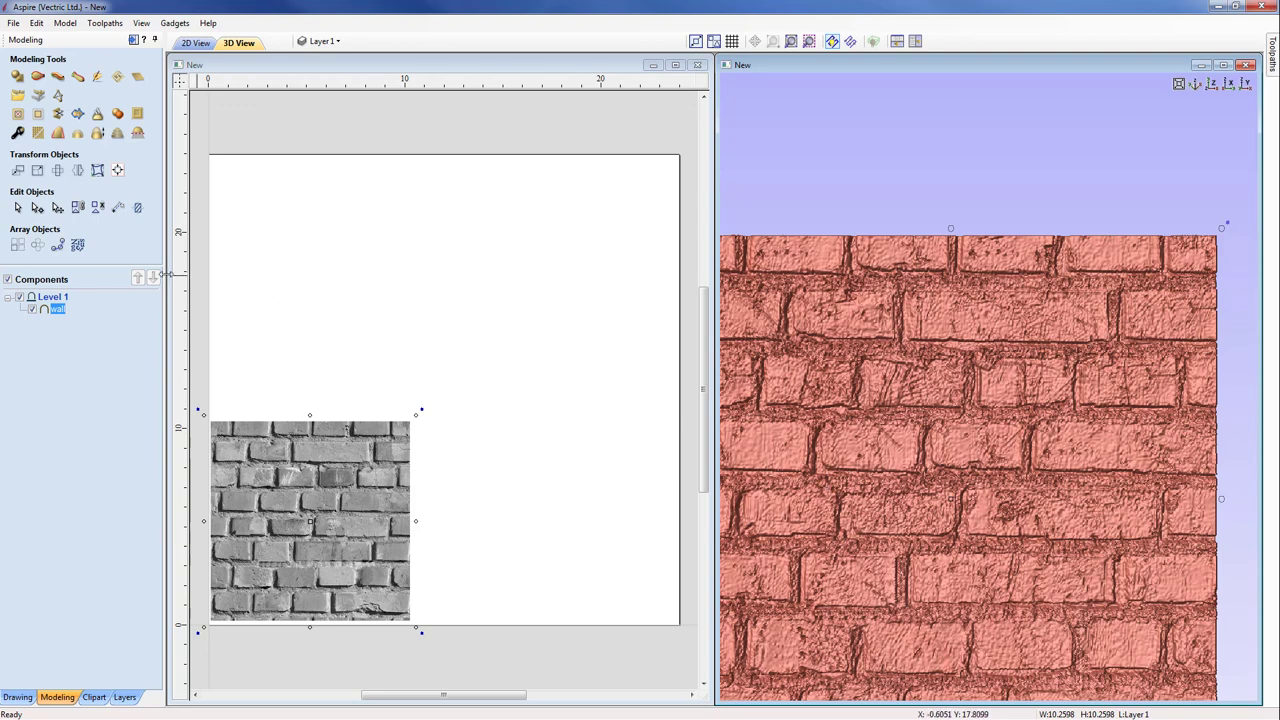
pyautogui.click(38, 134)
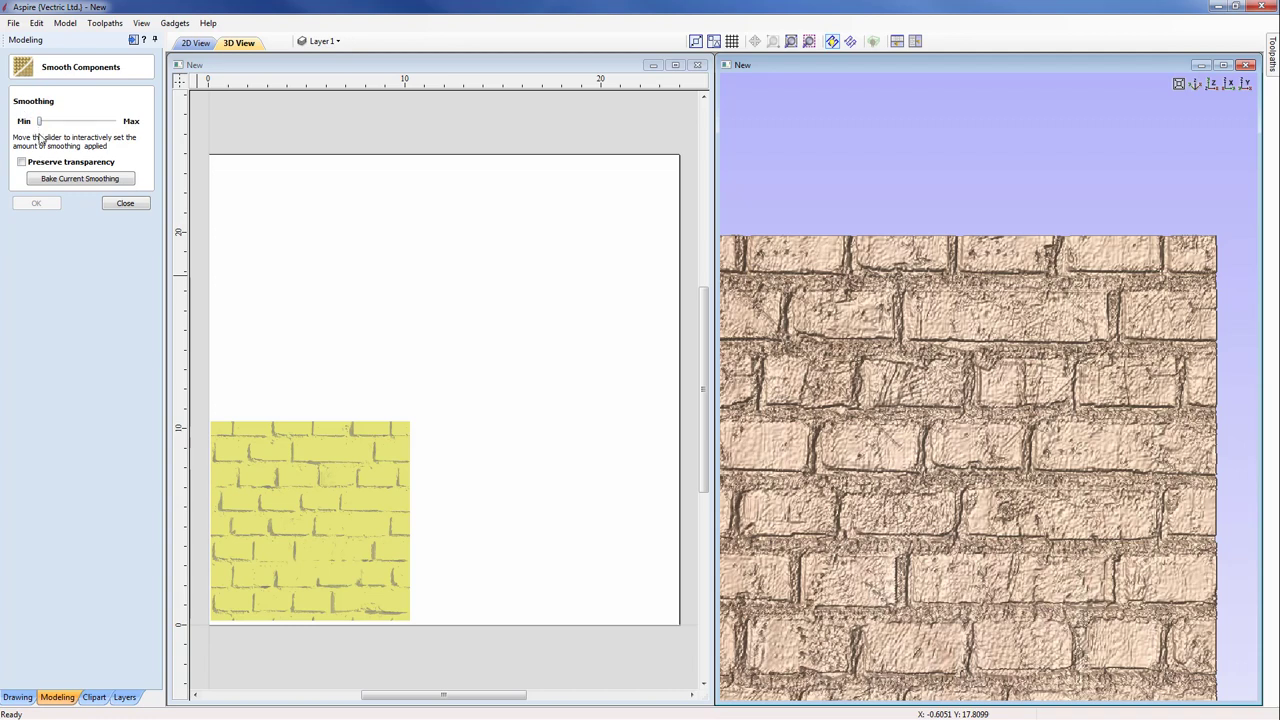
pyautogui.moveTo(41, 123); pyautogui.dragTo(61, 126)
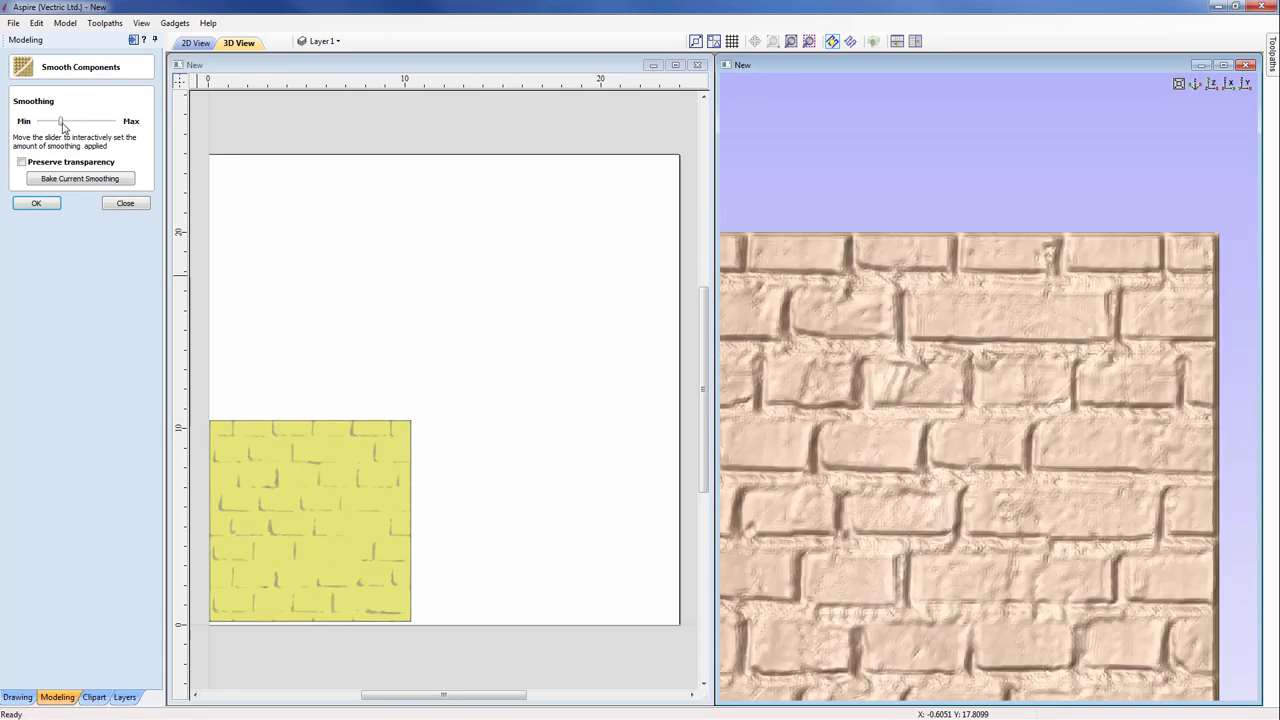
pyautogui.moveTo(61, 126); pyautogui.dragTo(59, 126)
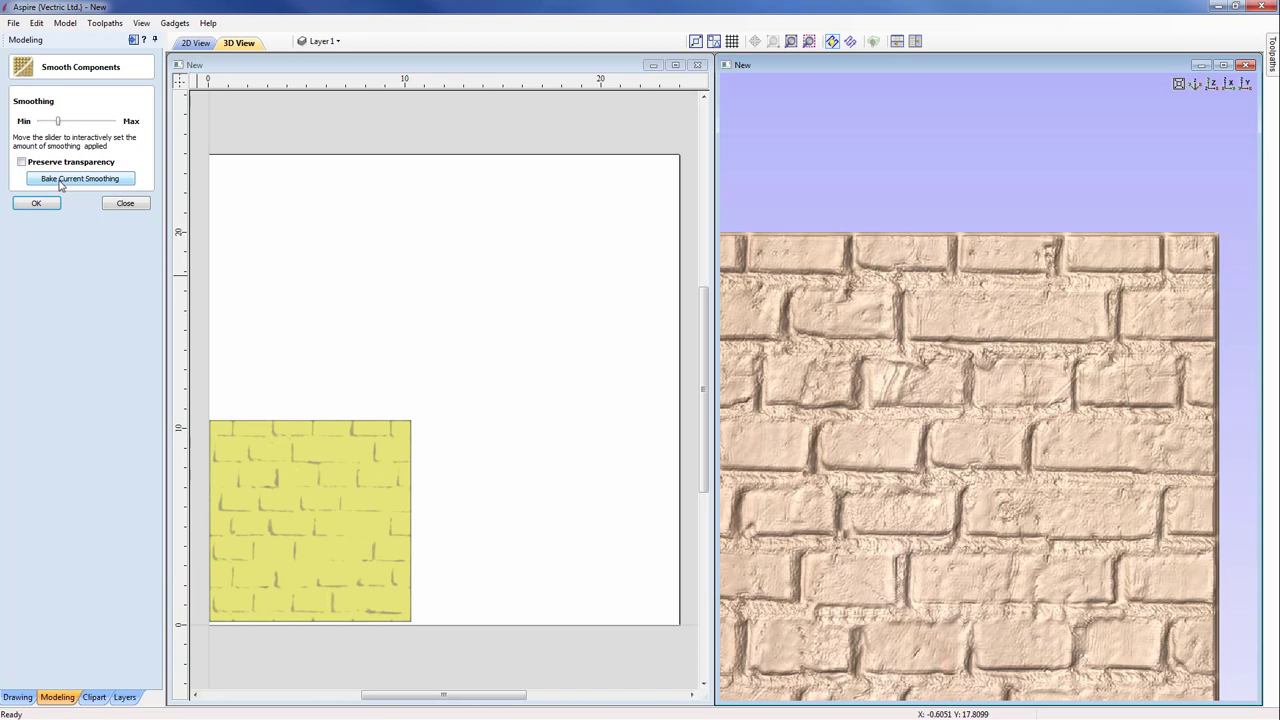
pyautogui.click(36, 204)
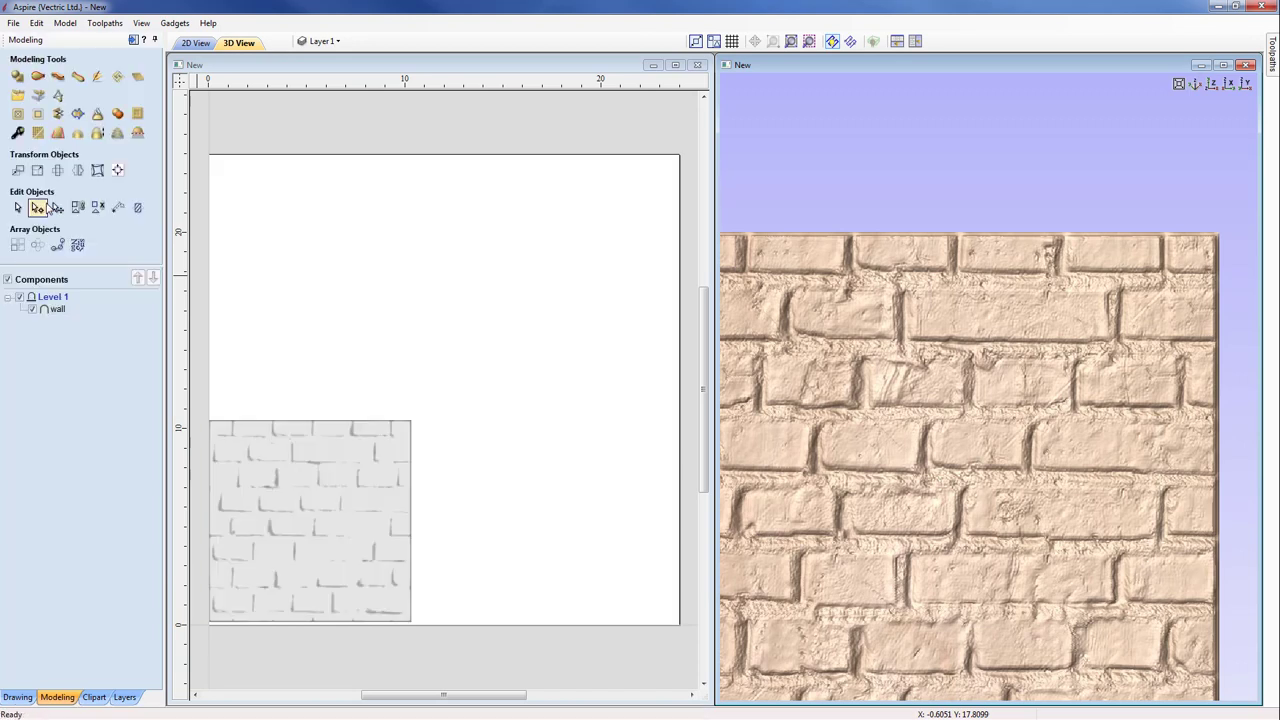
# Create a texture area from the smoothed wall tile with 0% spacing and shift
pyautogui.click(117, 77)
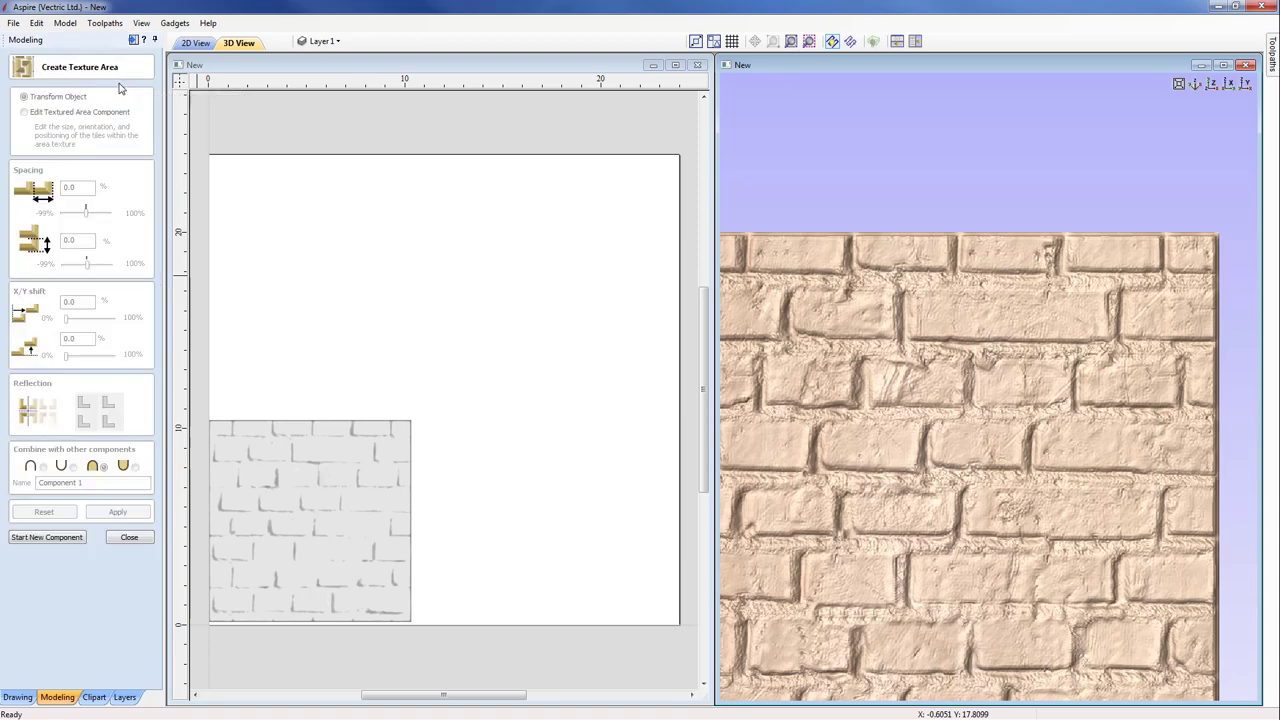
pyautogui.click(212, 524)
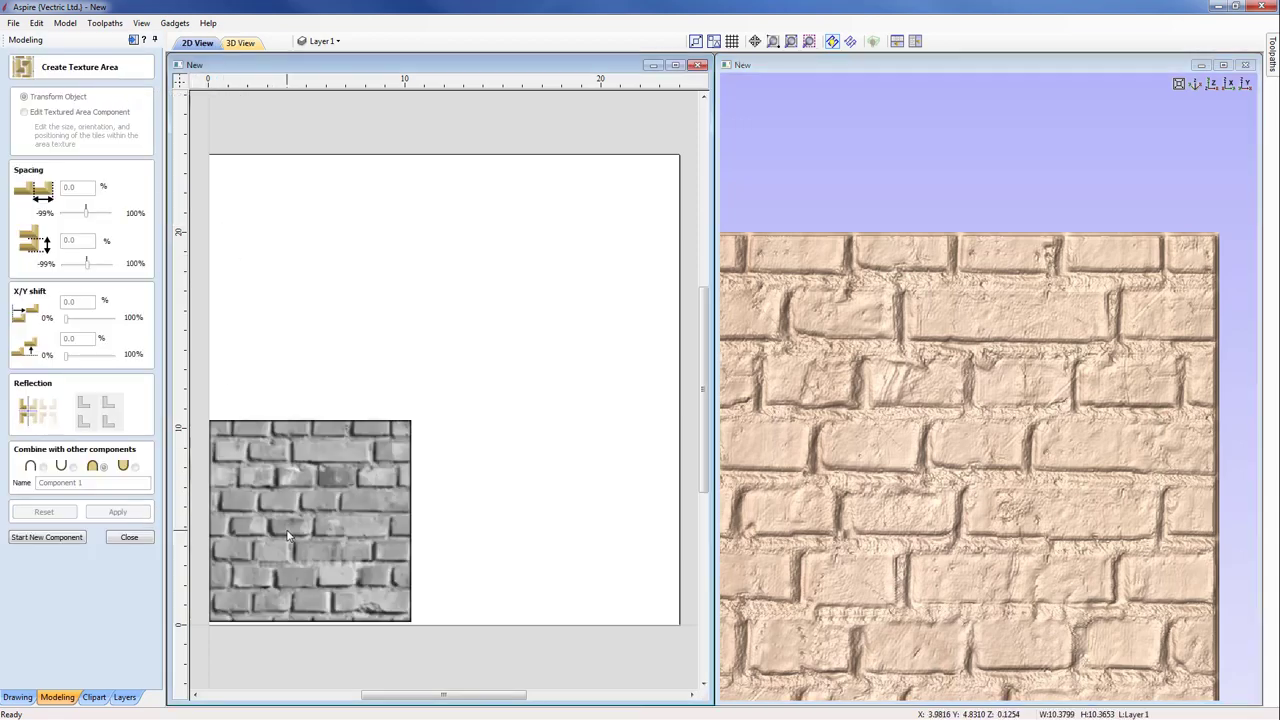
pyautogui.click(118, 513)
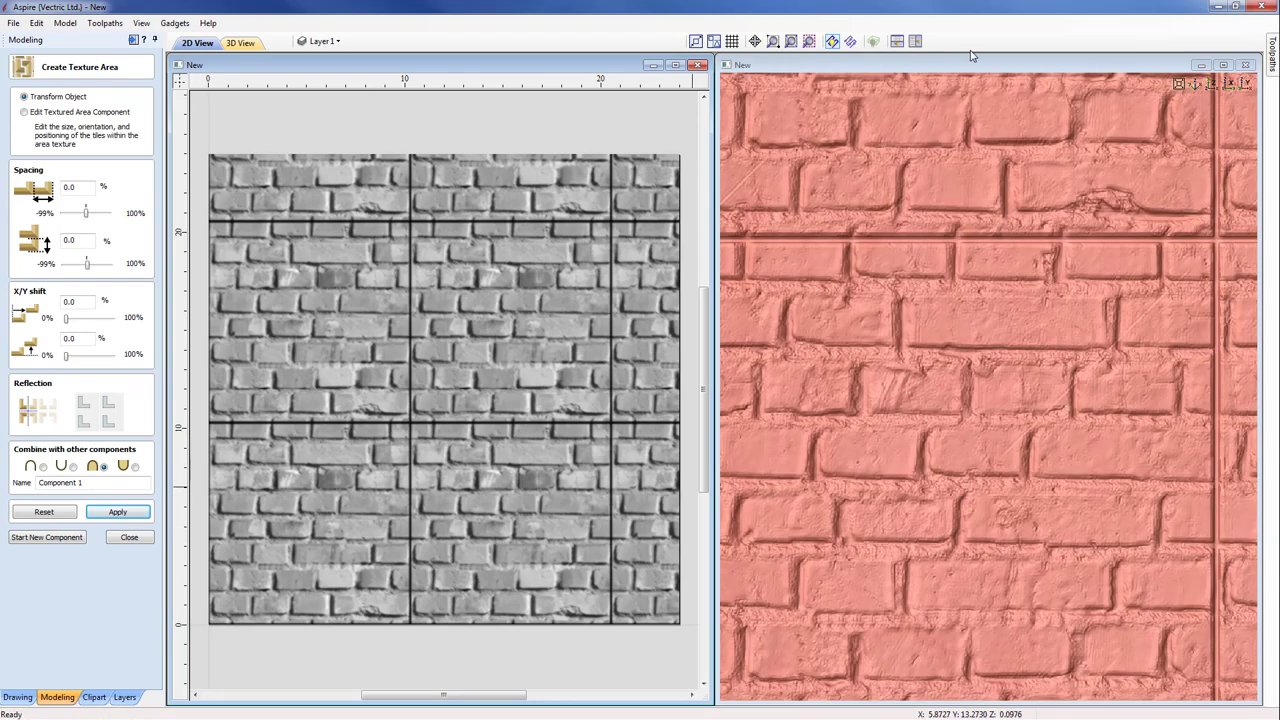
pyautogui.click(791, 41)
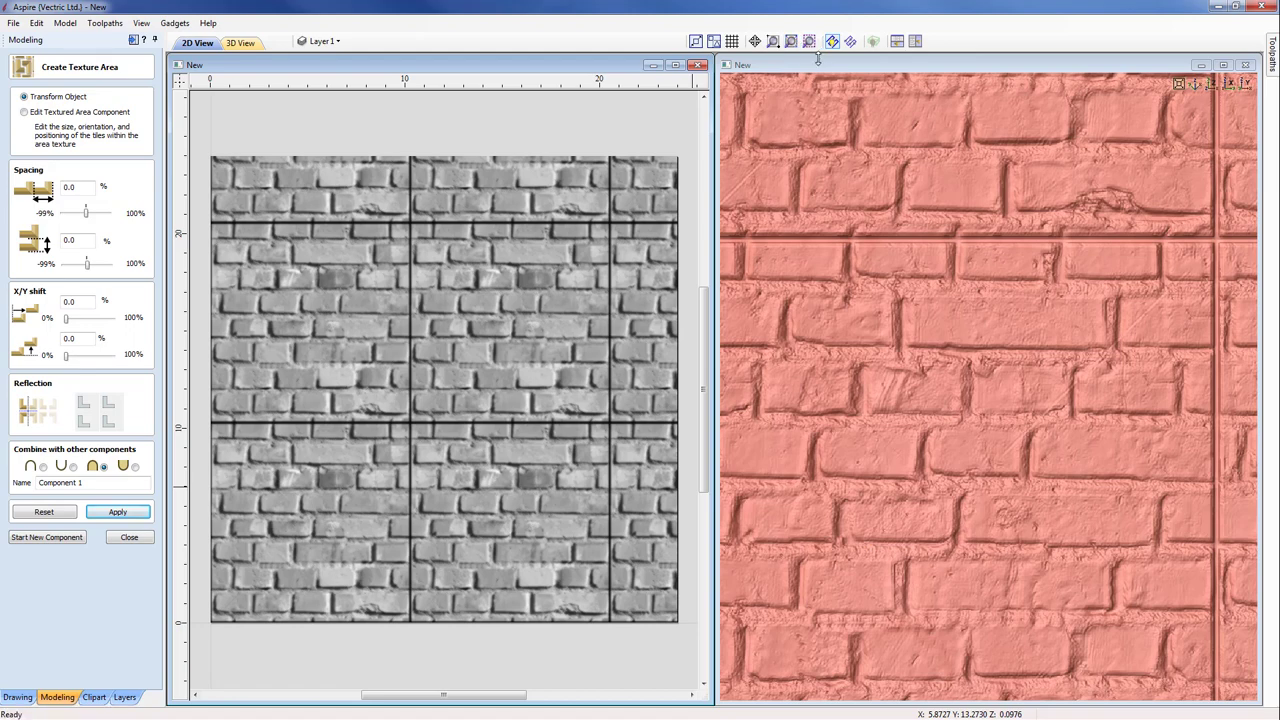
pyautogui.click(791, 41)
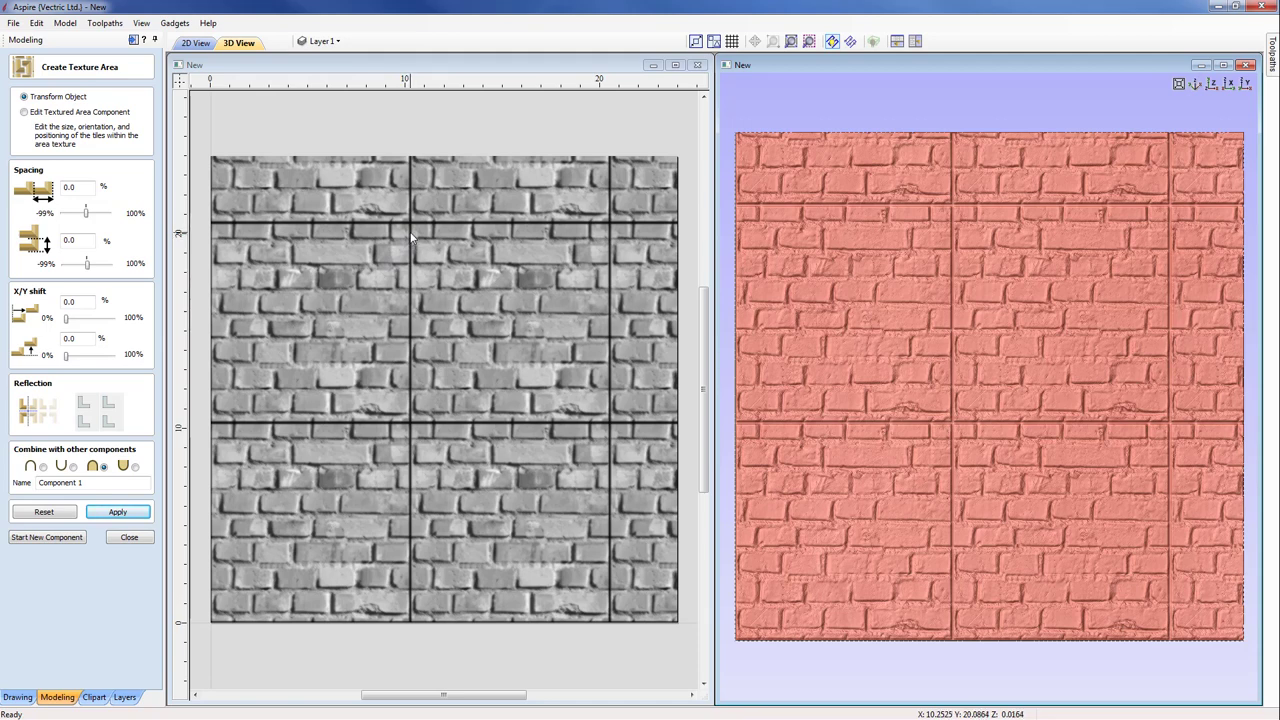
# Close the texture area tool, delete the Component 1 texture and unhide the wall tile
pyautogui.click(130, 539)
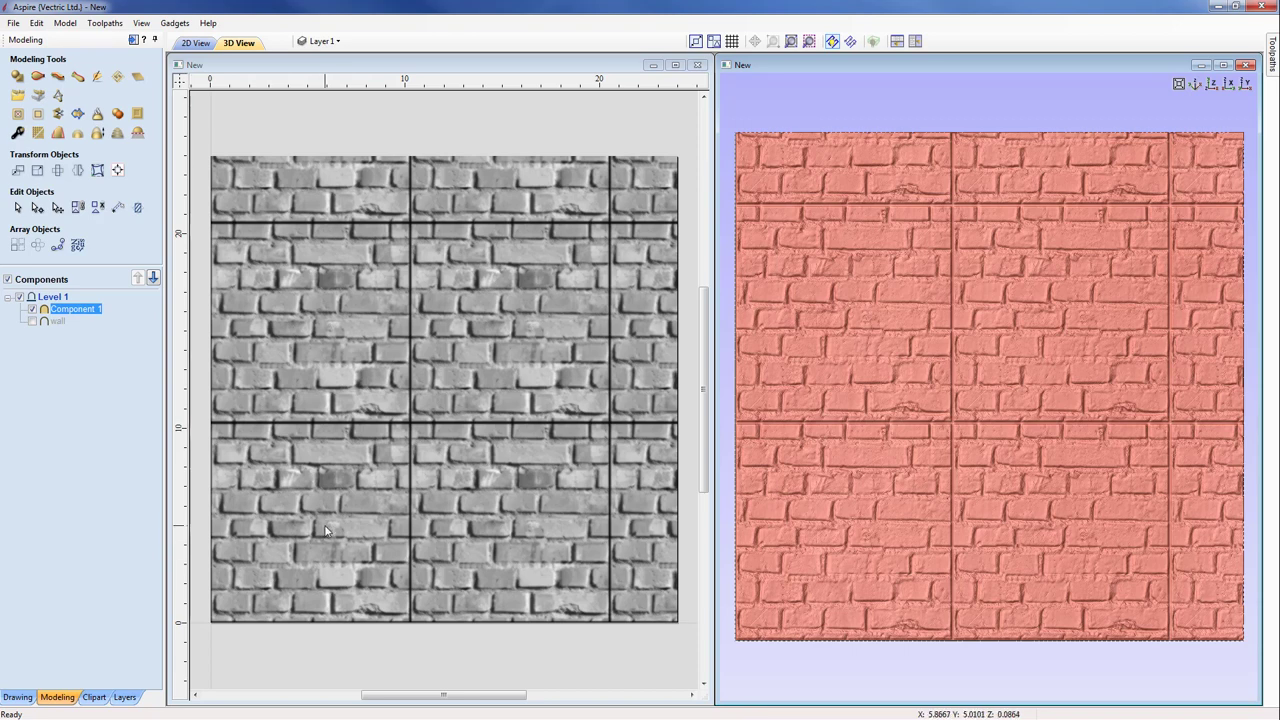
pyautogui.press('Delete')
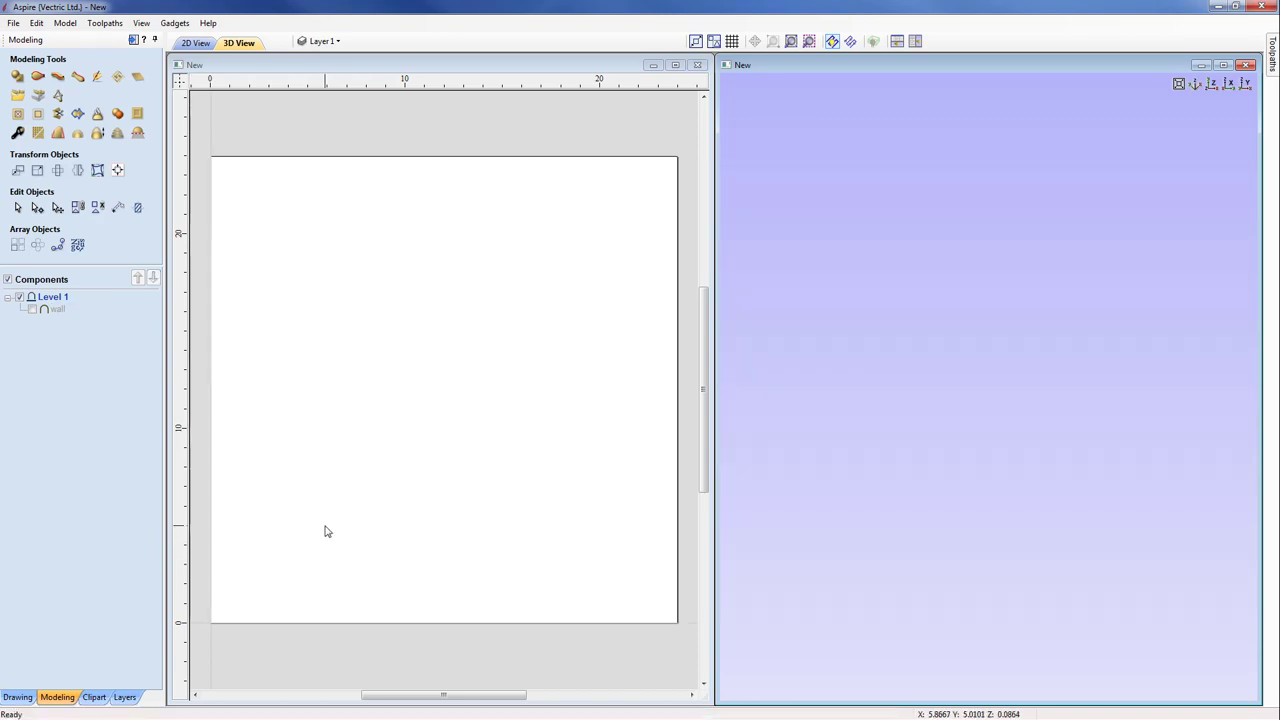
pyautogui.click(32, 310)
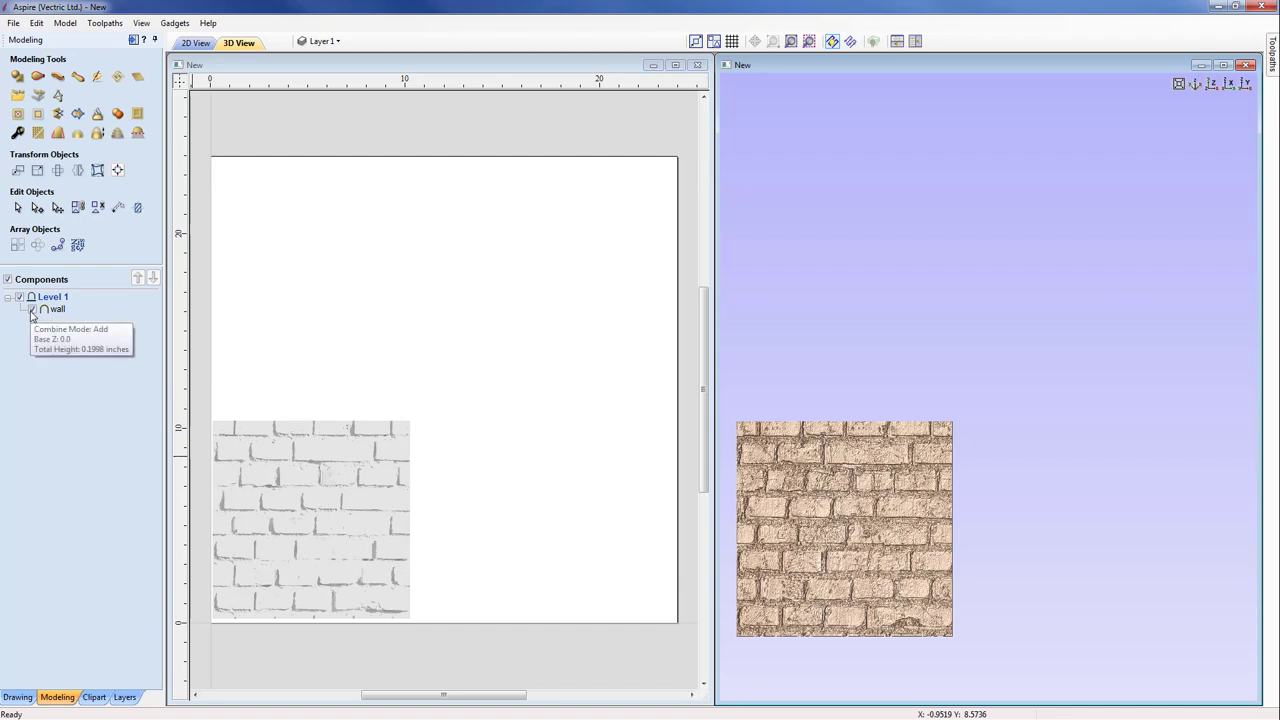
# Create a texture area from the unsmoothed wall tile with 0% spacing and shift
pyautogui.click(343, 548)
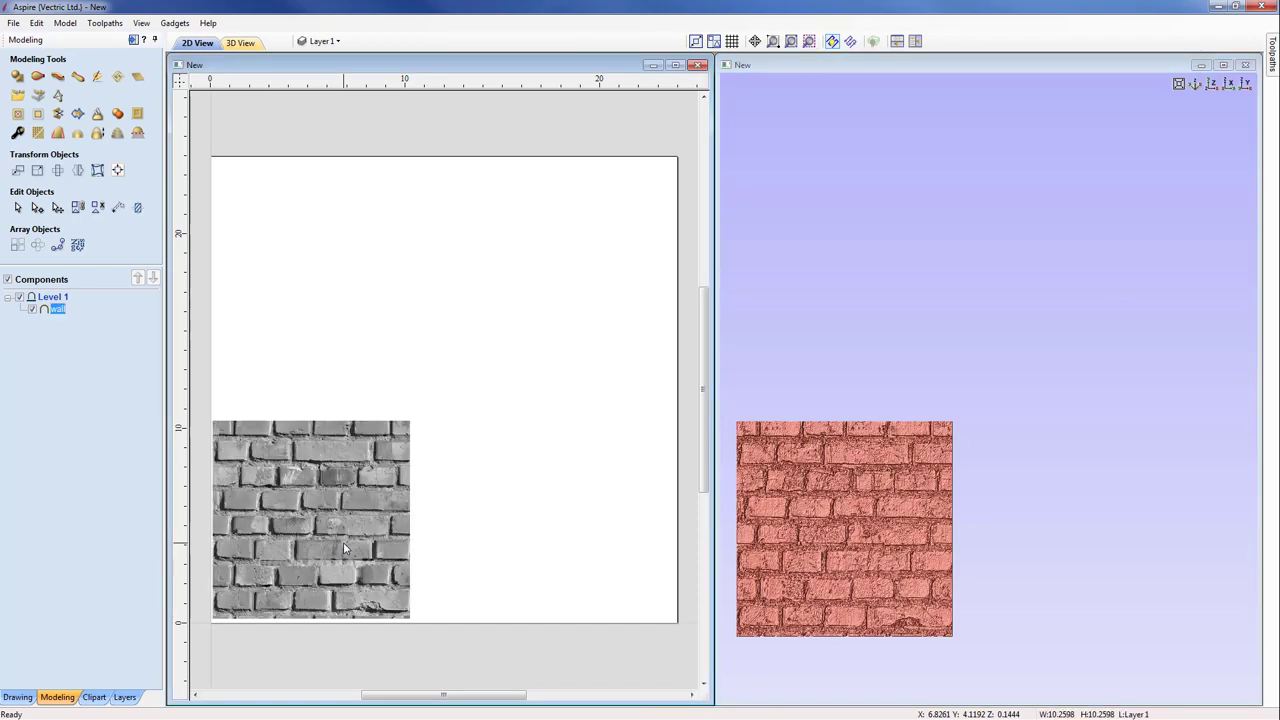
pyautogui.click(118, 77)
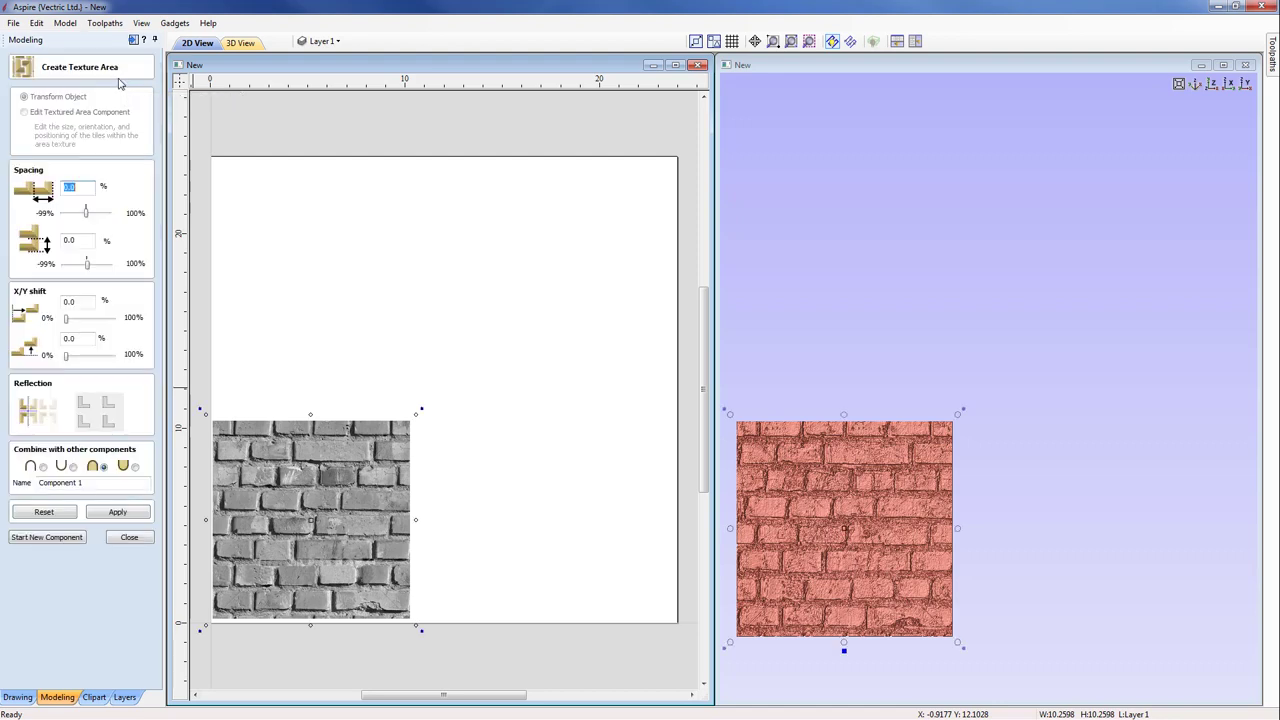
pyautogui.click(116, 513)
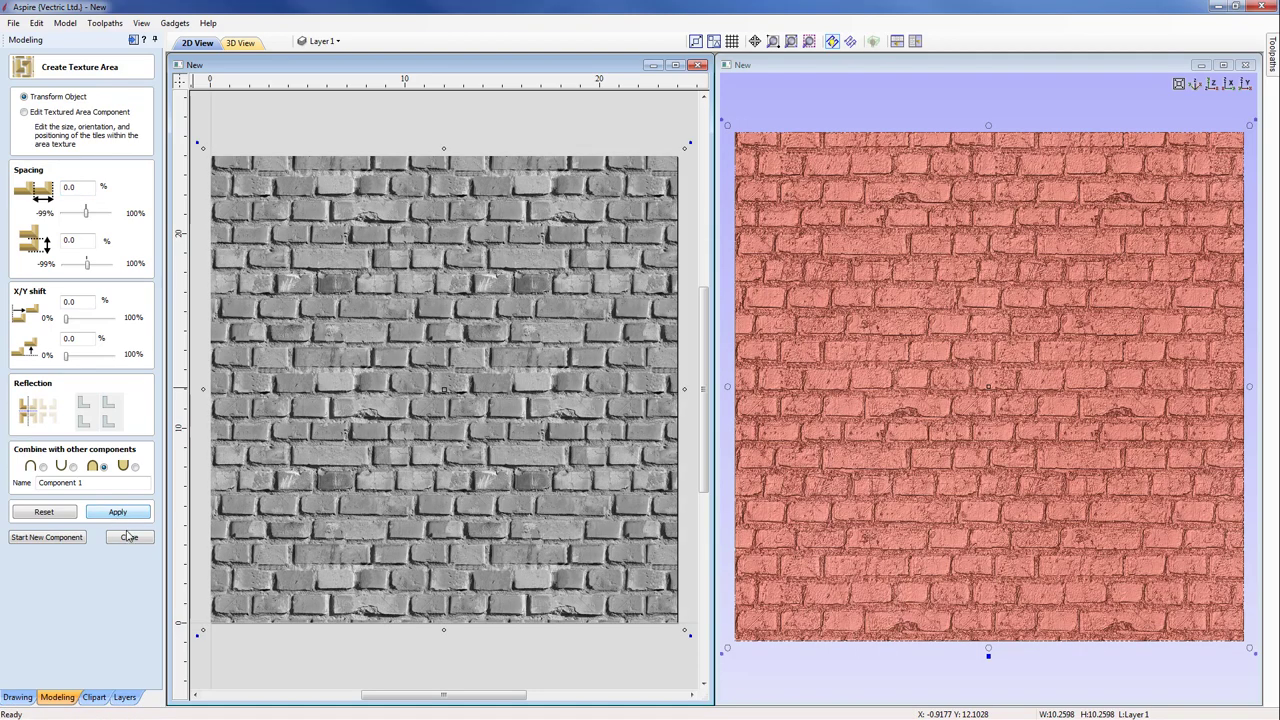
pyautogui.click(129, 541)
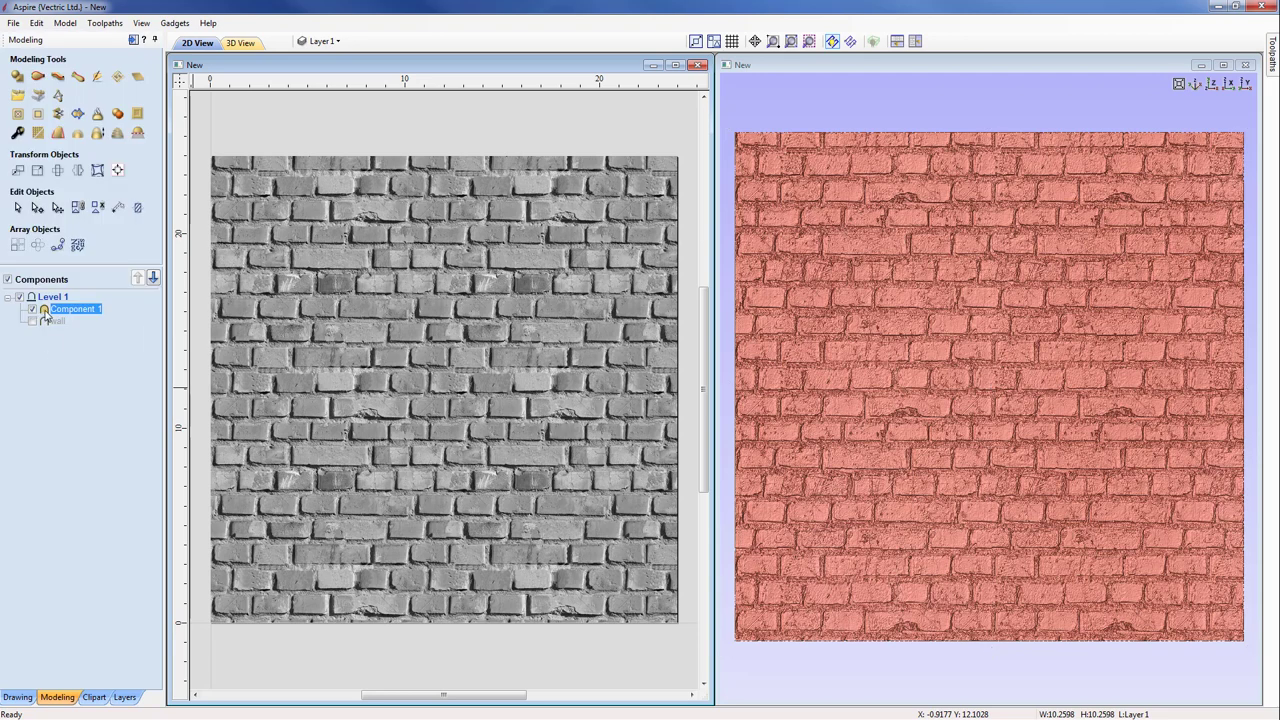
# Bake the Component 1 brick texture and apply light smoothing to the whole area
pyautogui.moveTo(58, 316)
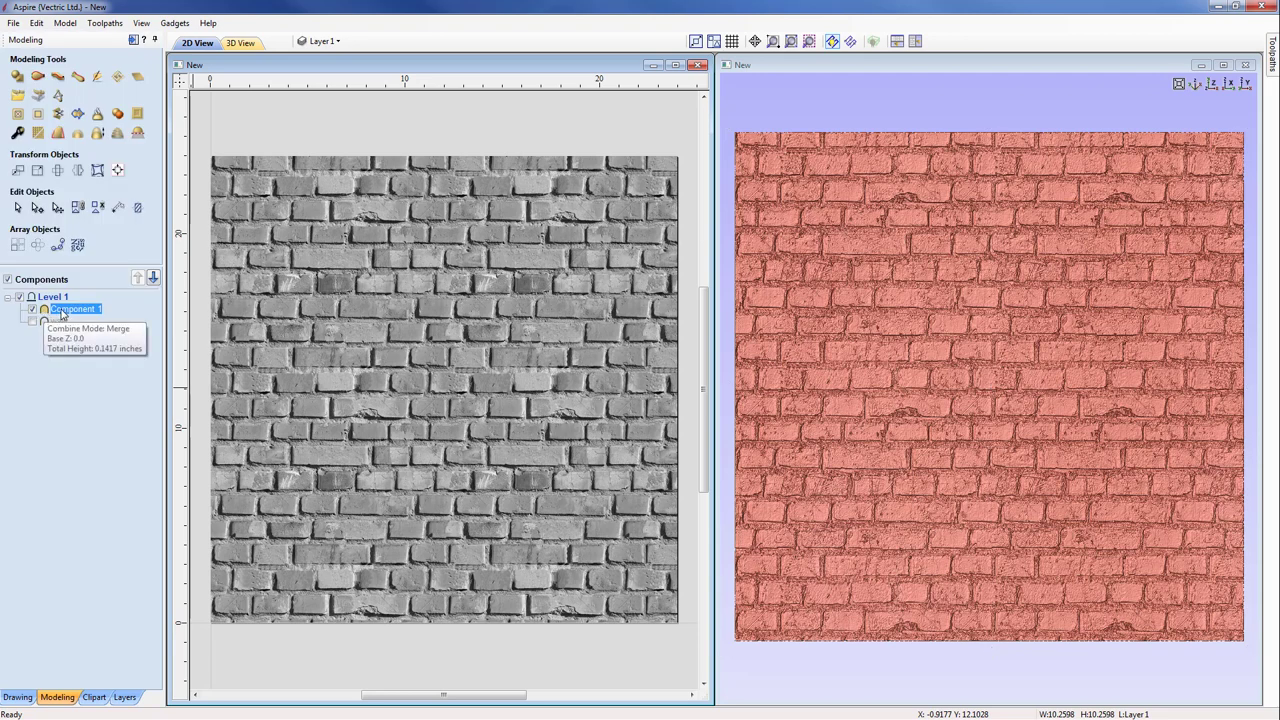
pyautogui.click(38, 133)
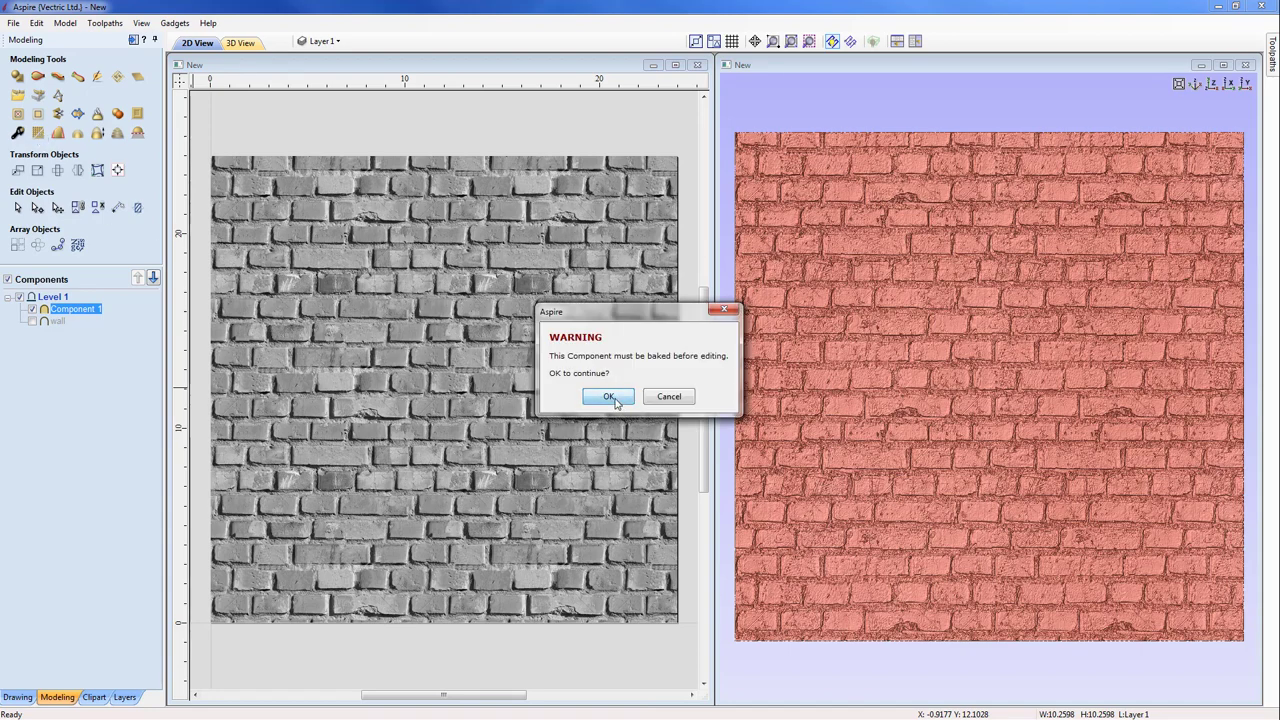
pyautogui.click(609, 397)
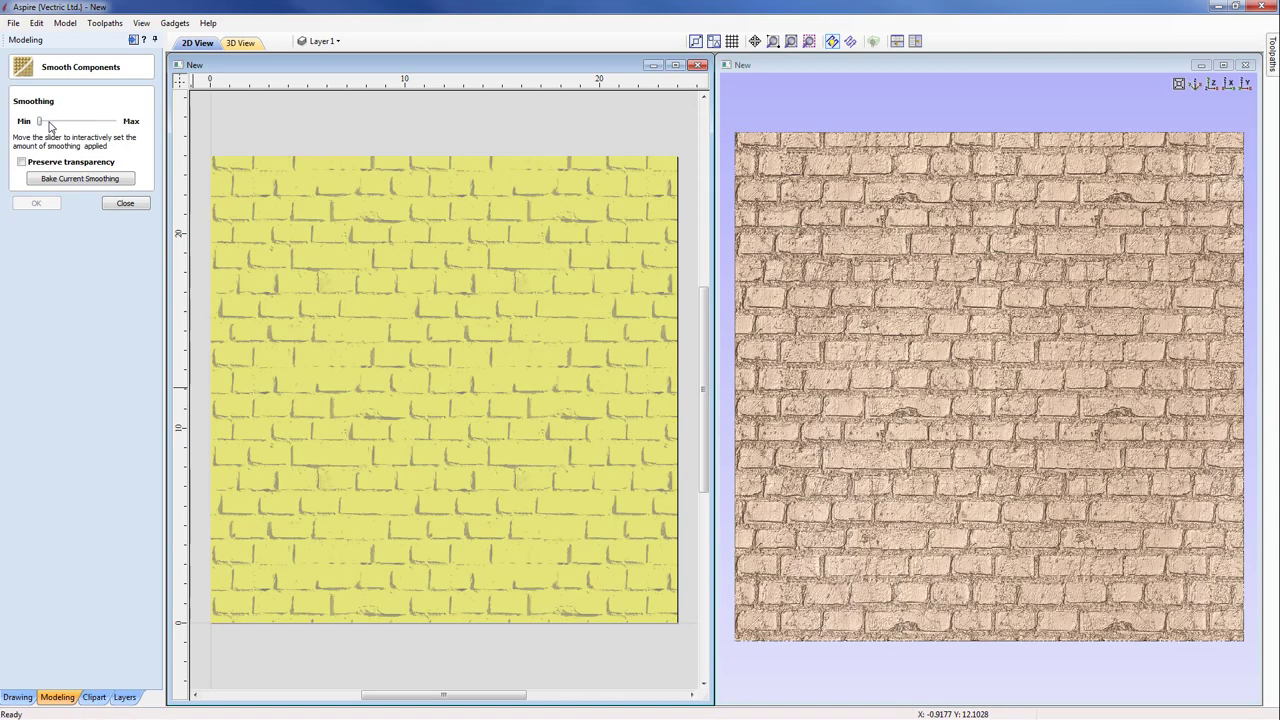
pyautogui.click(52, 123)
pyautogui.moveTo(53, 122); pyautogui.dragTo(55, 122)
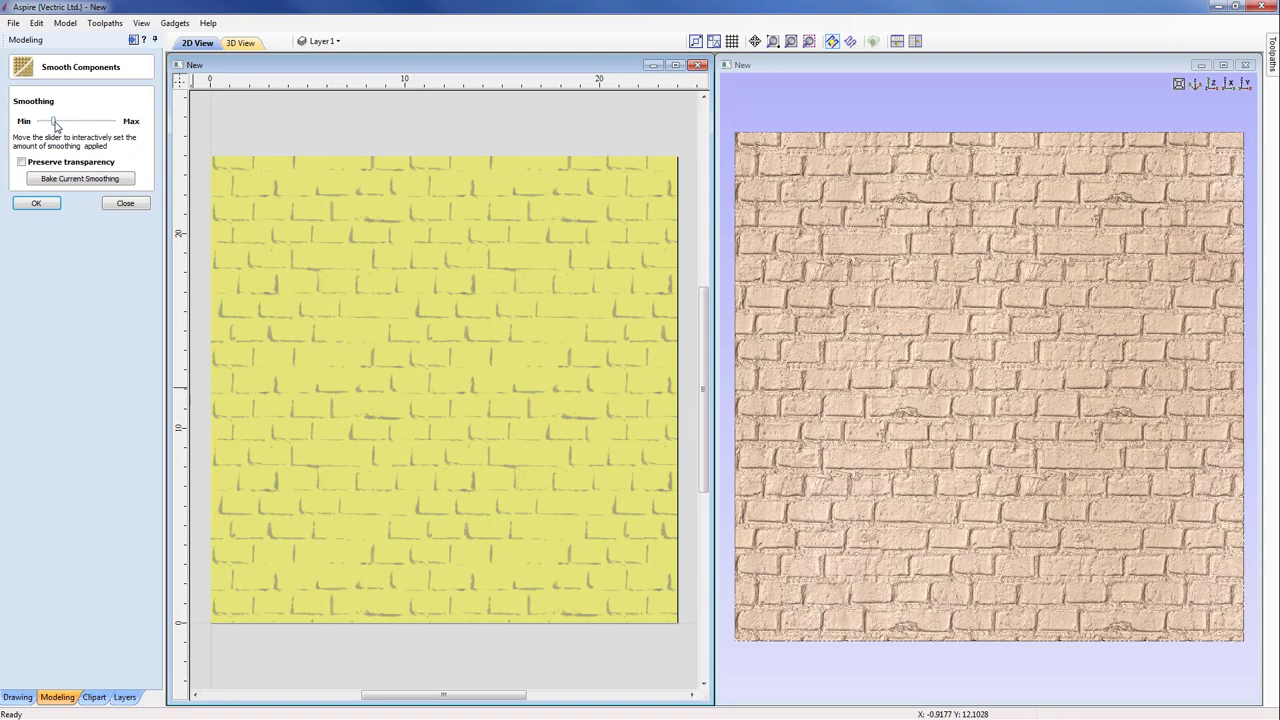
pyautogui.click(36, 203)
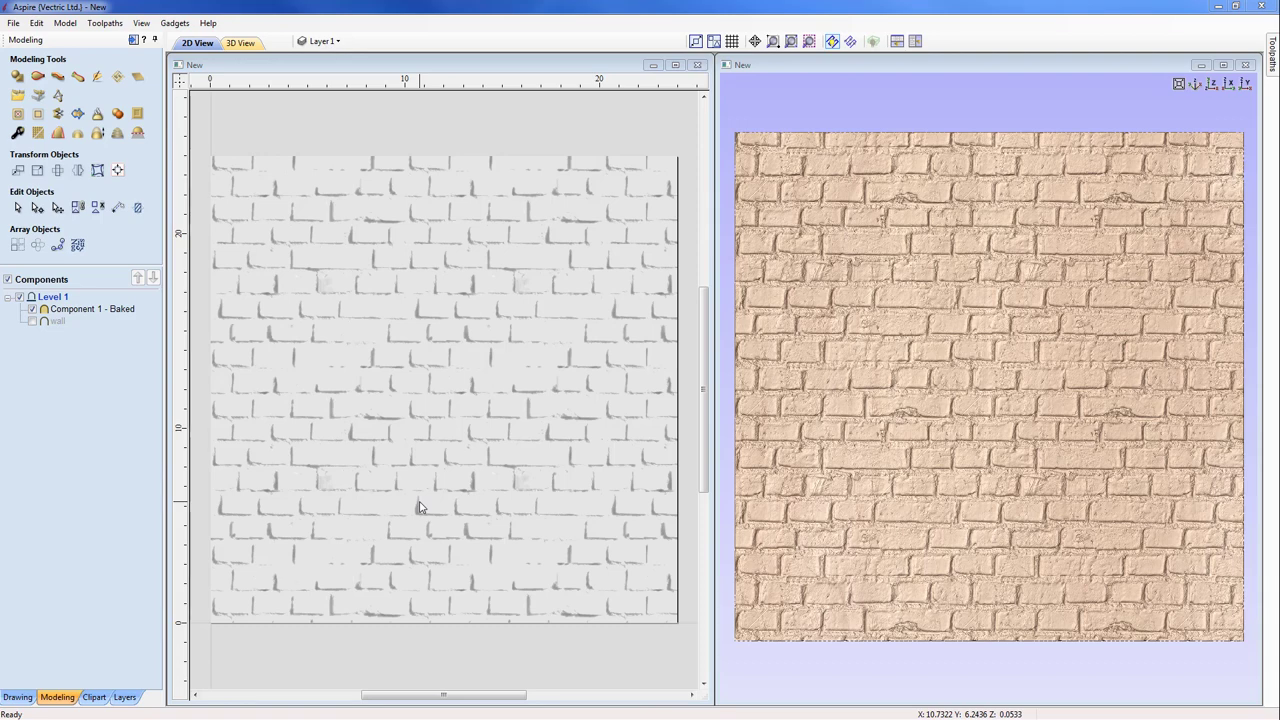
# Delete the baked Component 1 texture and the wall tile, and open the clipart library
pyautogui.click(46, 321)
pyautogui.keyDown('shift'); pyautogui.click(50, 310); pyautogui.keyUp('shift')
pyautogui.rightClick(51, 312)
pyautogui.click(83, 409)
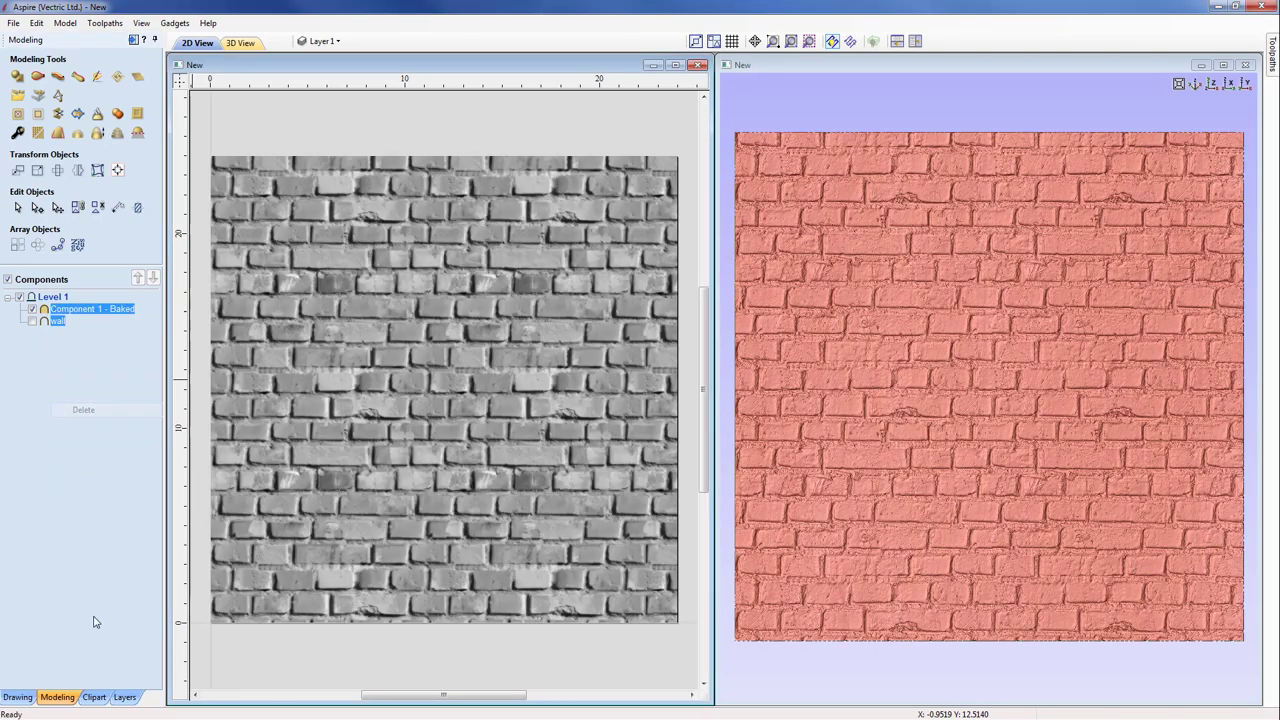
pyautogui.click(94, 697)
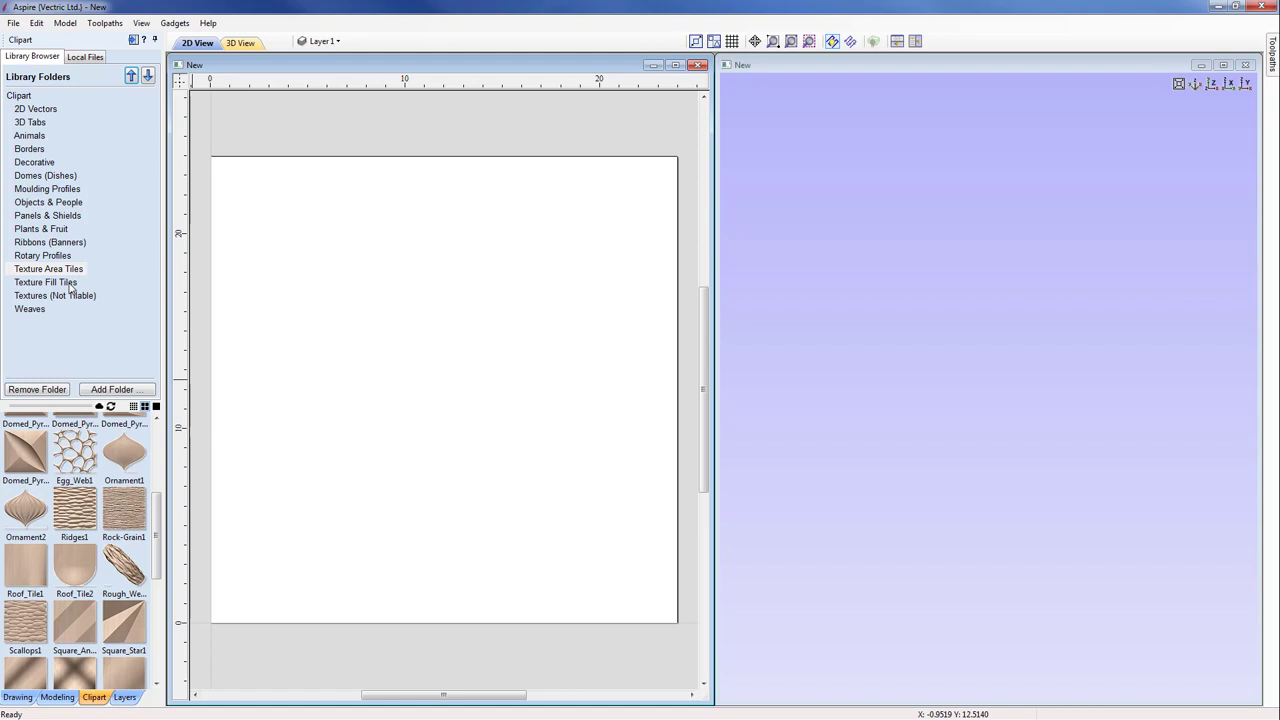
# Add the Domed_Pyramid_Scallop1_Tiled clipart from the Texture Fill Tiles library folder to the model
pyautogui.click(67, 284)
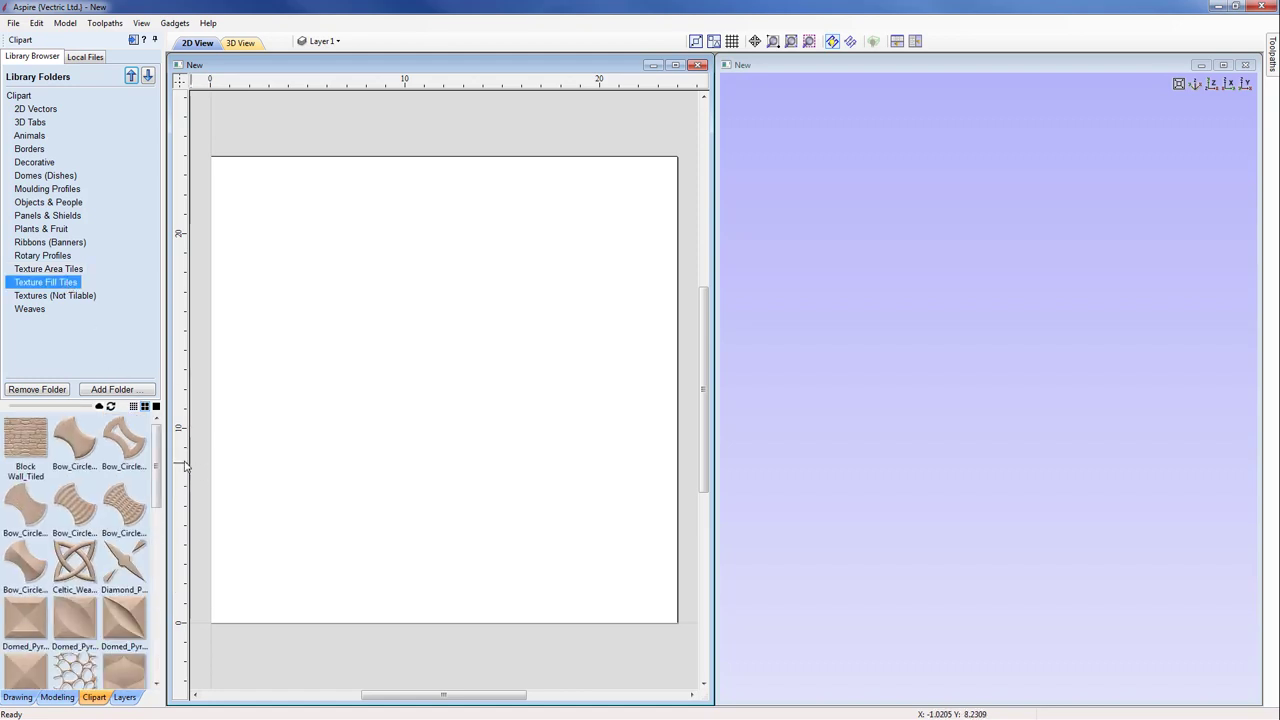
pyautogui.moveTo(157, 463); pyautogui.dragTo(158, 500)
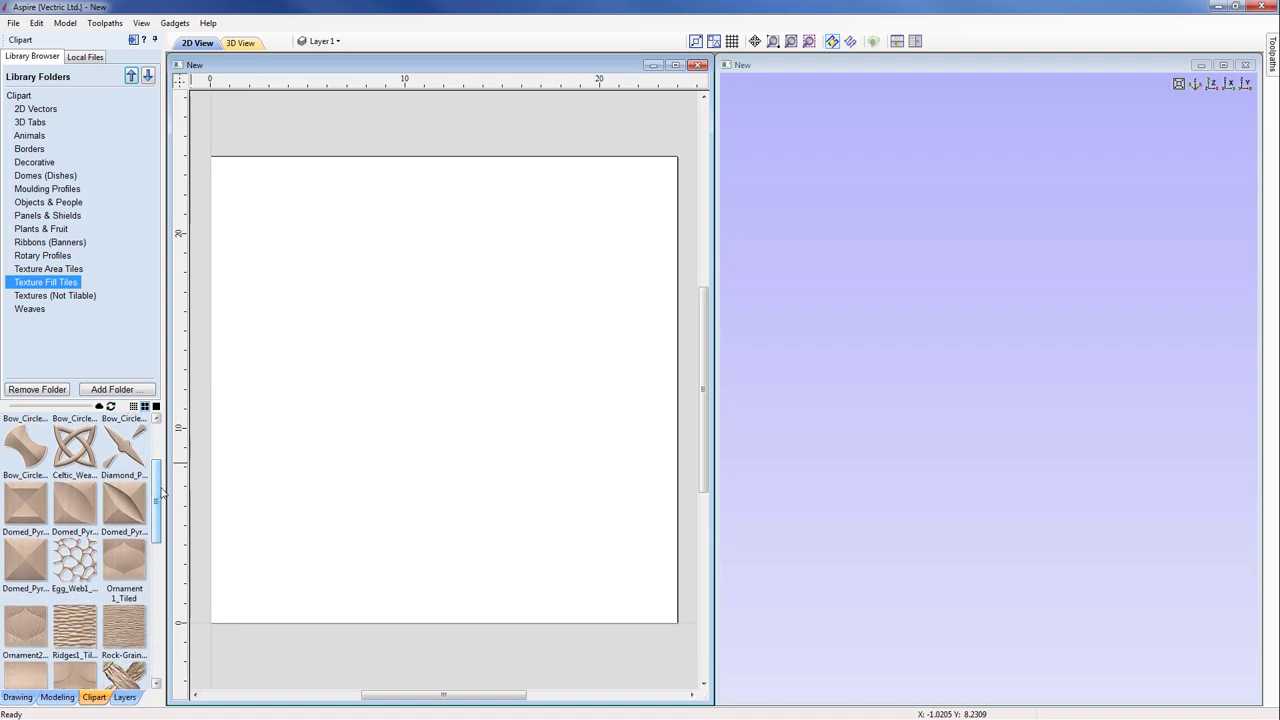
pyautogui.click(77, 525)
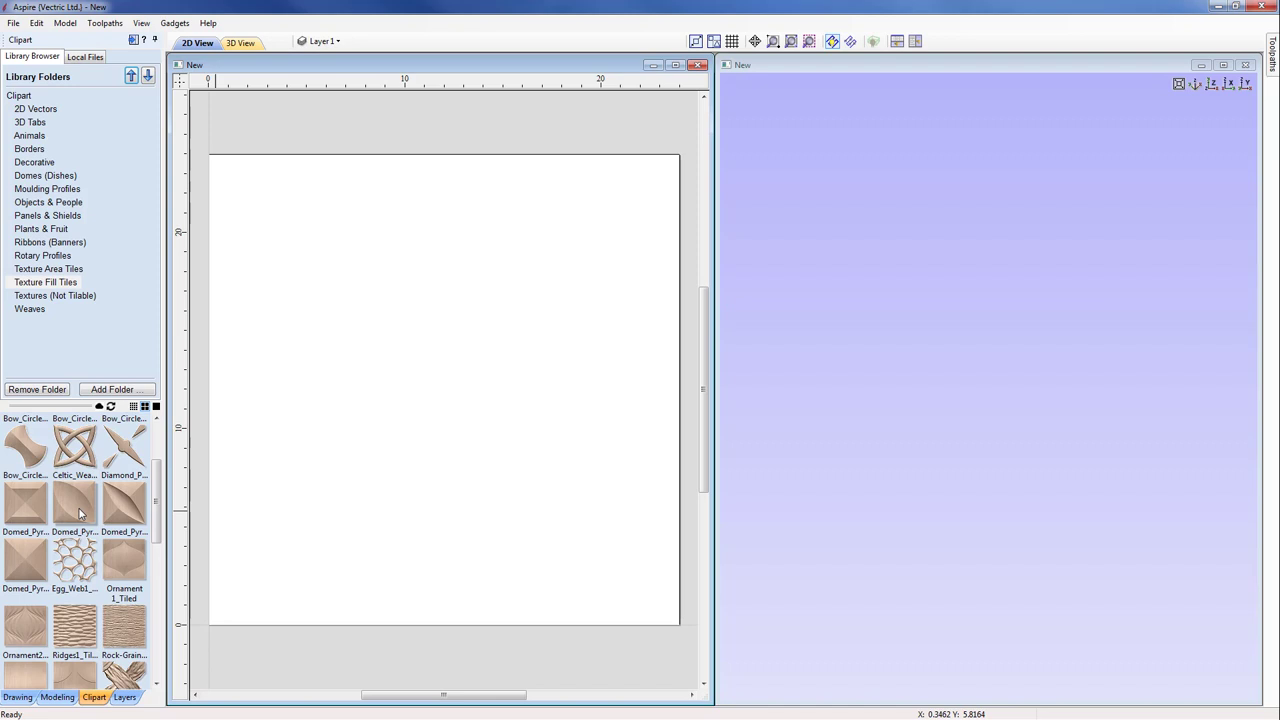
pyautogui.doubleClick(80, 513)
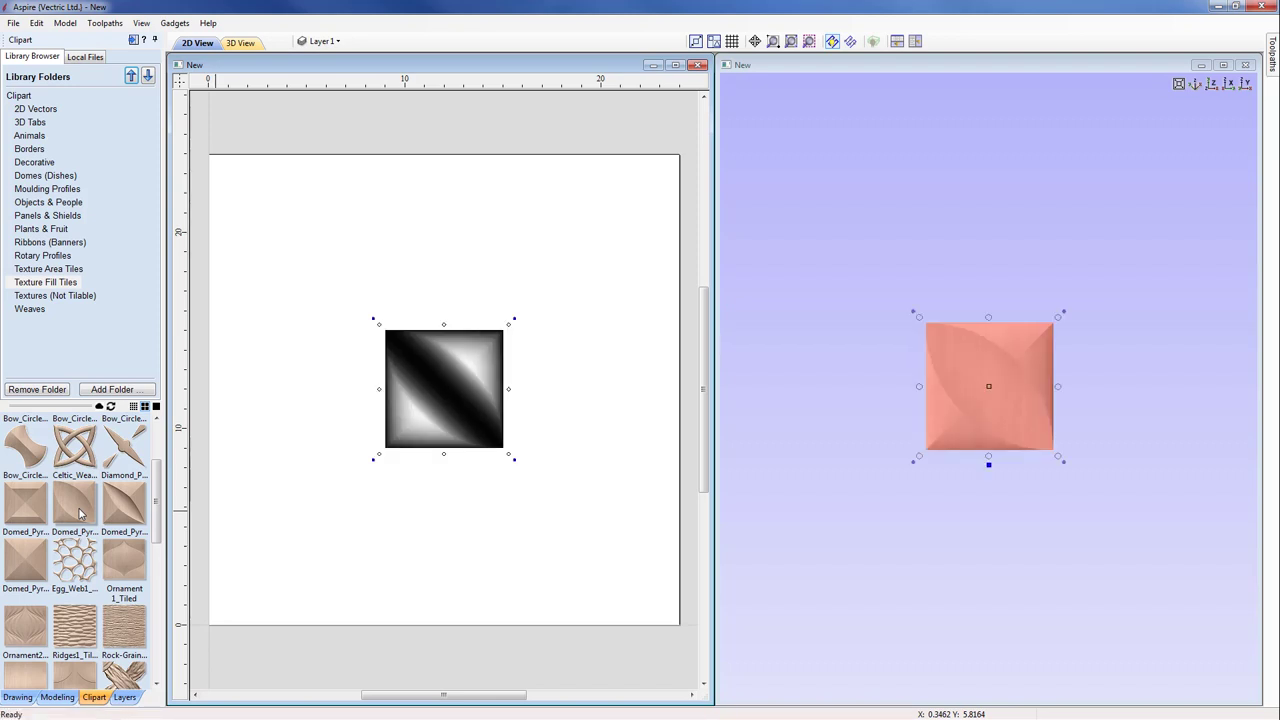
# Move the domed pyramid tile to the job's lower-left corner and stretch it to about 22.7 by 22.7 inches
pyautogui.click(57, 697)
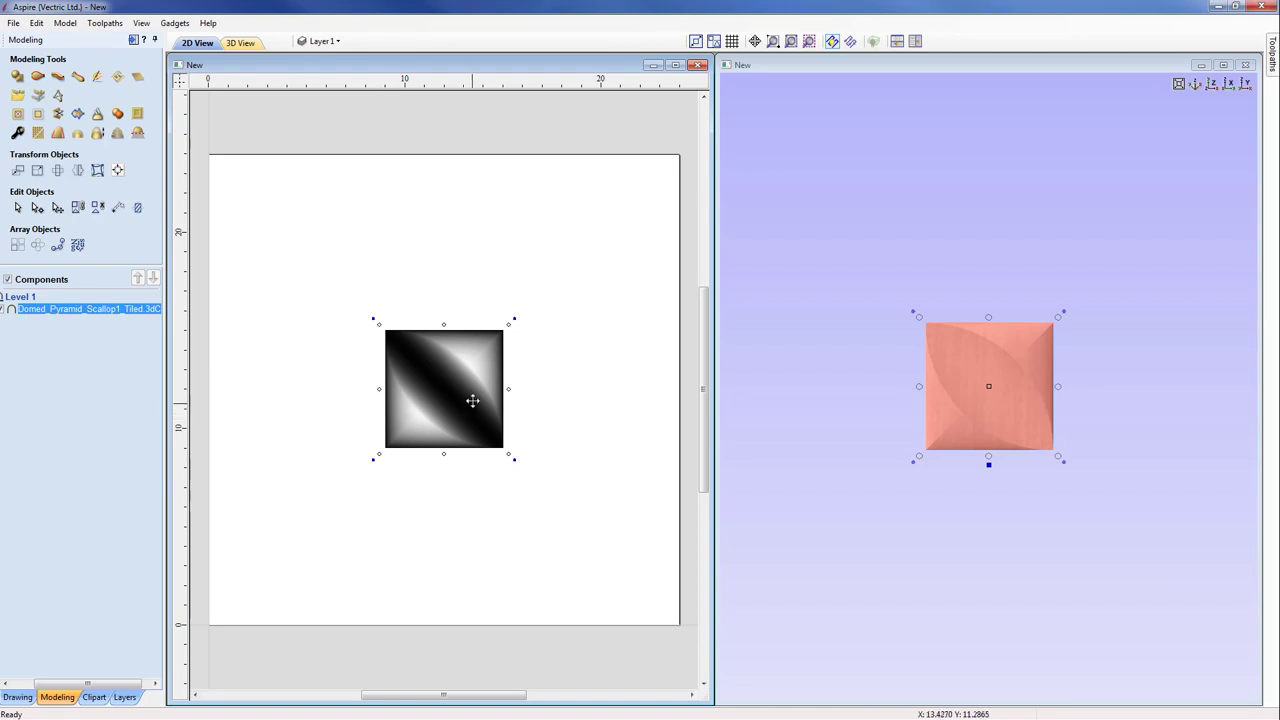
pyautogui.moveTo(459, 394); pyautogui.dragTo(283, 571)
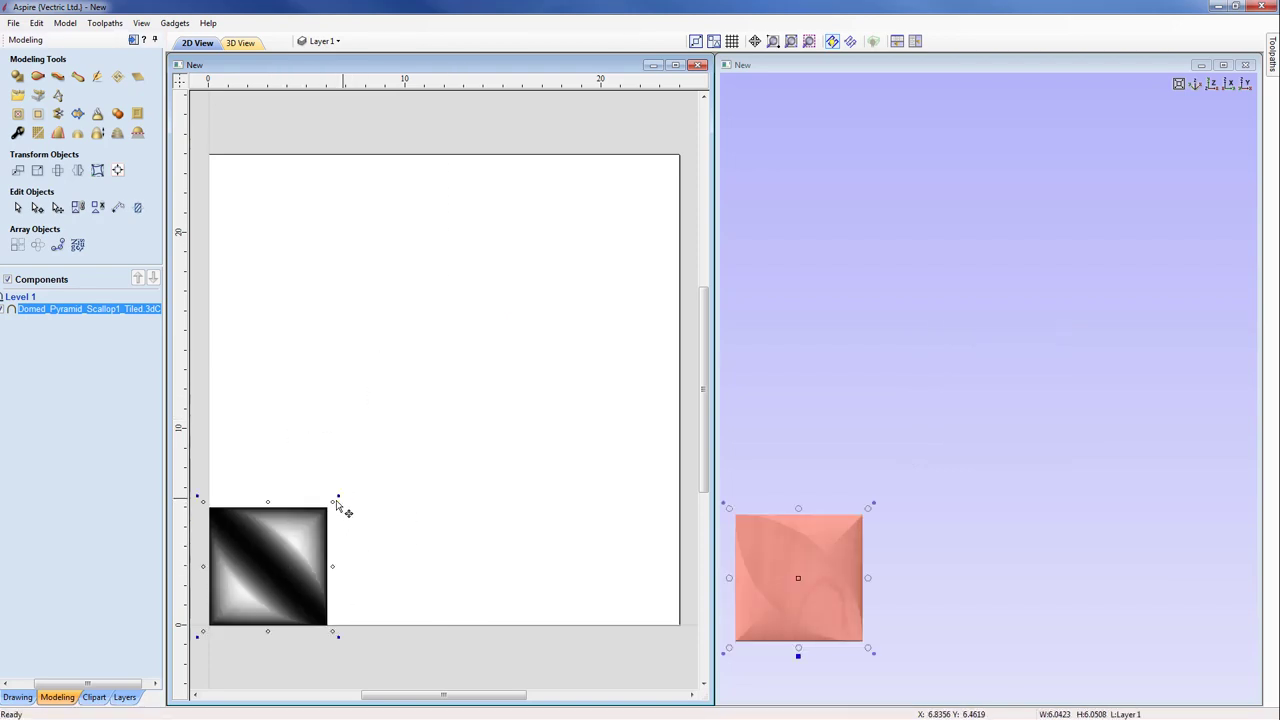
pyautogui.moveTo(332, 501); pyautogui.dragTo(825, 181)
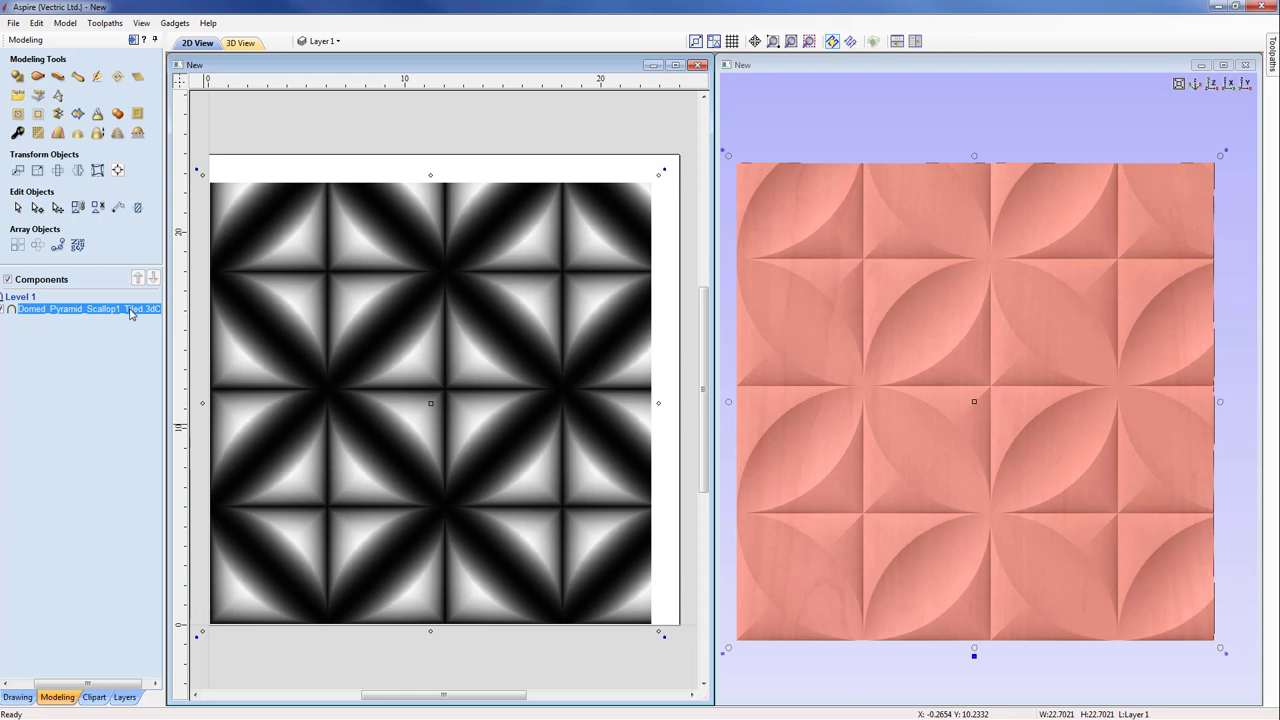
# Delete the domed pyramid component and add the freestanding Eagle_Head-50218-A clipart from the Animals library folder
pyautogui.rightClick(83, 312)
pyautogui.click(116, 424)
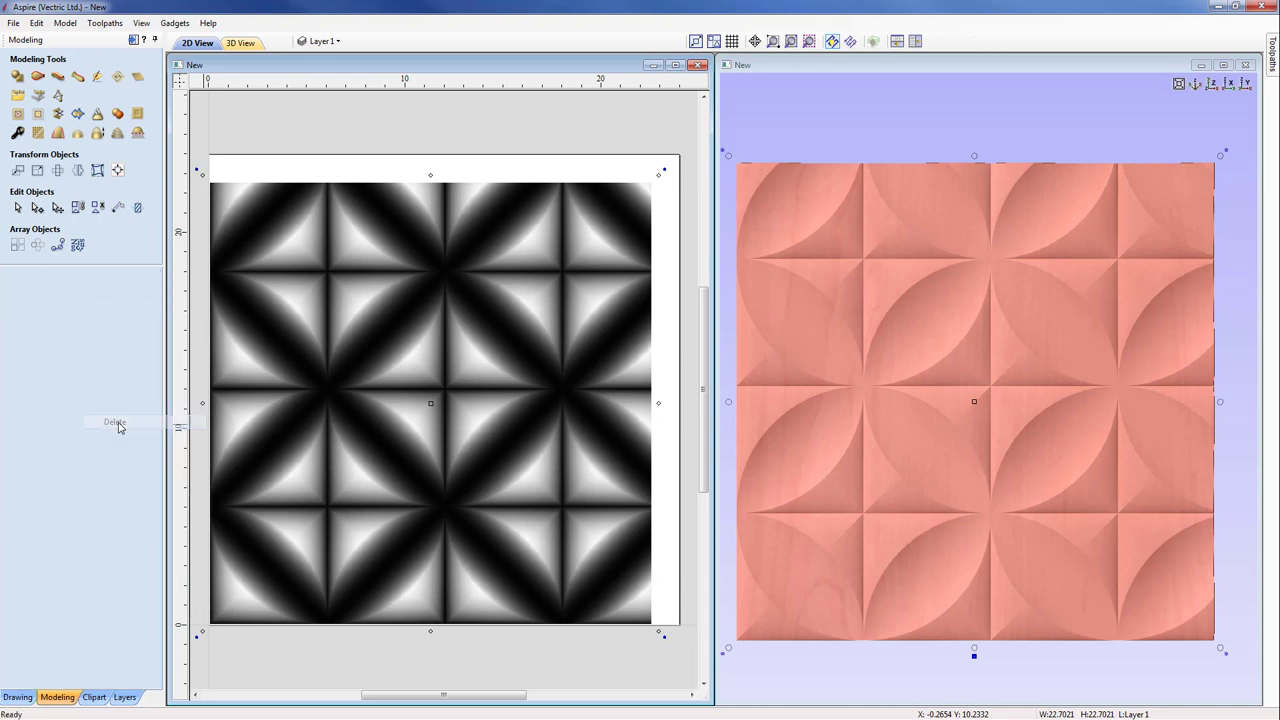
pyautogui.click(94, 697)
pyautogui.click(30, 137)
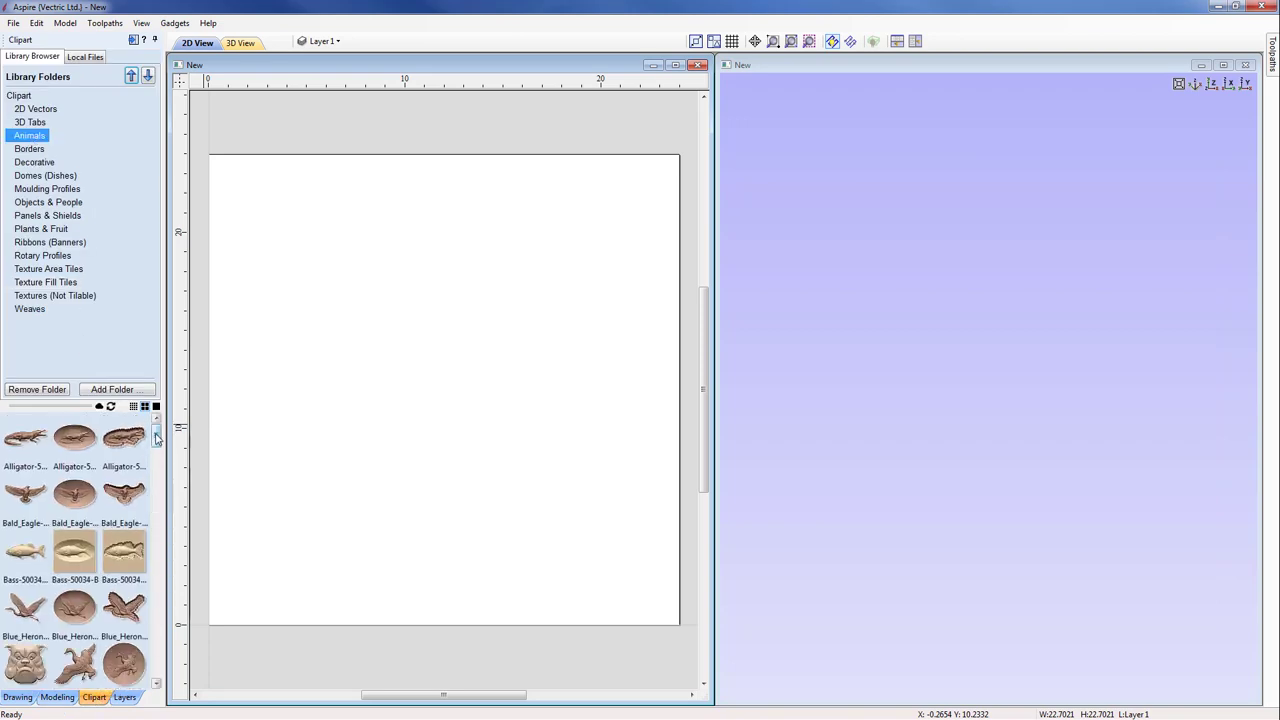
pyautogui.moveTo(157, 437); pyautogui.dragTo(155, 521)
pyautogui.doubleClick(77, 541)
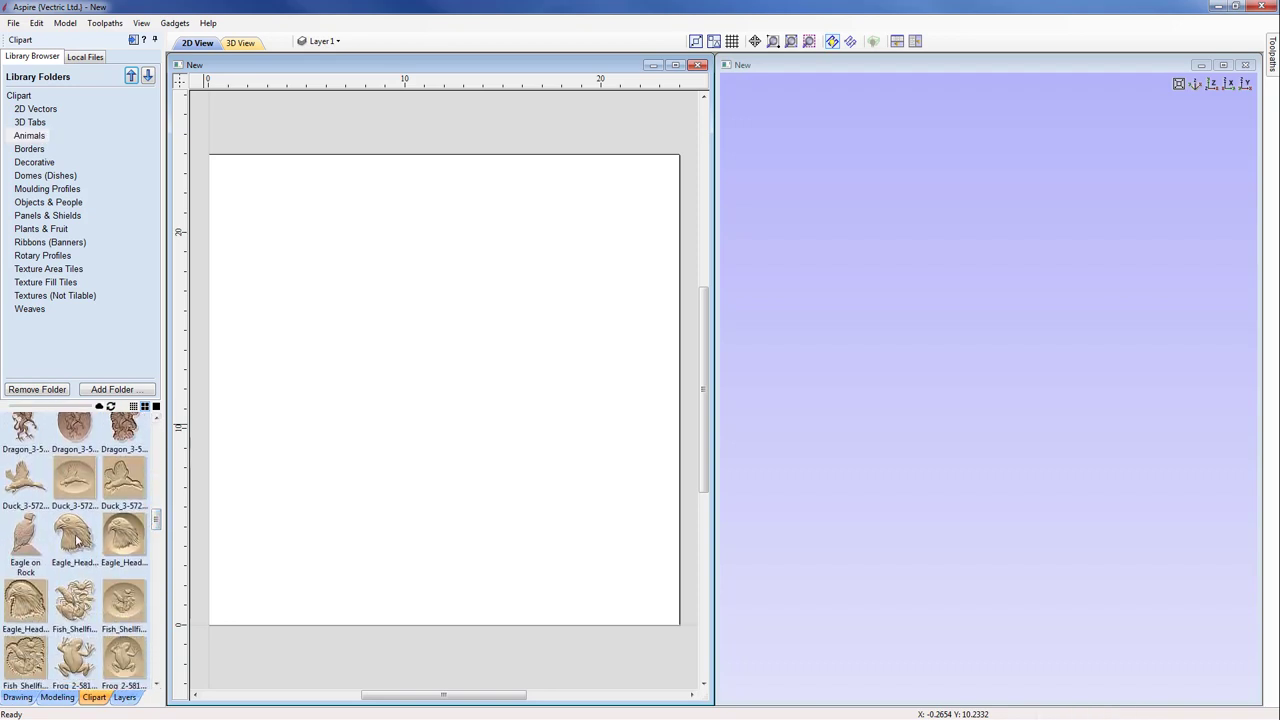
# Create a texture area from the eagle head with 0% spacing and shift
pyautogui.click(57, 697)
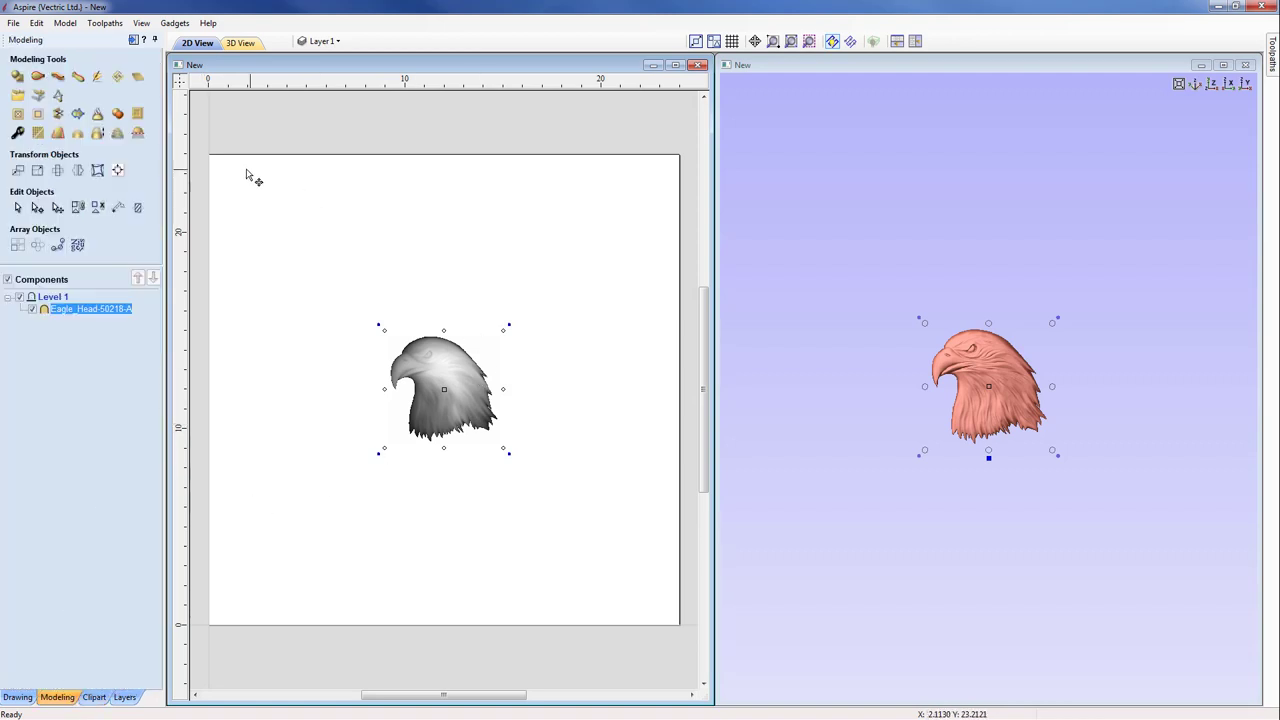
pyautogui.click(117, 79)
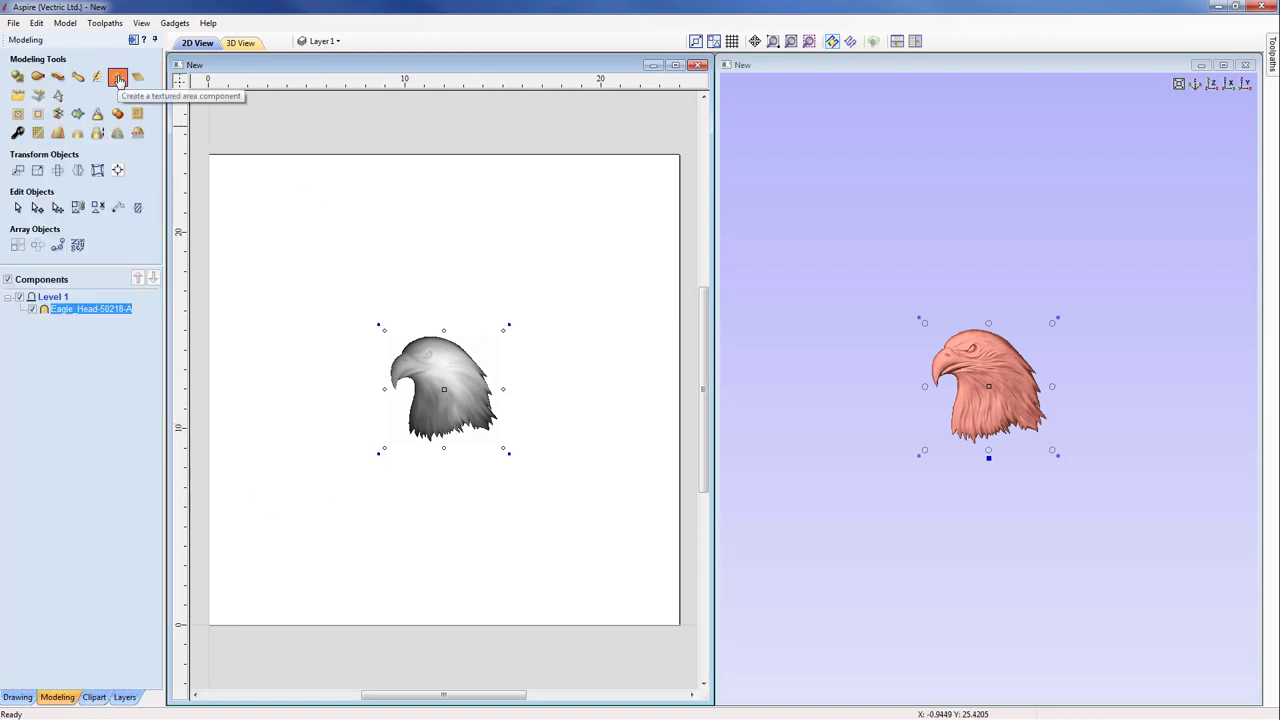
pyautogui.click(114, 513)
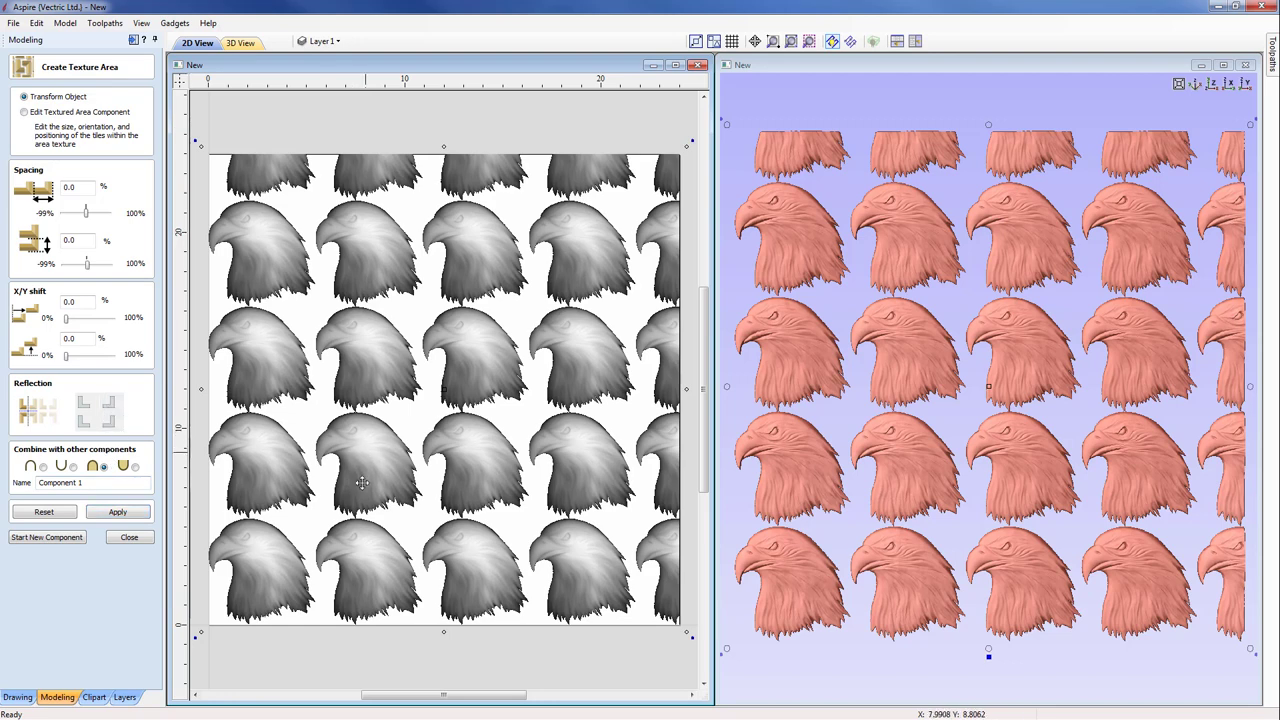
# Set the tile reflection so columns of horizontally mirrored eagle heads alternate with columns of vertically flipped ones
pyautogui.click(130, 513)
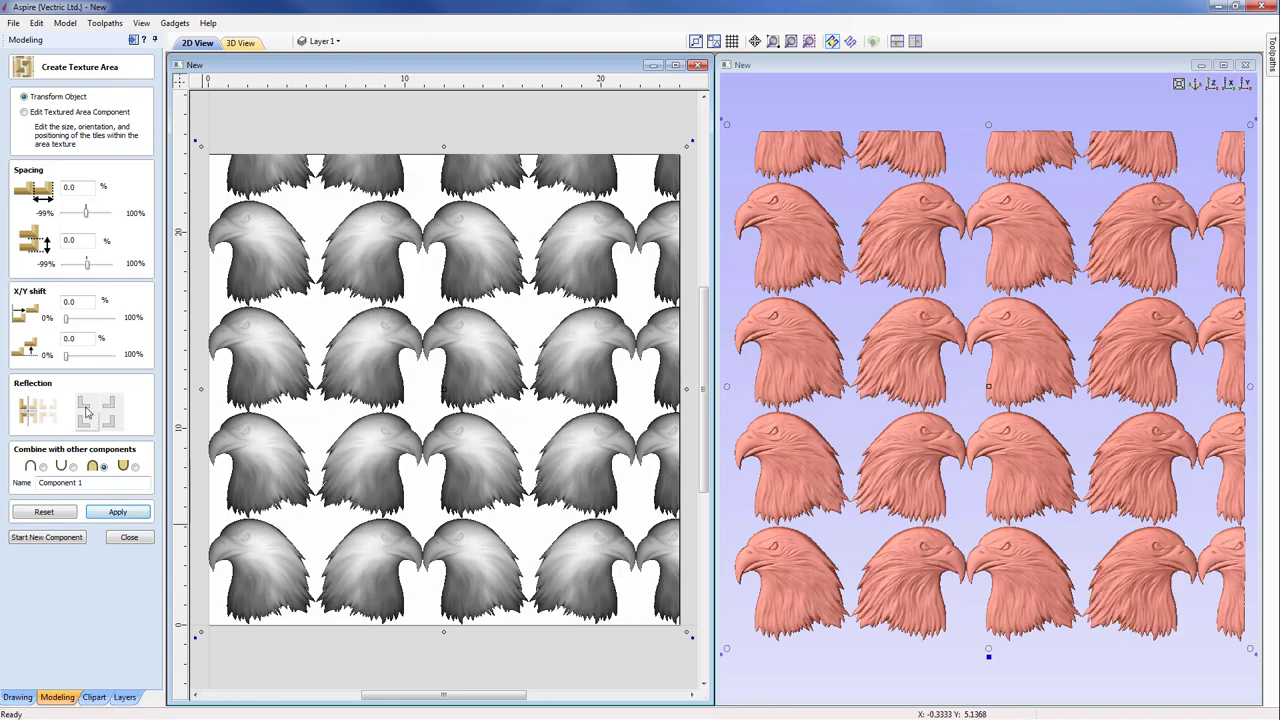
pyautogui.click(123, 513)
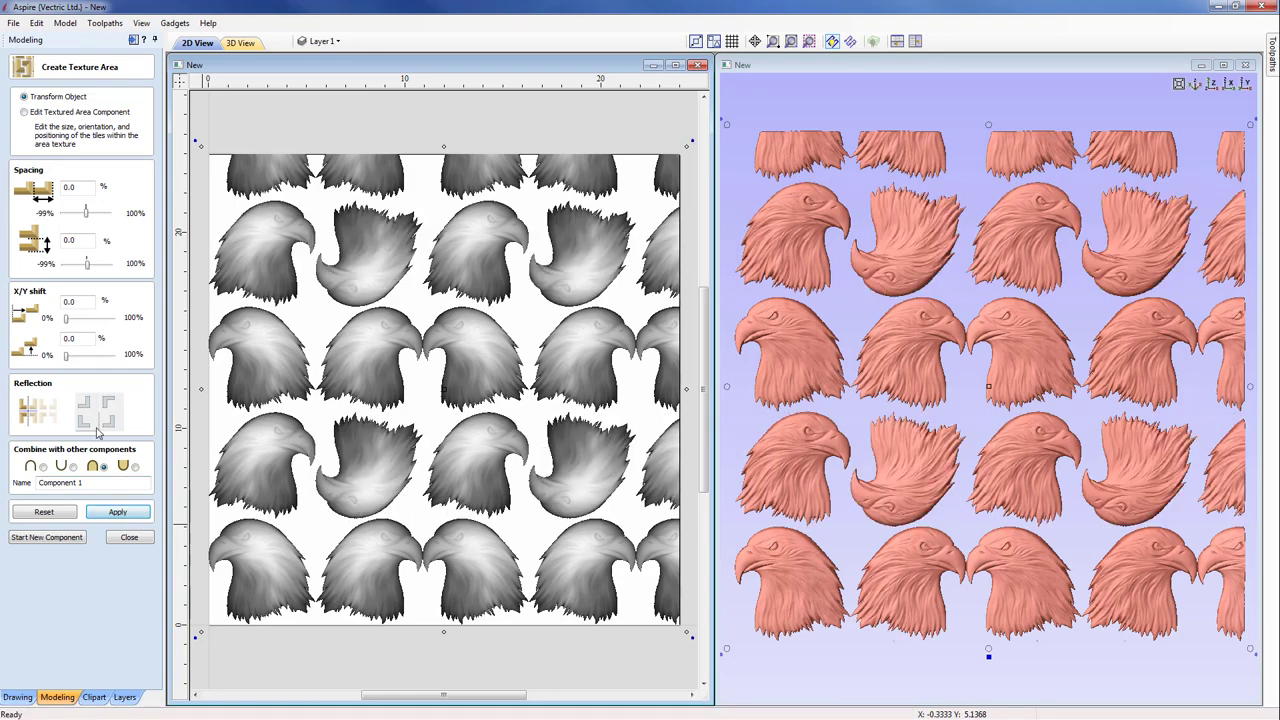
pyautogui.click(118, 513)
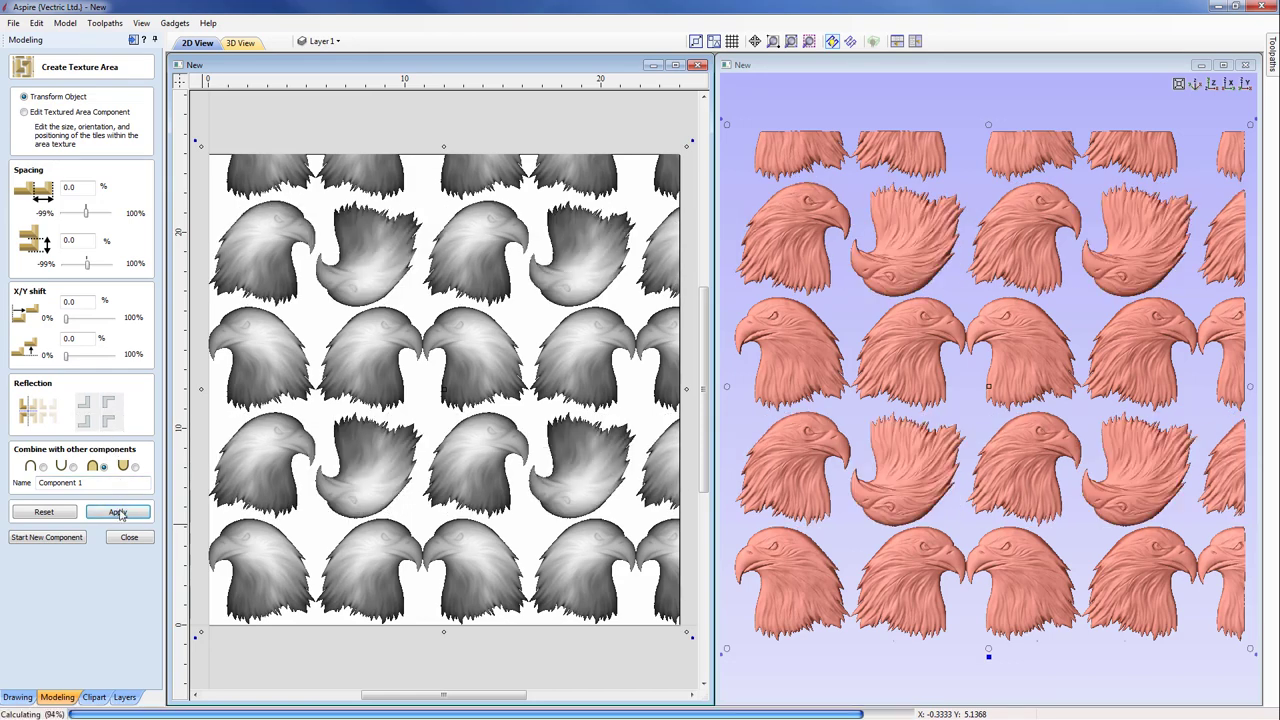
# Set the eagle texture's horizontal spacing to -20% and its Y shift to 10%, and close the texture area tool
pyautogui.doubleClick(74, 186)
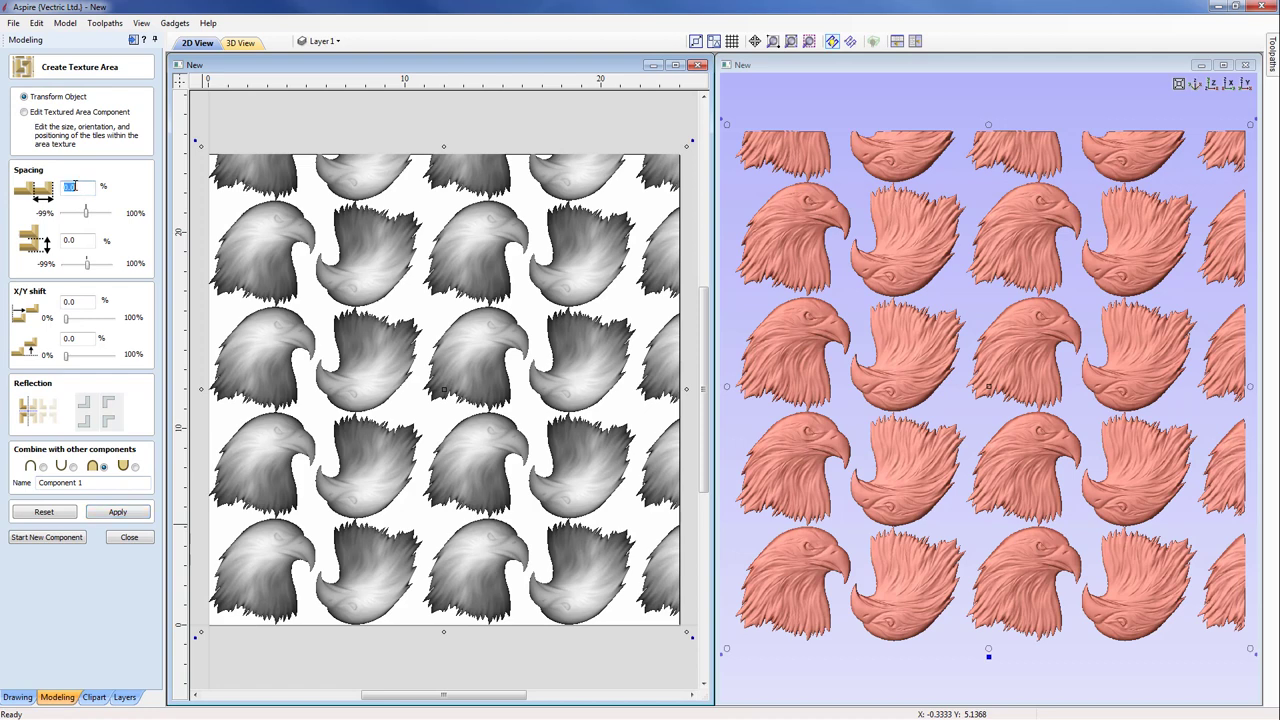
pyautogui.write('-20')
pyautogui.click(103, 519)
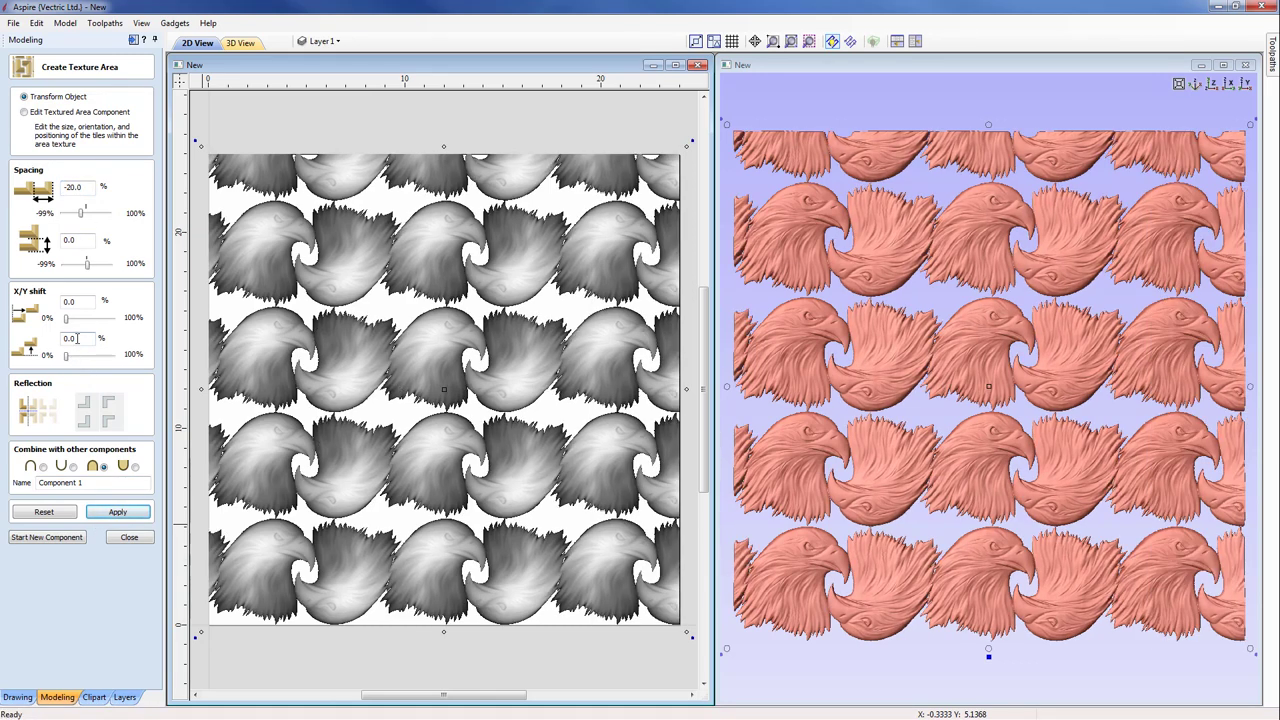
pyautogui.moveTo(72, 339); pyautogui.dragTo(56, 345)
pyautogui.write('10')
pyautogui.press('Return')
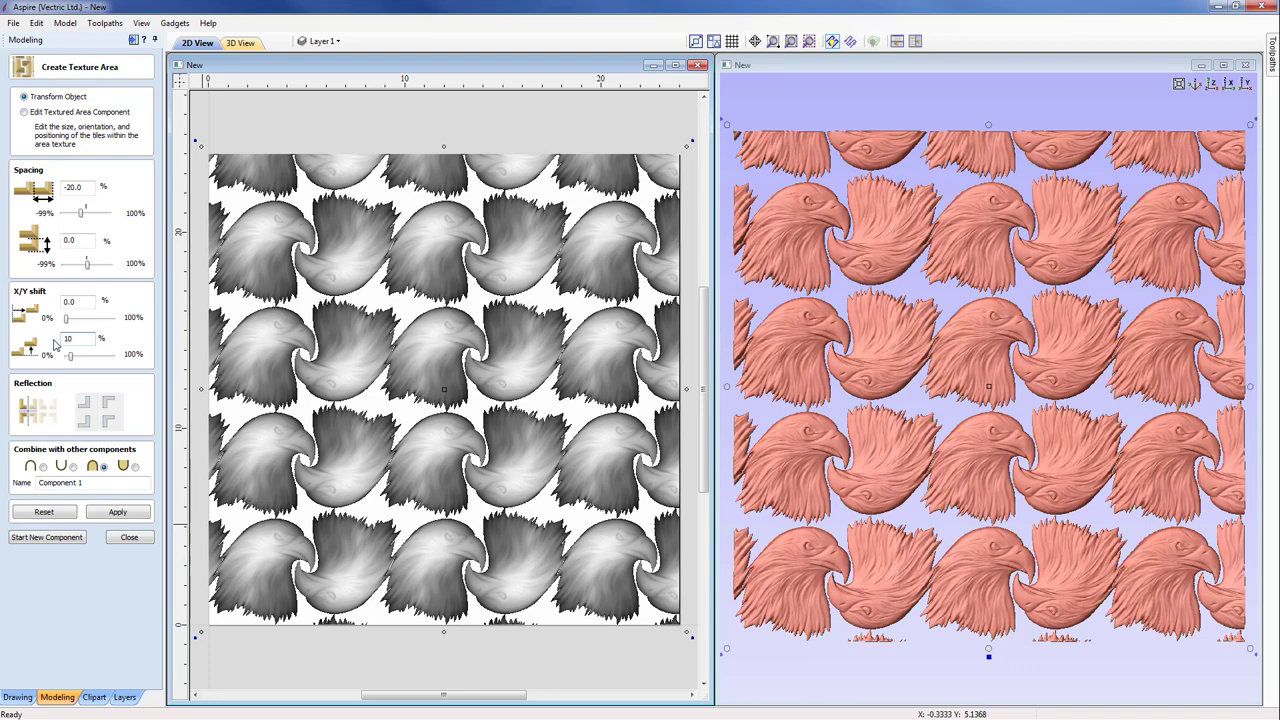
pyautogui.click(130, 539)
# Shrink the eagle texture area toward the job's lower-left corner to about 10.3 by 11.6 inches
pyautogui.click(438, 343)
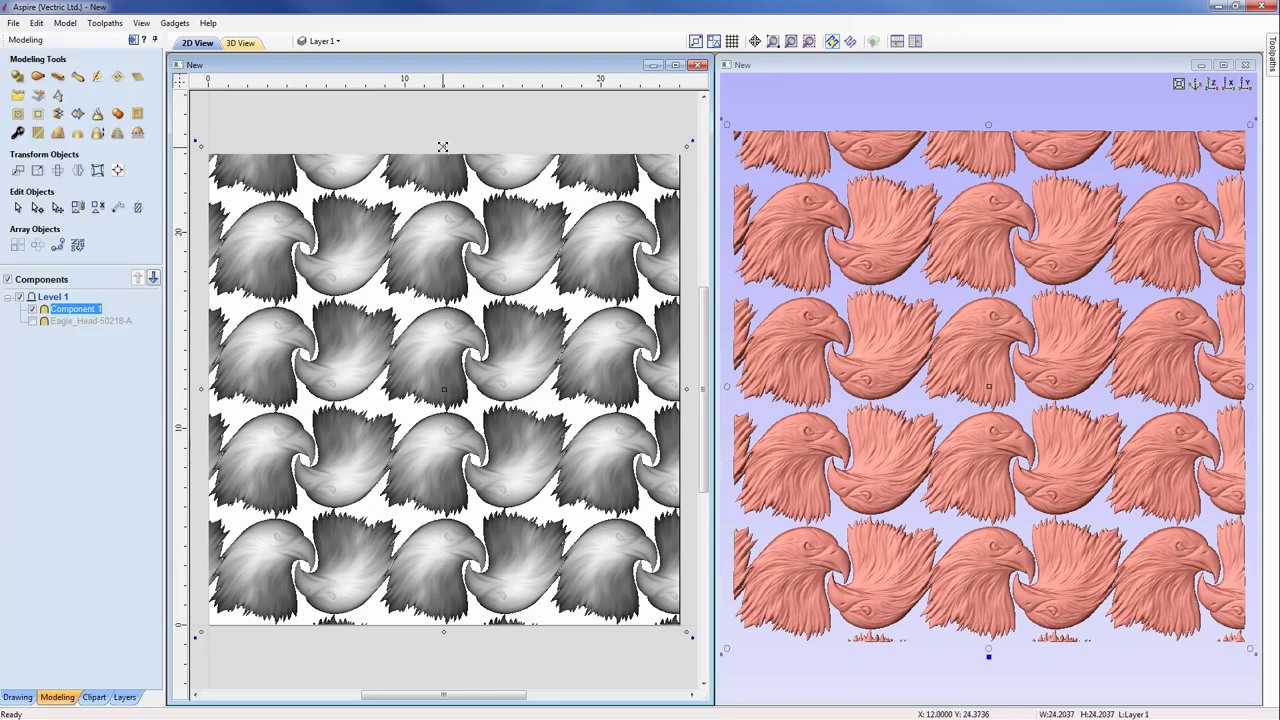
pyautogui.moveTo(443, 150); pyautogui.dragTo(431, 399)
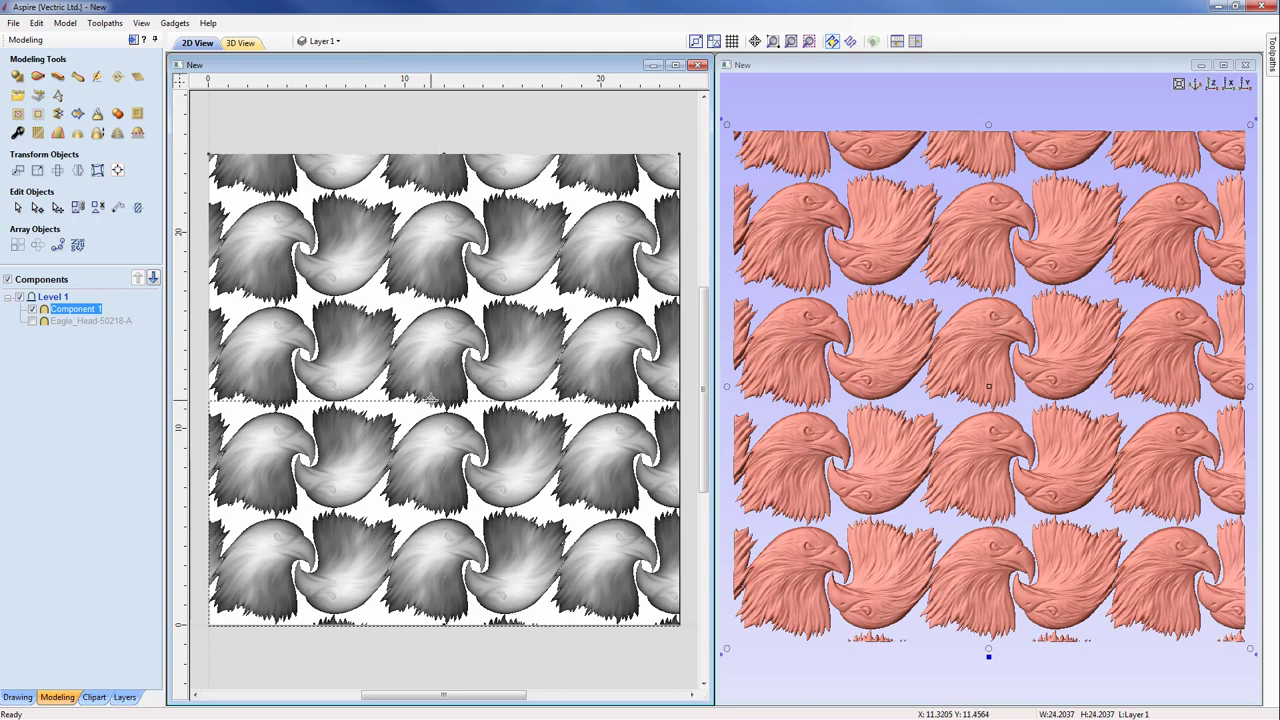
pyautogui.moveTo(431, 399); pyautogui.dragTo(431, 401)
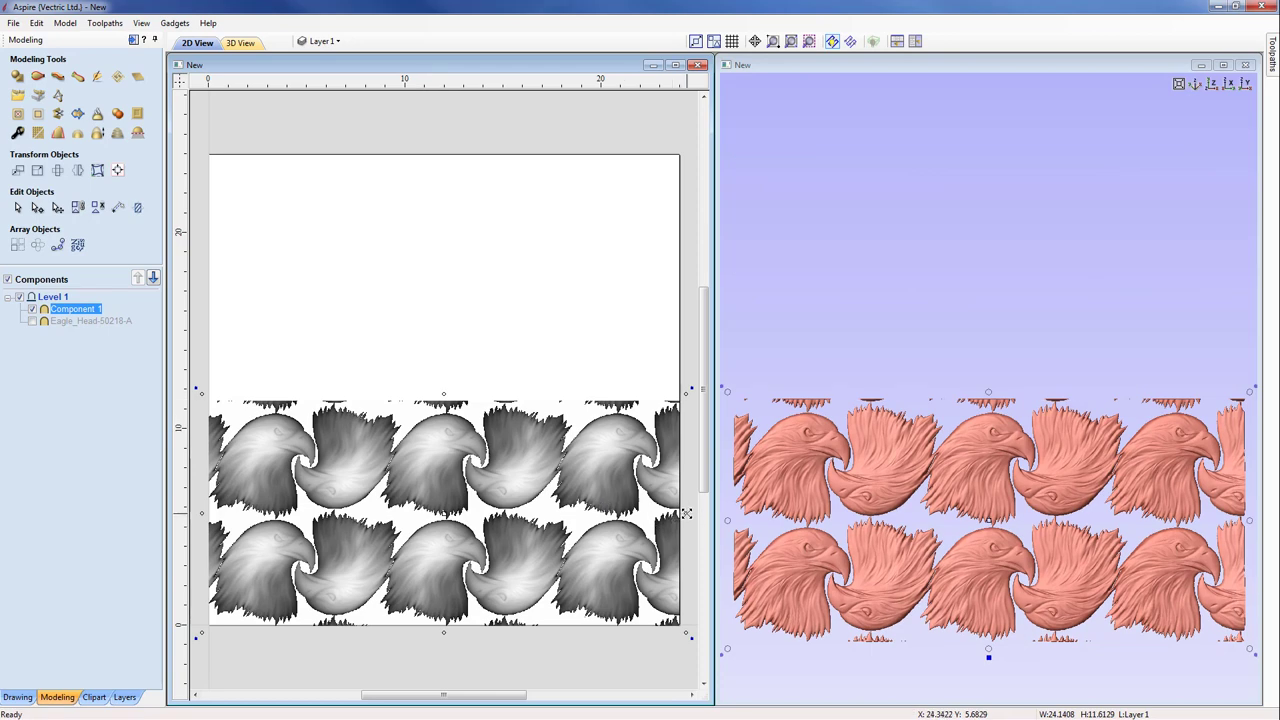
pyautogui.moveTo(686, 513); pyautogui.dragTo(408, 499)
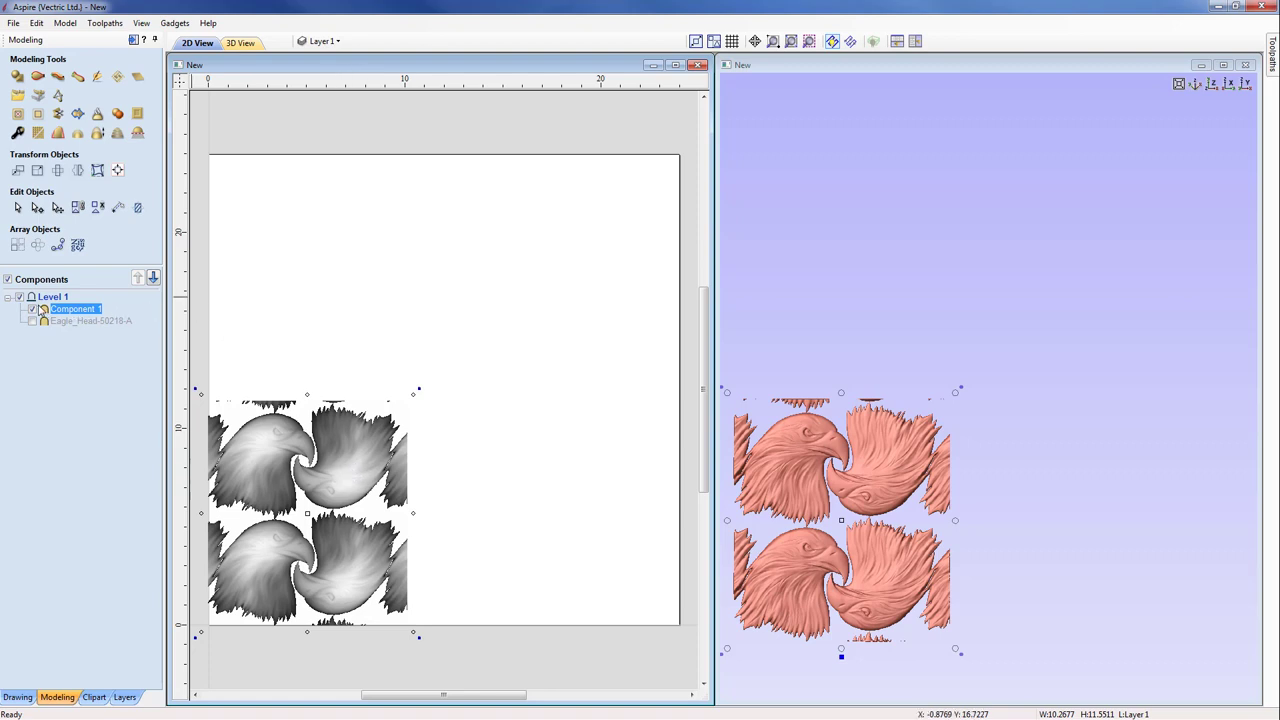
# Export Component 1 as a 3D clipart file named Eagle in the Texture Fill Tiles folder
pyautogui.moveTo(62, 314)
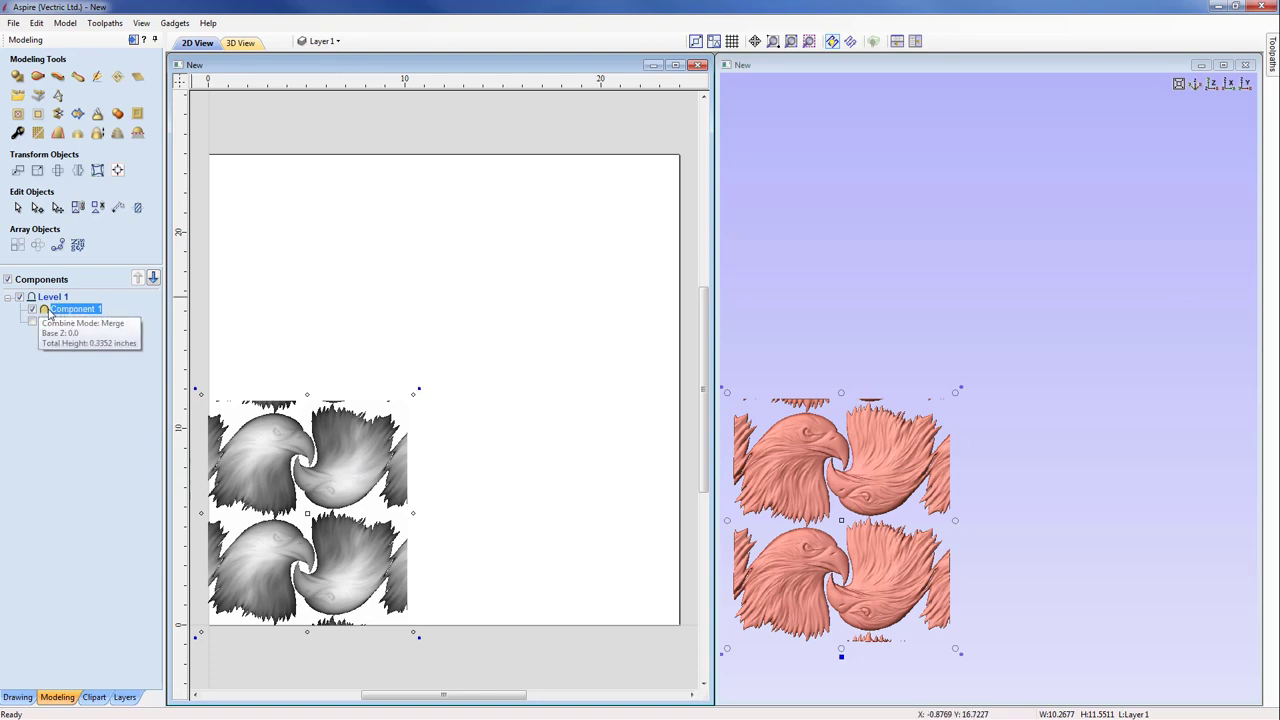
pyautogui.rightClick(51, 310)
pyautogui.click(133, 384)
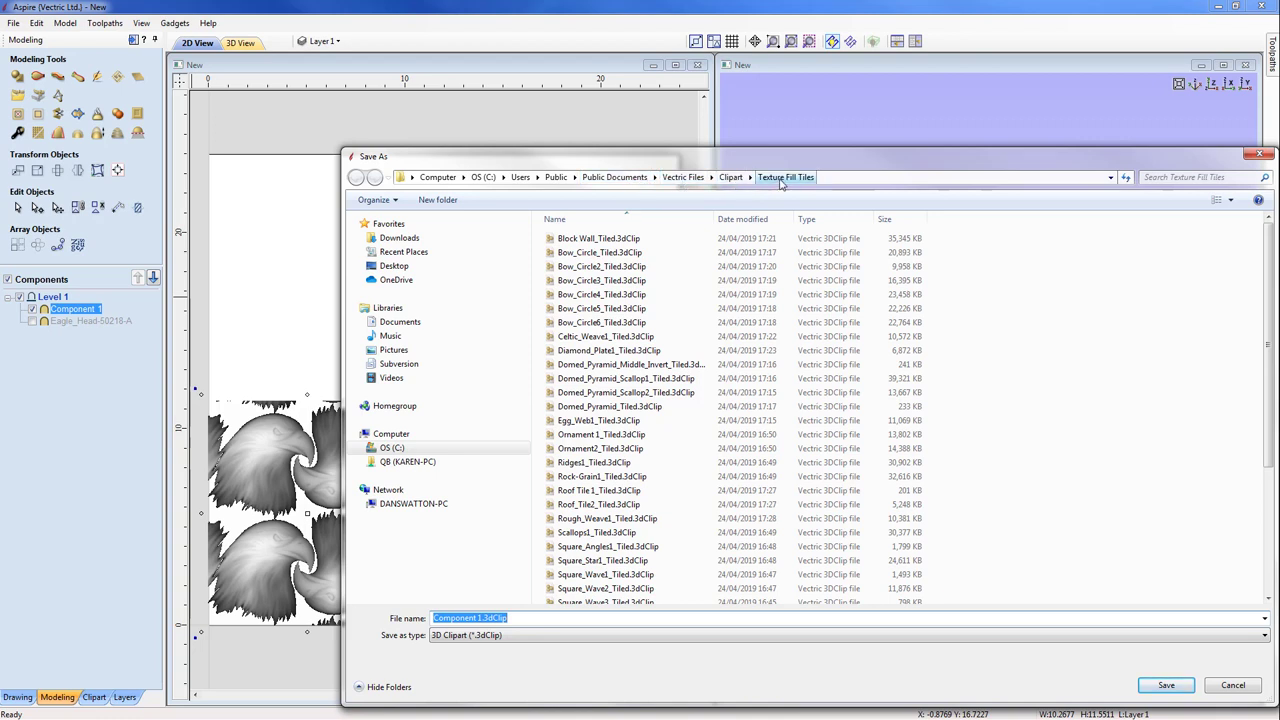
pyautogui.click(479, 618)
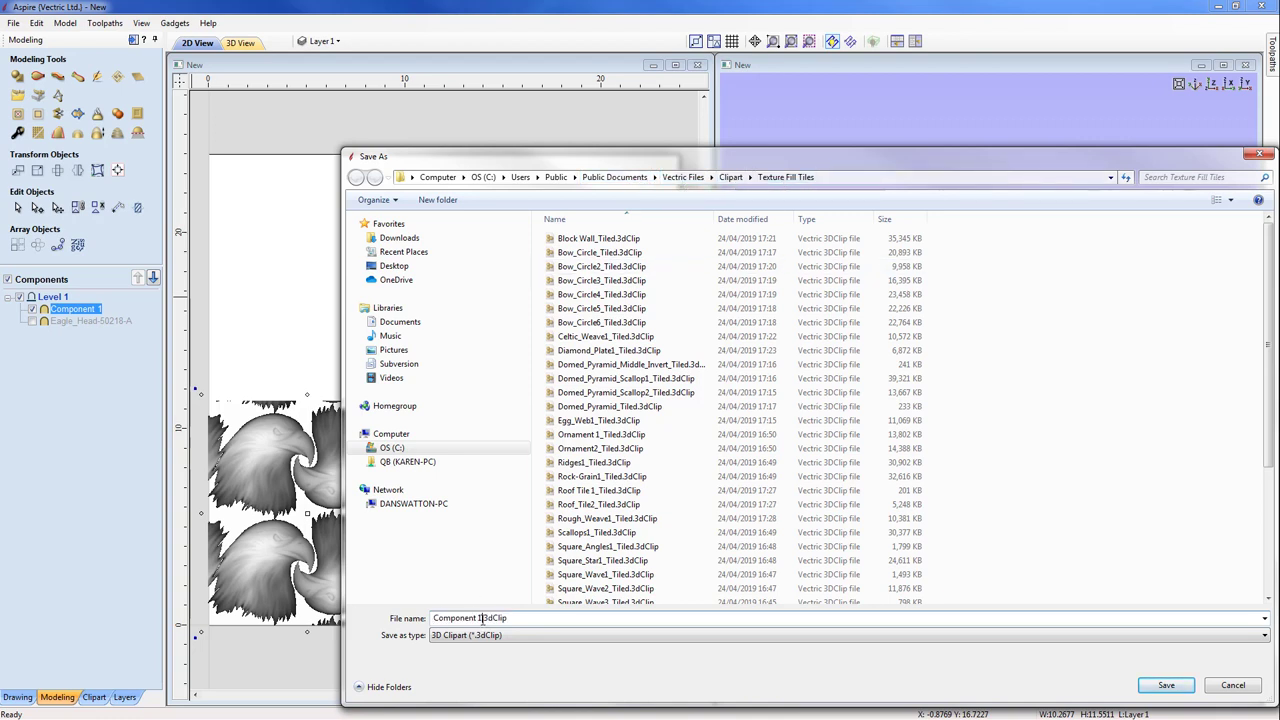
pyautogui.moveTo(480, 618); pyautogui.dragTo(404, 618)
pyautogui.write('Eagle')
pyautogui.click(1172, 688)
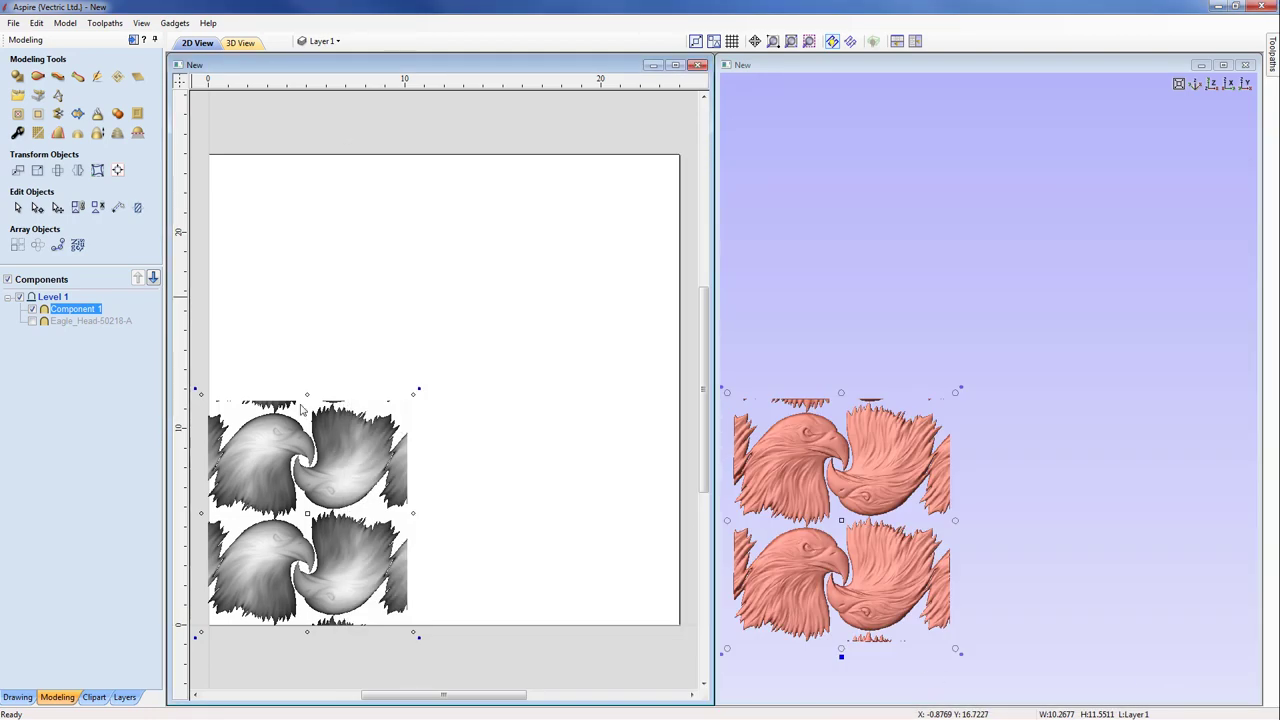
# Delete both Component 1 and the hidden eagle head component
pyautogui.keyDown('ctrl'); pyautogui.click(48, 324); pyautogui.keyUp('ctrl')
pyautogui.rightClick(50, 325)
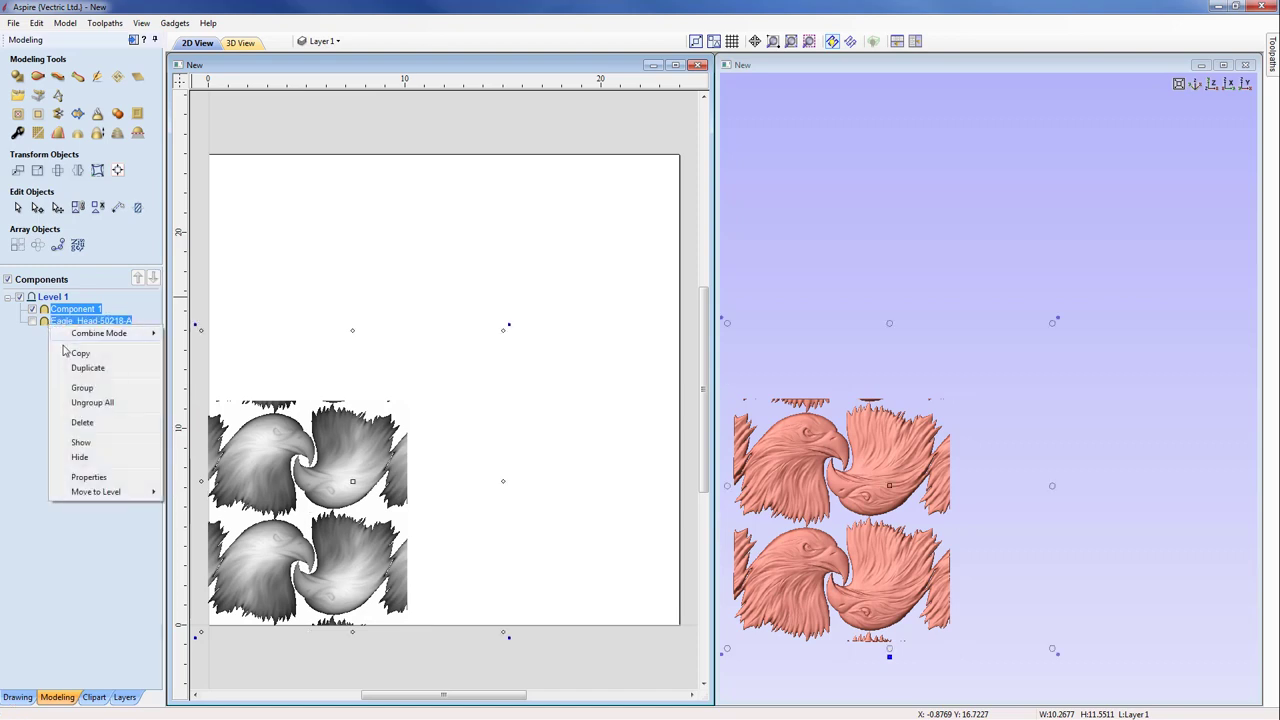
pyautogui.click(83, 423)
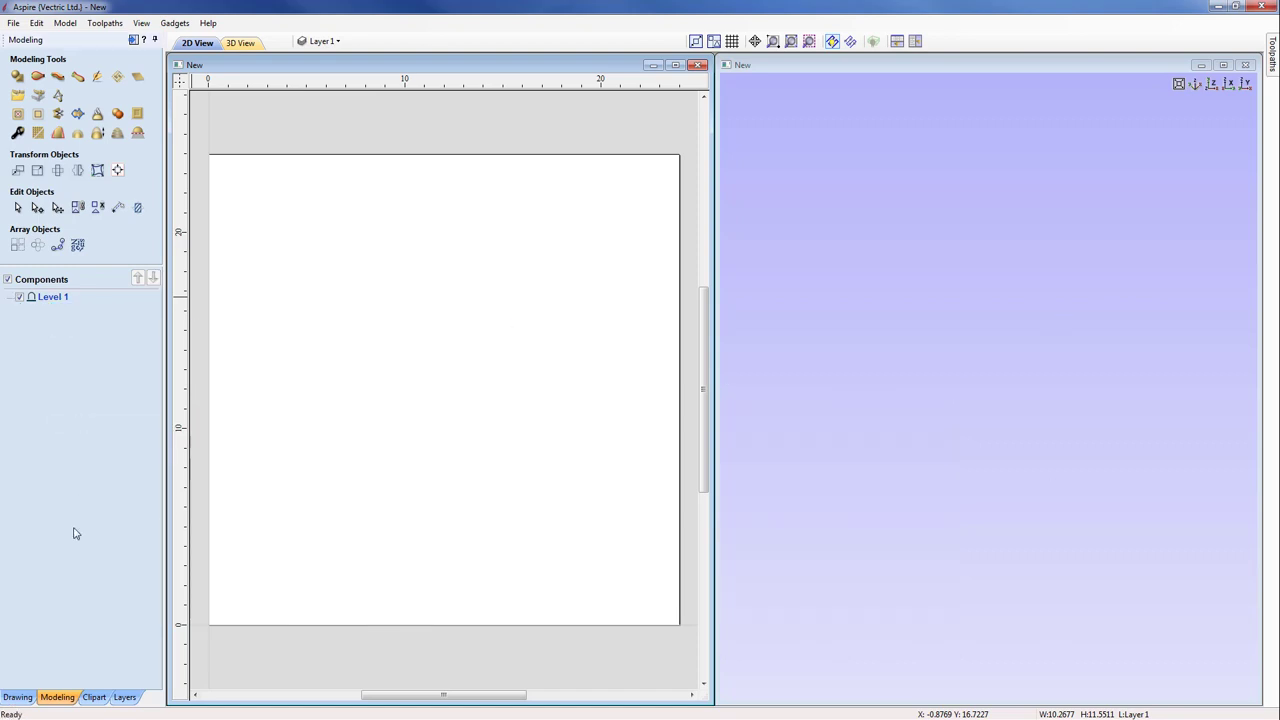
# Add the saved Eagle tile from the Texture Fill Tiles library folder to the model
pyautogui.click(92, 697)
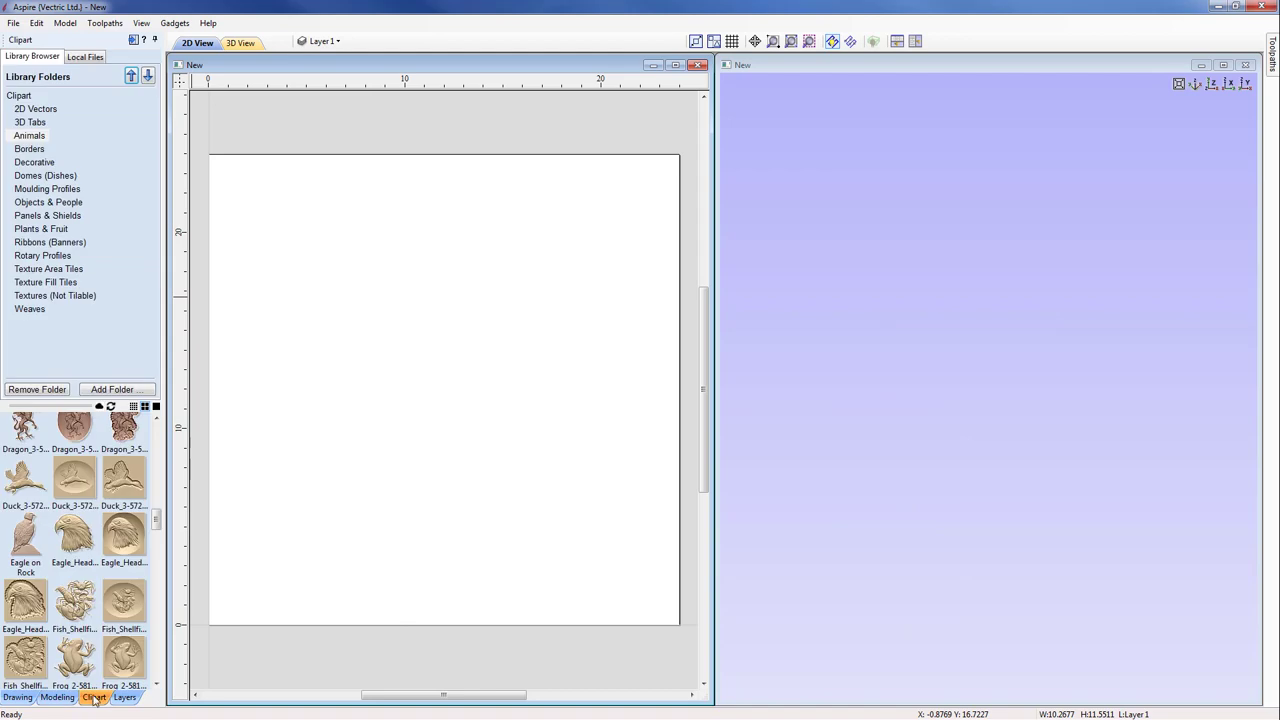
pyautogui.click(65, 284)
pyautogui.moveTo(158, 470); pyautogui.dragTo(158, 504)
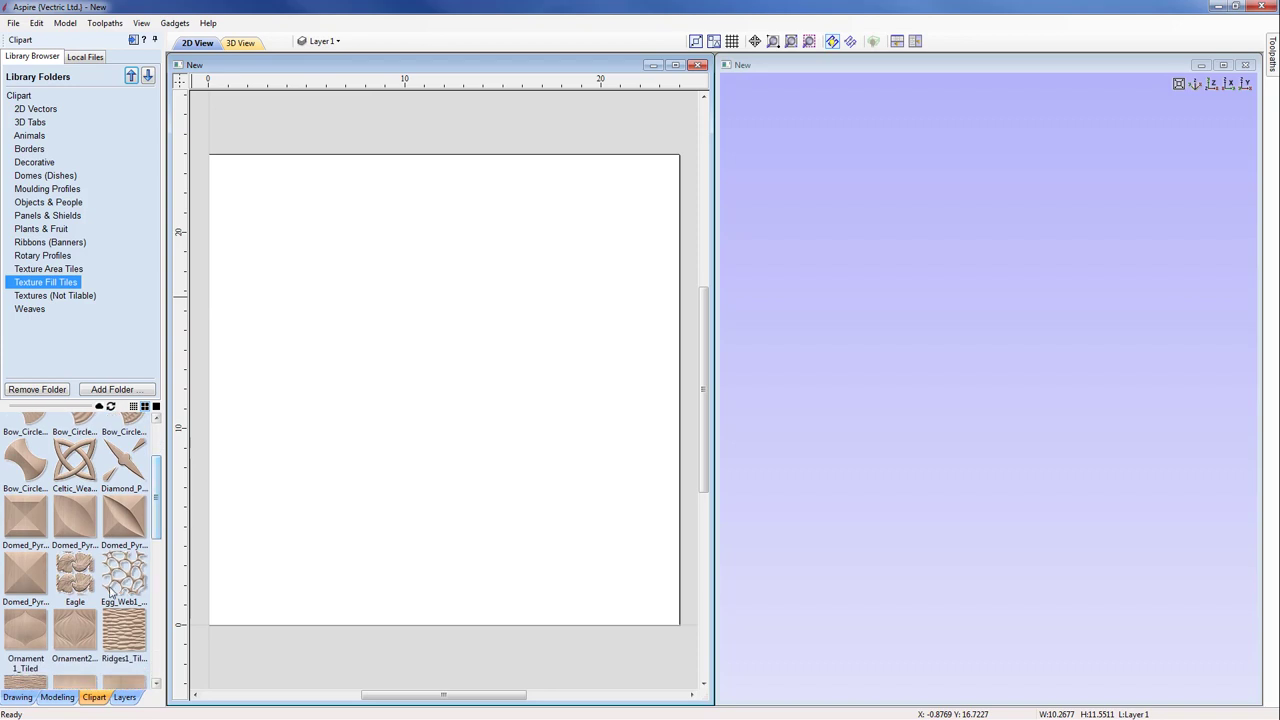
pyautogui.click(77, 582)
pyautogui.doubleClick(77, 582)
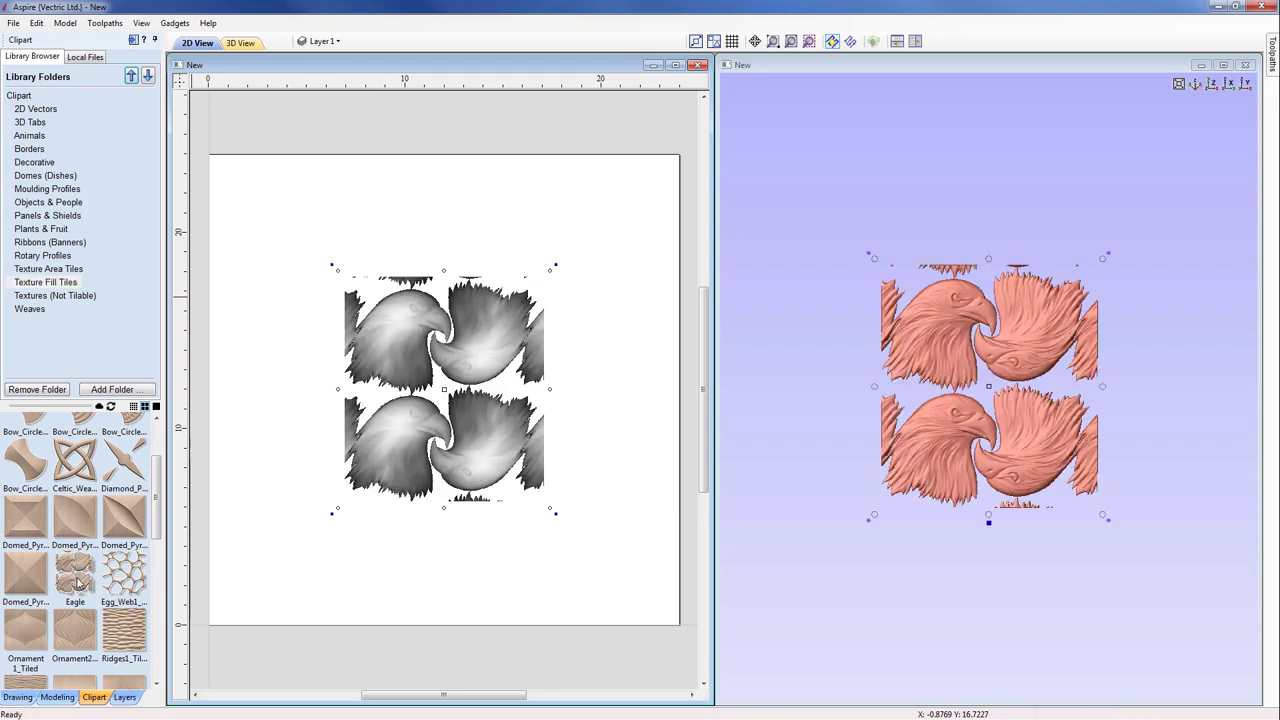
# Stretch the Eagle texture to about 22 inches high and widen it toward the job's right edge
pyautogui.moveTo(337, 510); pyautogui.dragTo(235, 625)
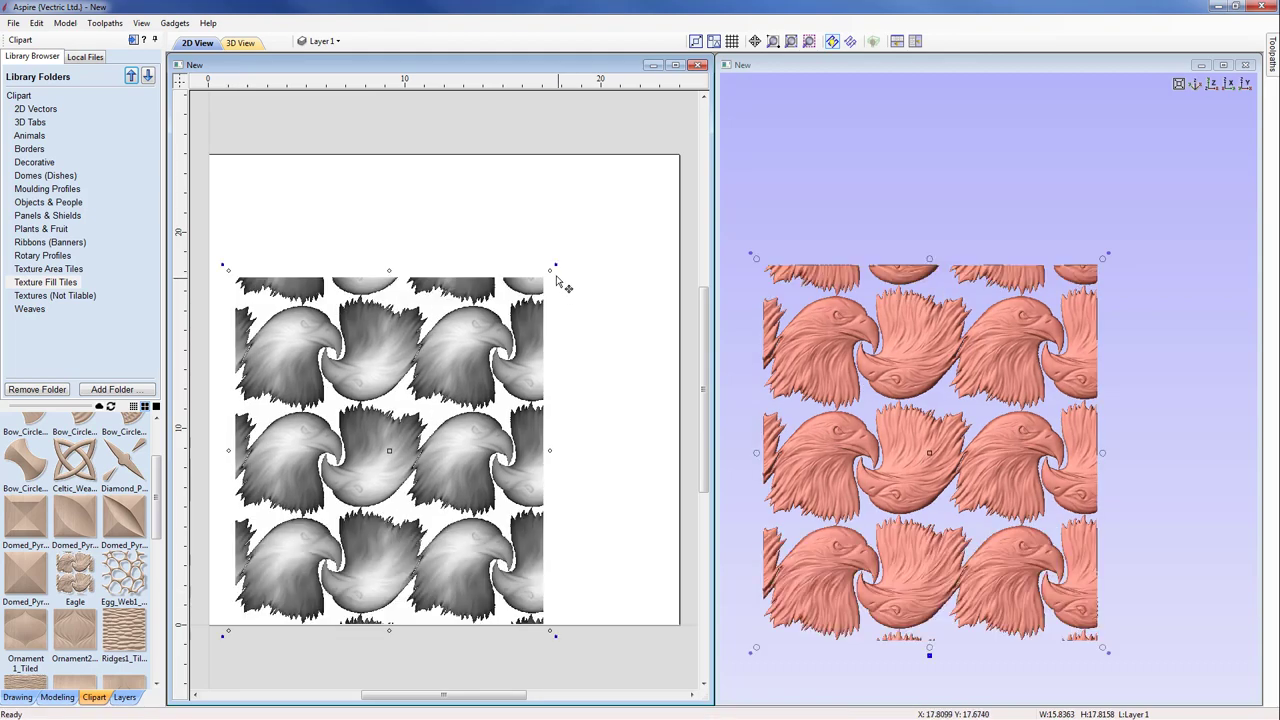
pyautogui.moveTo(546, 274); pyautogui.dragTo(612, 263)
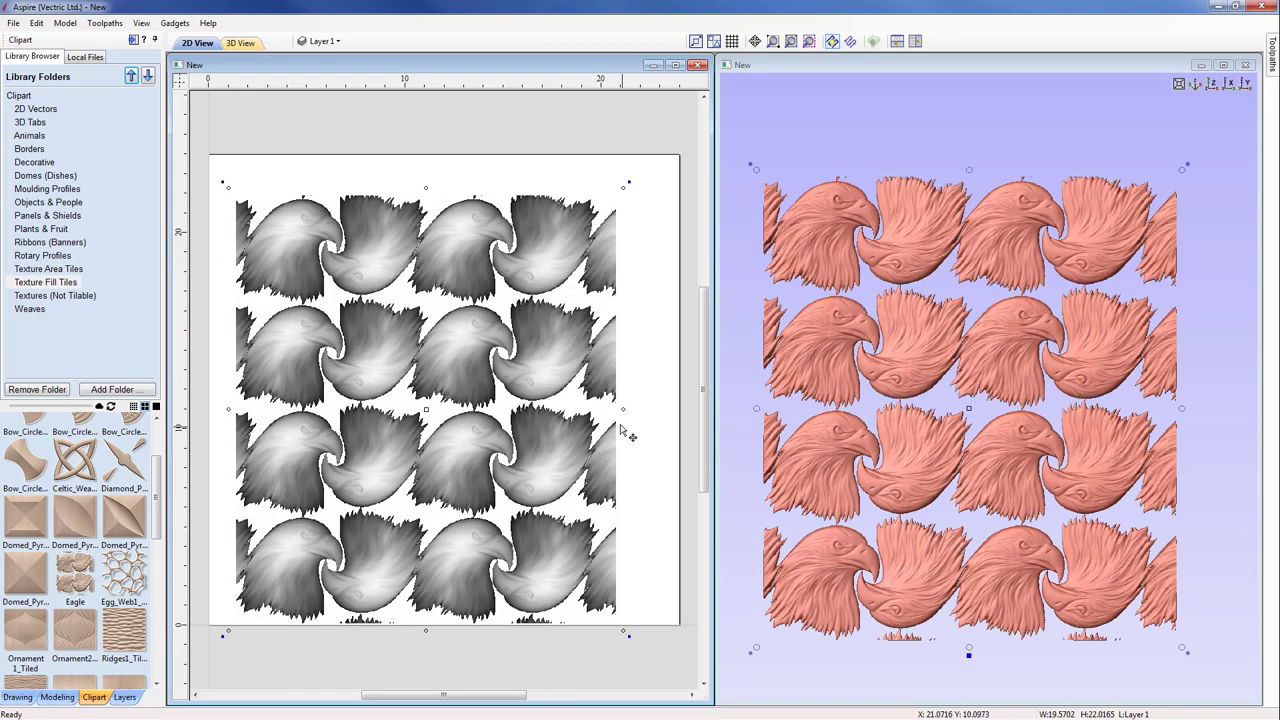
pyautogui.moveTo(622, 410); pyautogui.dragTo(659, 410)
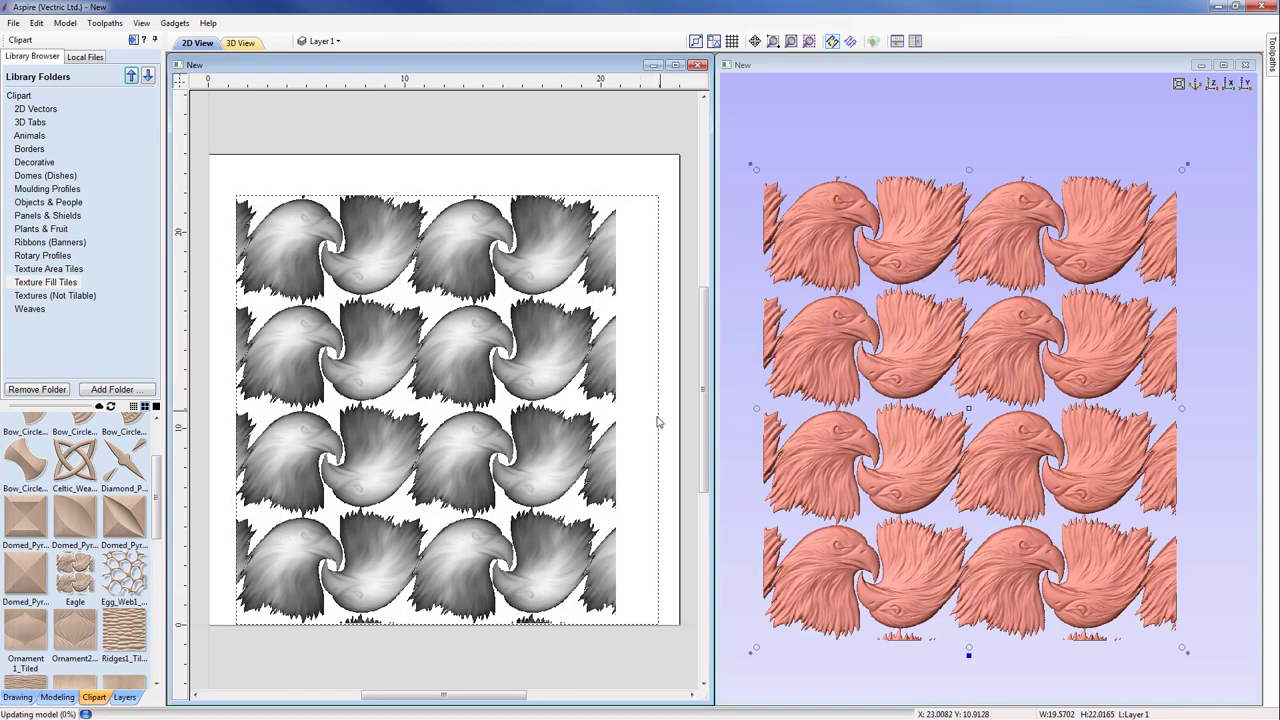